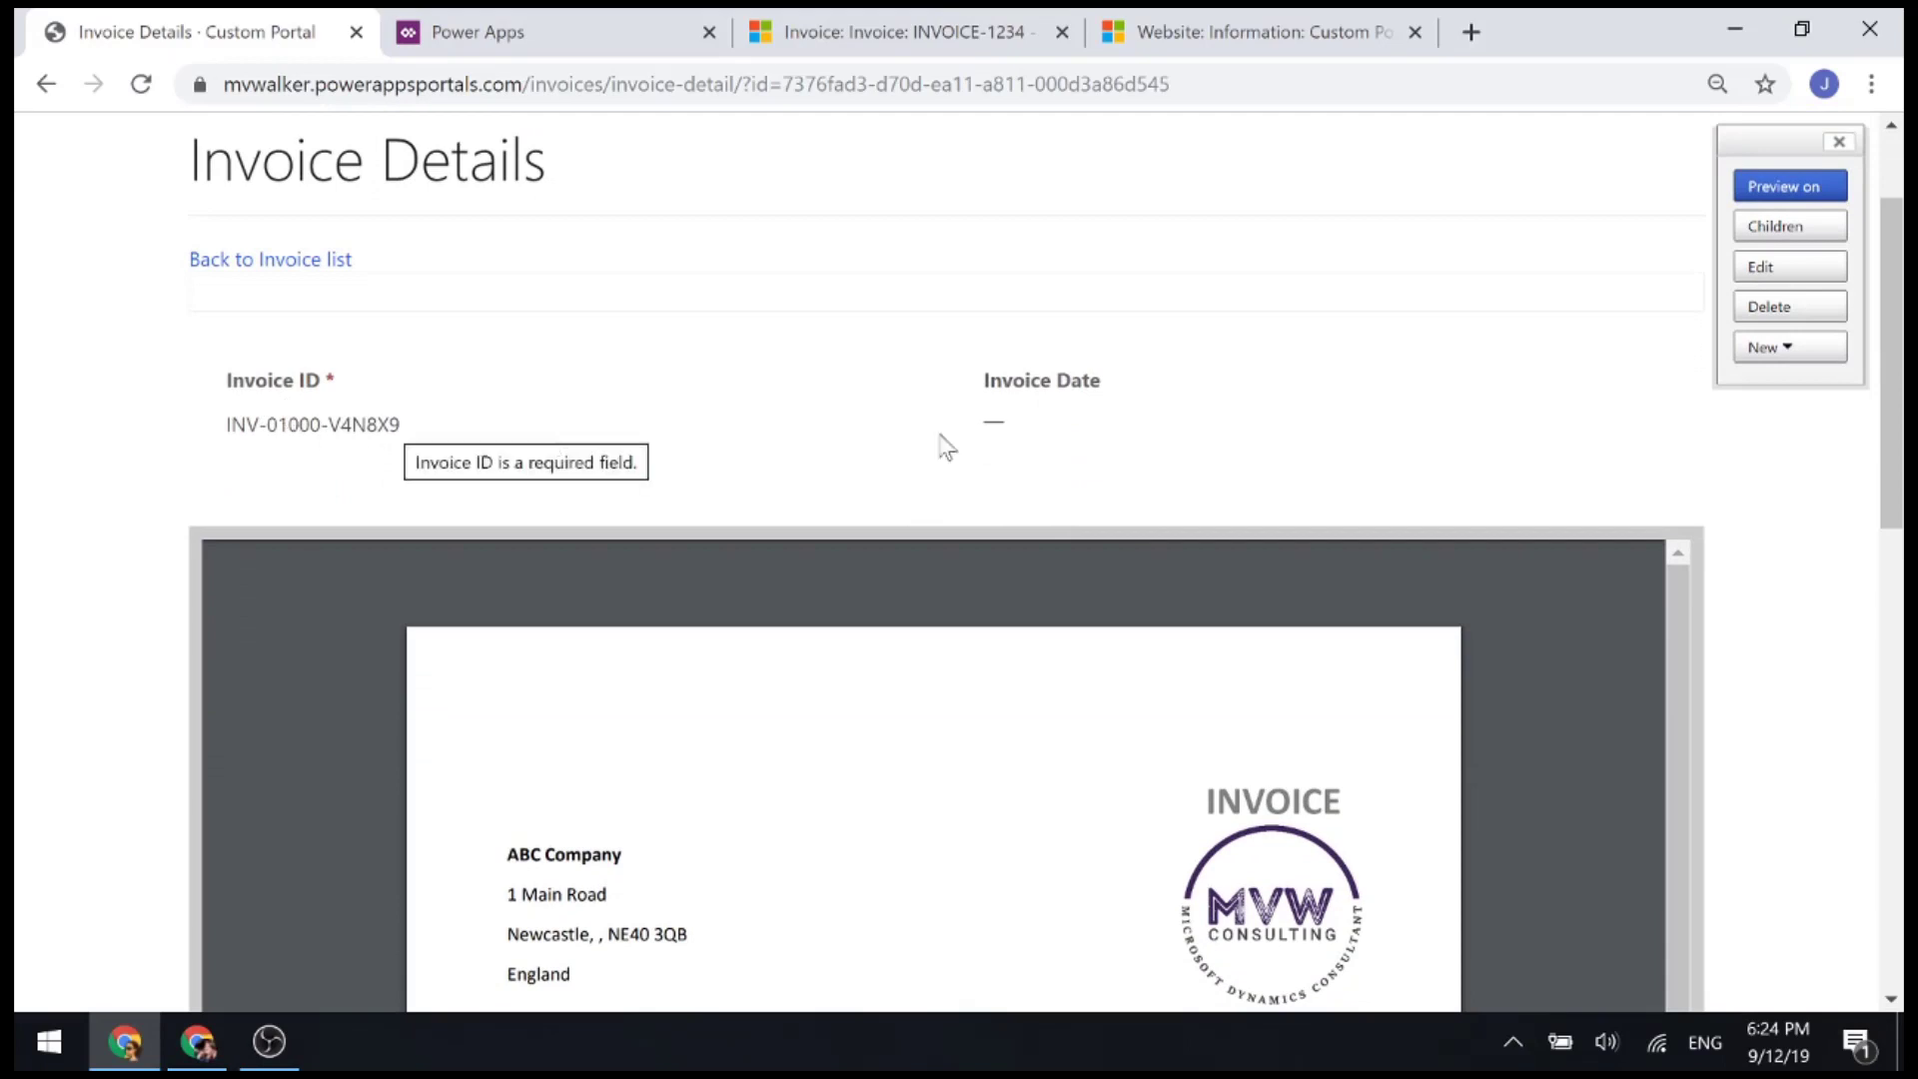
Review the ABC Company invoice PDF on the portal page and compare it with the invoice record in Dynamics 365
drag(1901, 480, 1891, 599)
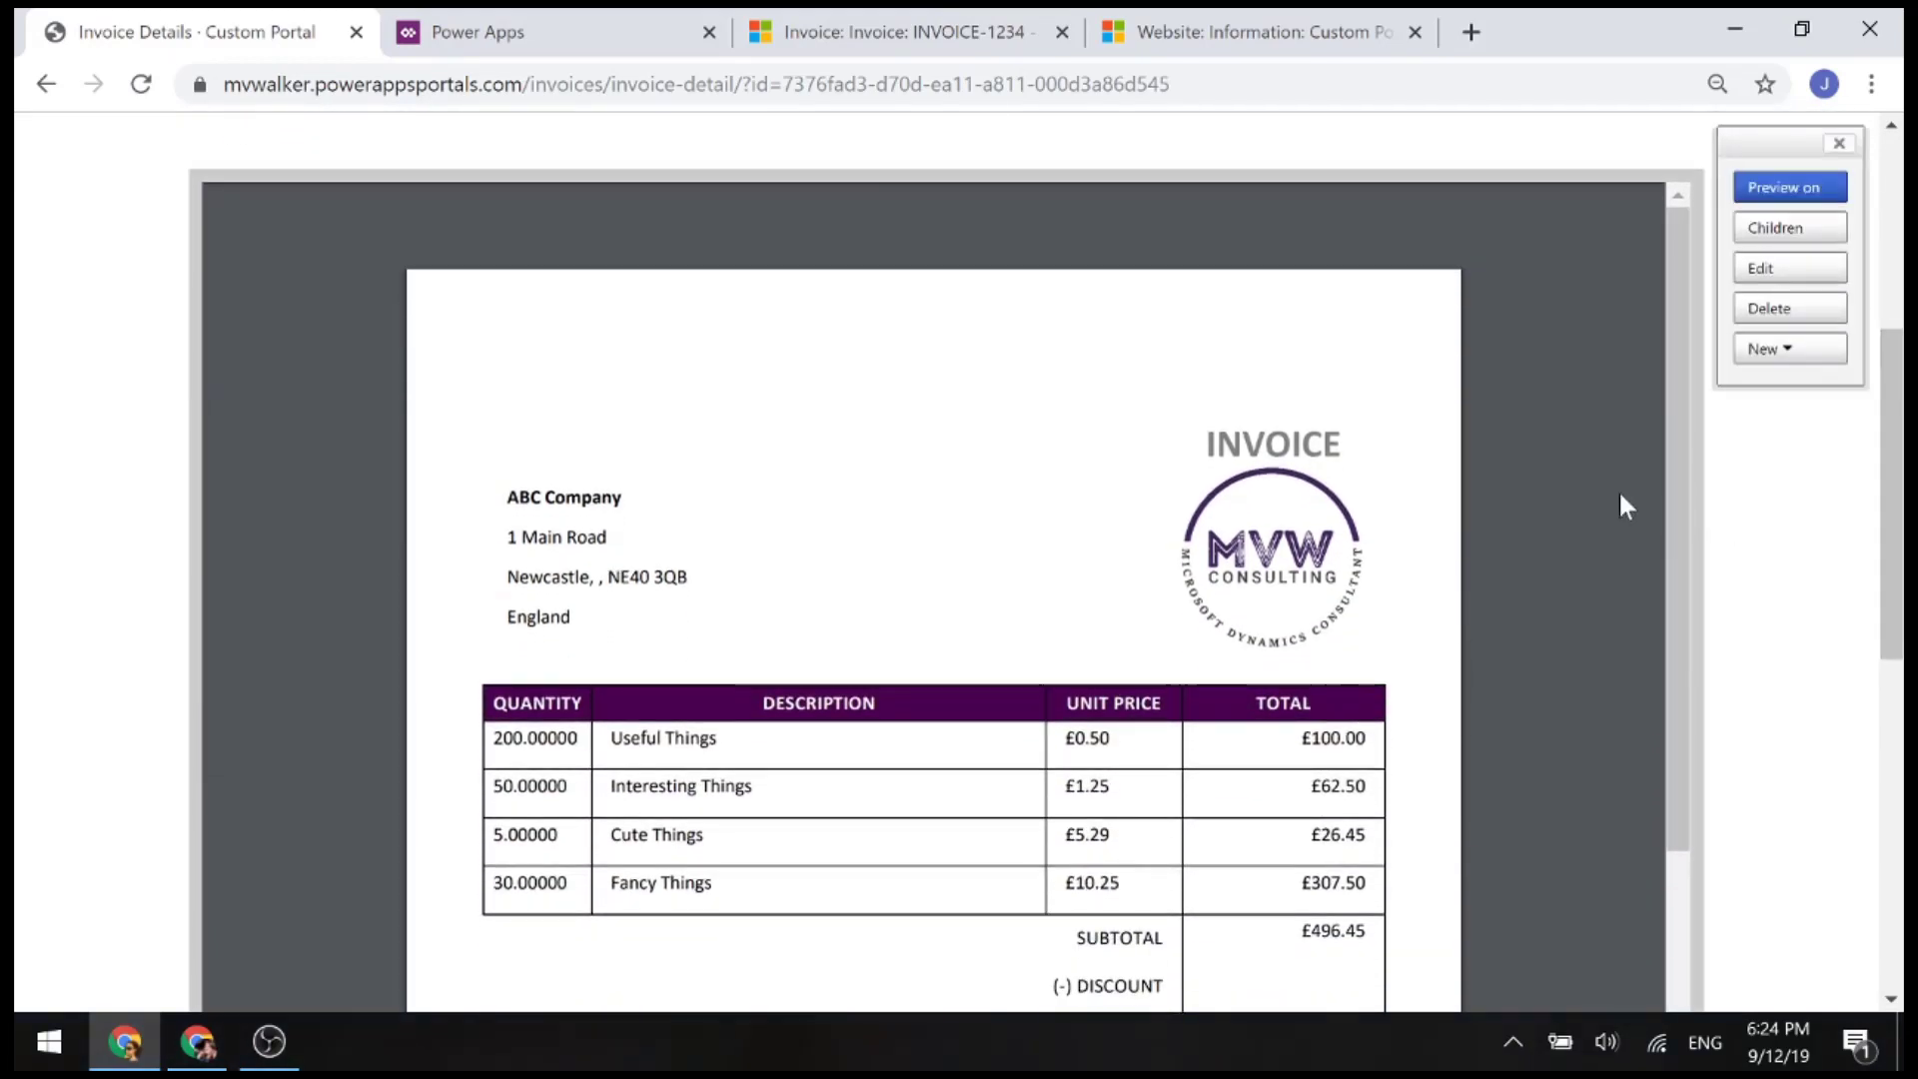
mouse_move(1680, 273)
mouse_down()
mouse_move(1656, 663)
mouse_move(1670, 243)
mouse_up()
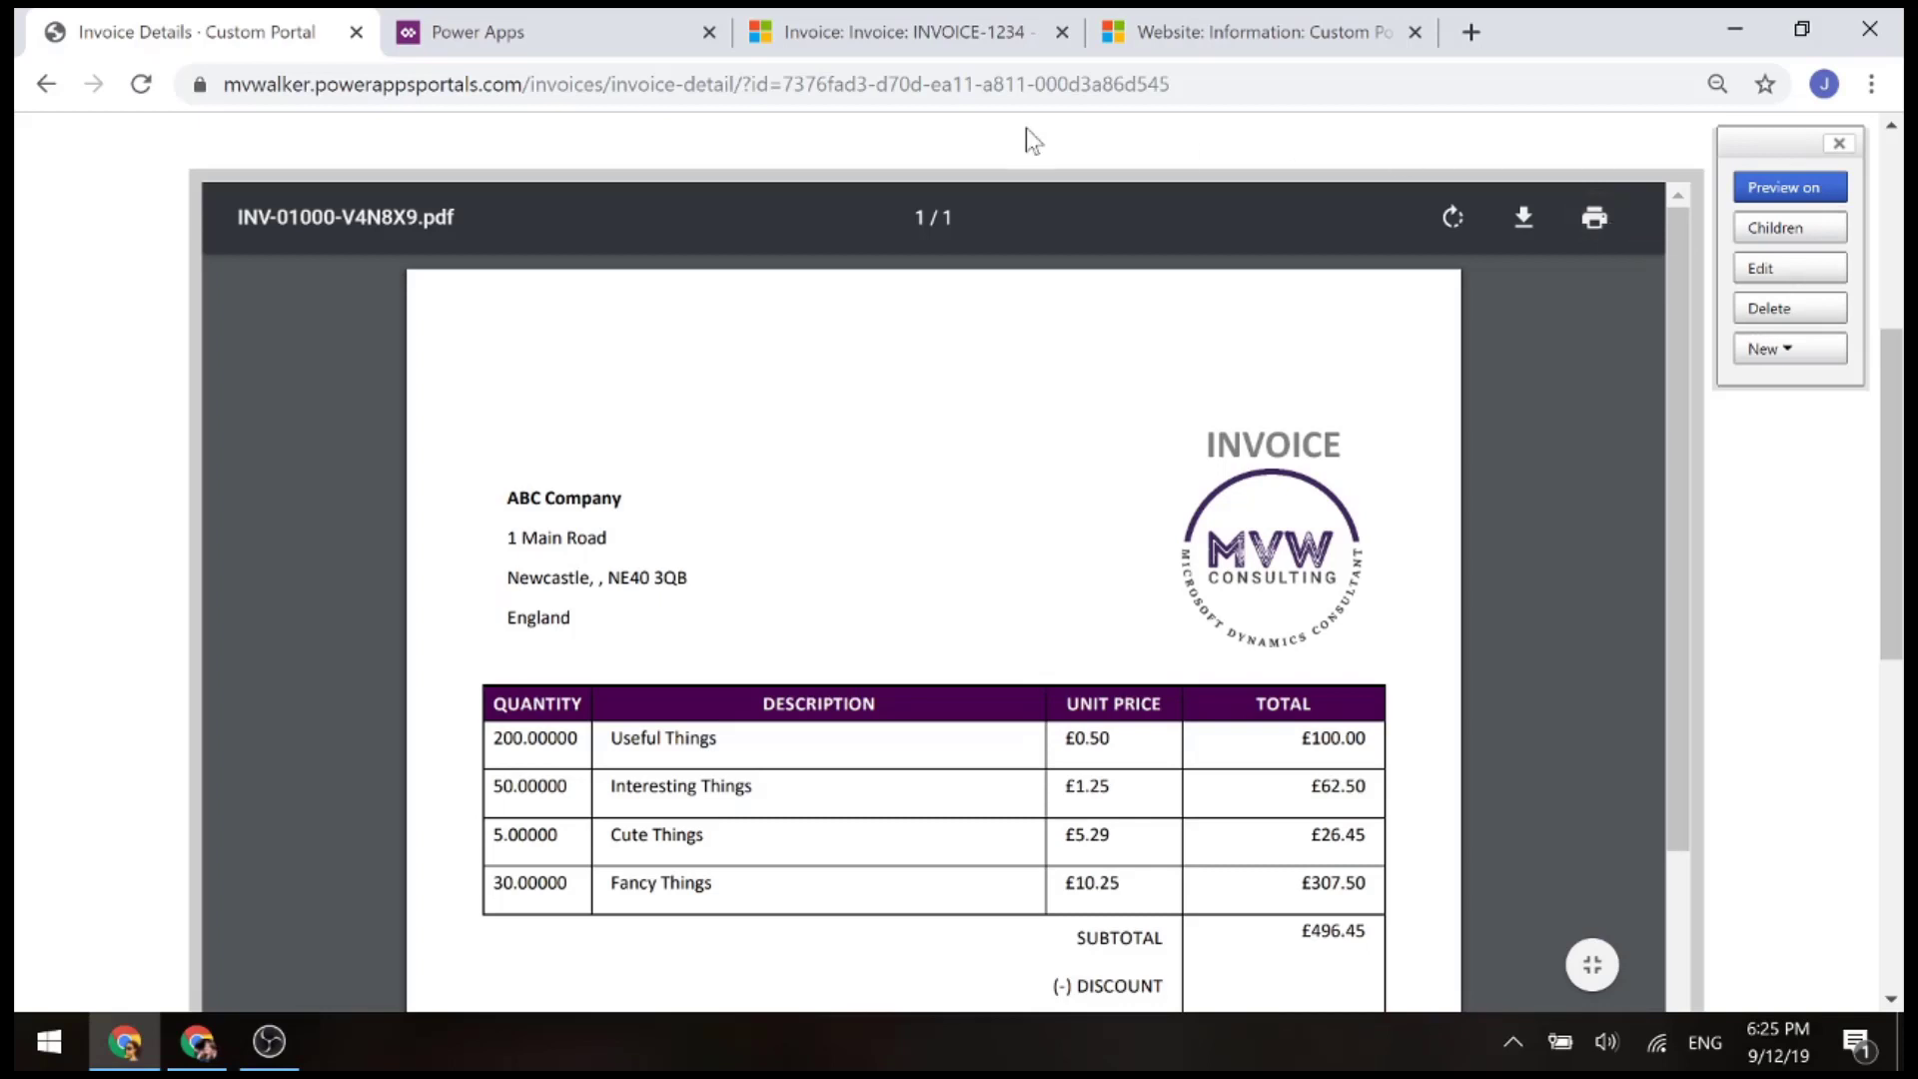
click(857, 36)
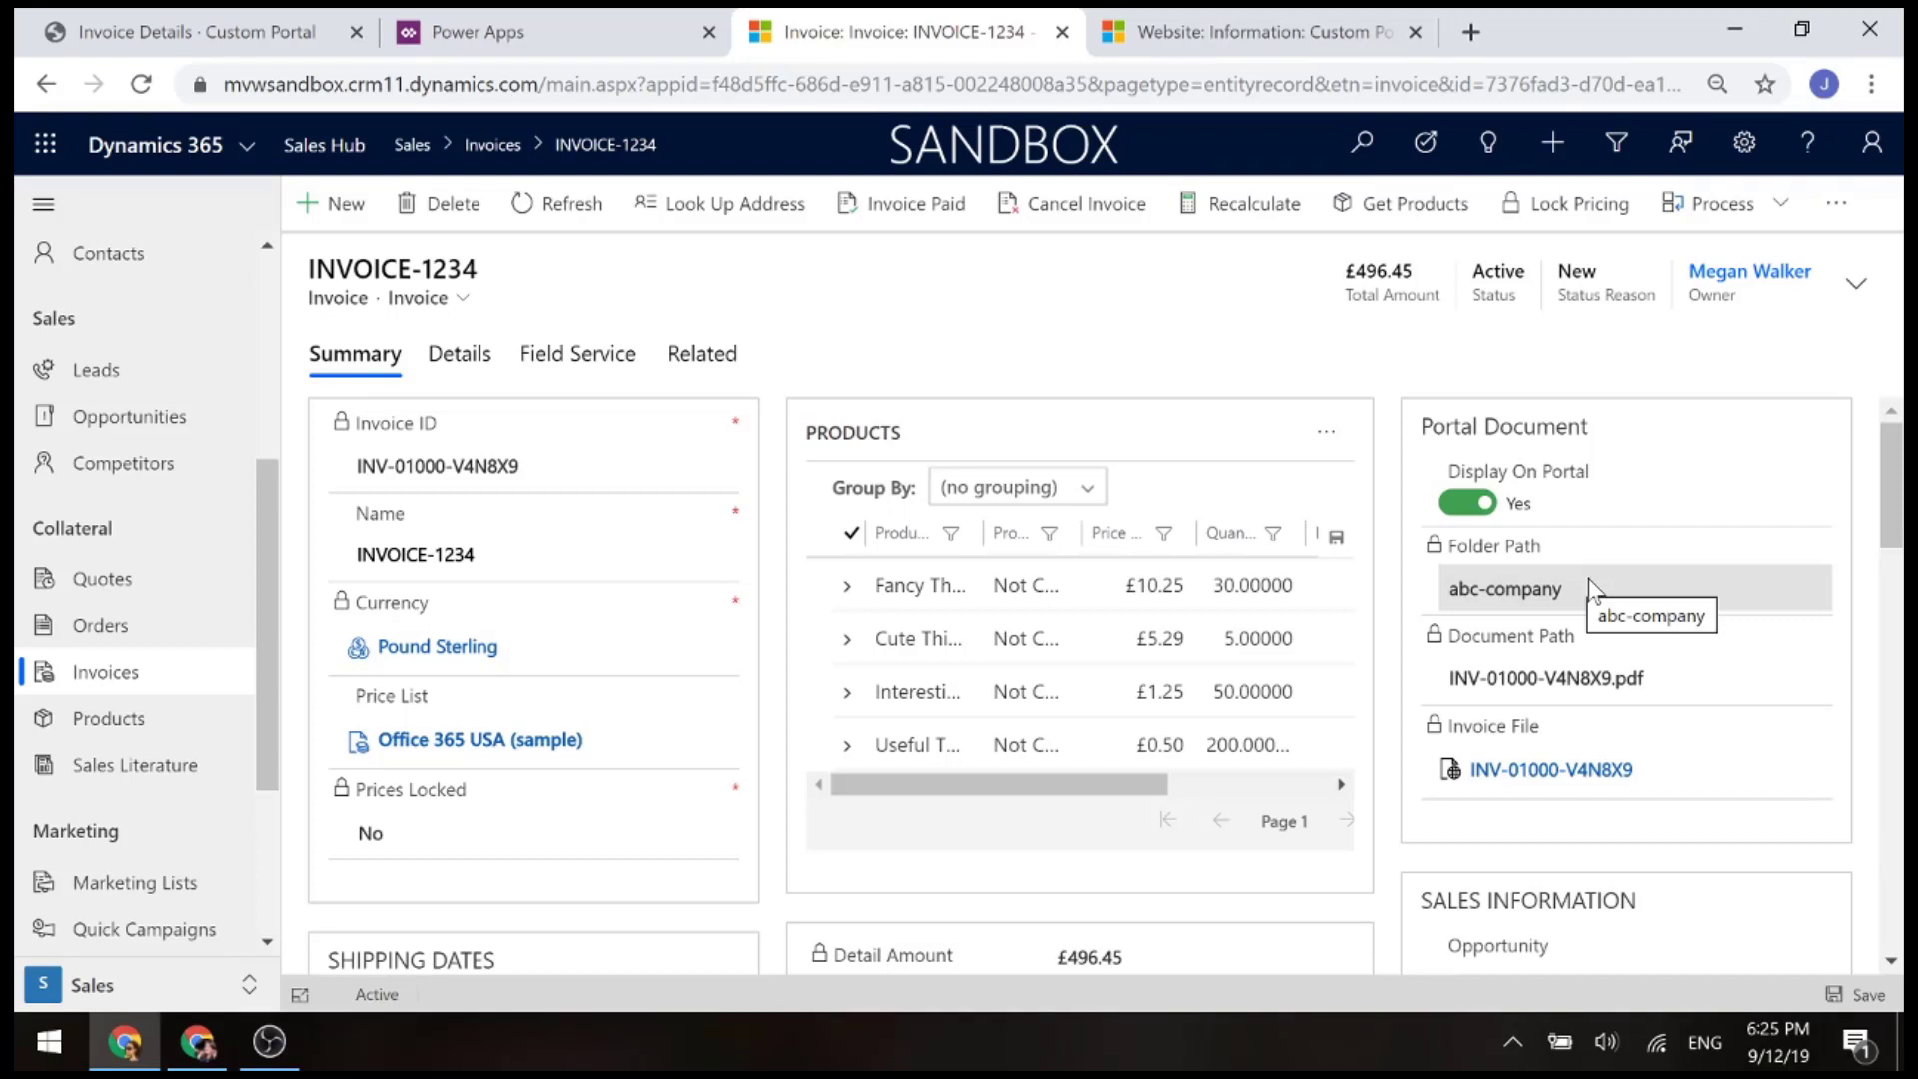
click(250, 31)
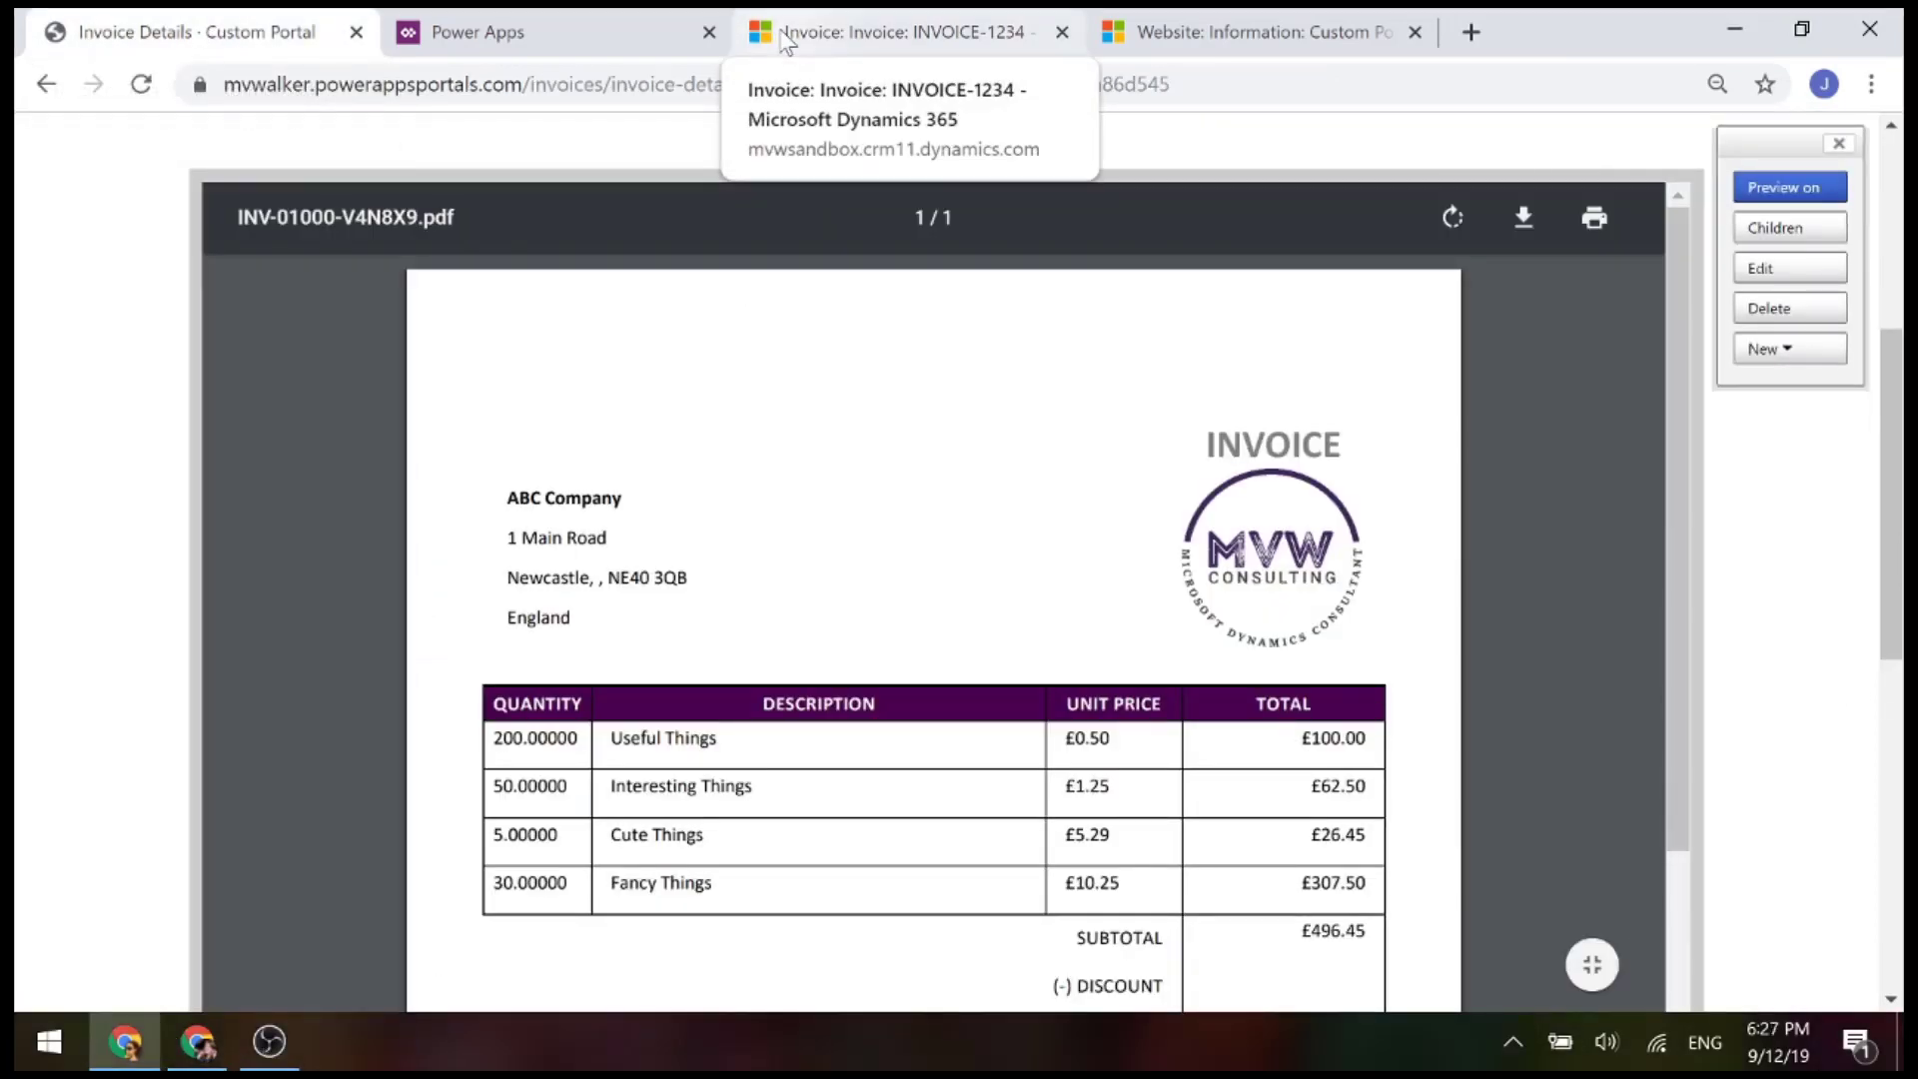
click(785, 40)
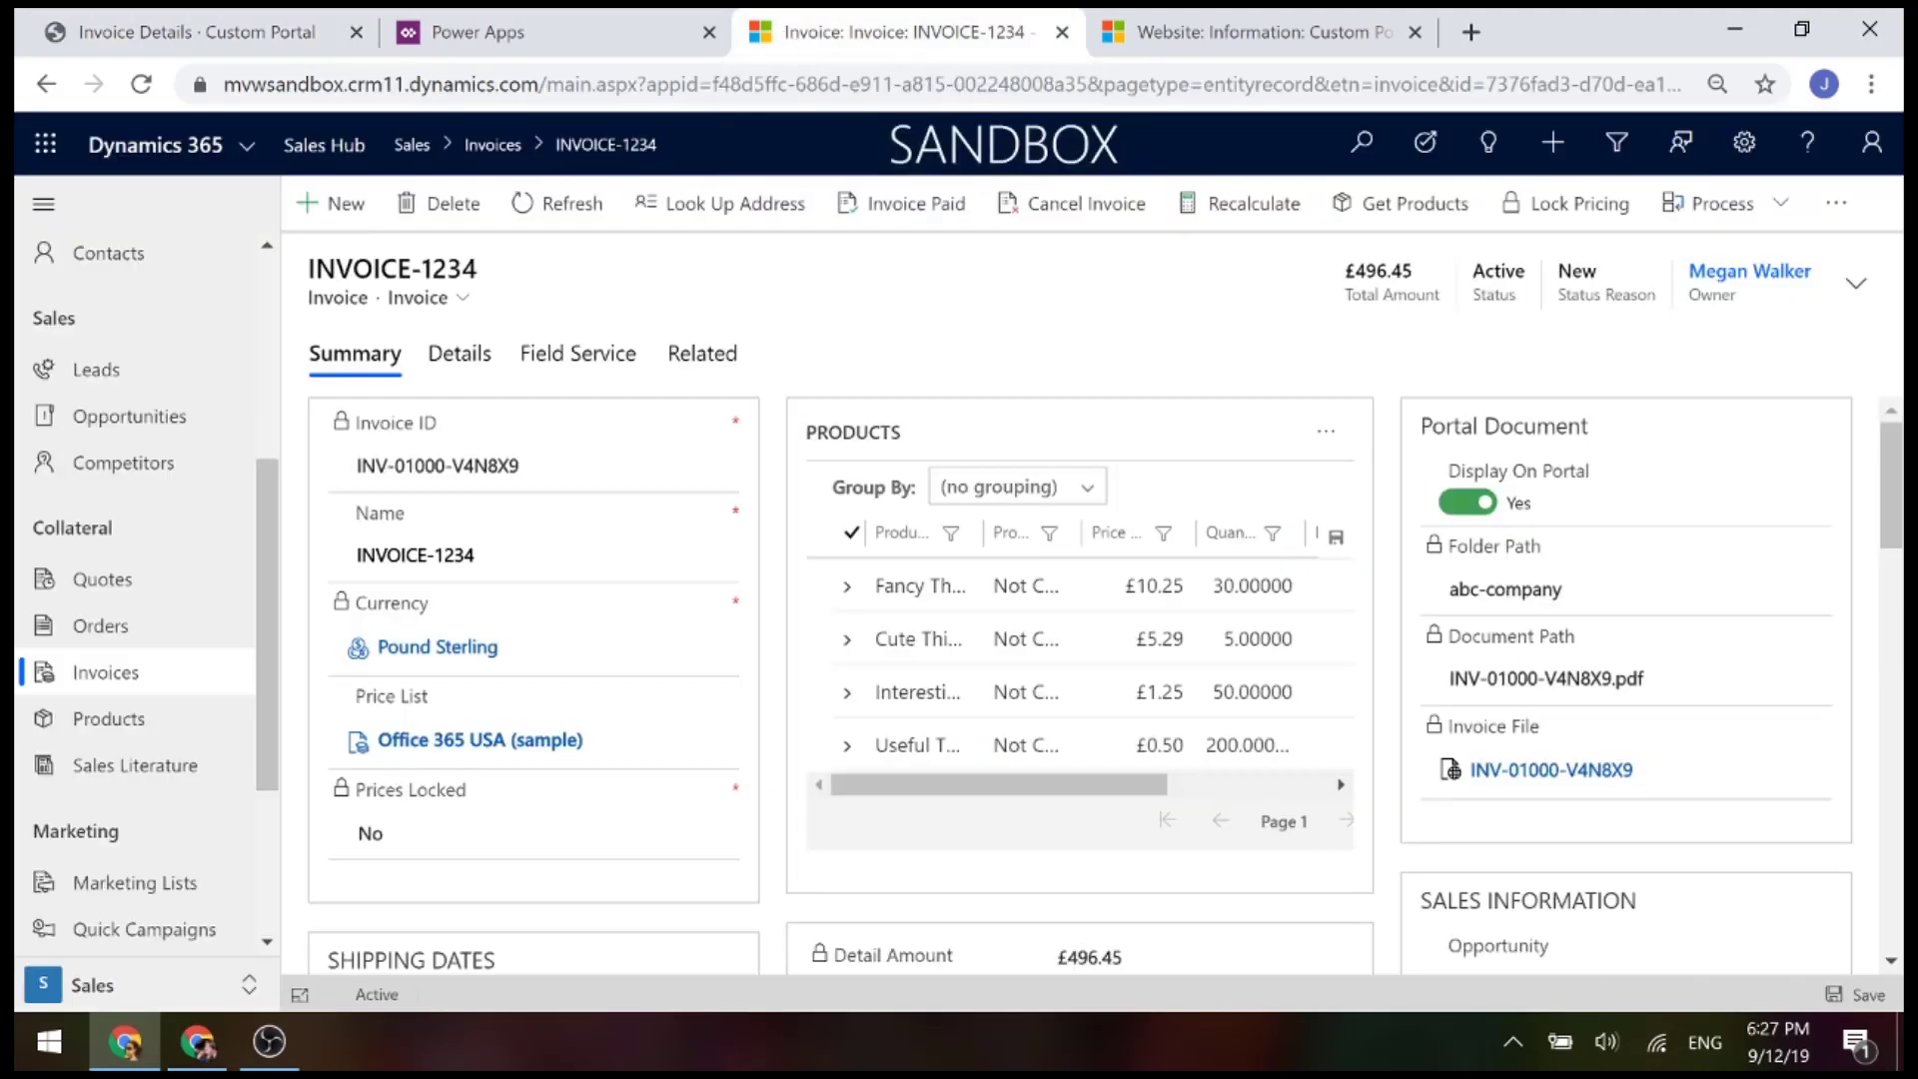
Generate a Word document for the invoice from the Invoice template, check the downloaded file in Word and close it
scroll(1393, 416, down, 3)
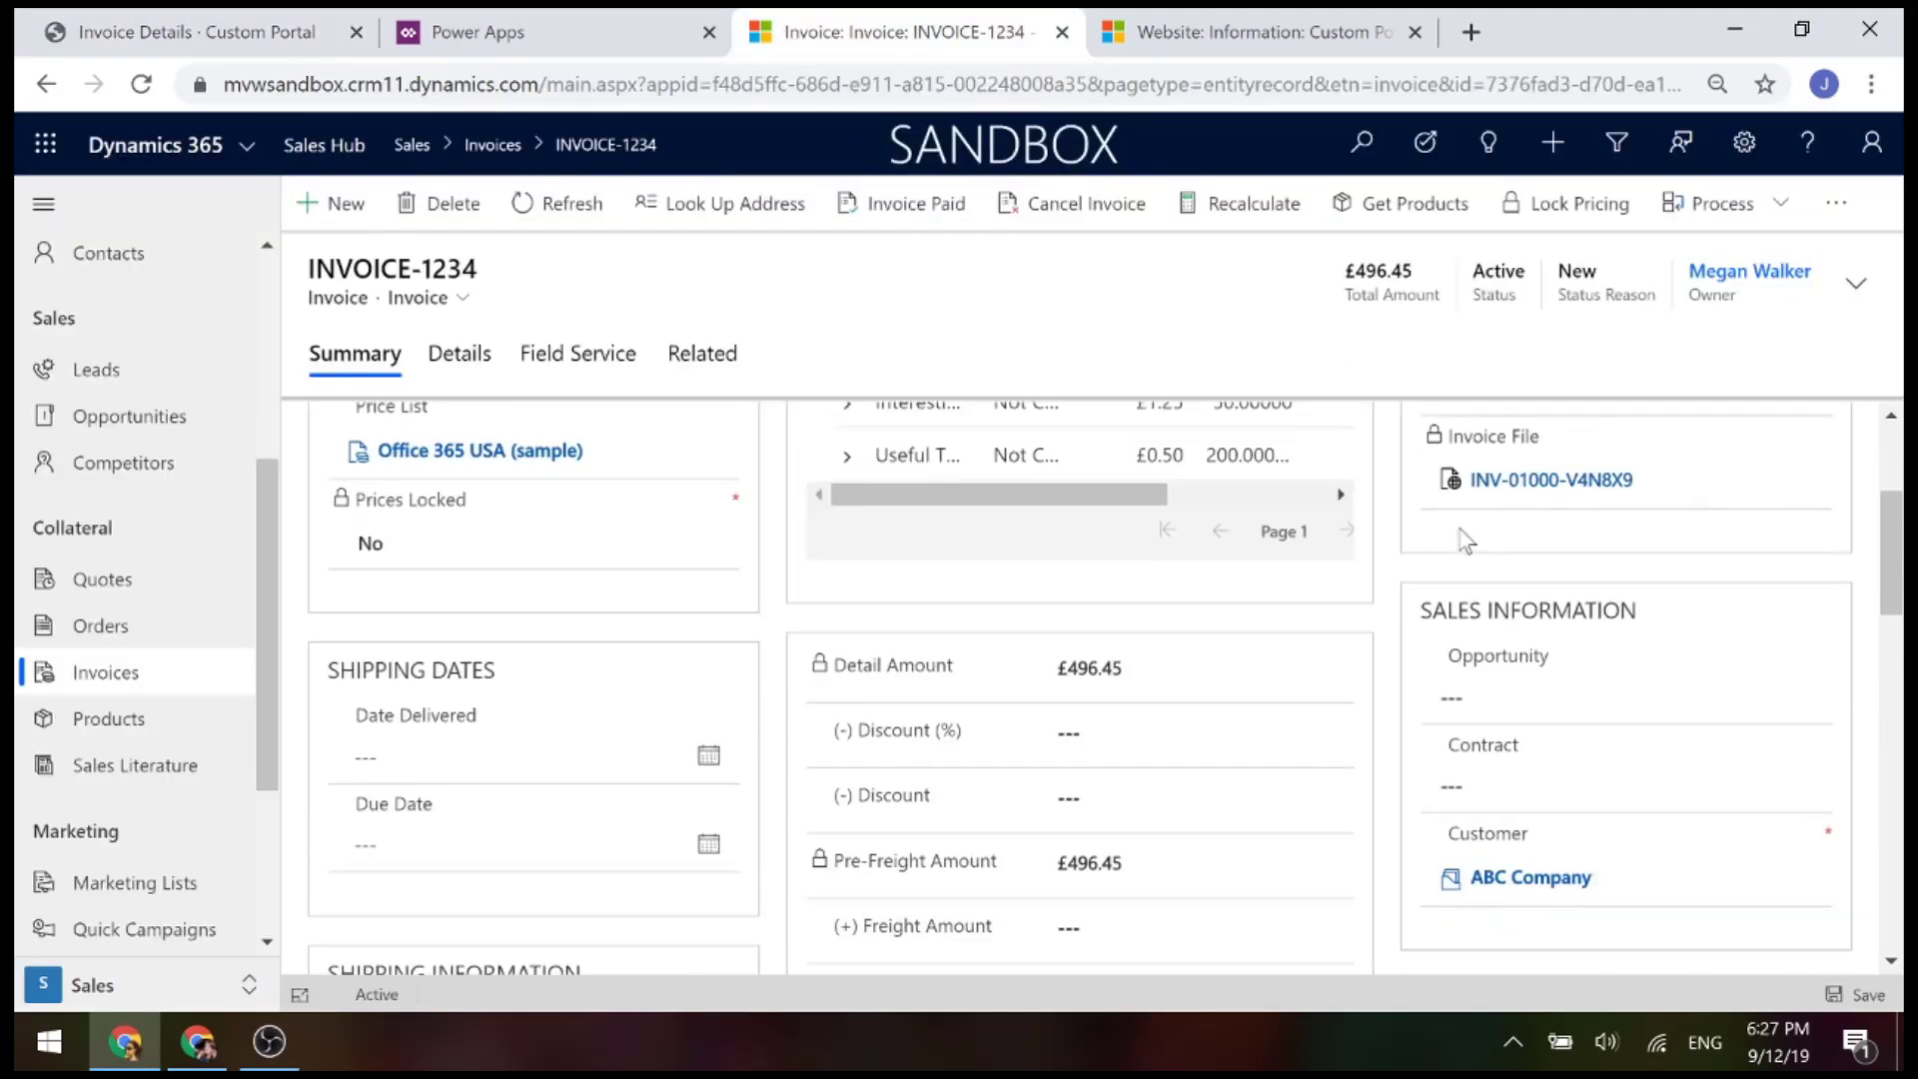
click(1836, 206)
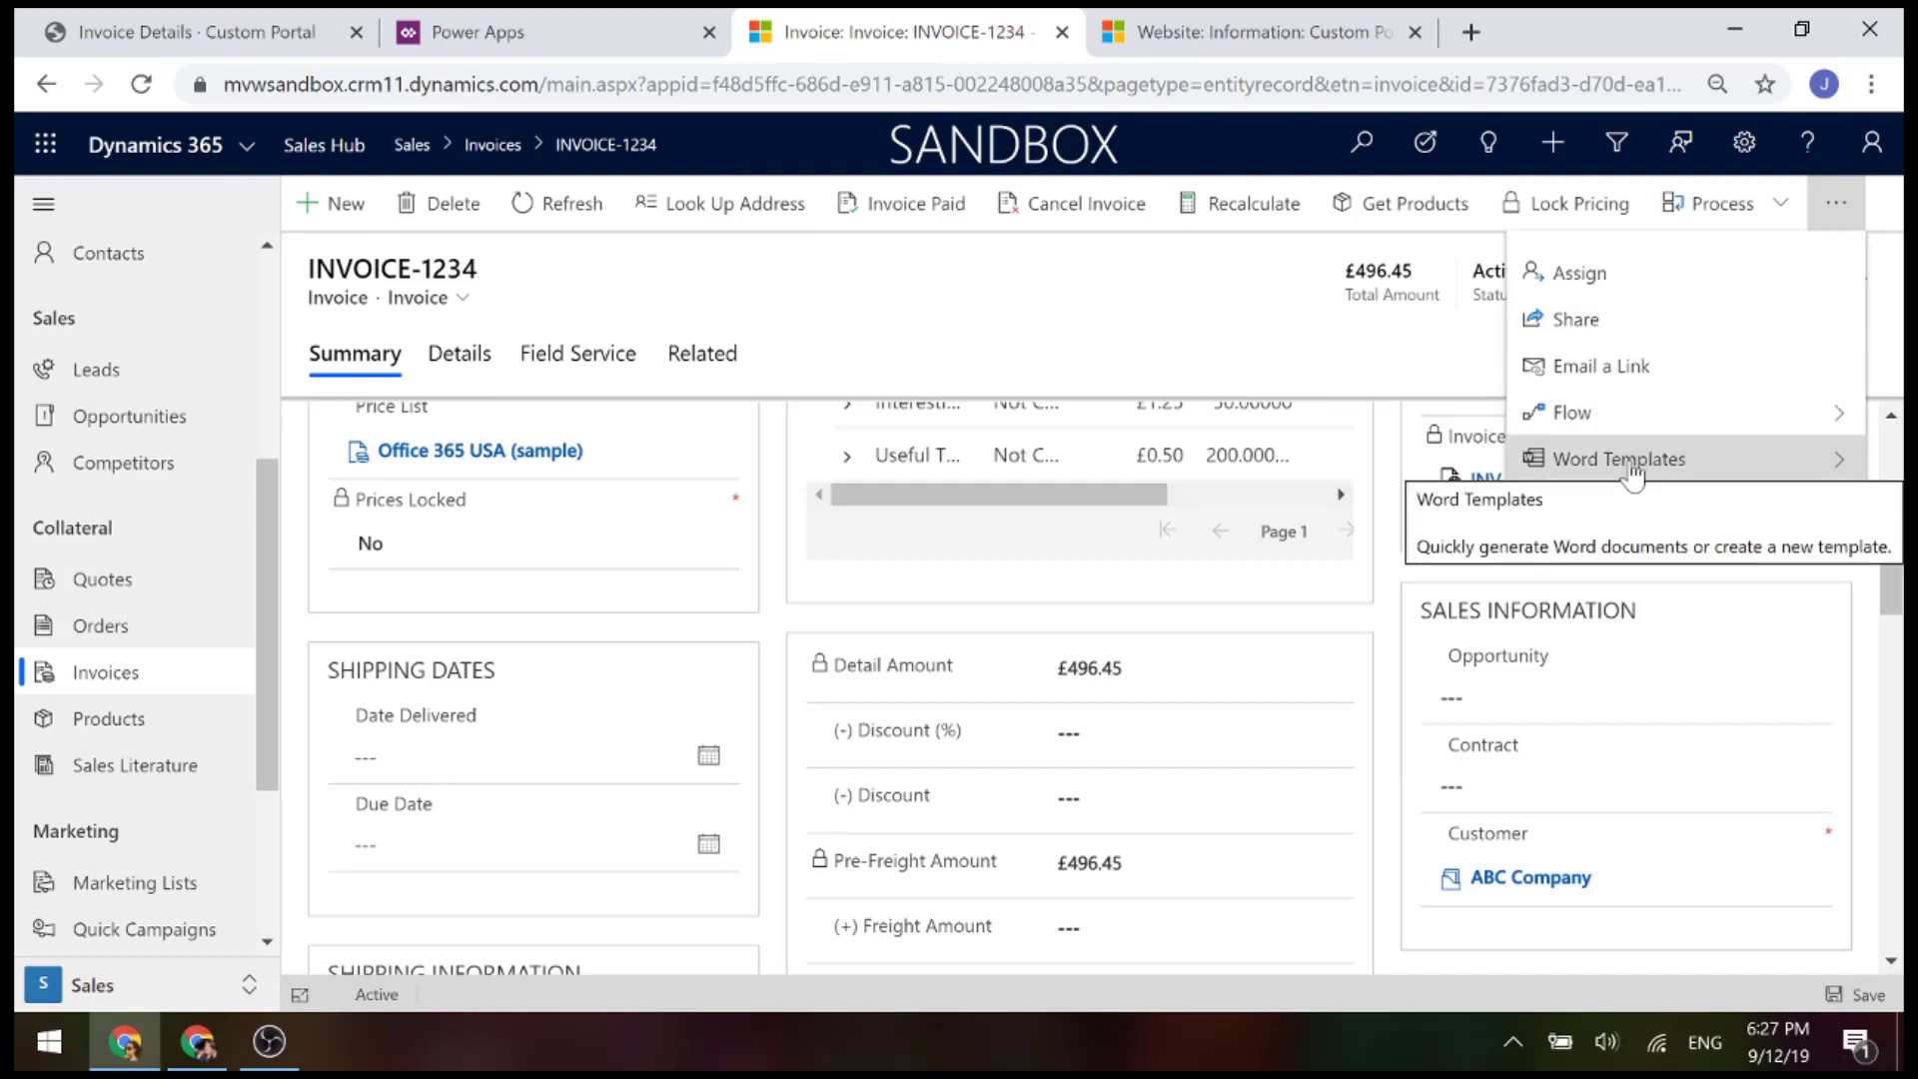
click(1633, 477)
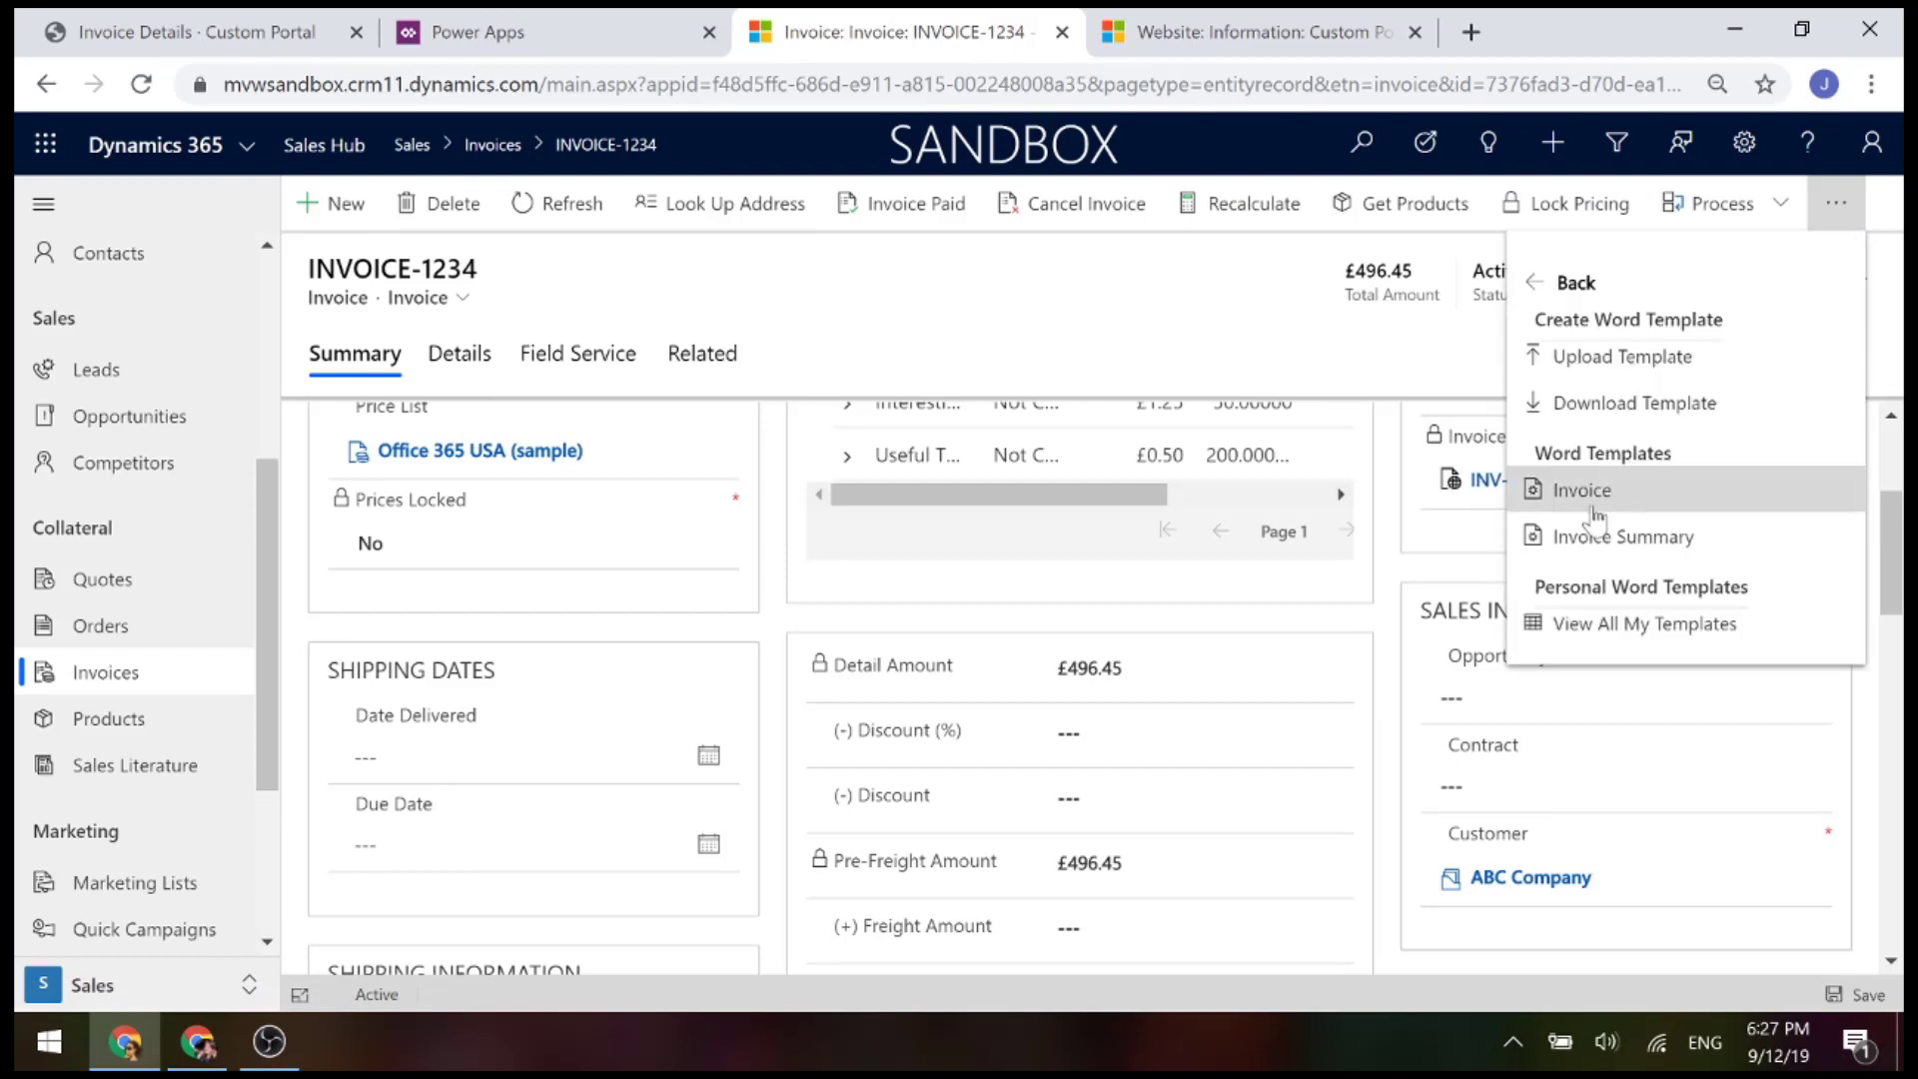
click(1556, 494)
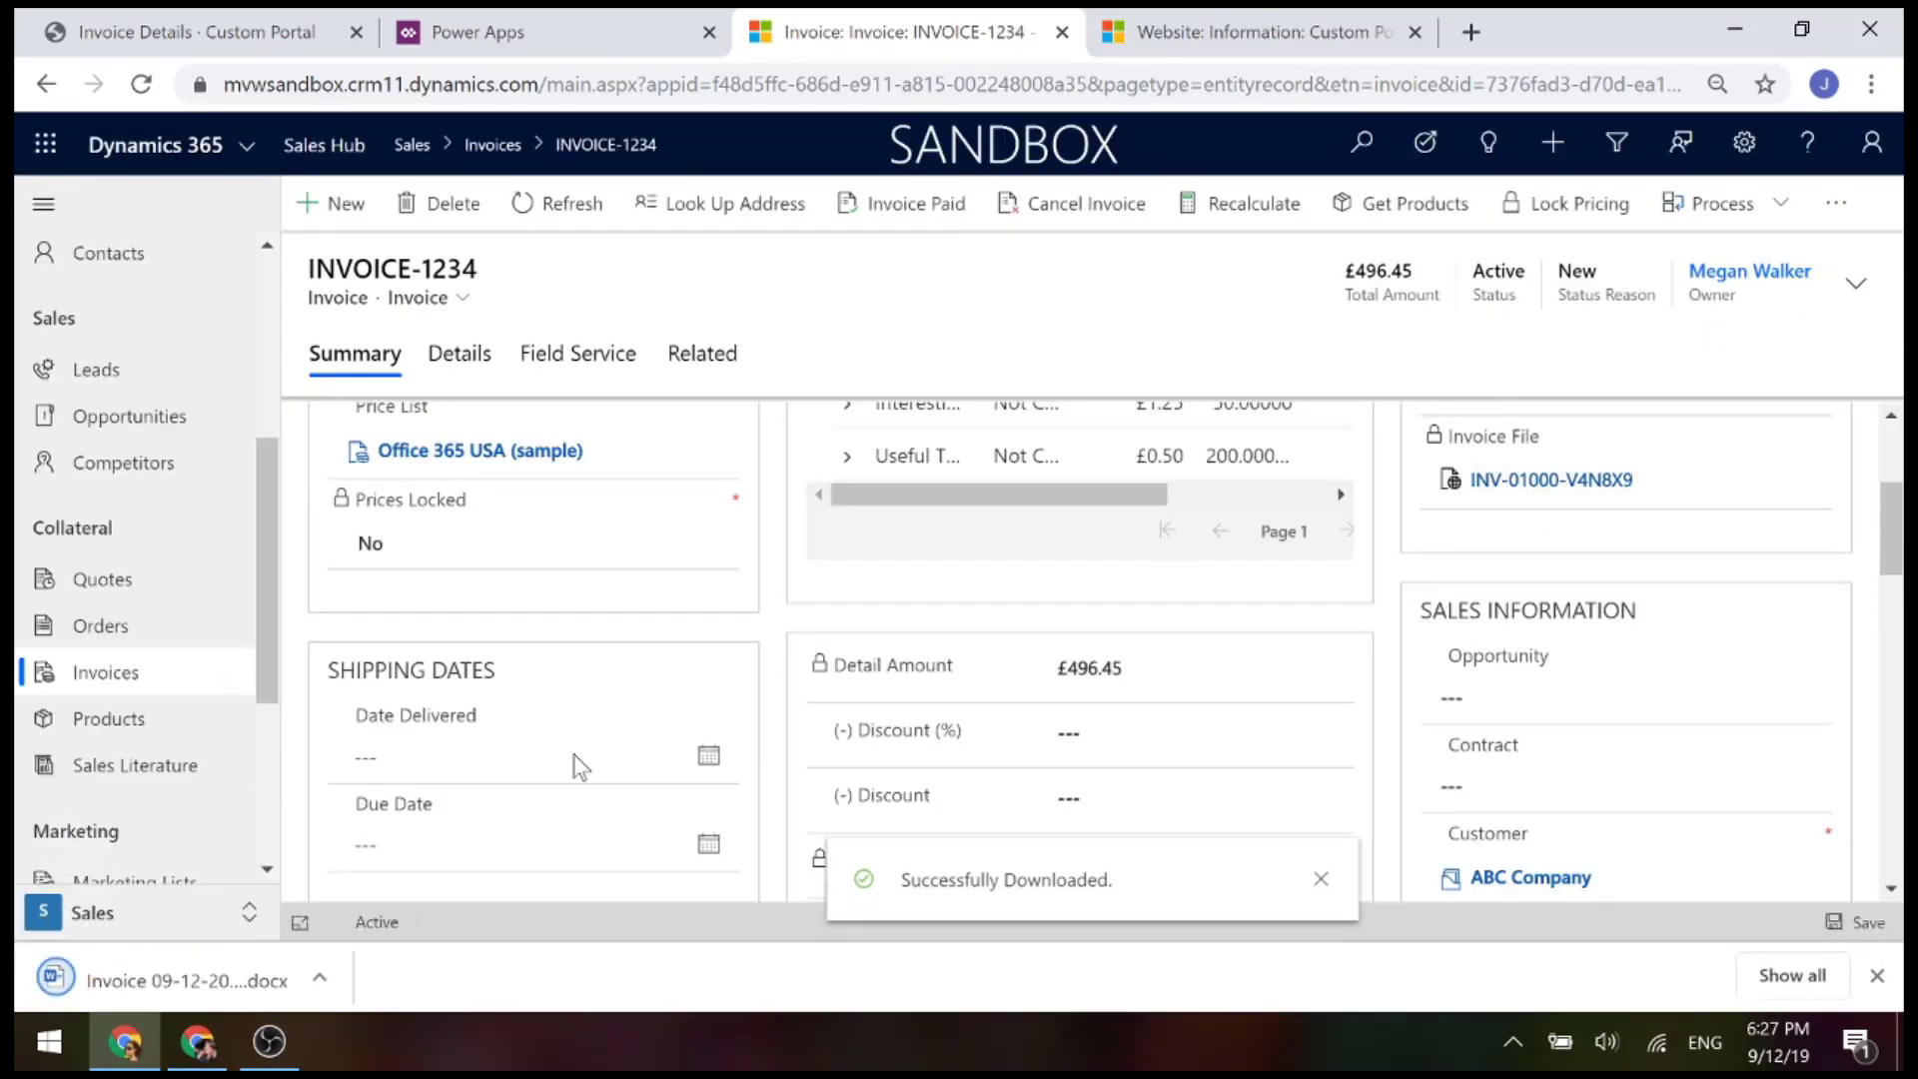
click(205, 992)
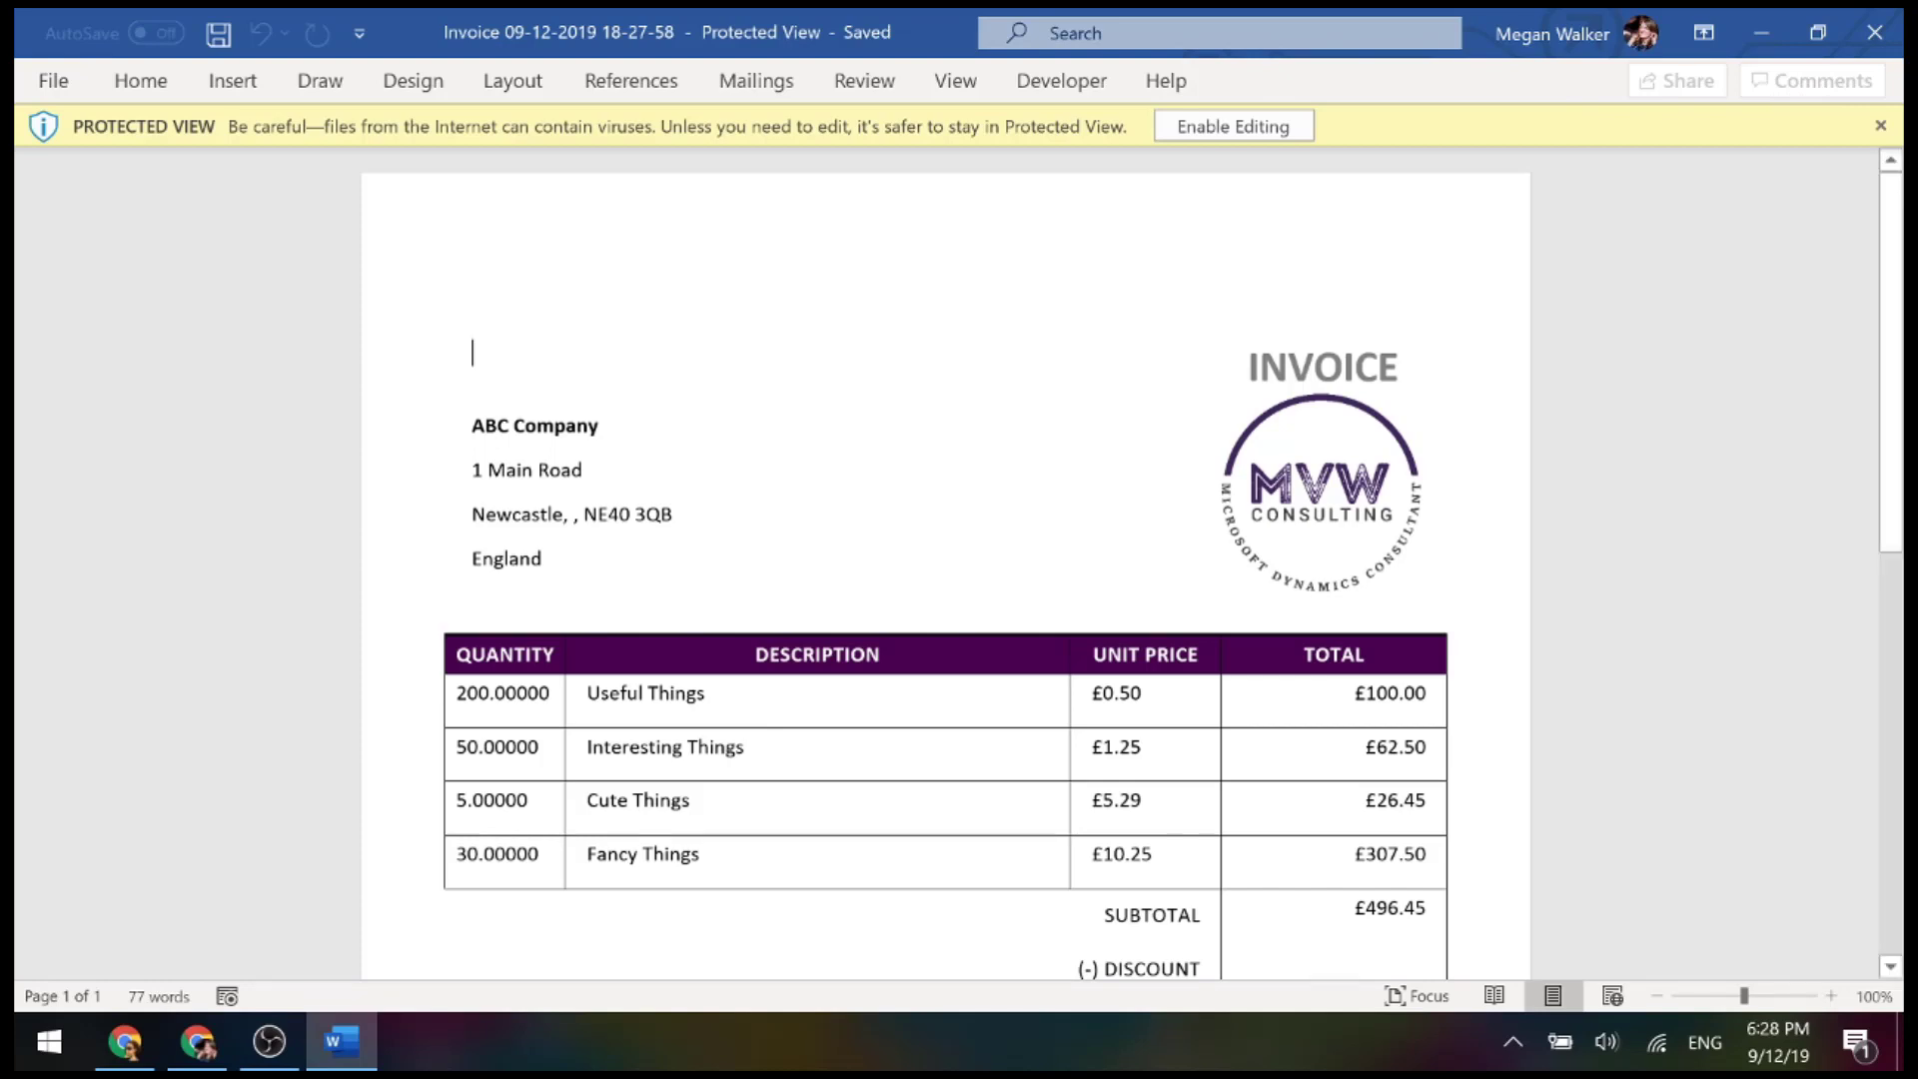
click(1874, 32)
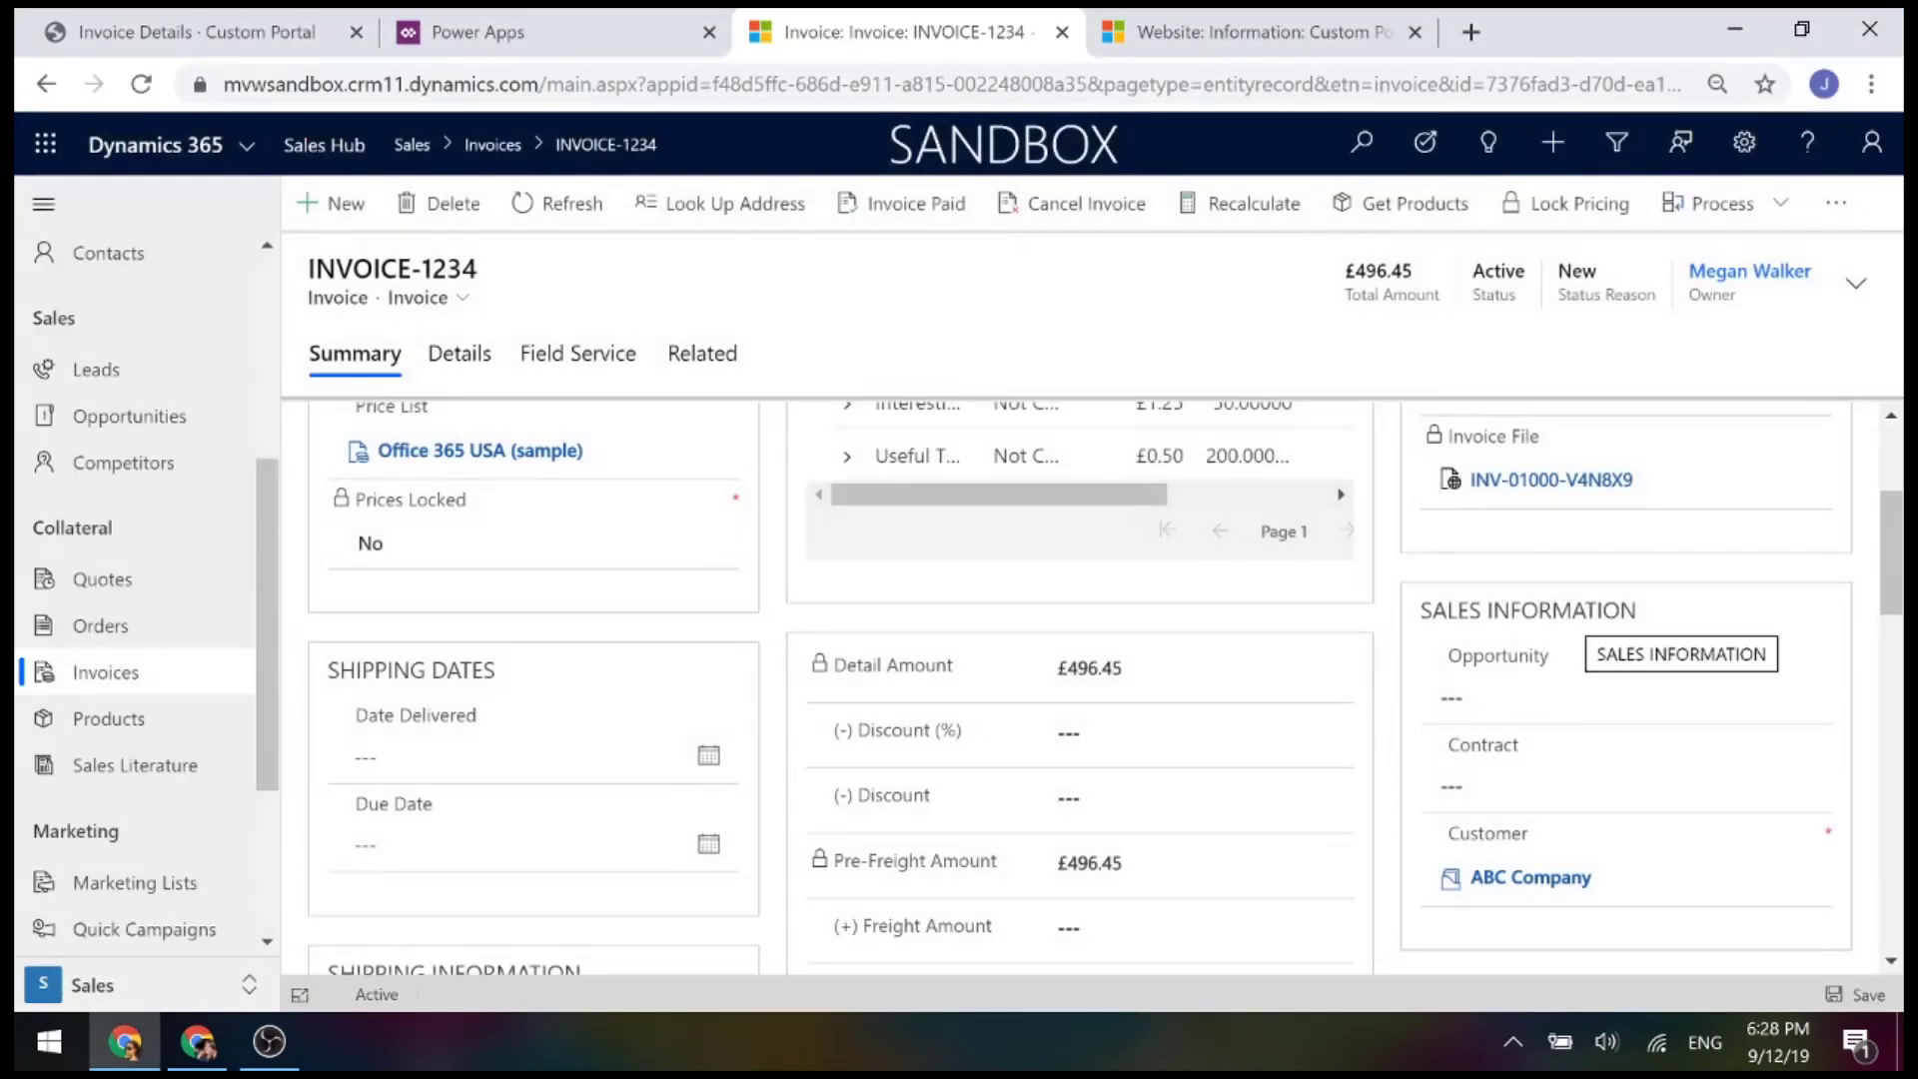
Toggle the invoice's Display On Portal option and leave it set to No
scroll(1675, 560, up, 3)
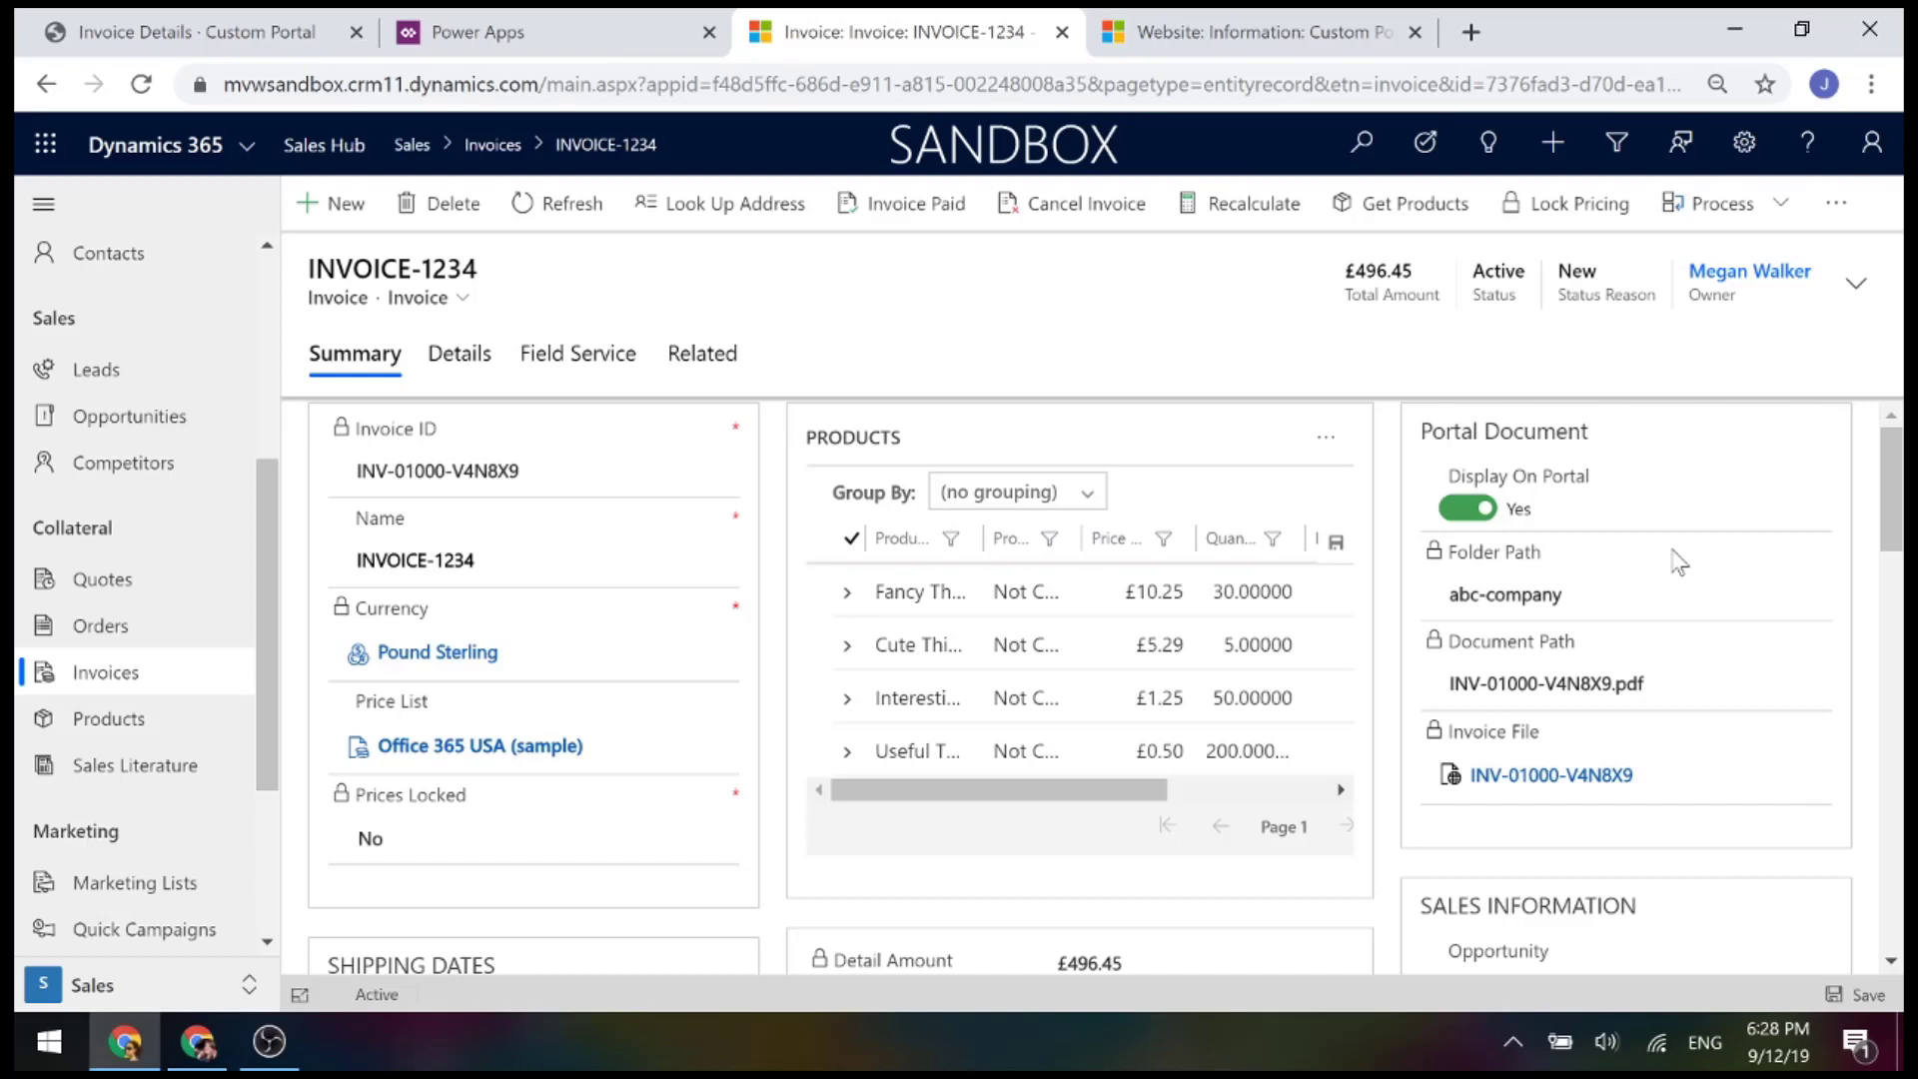
click(1464, 509)
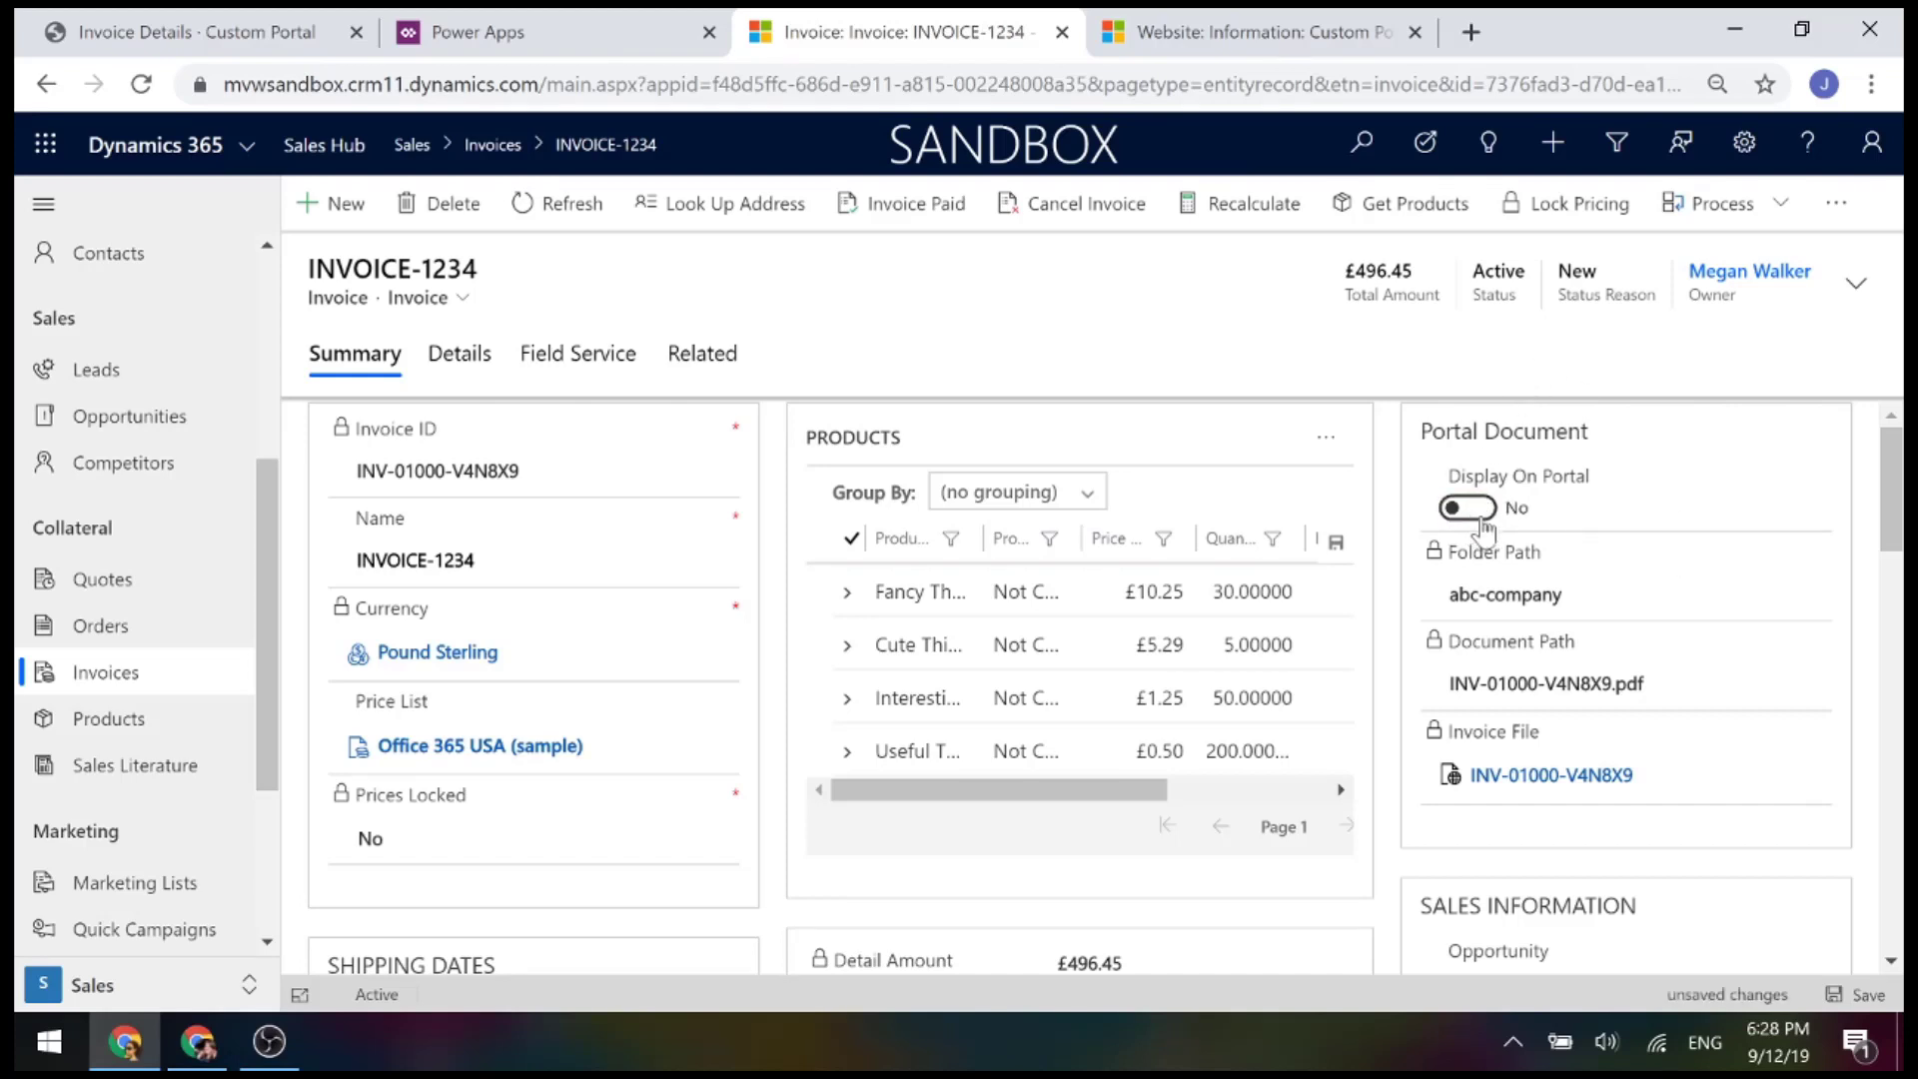
click(1469, 508)
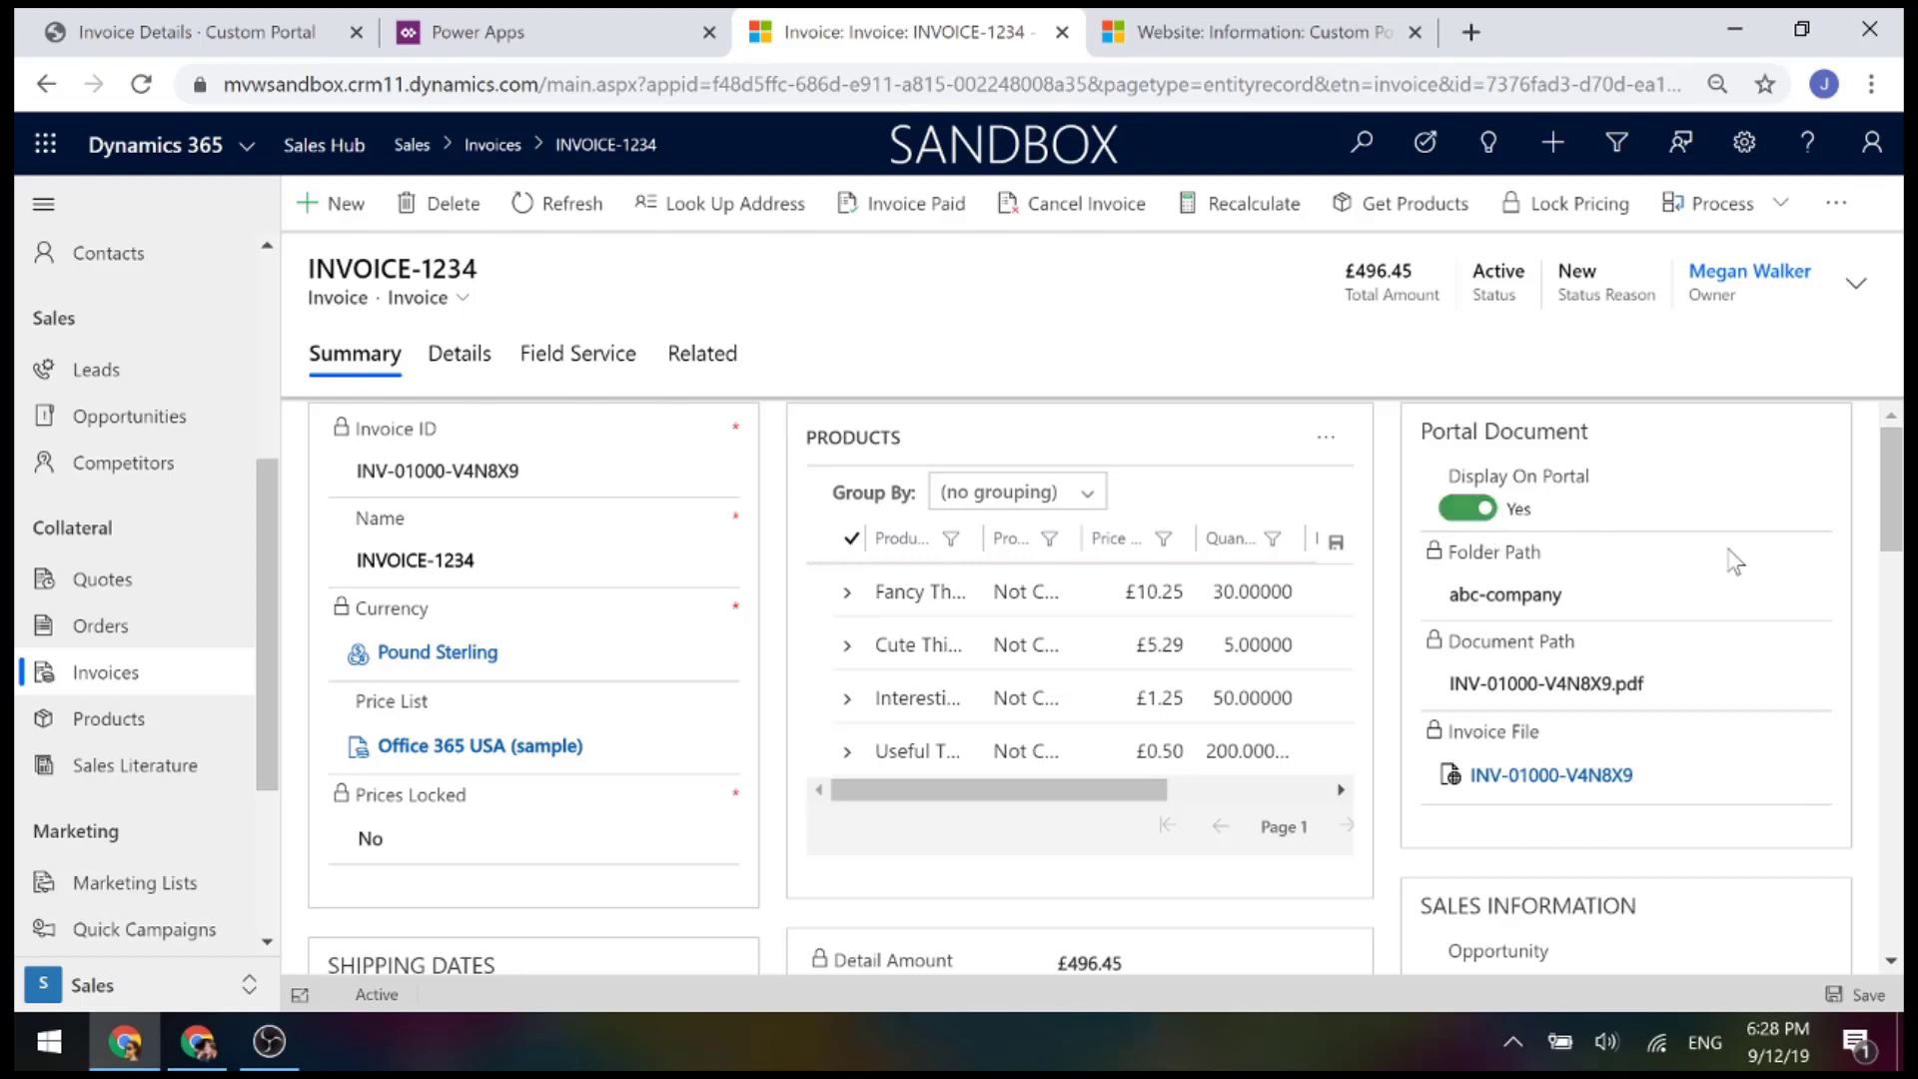
click(1465, 512)
click(1460, 515)
click(1462, 512)
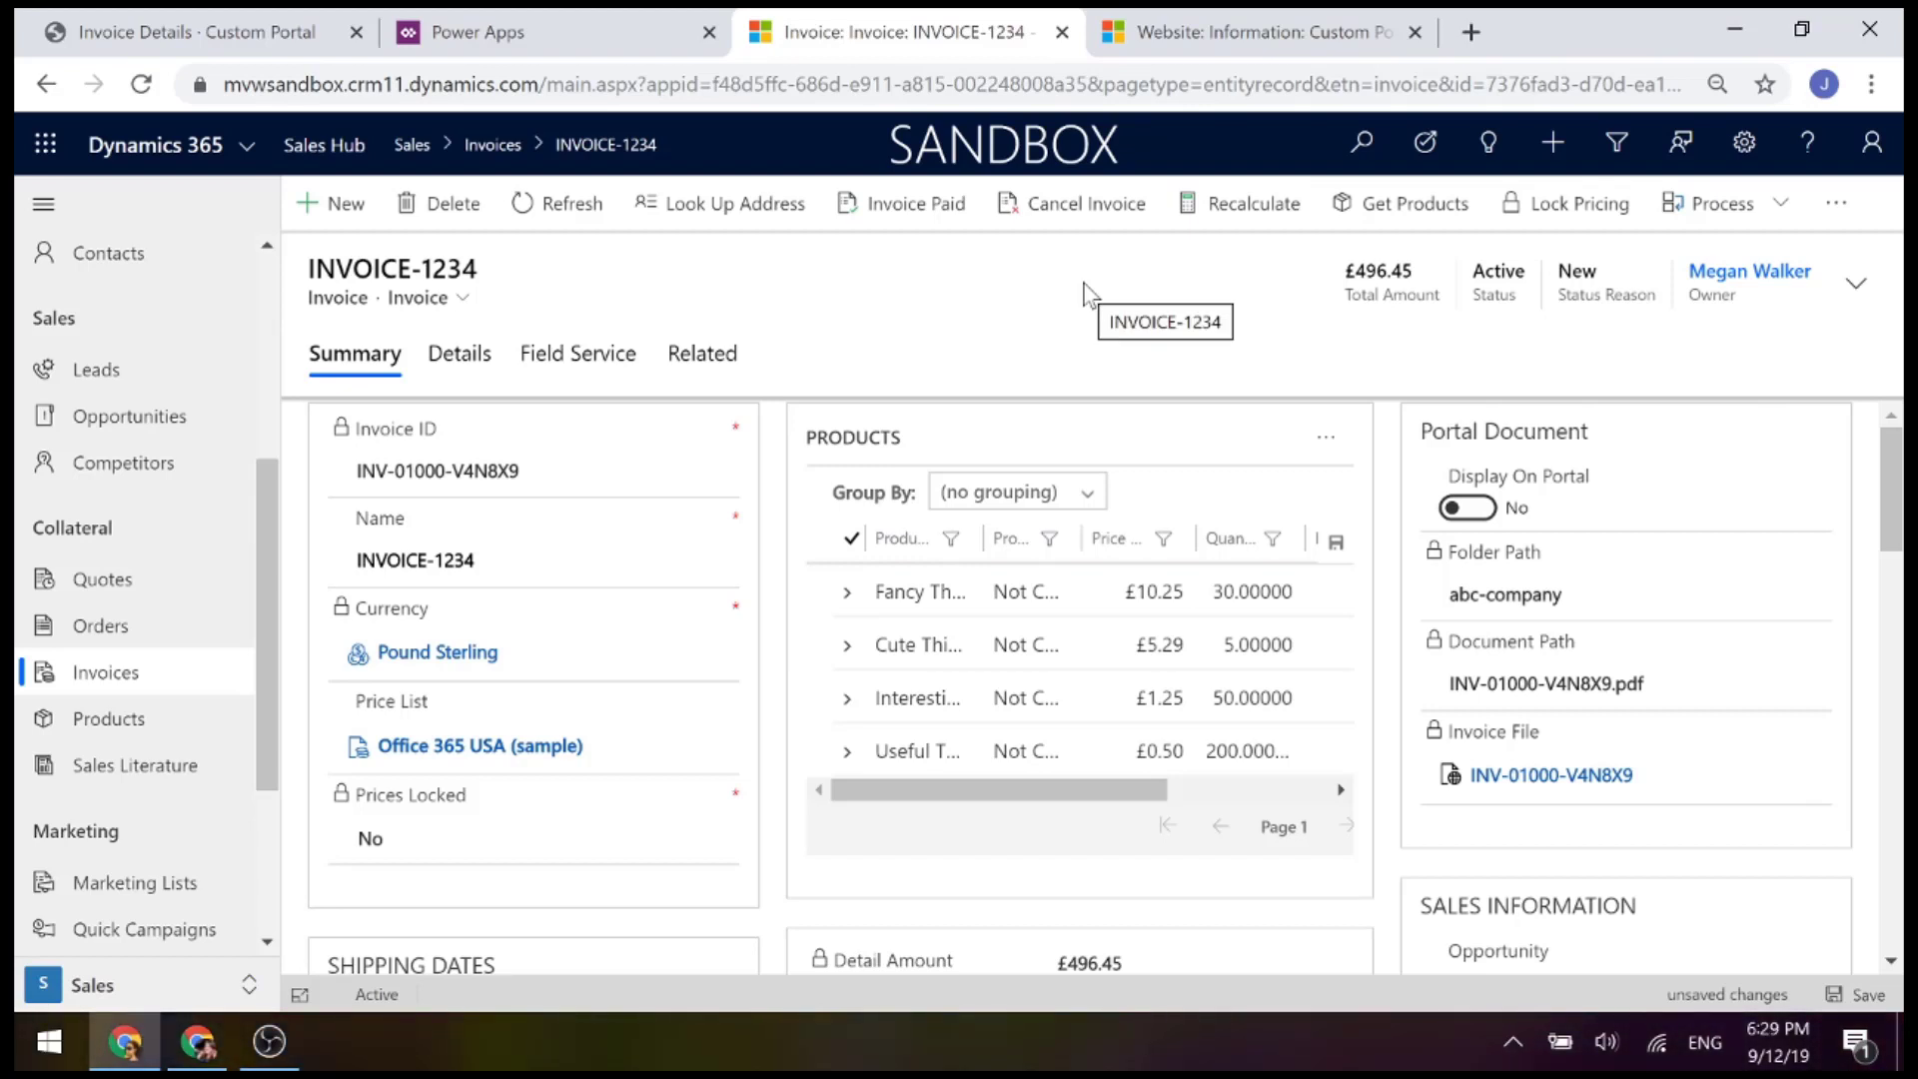
click(1456, 512)
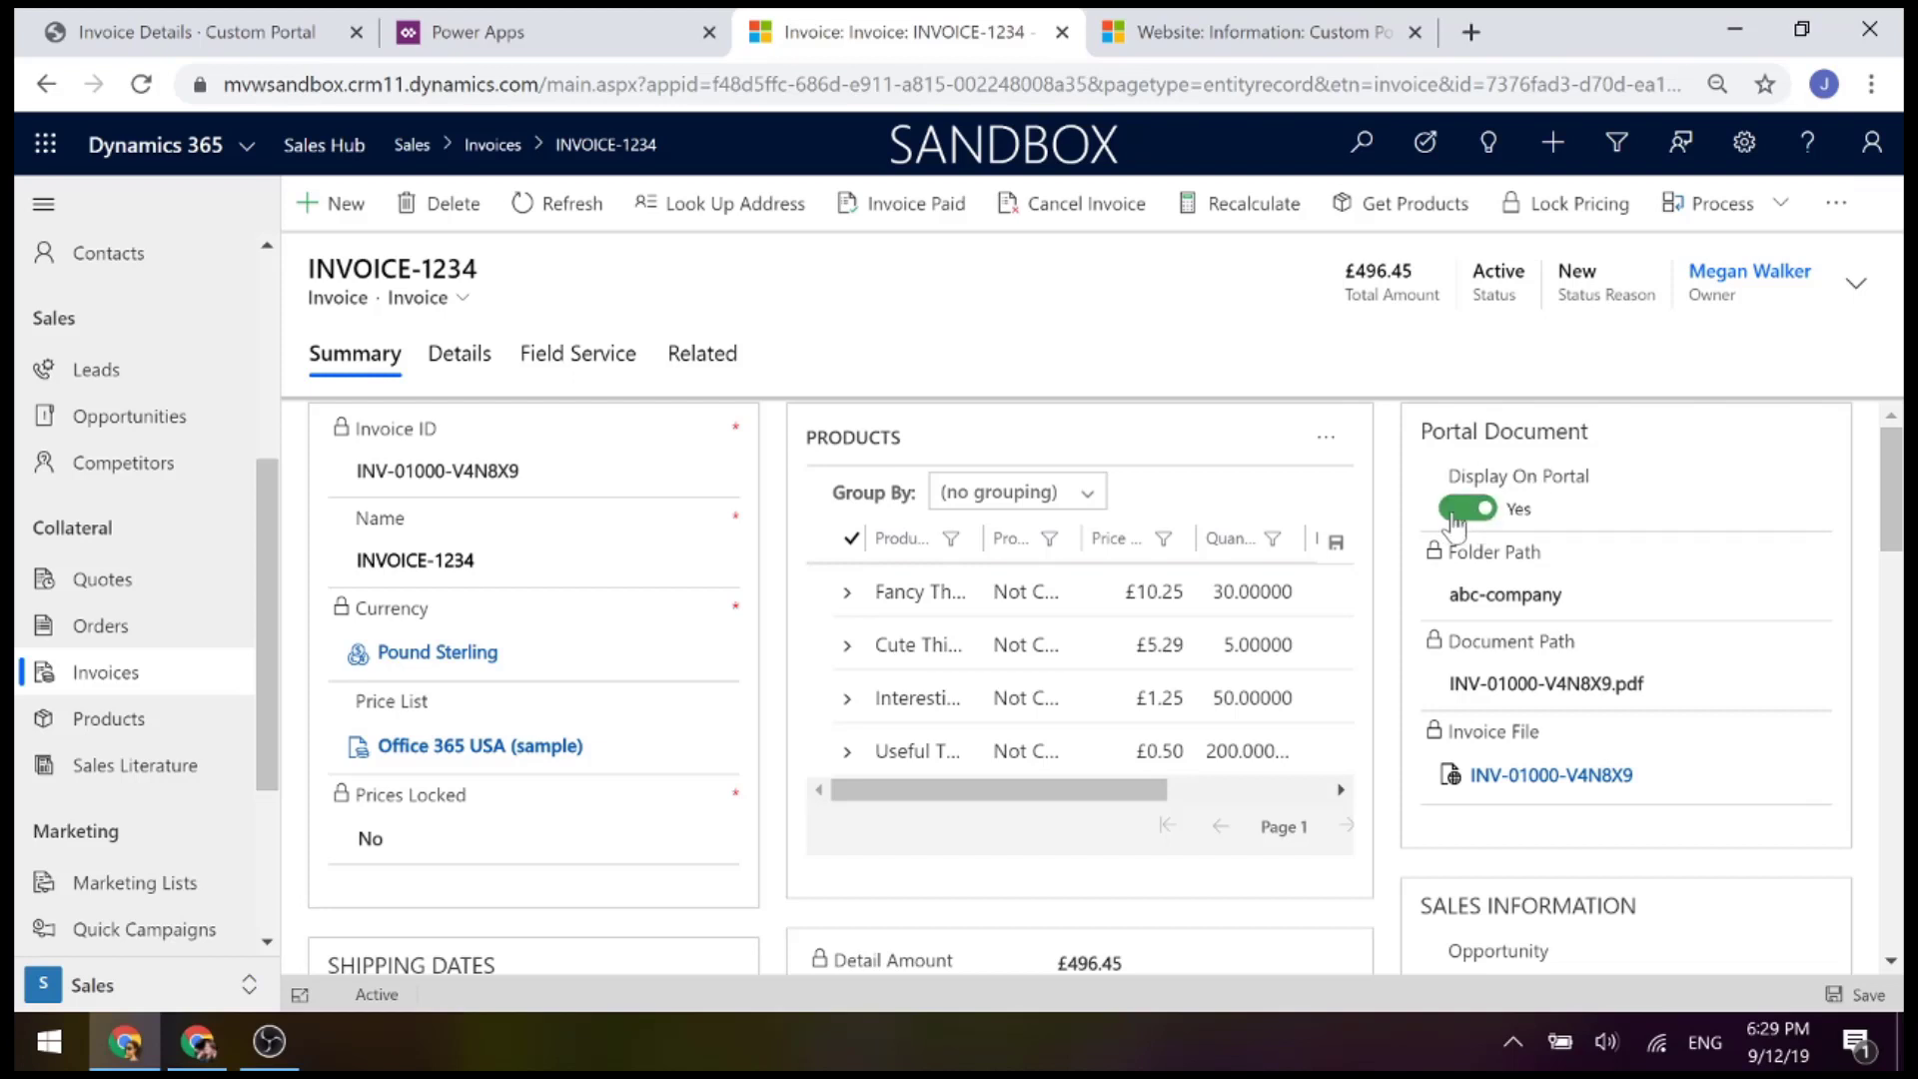
click(1454, 514)
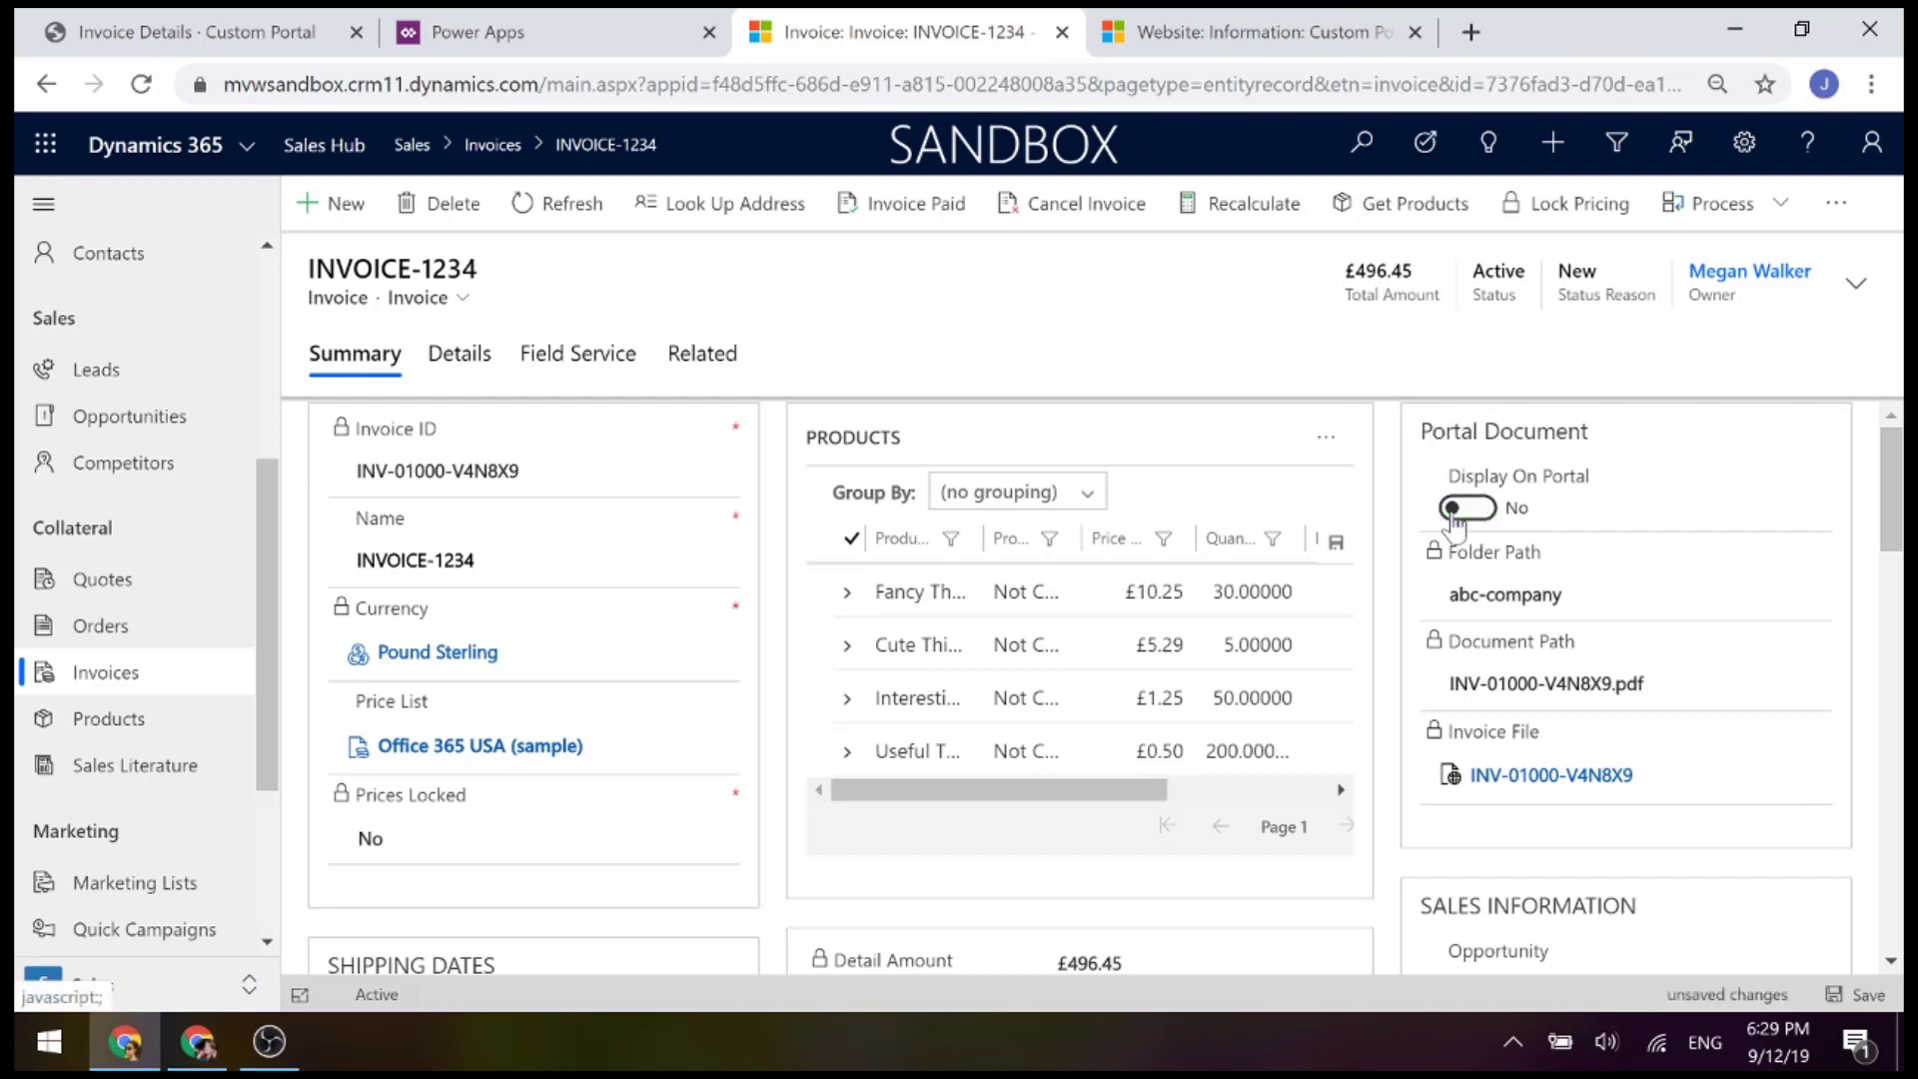
Open the Invoice - Create Word Document Template process in Power Apps and inspect the Run Invoice Word Template step's properties
click(506, 32)
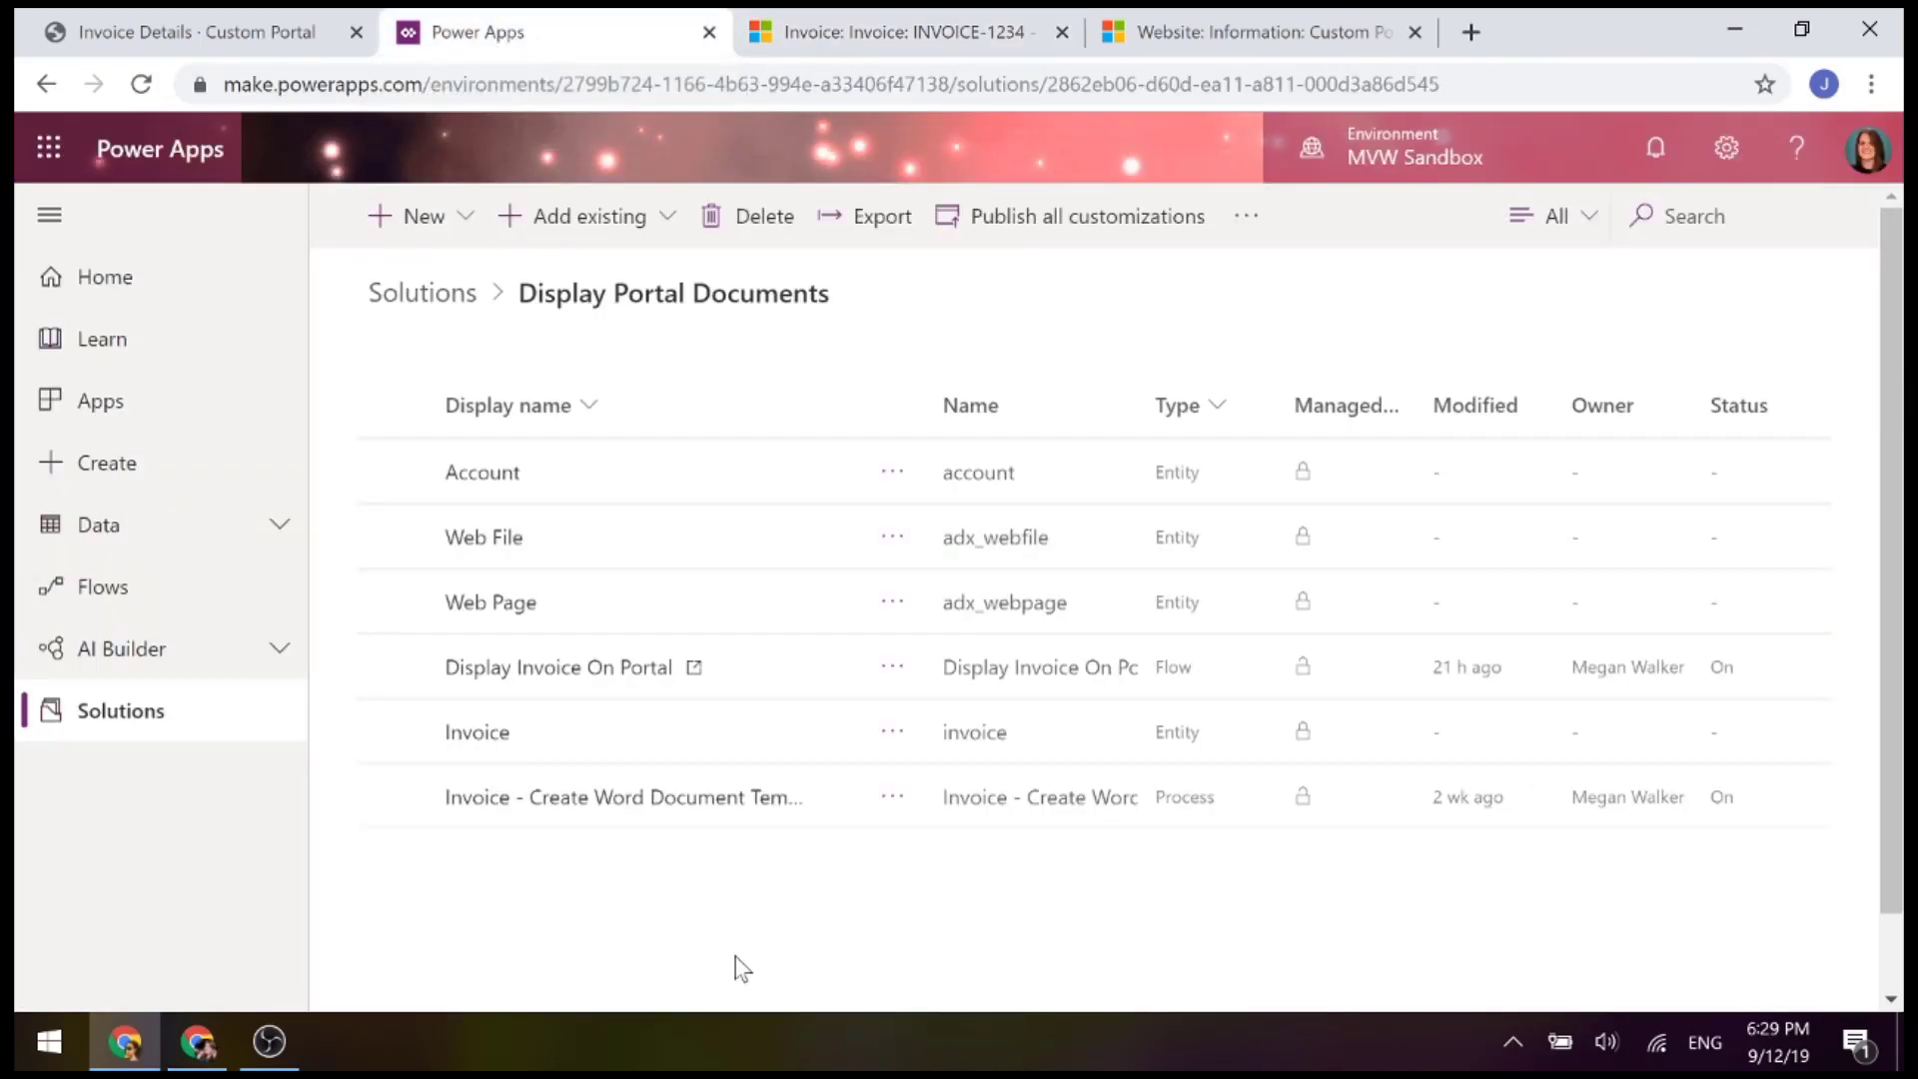
click(650, 797)
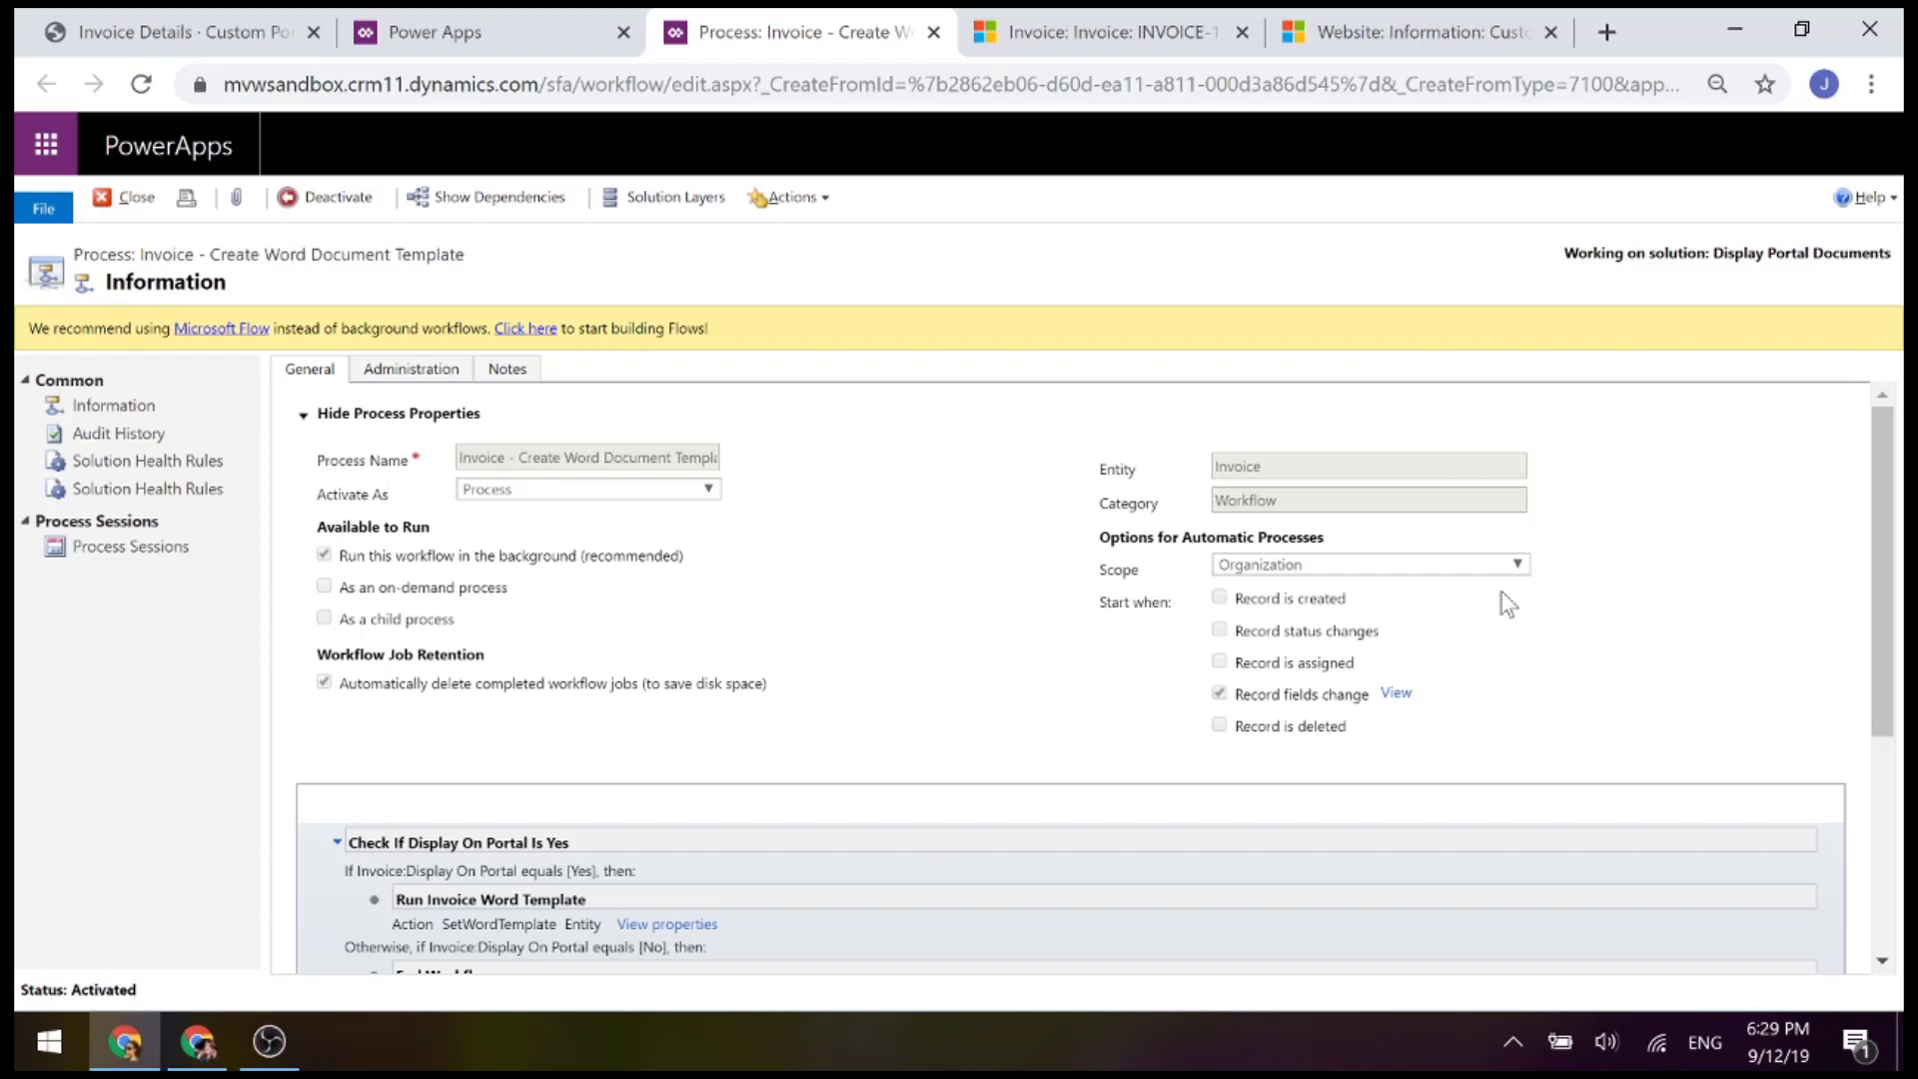
scroll(1499, 599, down, 1)
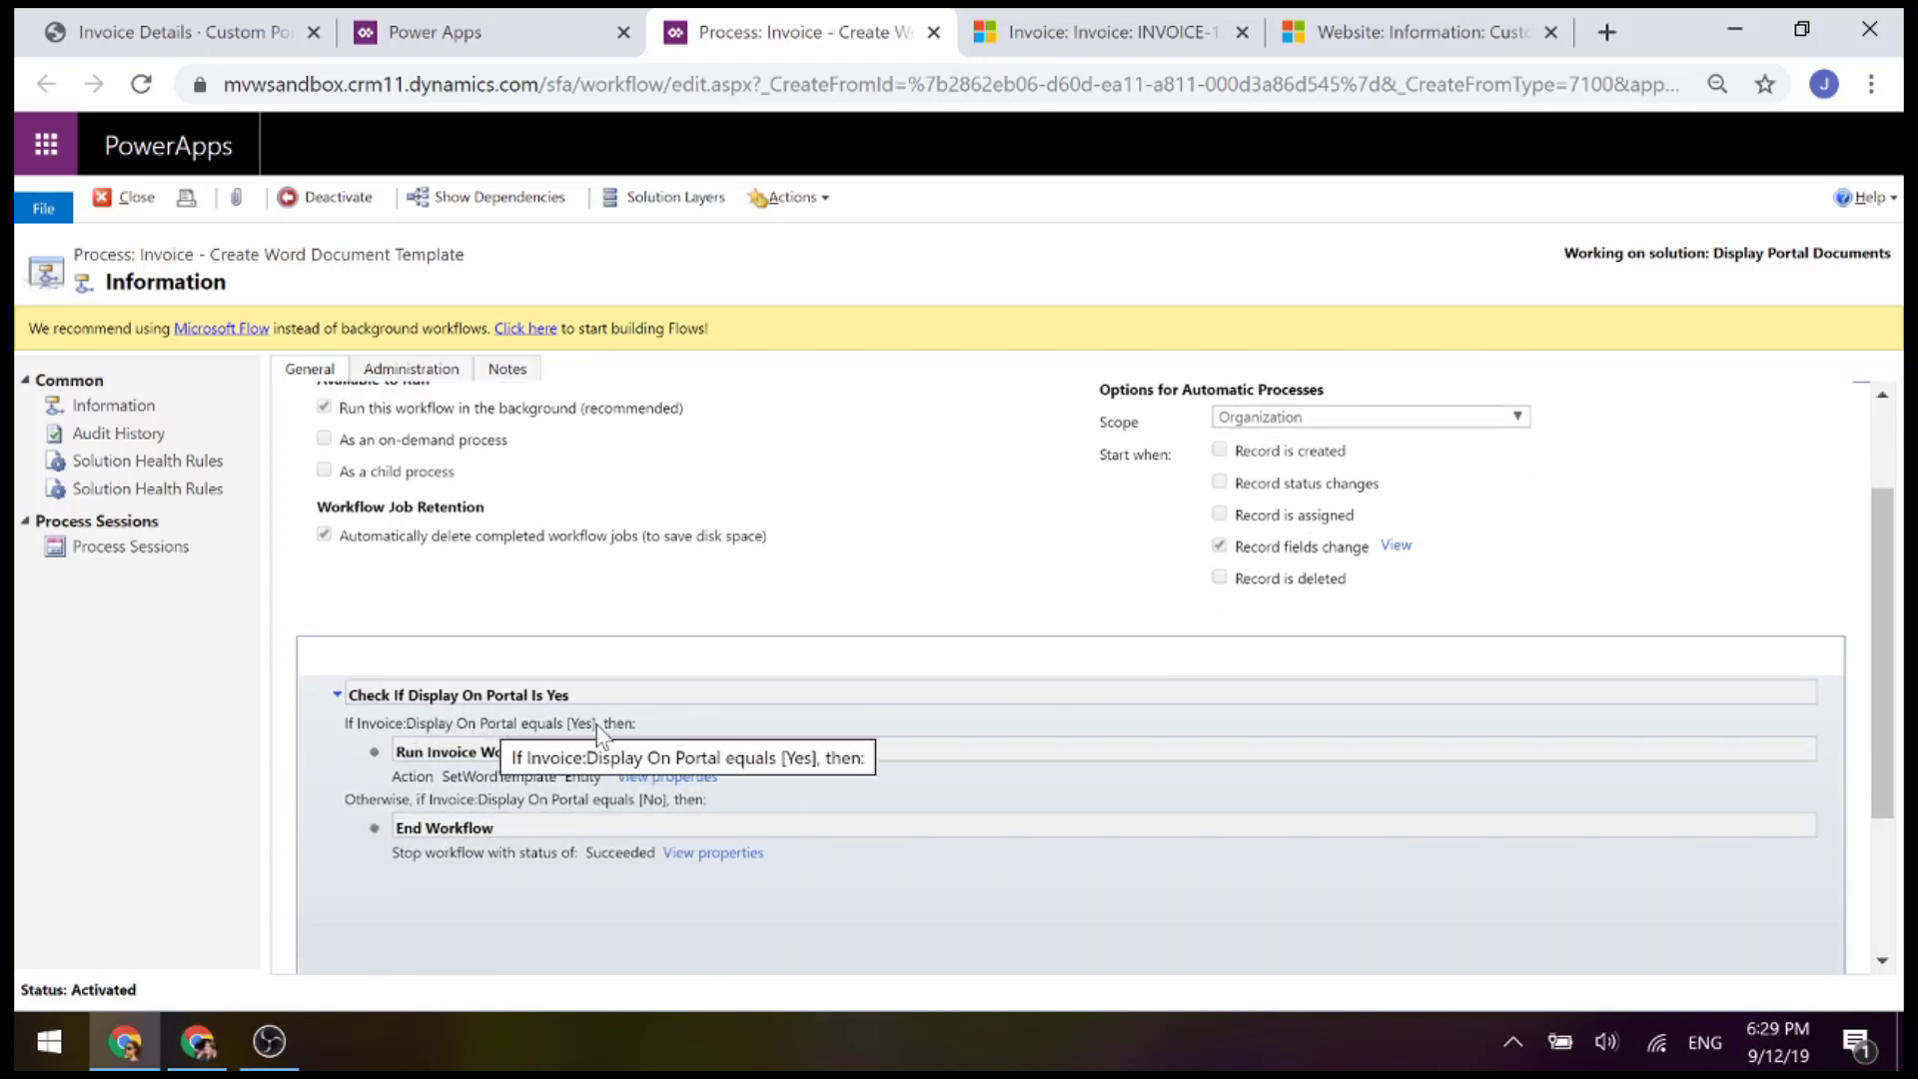
scroll(775, 690, down, 1)
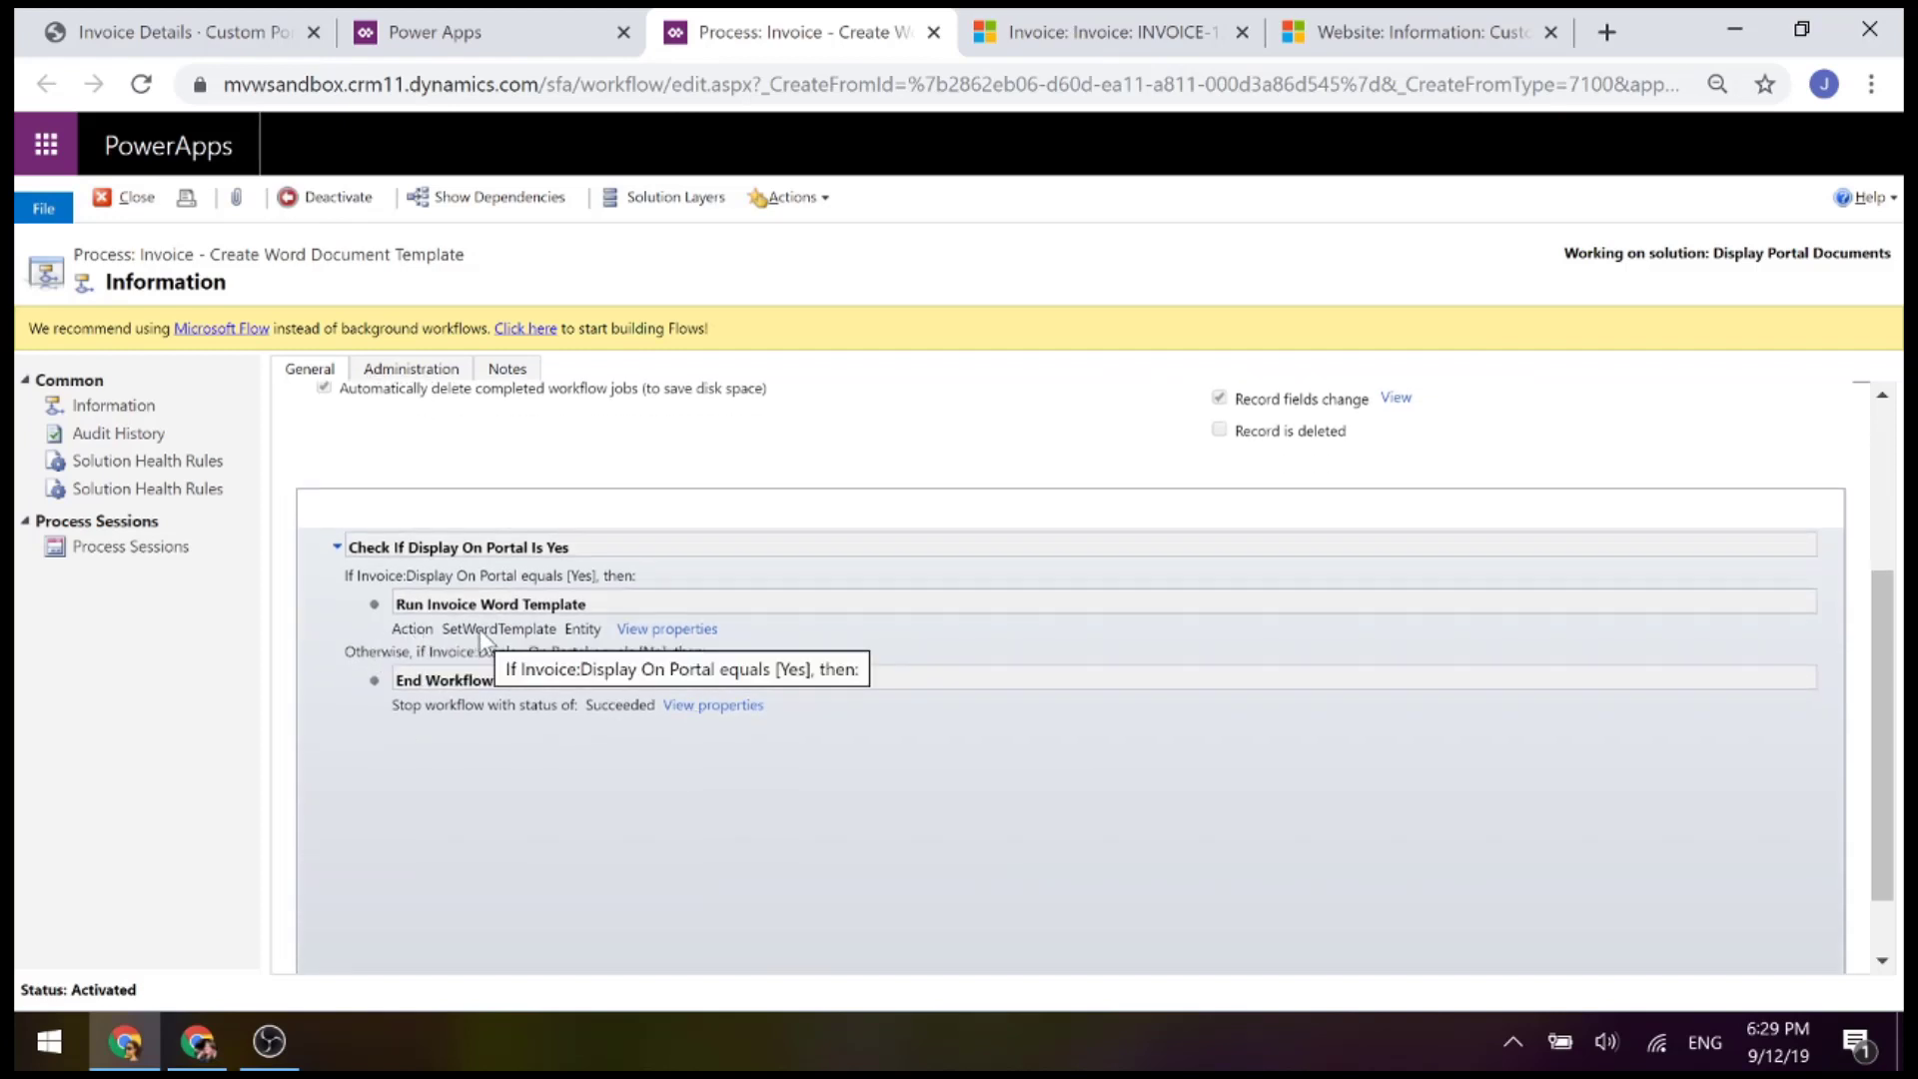
click(651, 628)
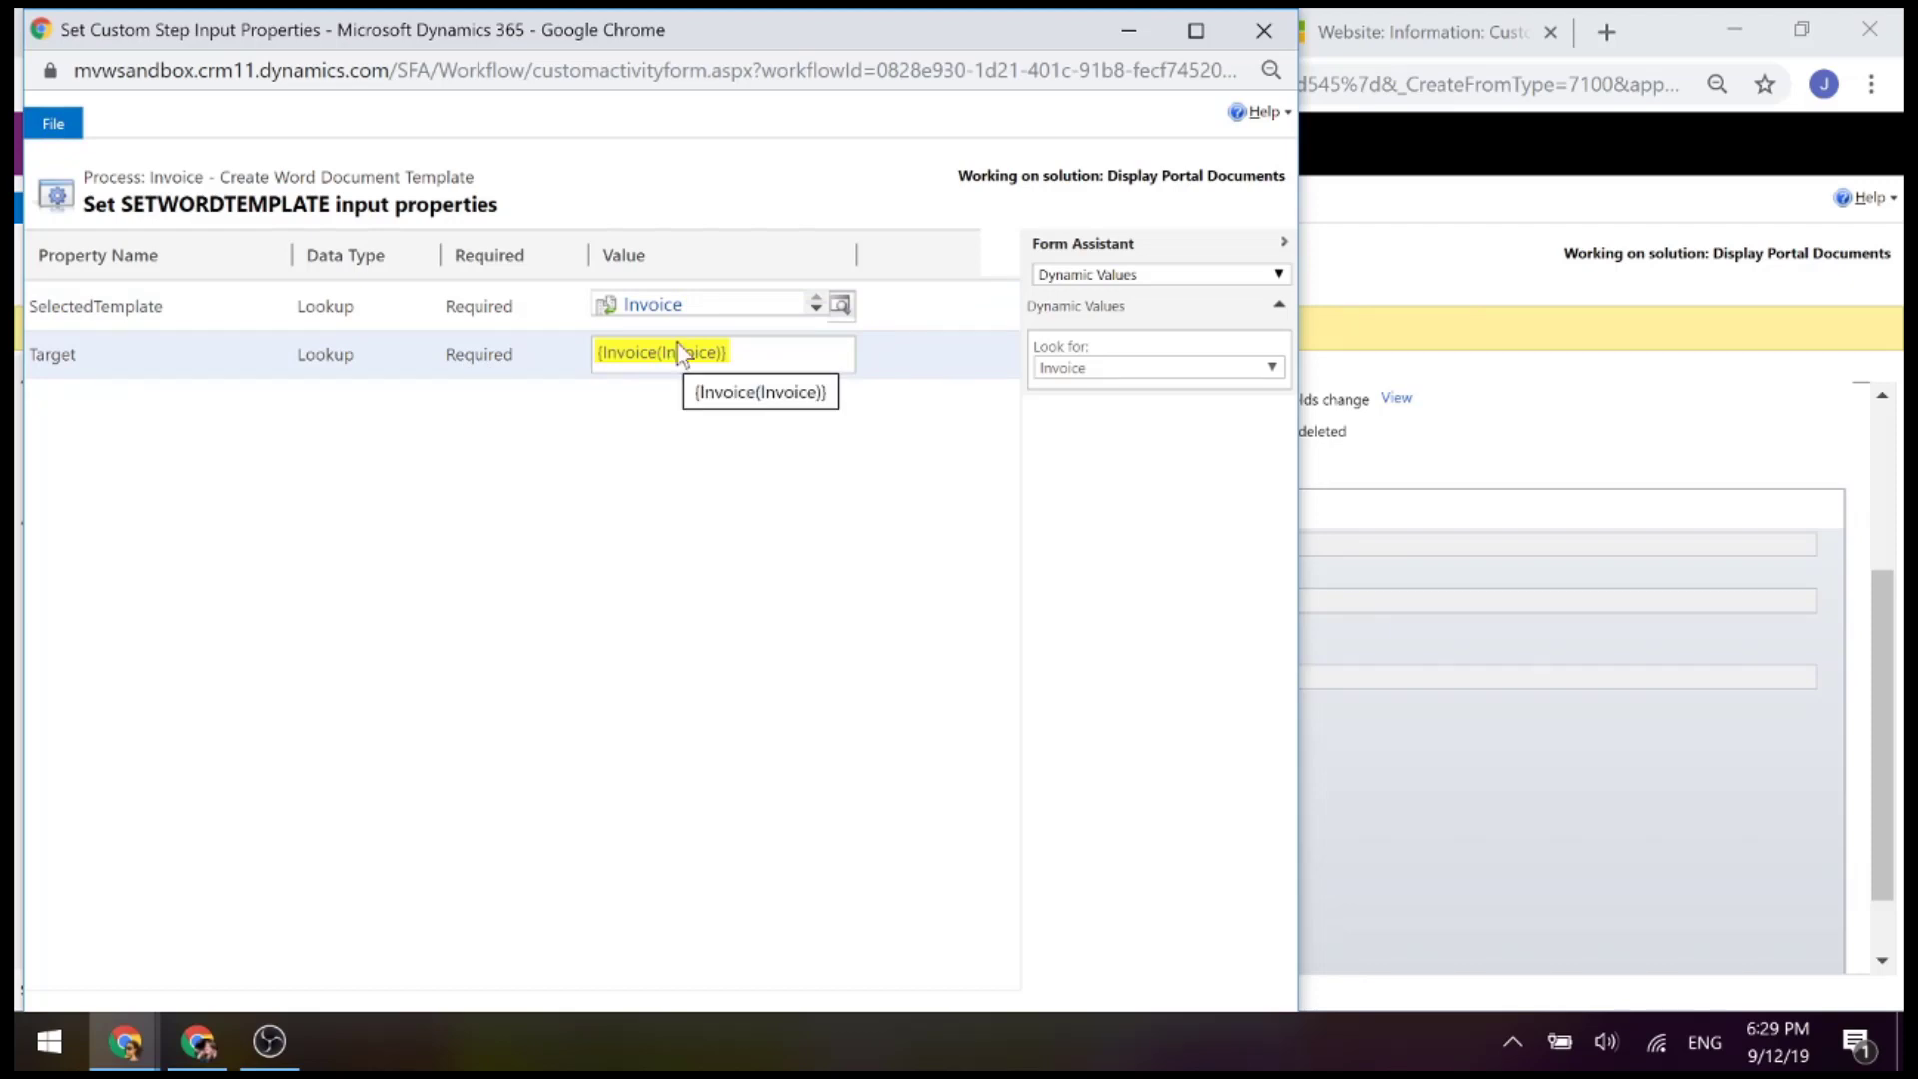
click(1264, 30)
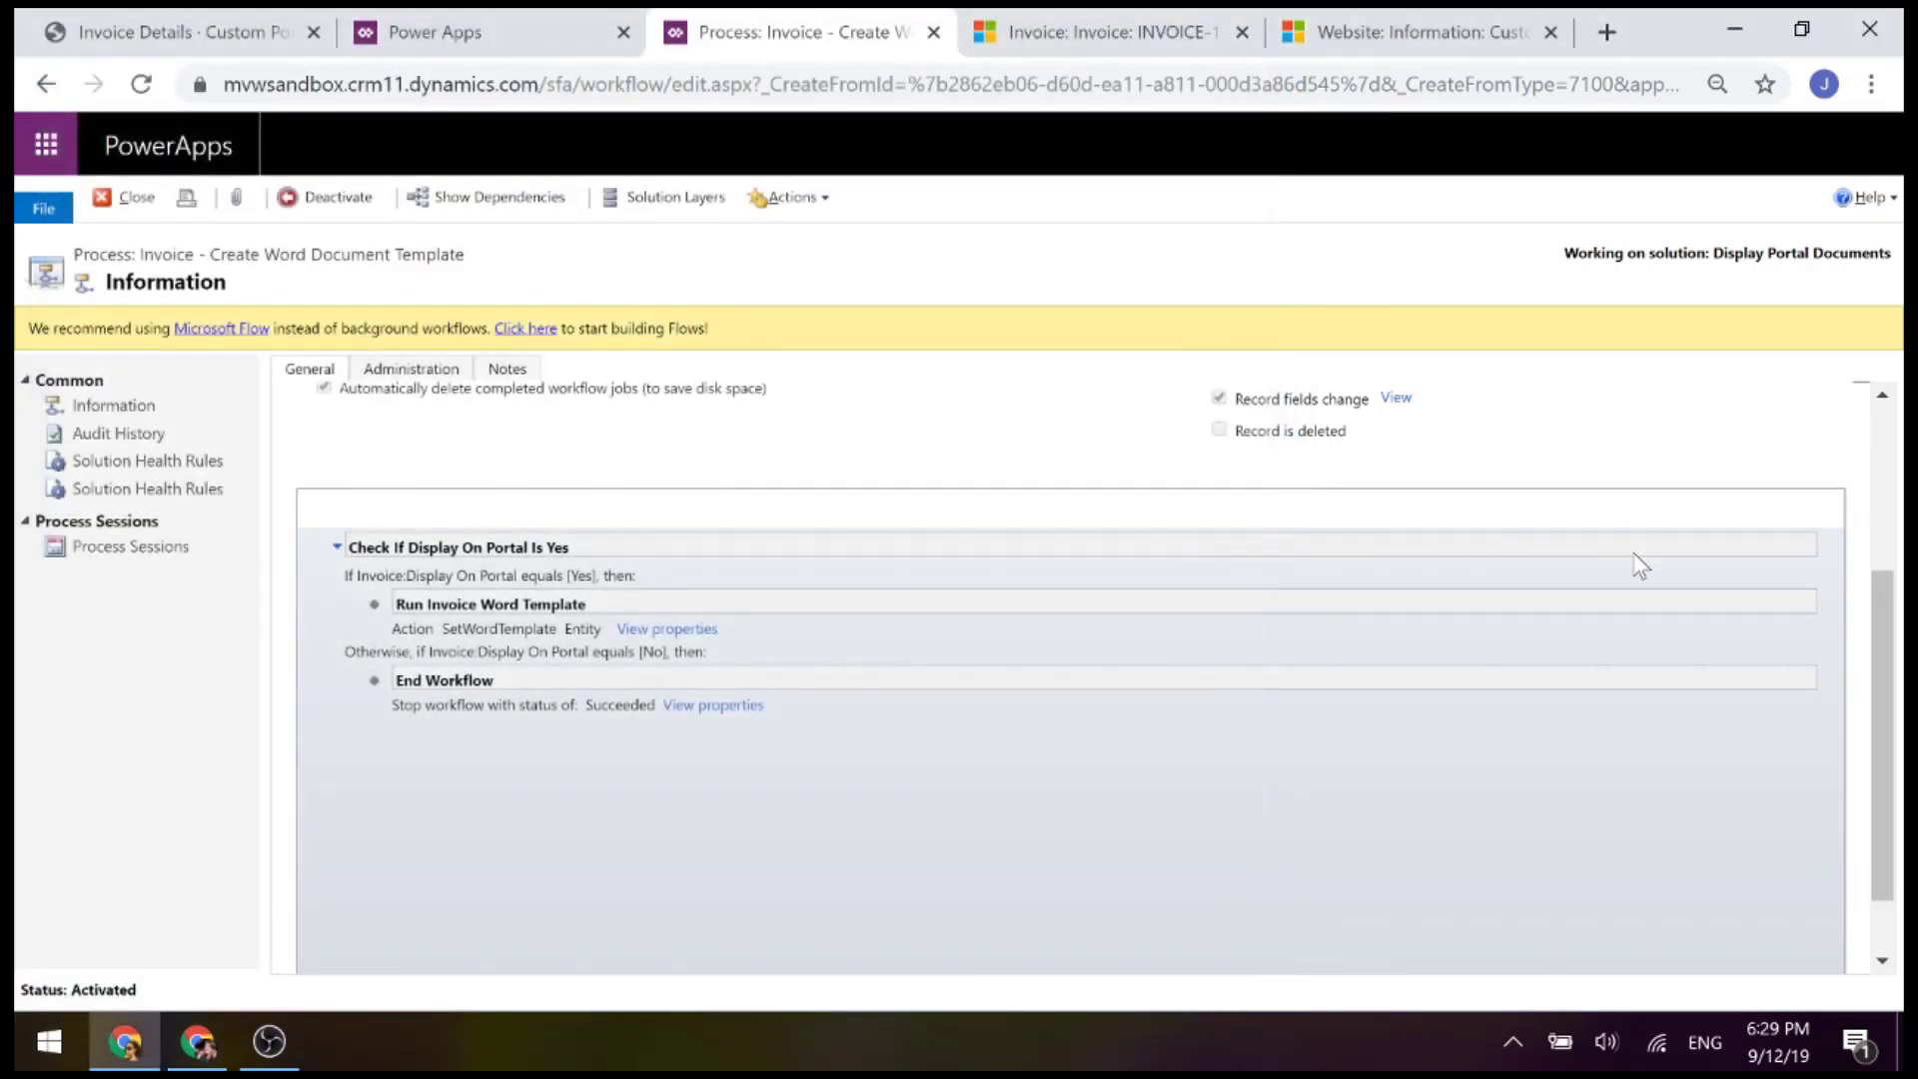
Review the process's entity and Display On Portal conditions, close it and return to the Display Portal Documents solution
scroll(1638, 561, up, 3)
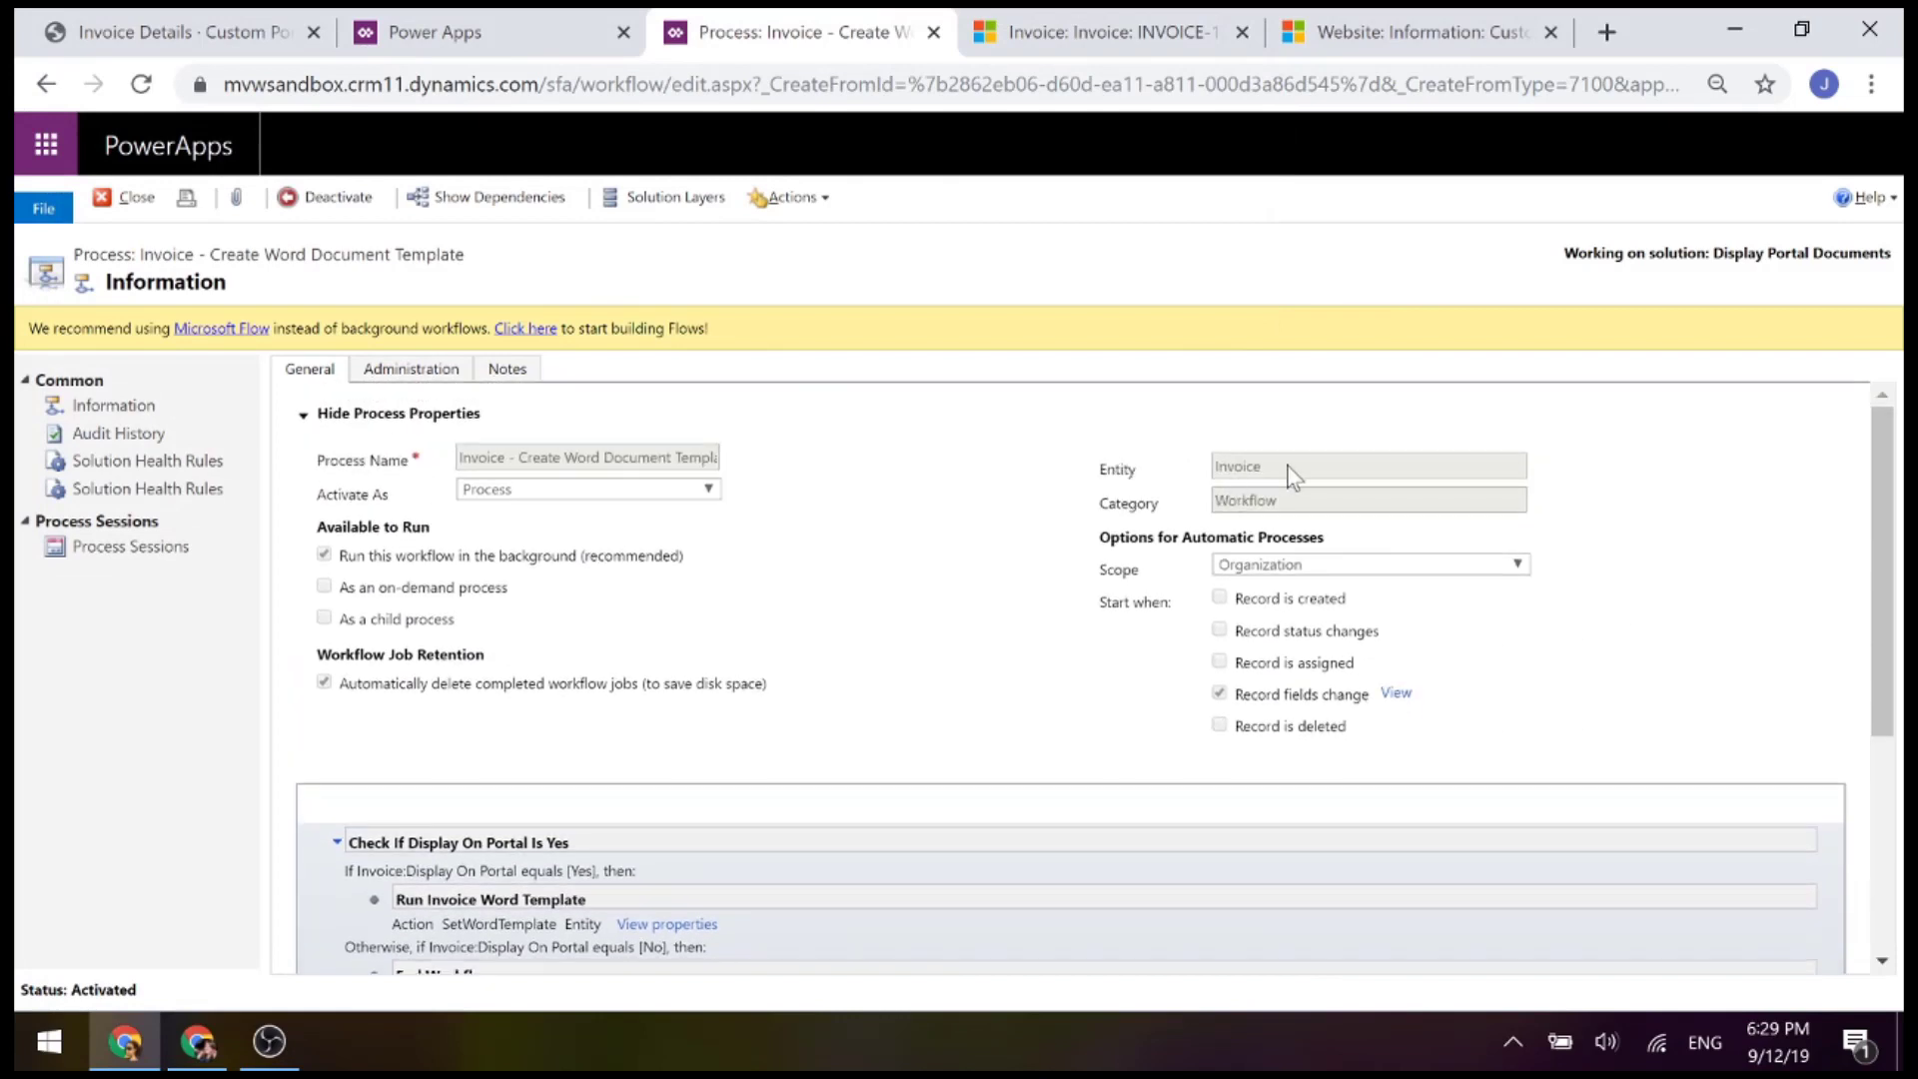
drag(1284, 469, 1195, 485)
scroll(1610, 536, down, 4)
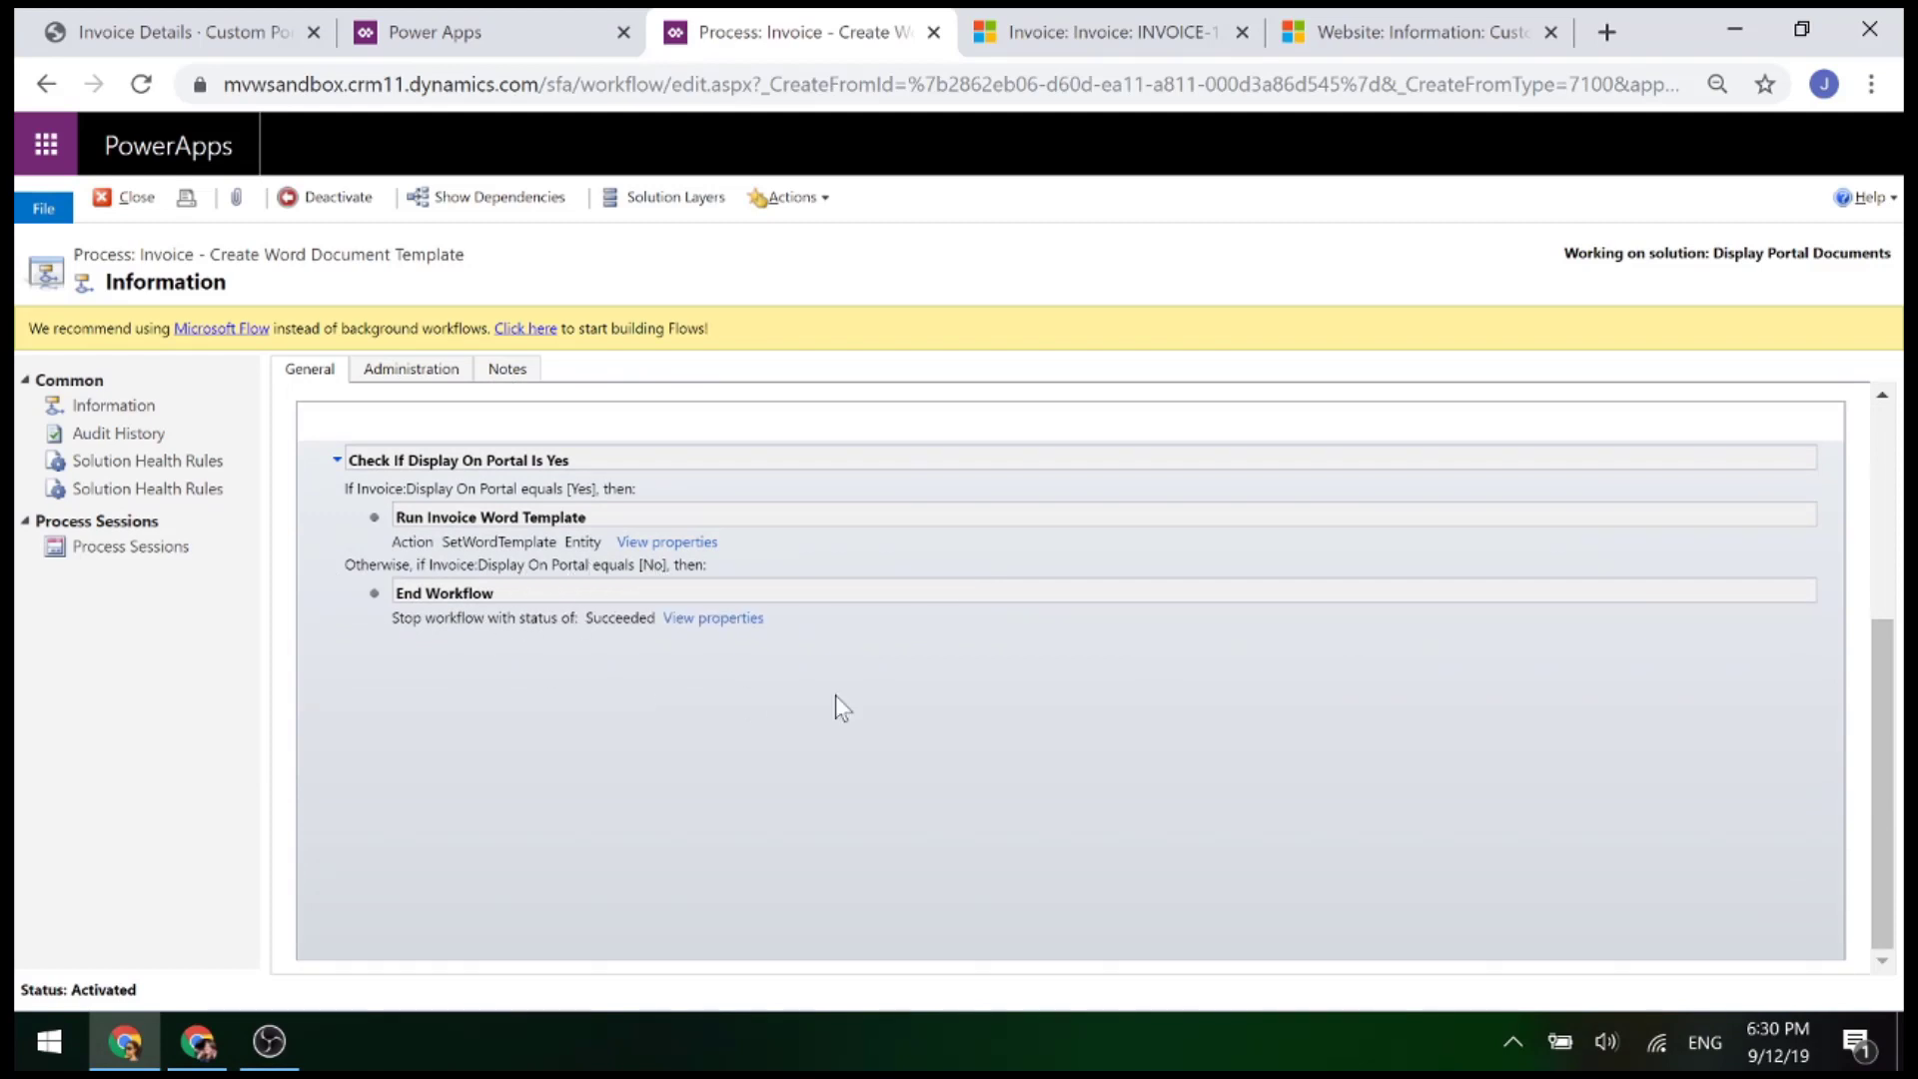
click(934, 33)
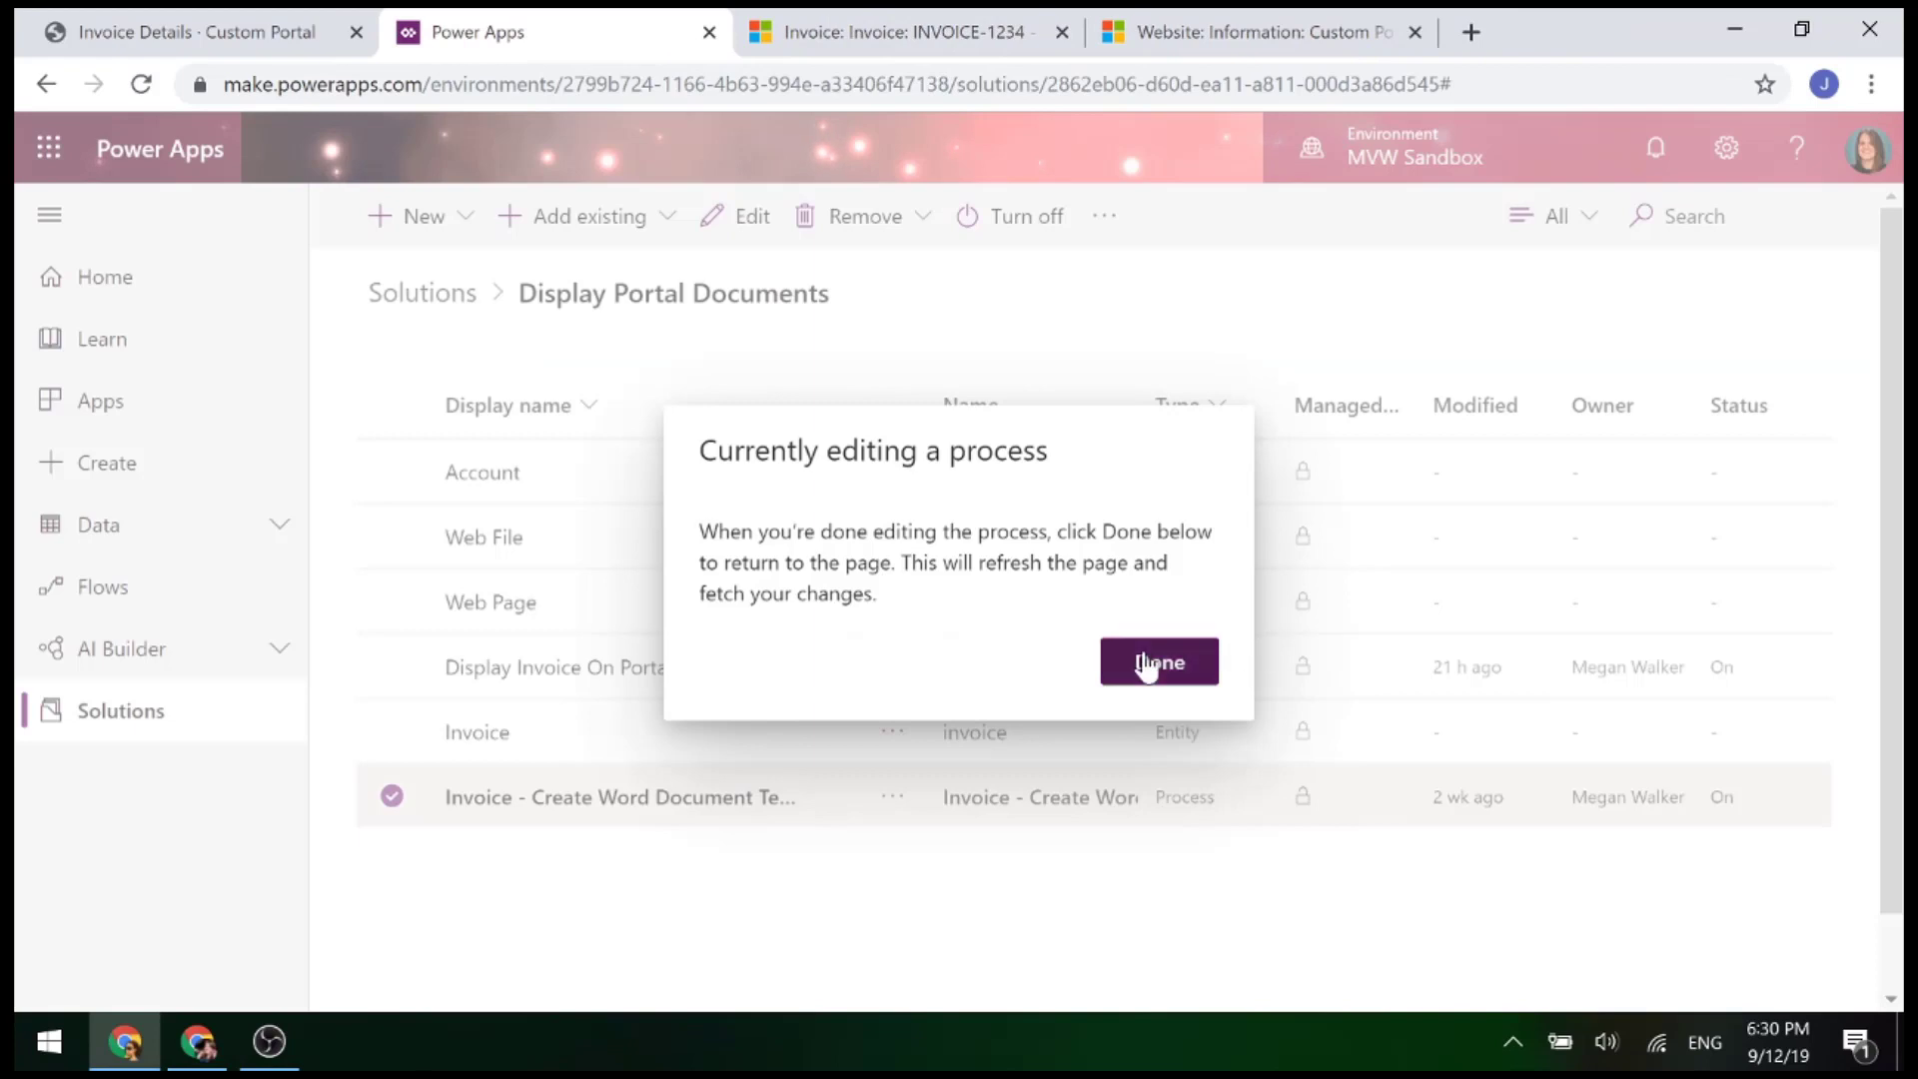
click(1145, 659)
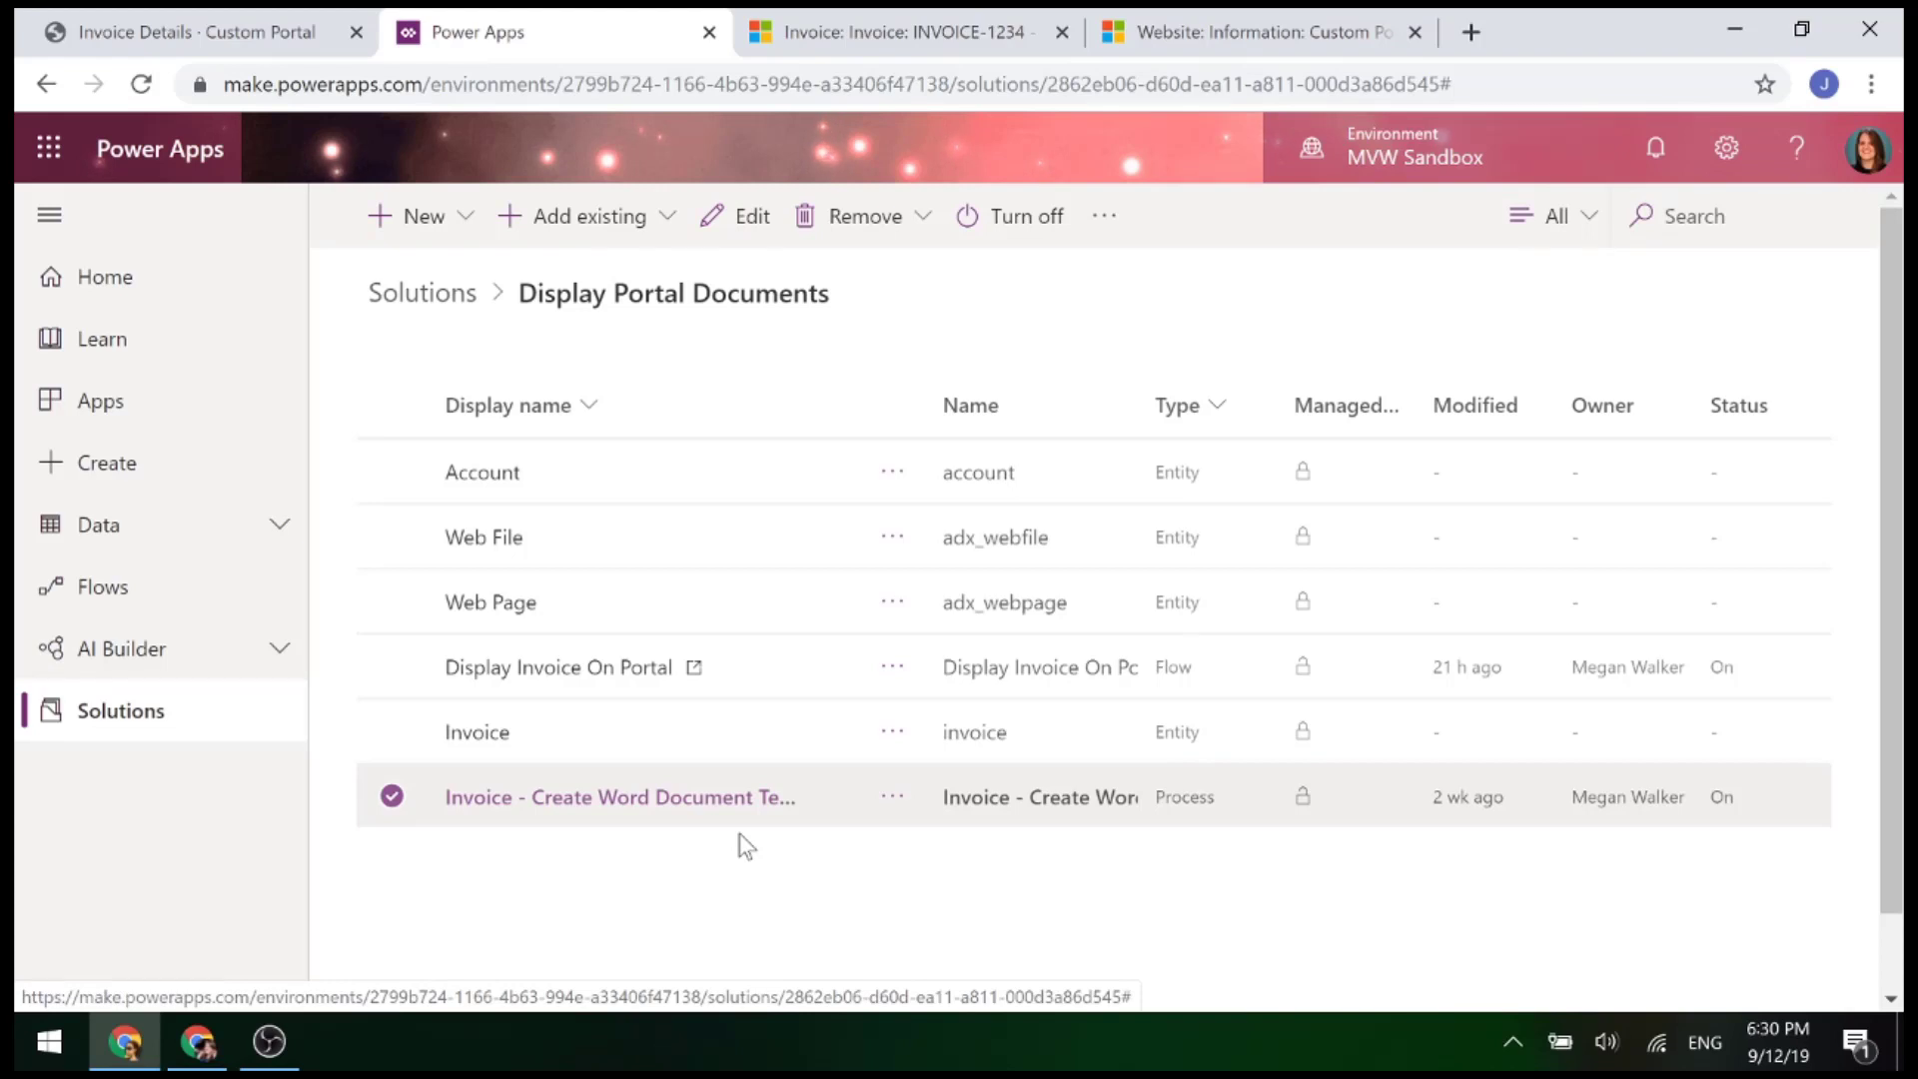
Inspect the Invoice entity's custom fields, including the Invoice File lookup's definition, and view the Account entity's fields
click(461, 733)
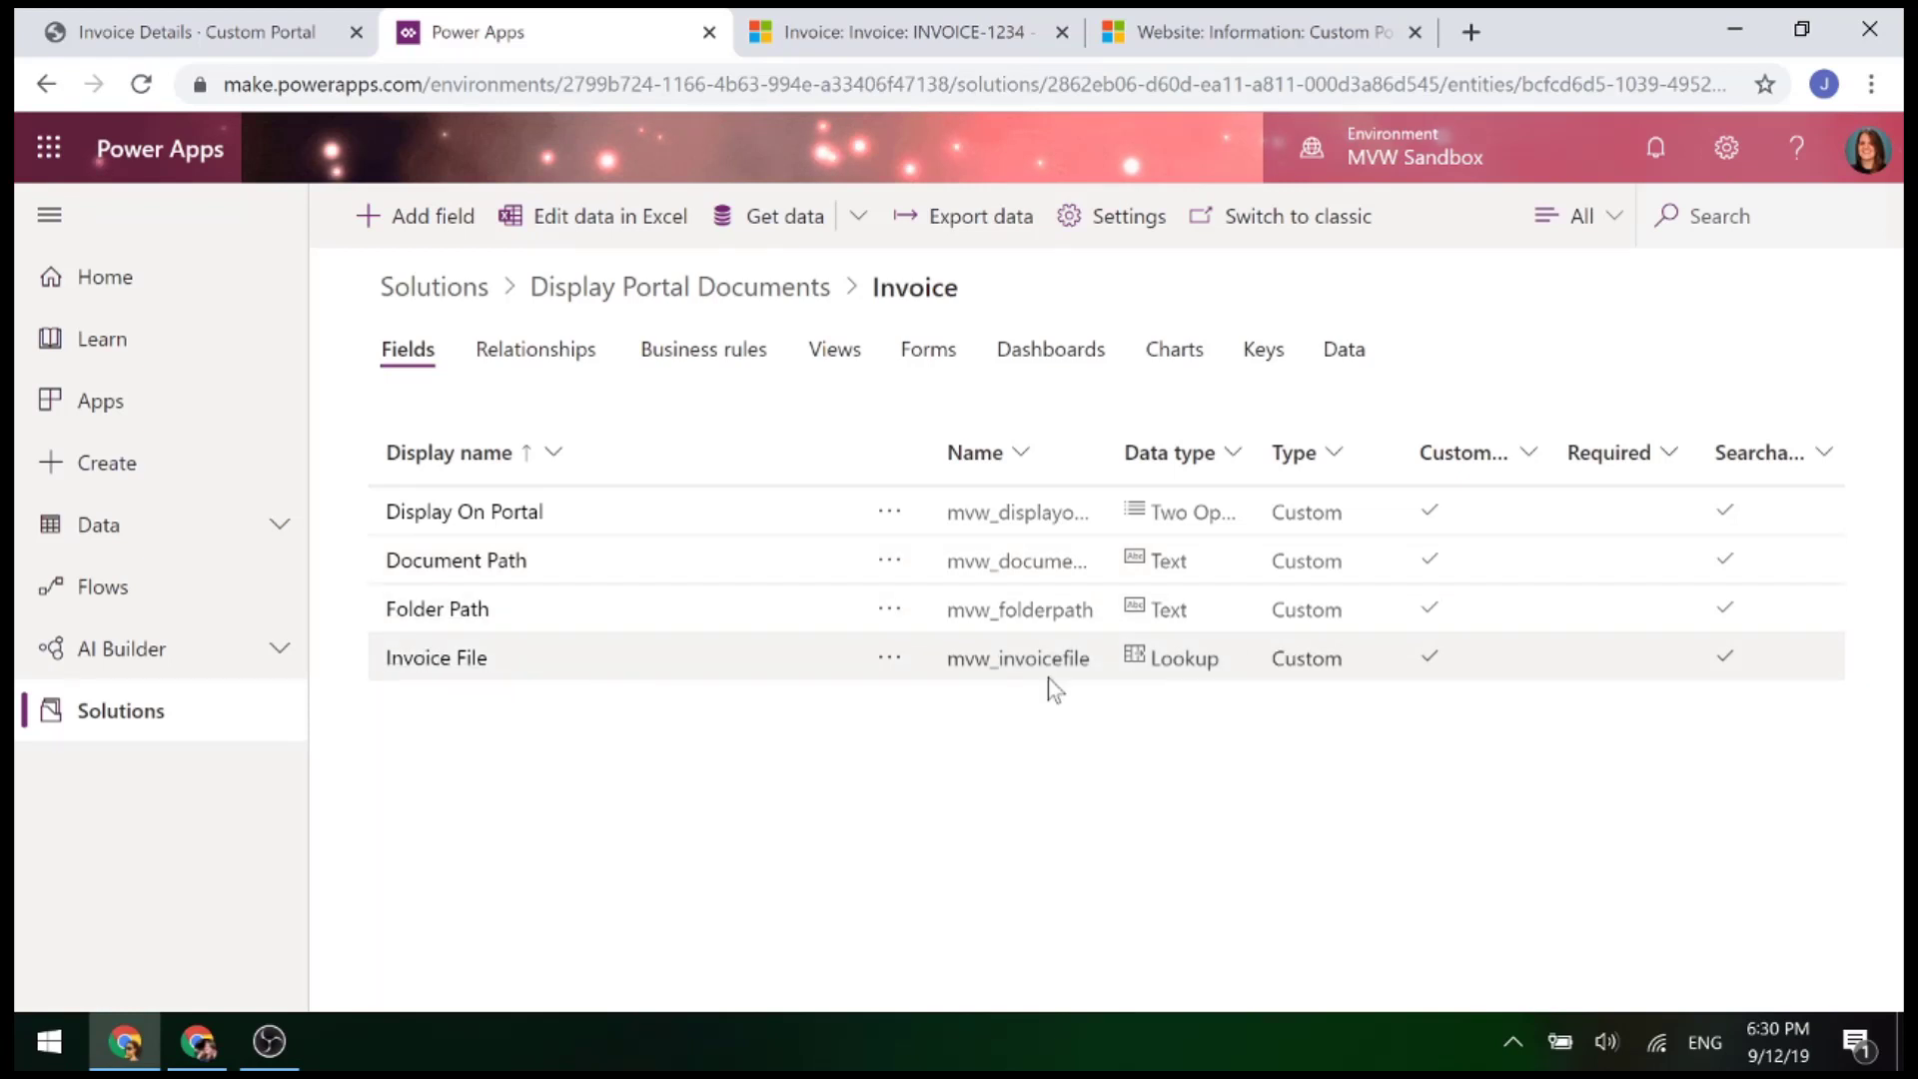
click(729, 672)
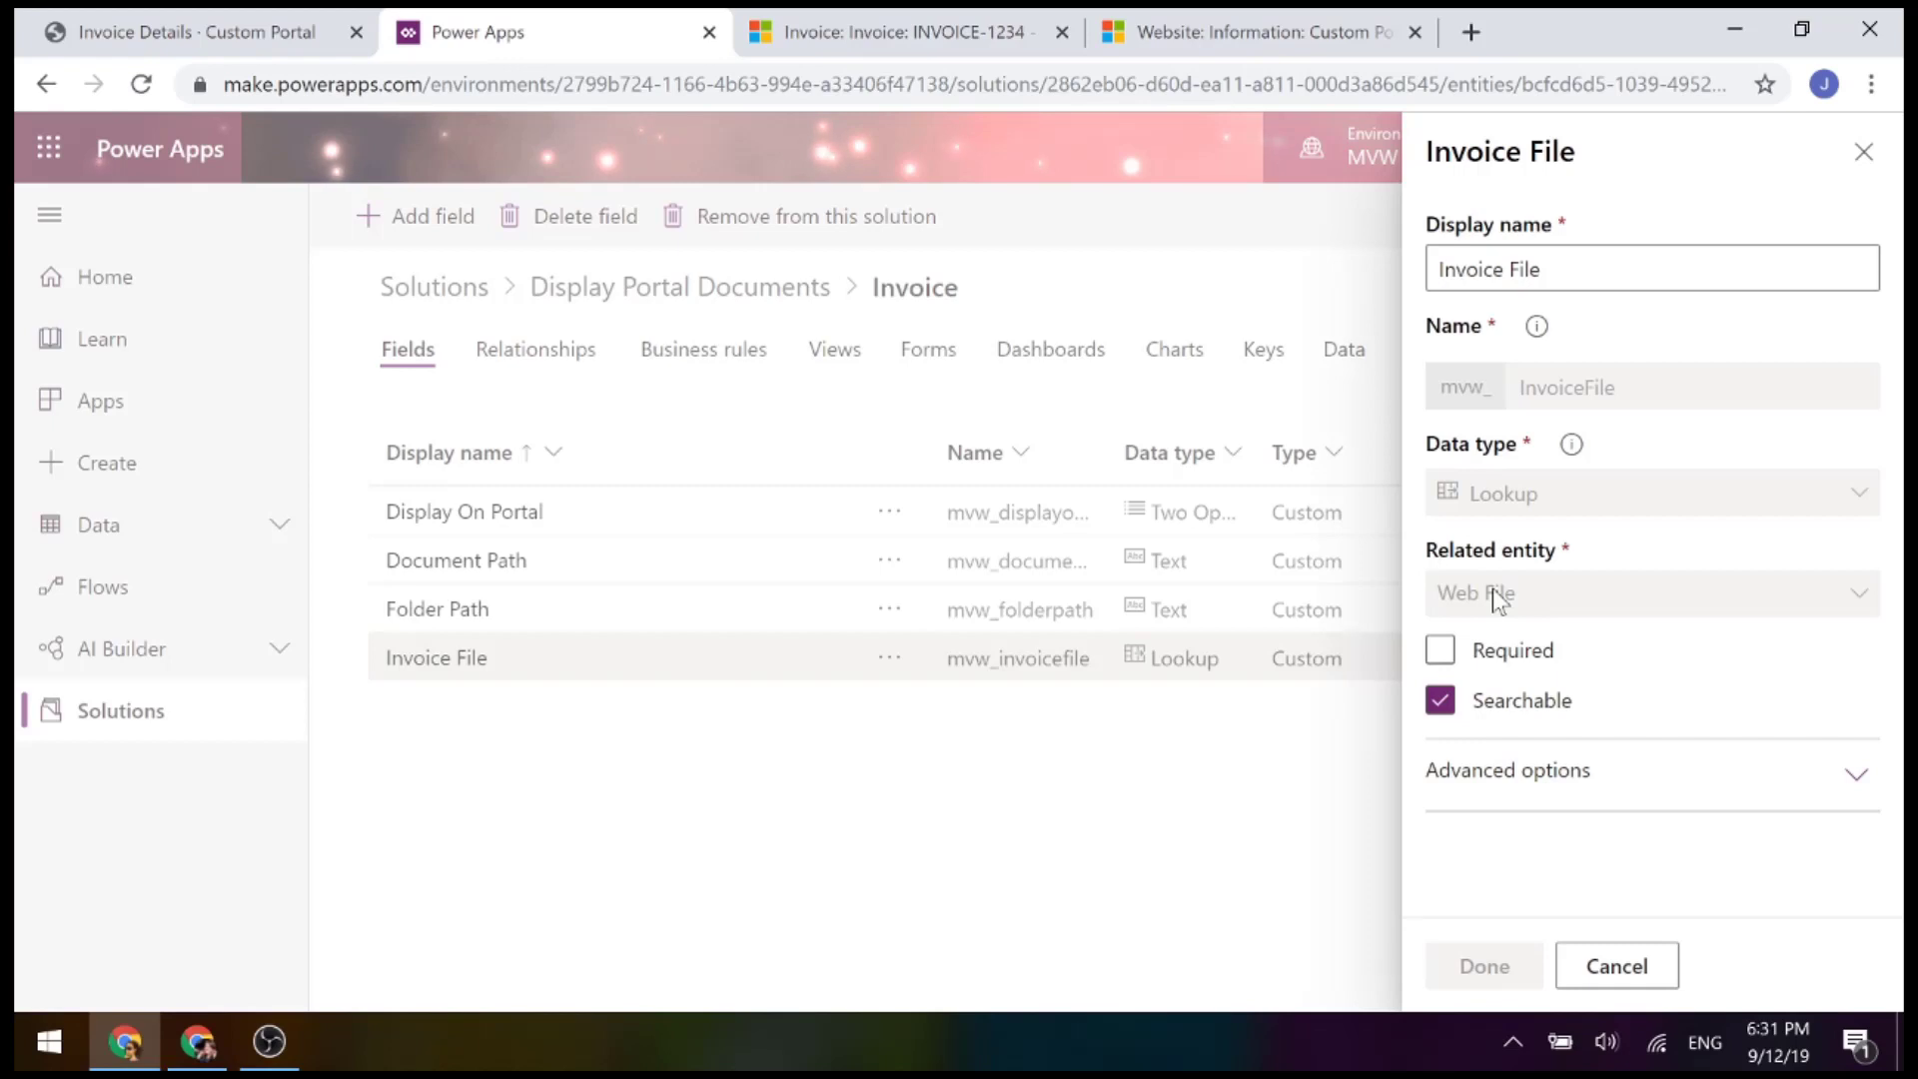
click(1613, 966)
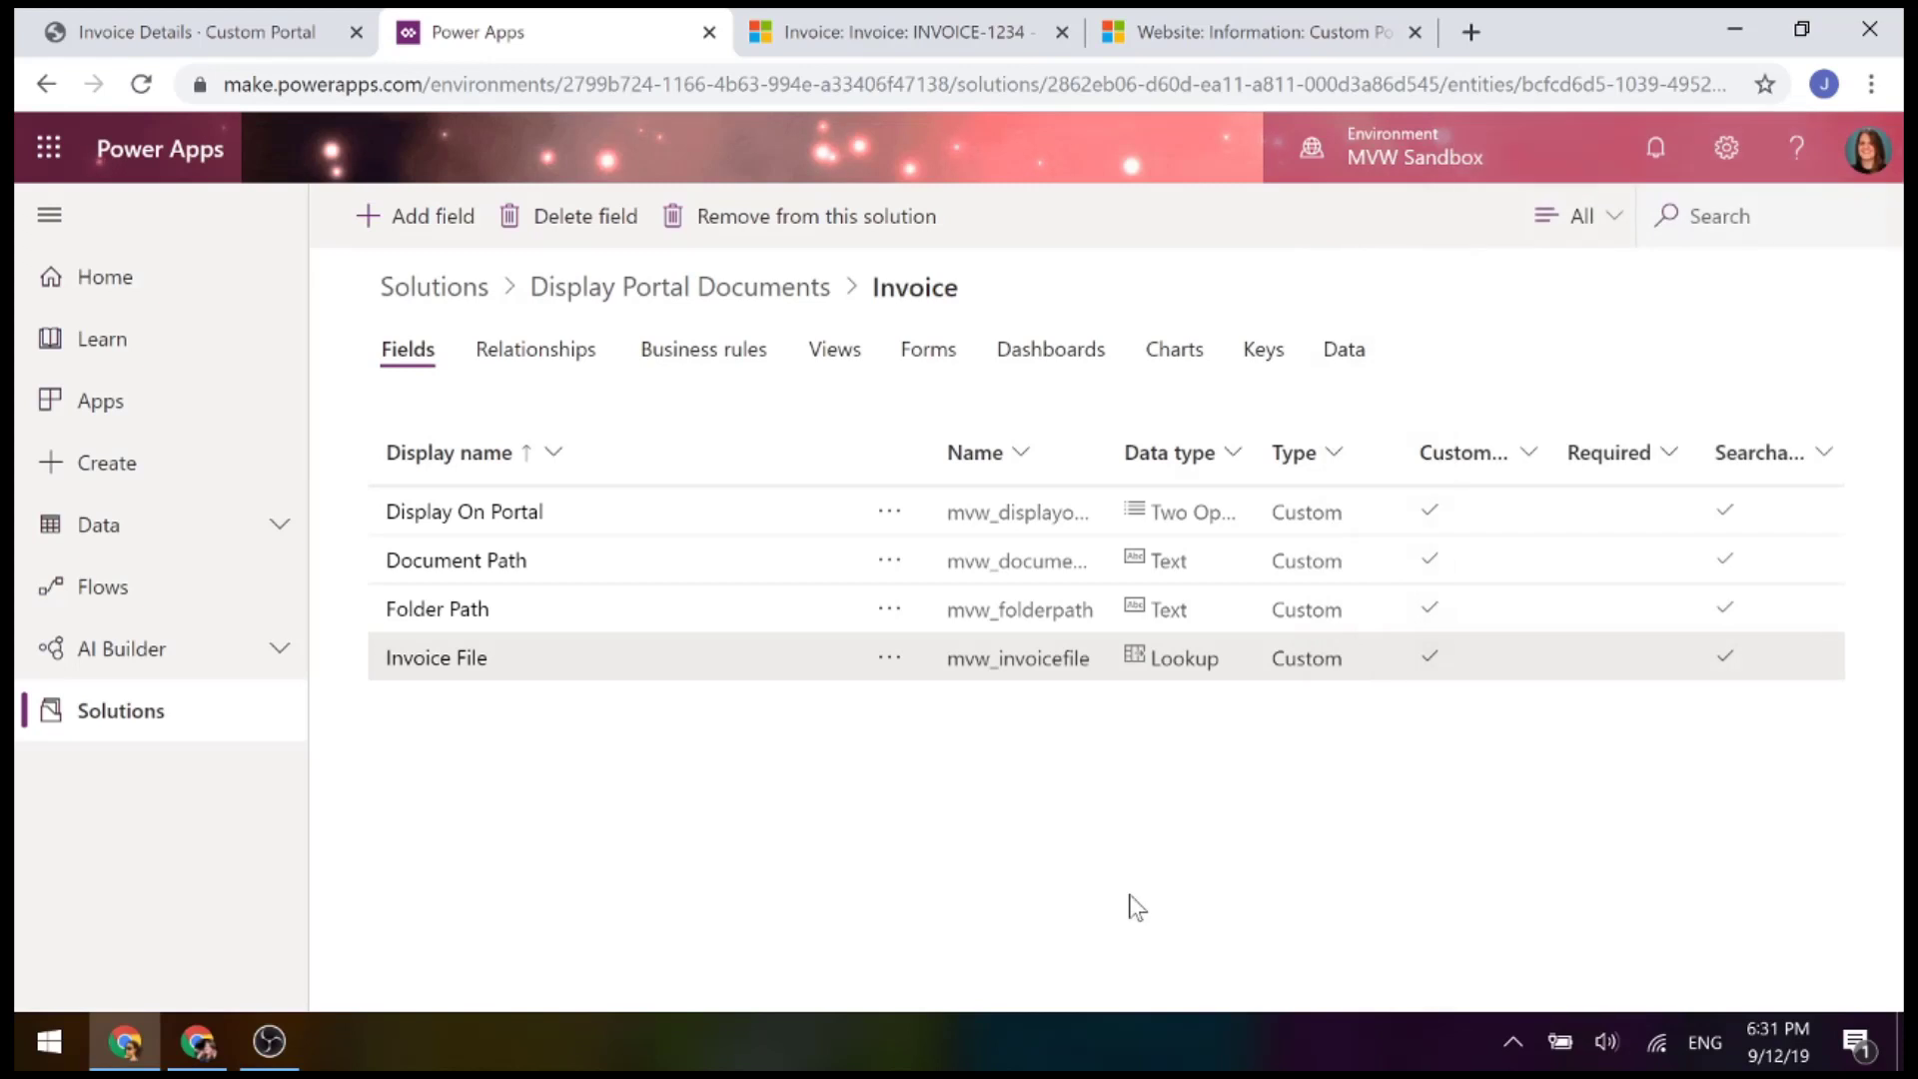
click(712, 292)
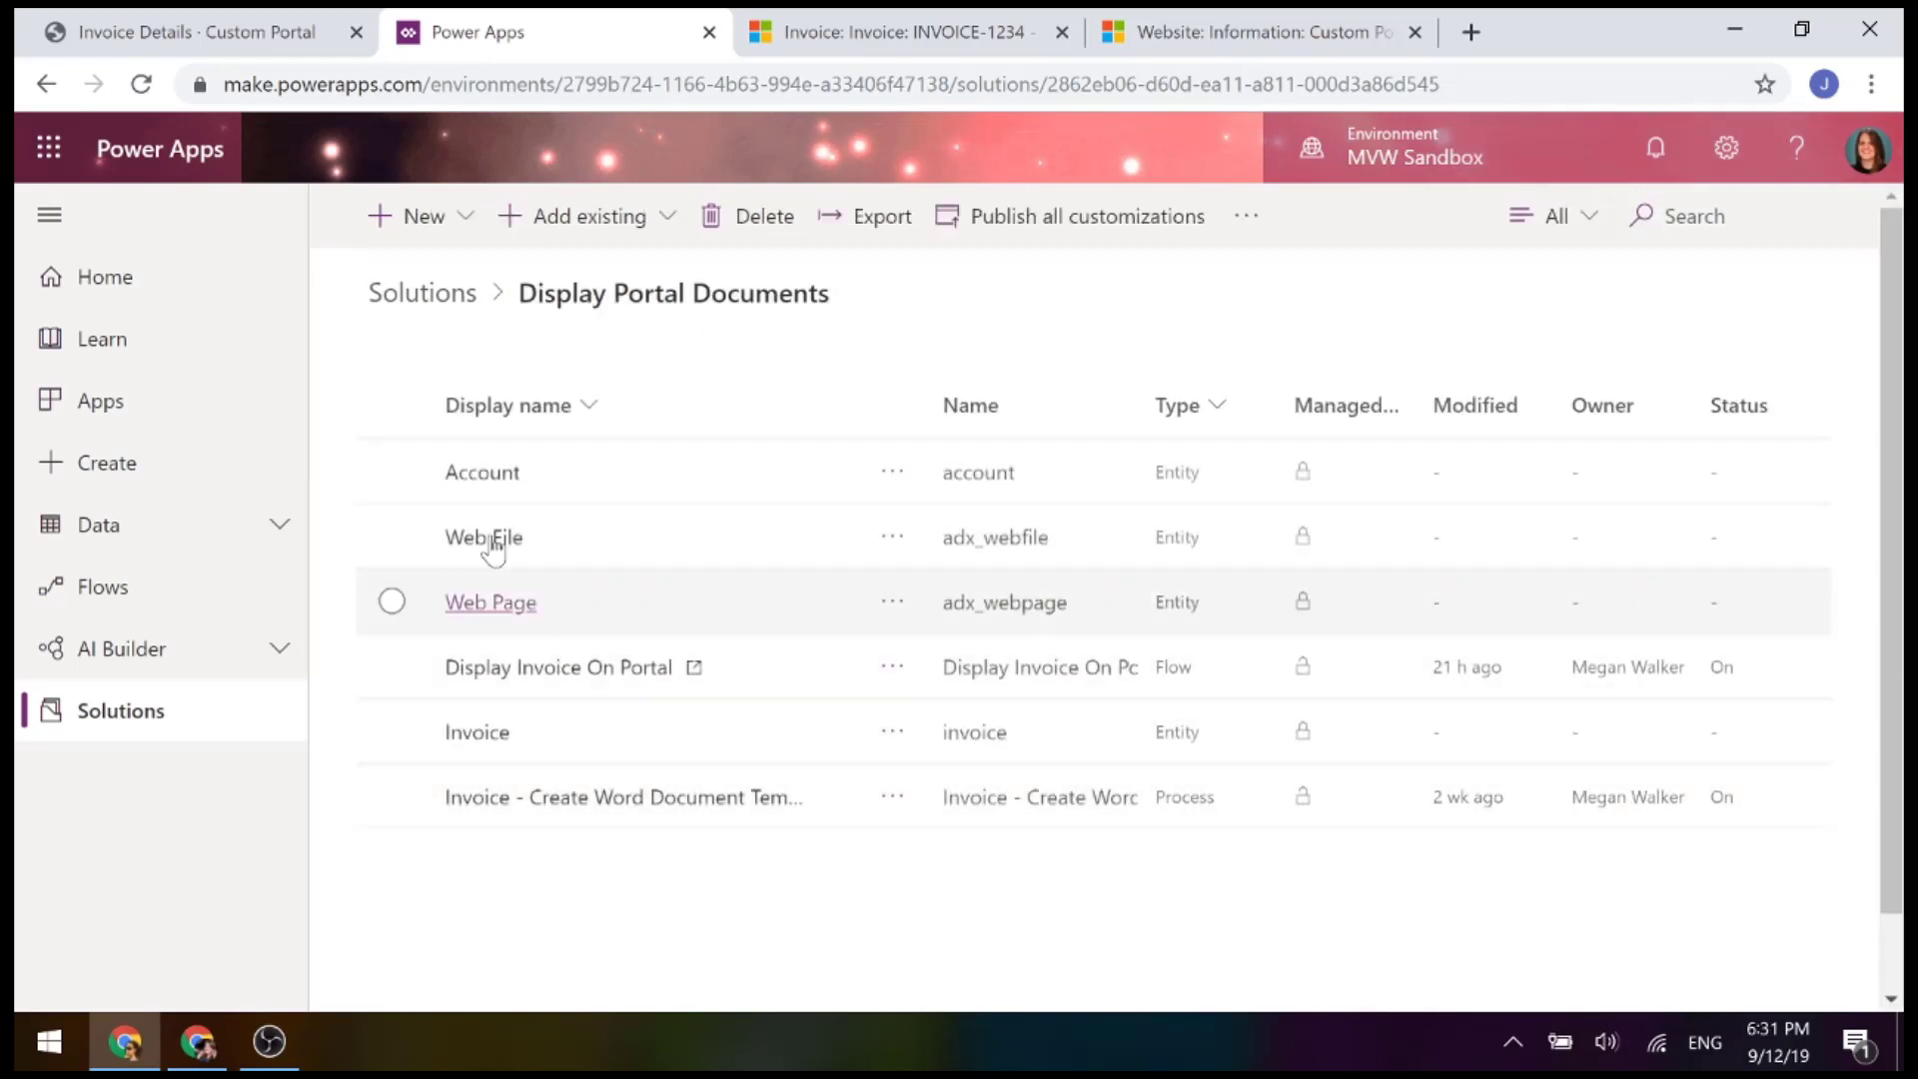
click(493, 471)
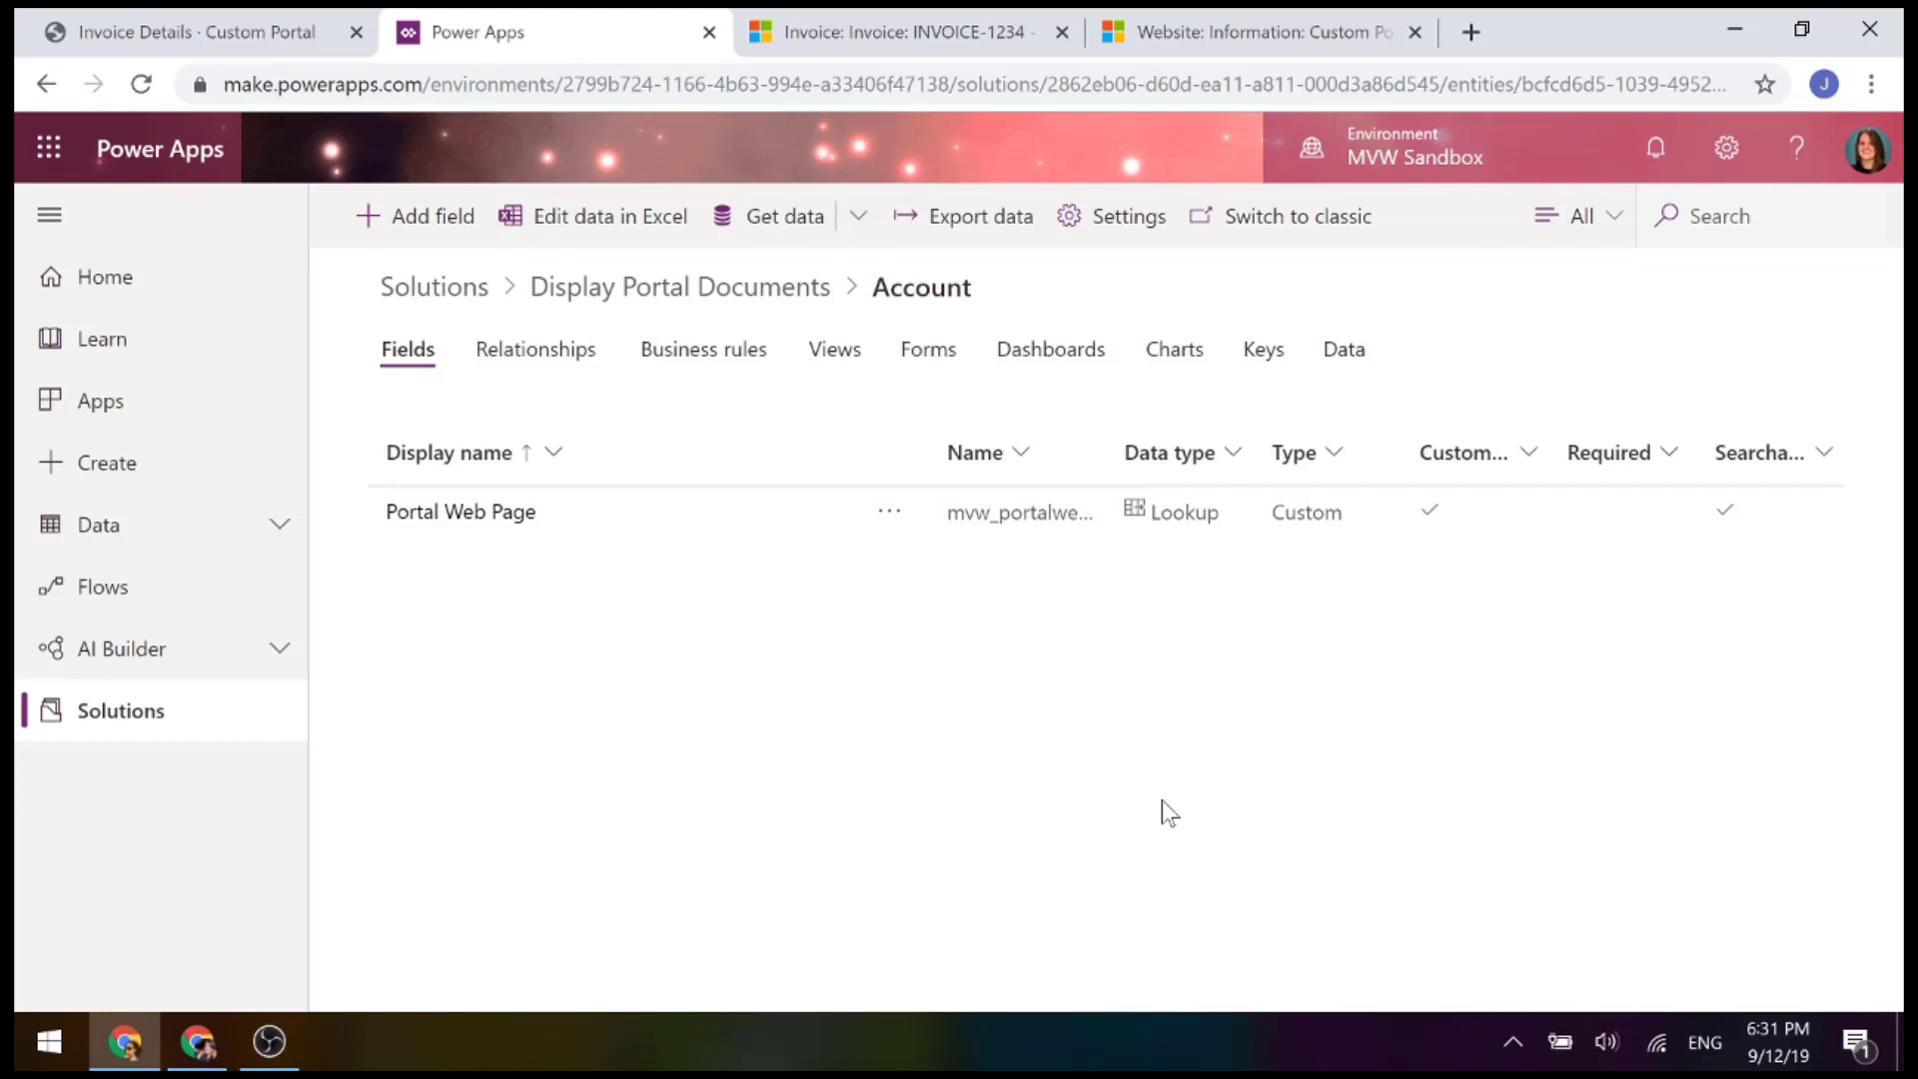
From the invoice in Dynamics 365, open the ABC Company customer account and check the Portal Web Page field in its details
click(825, 36)
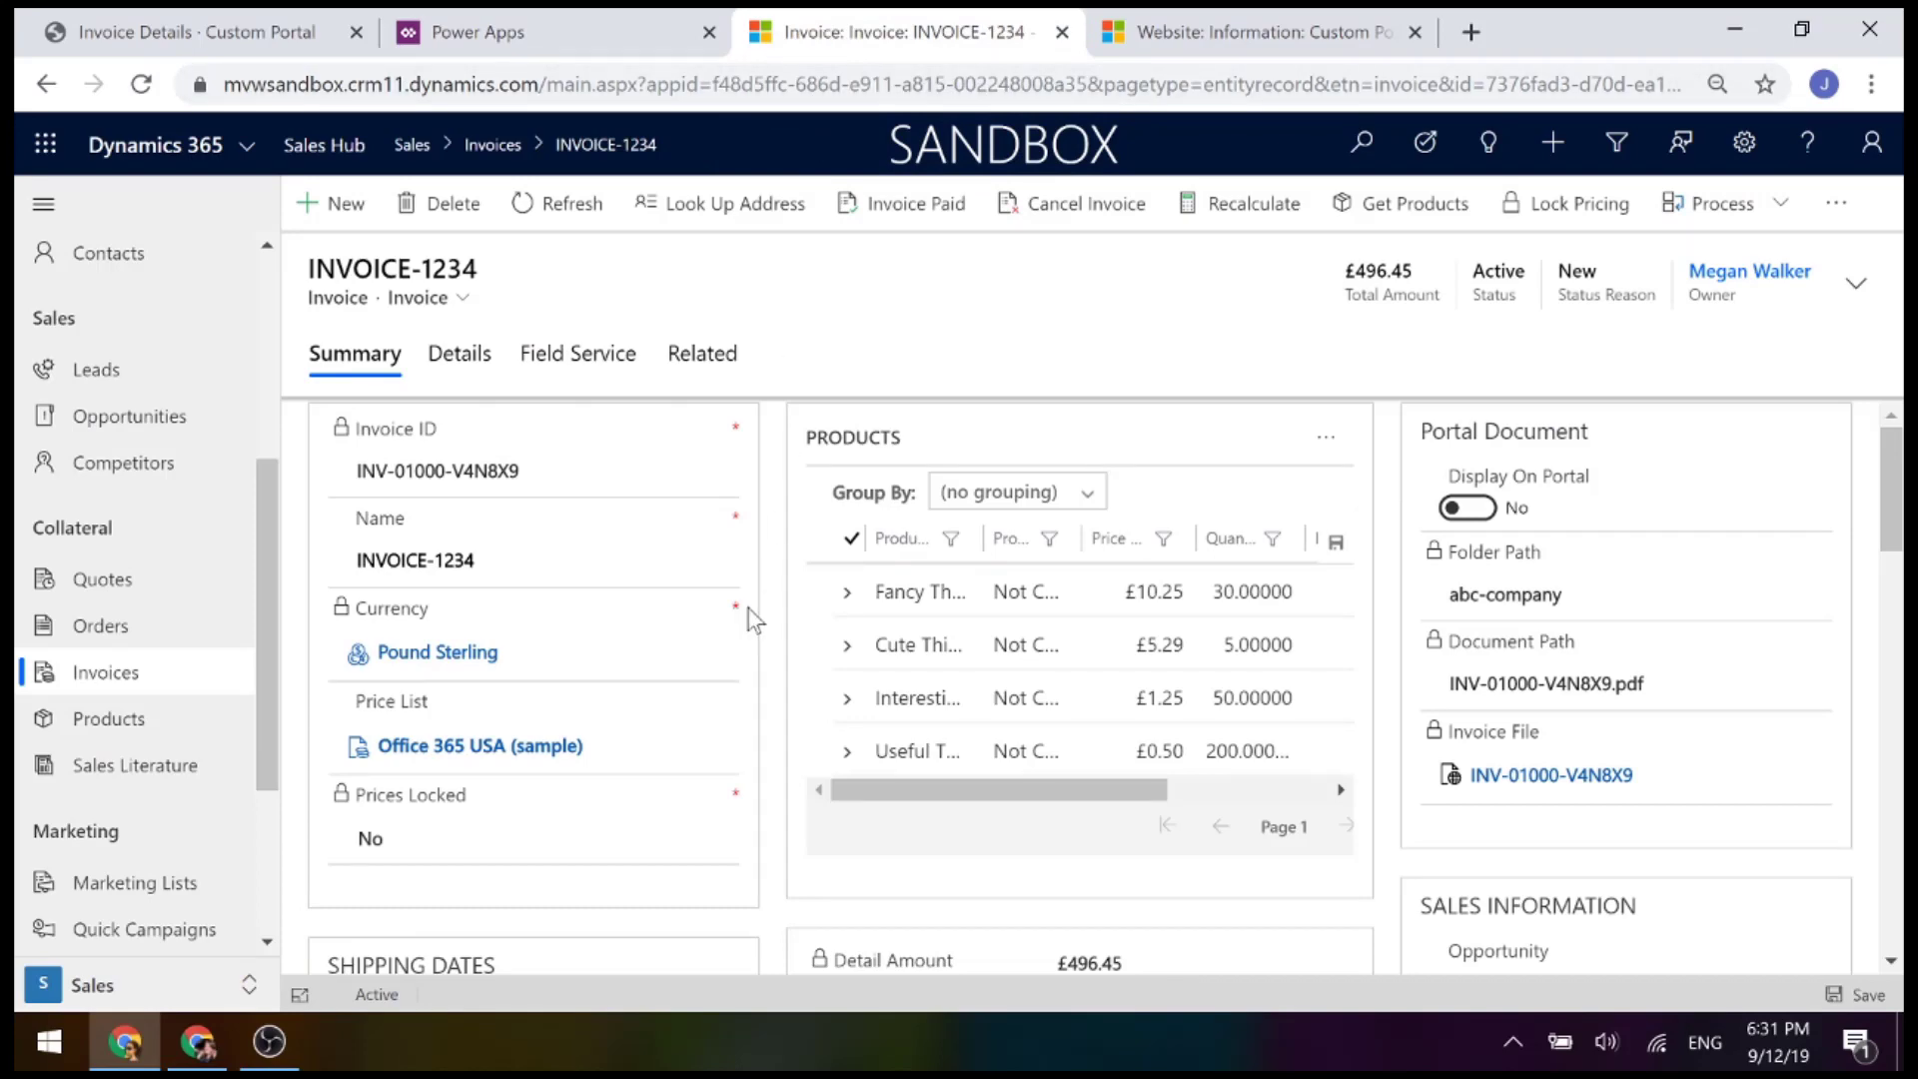
scroll(799, 614, down, 2)
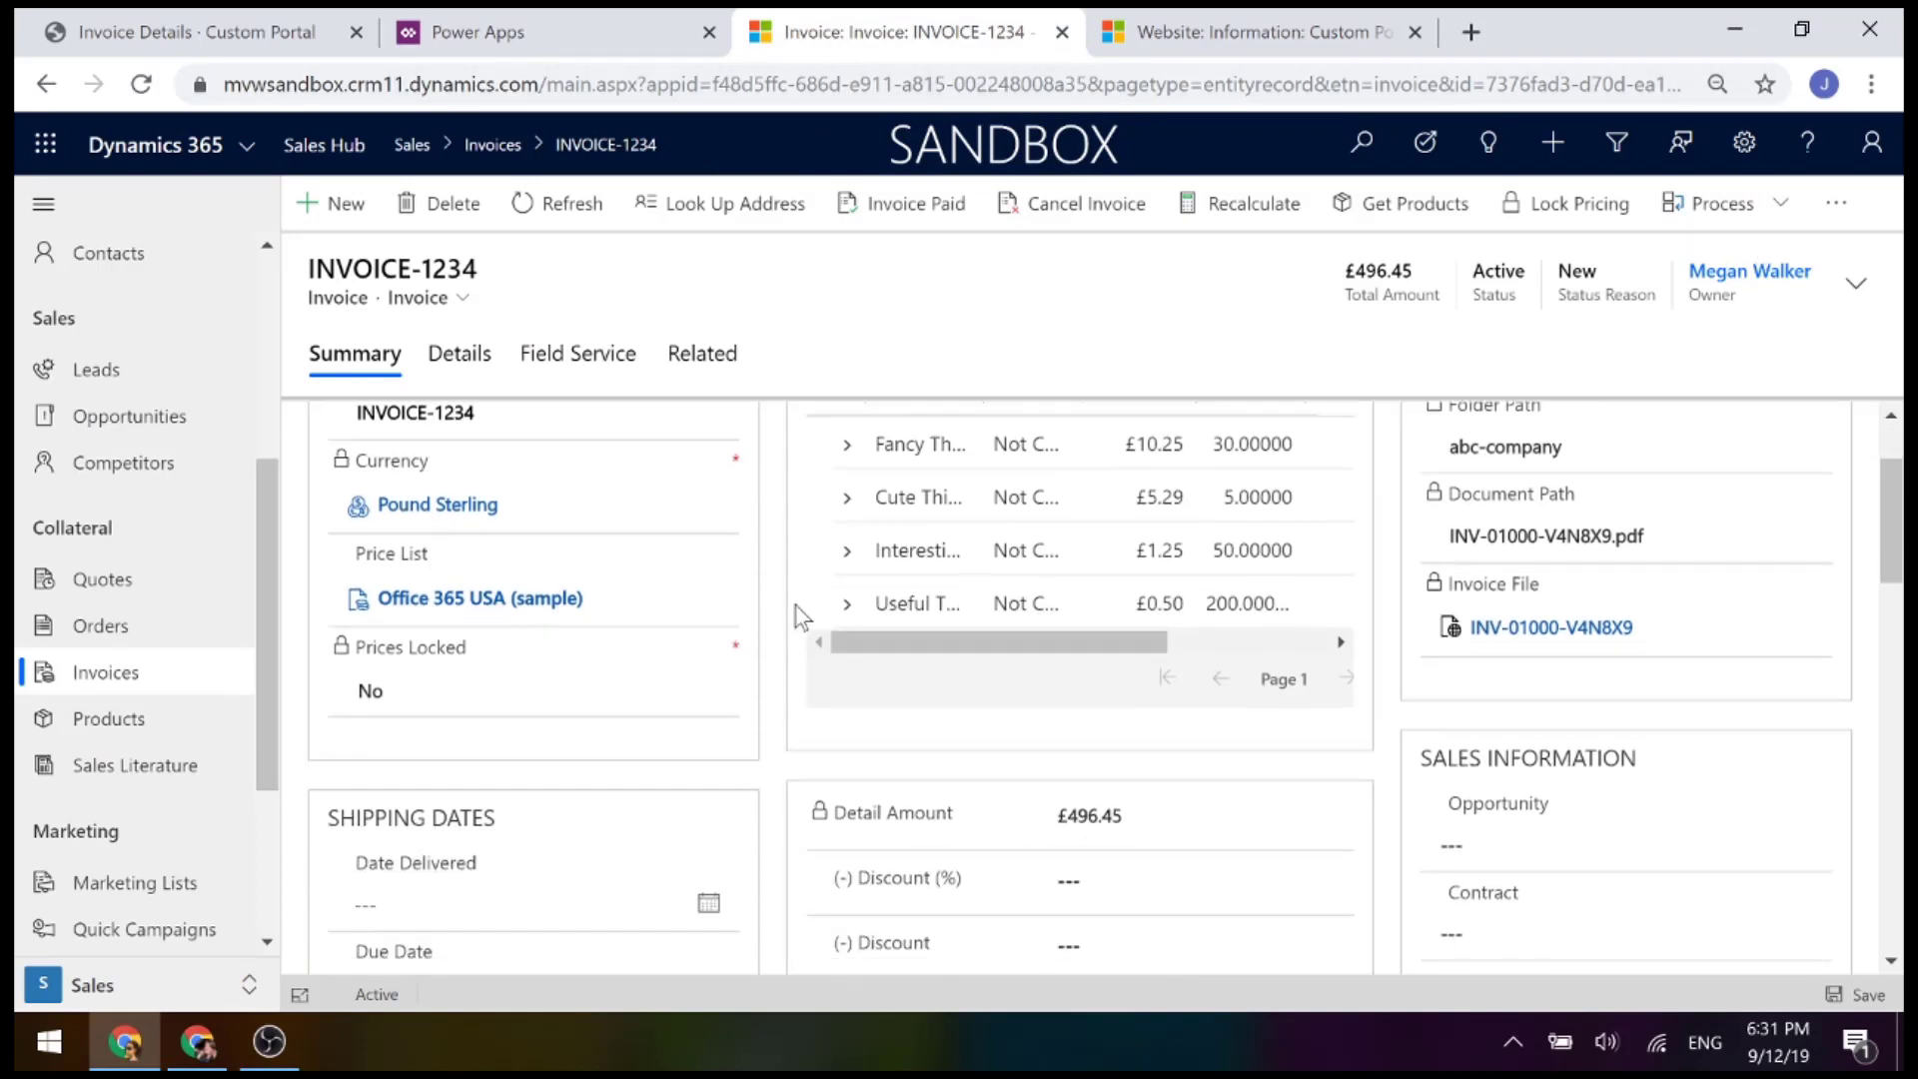
scroll(1850, 728, up, 1)
scroll(1850, 728, down, 5)
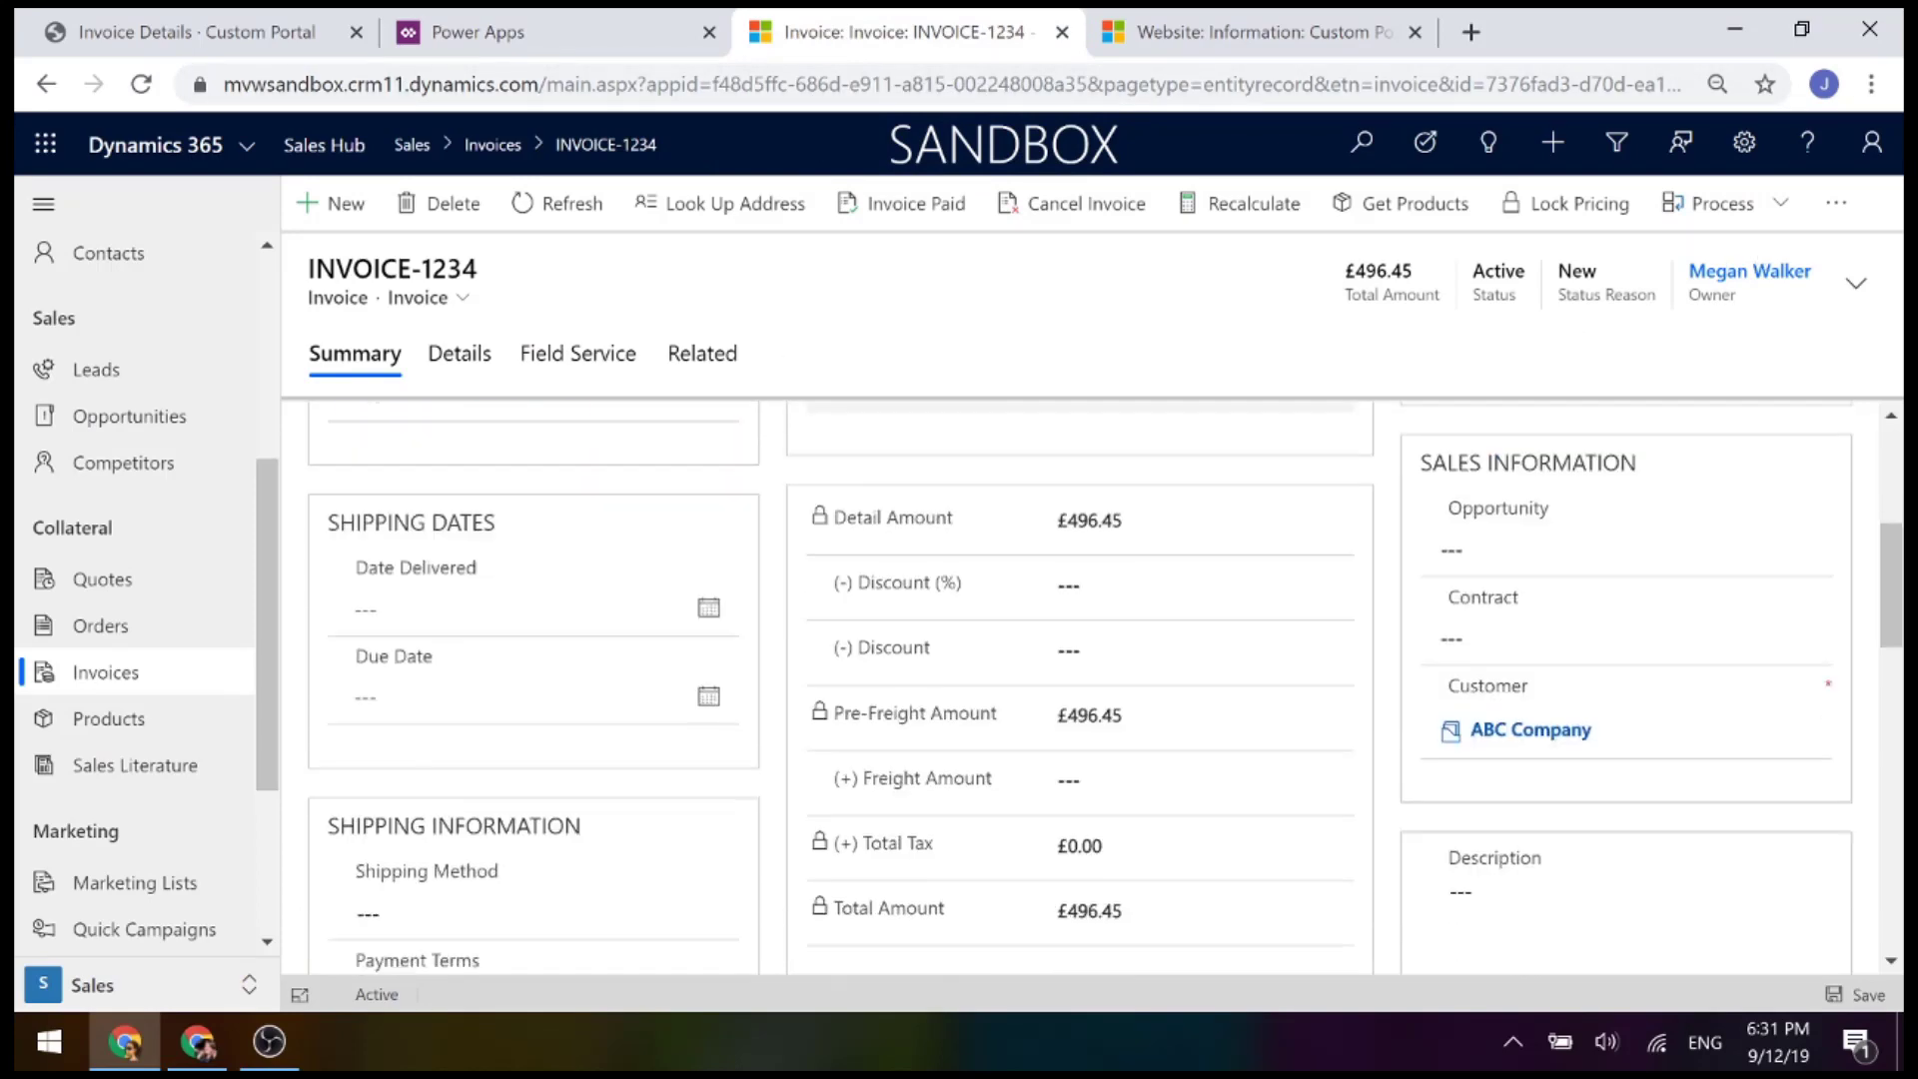
click(1531, 730)
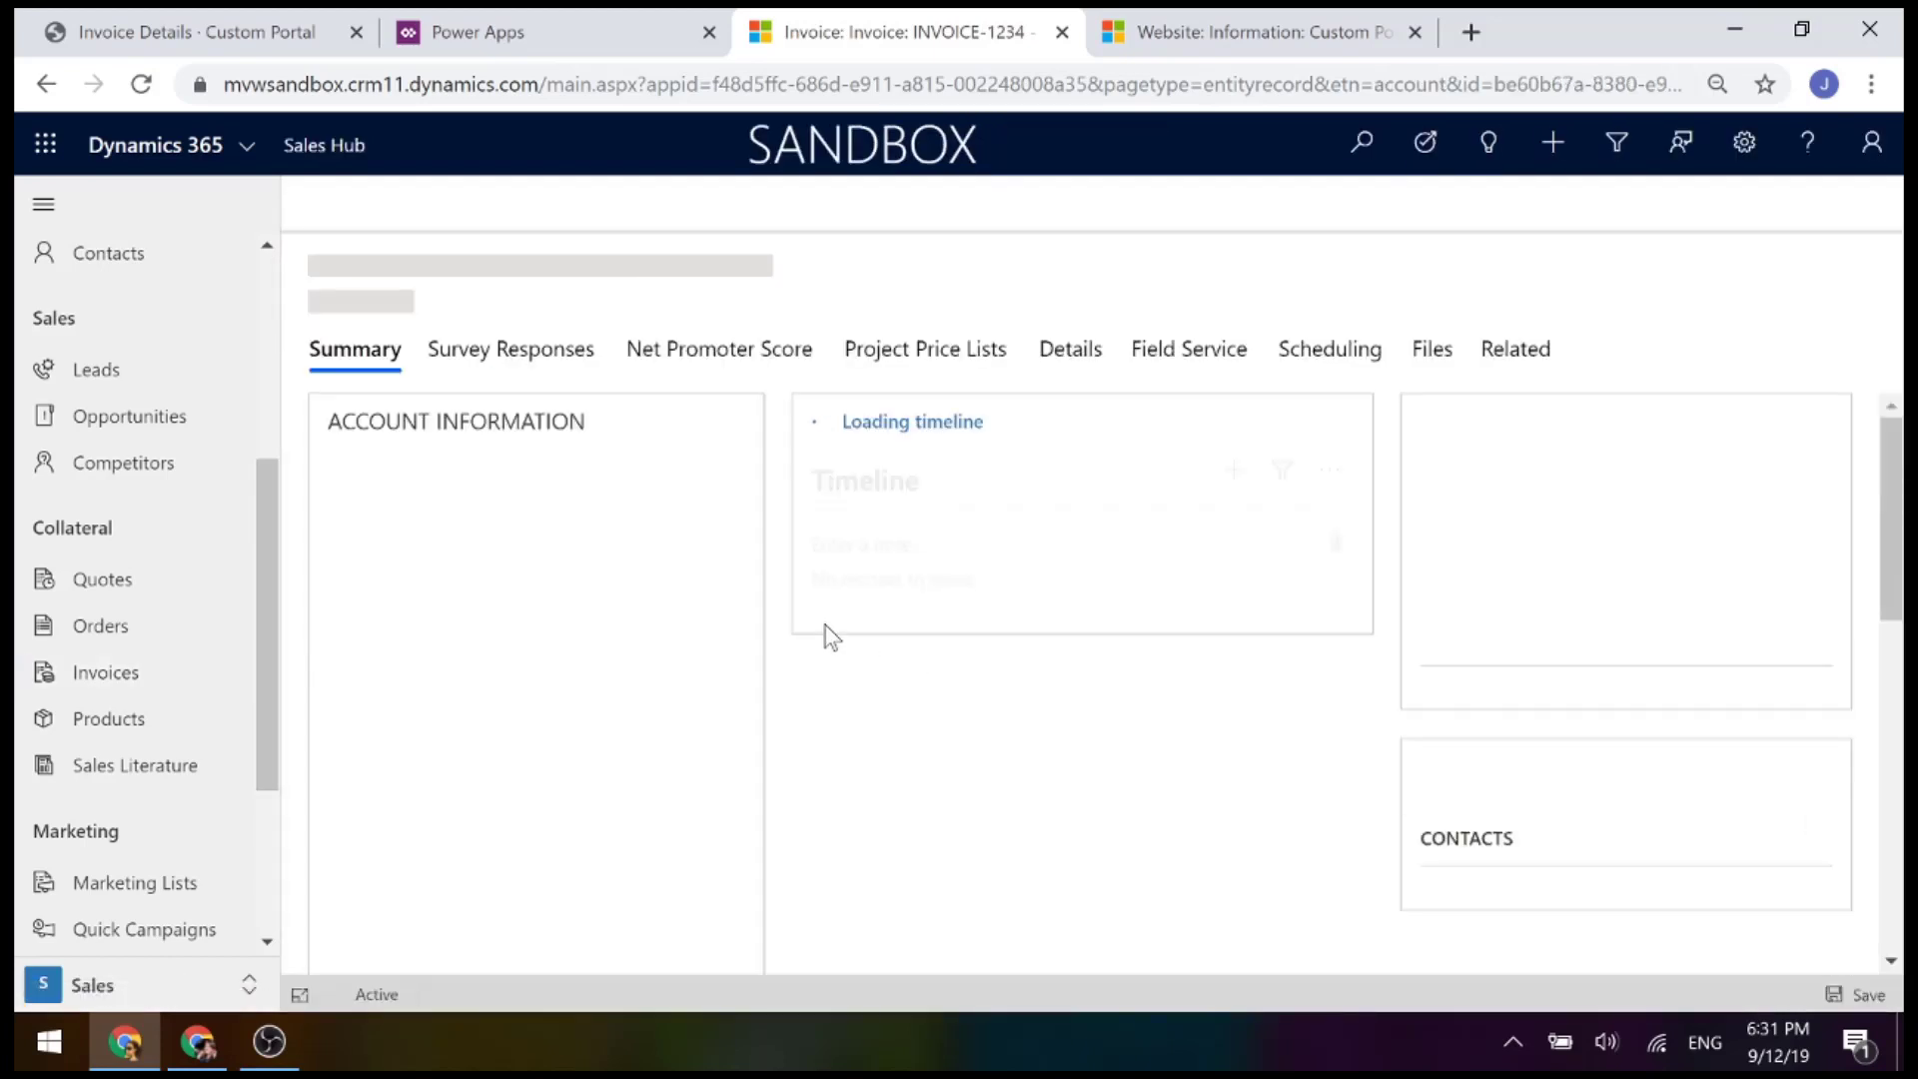
click(1081, 366)
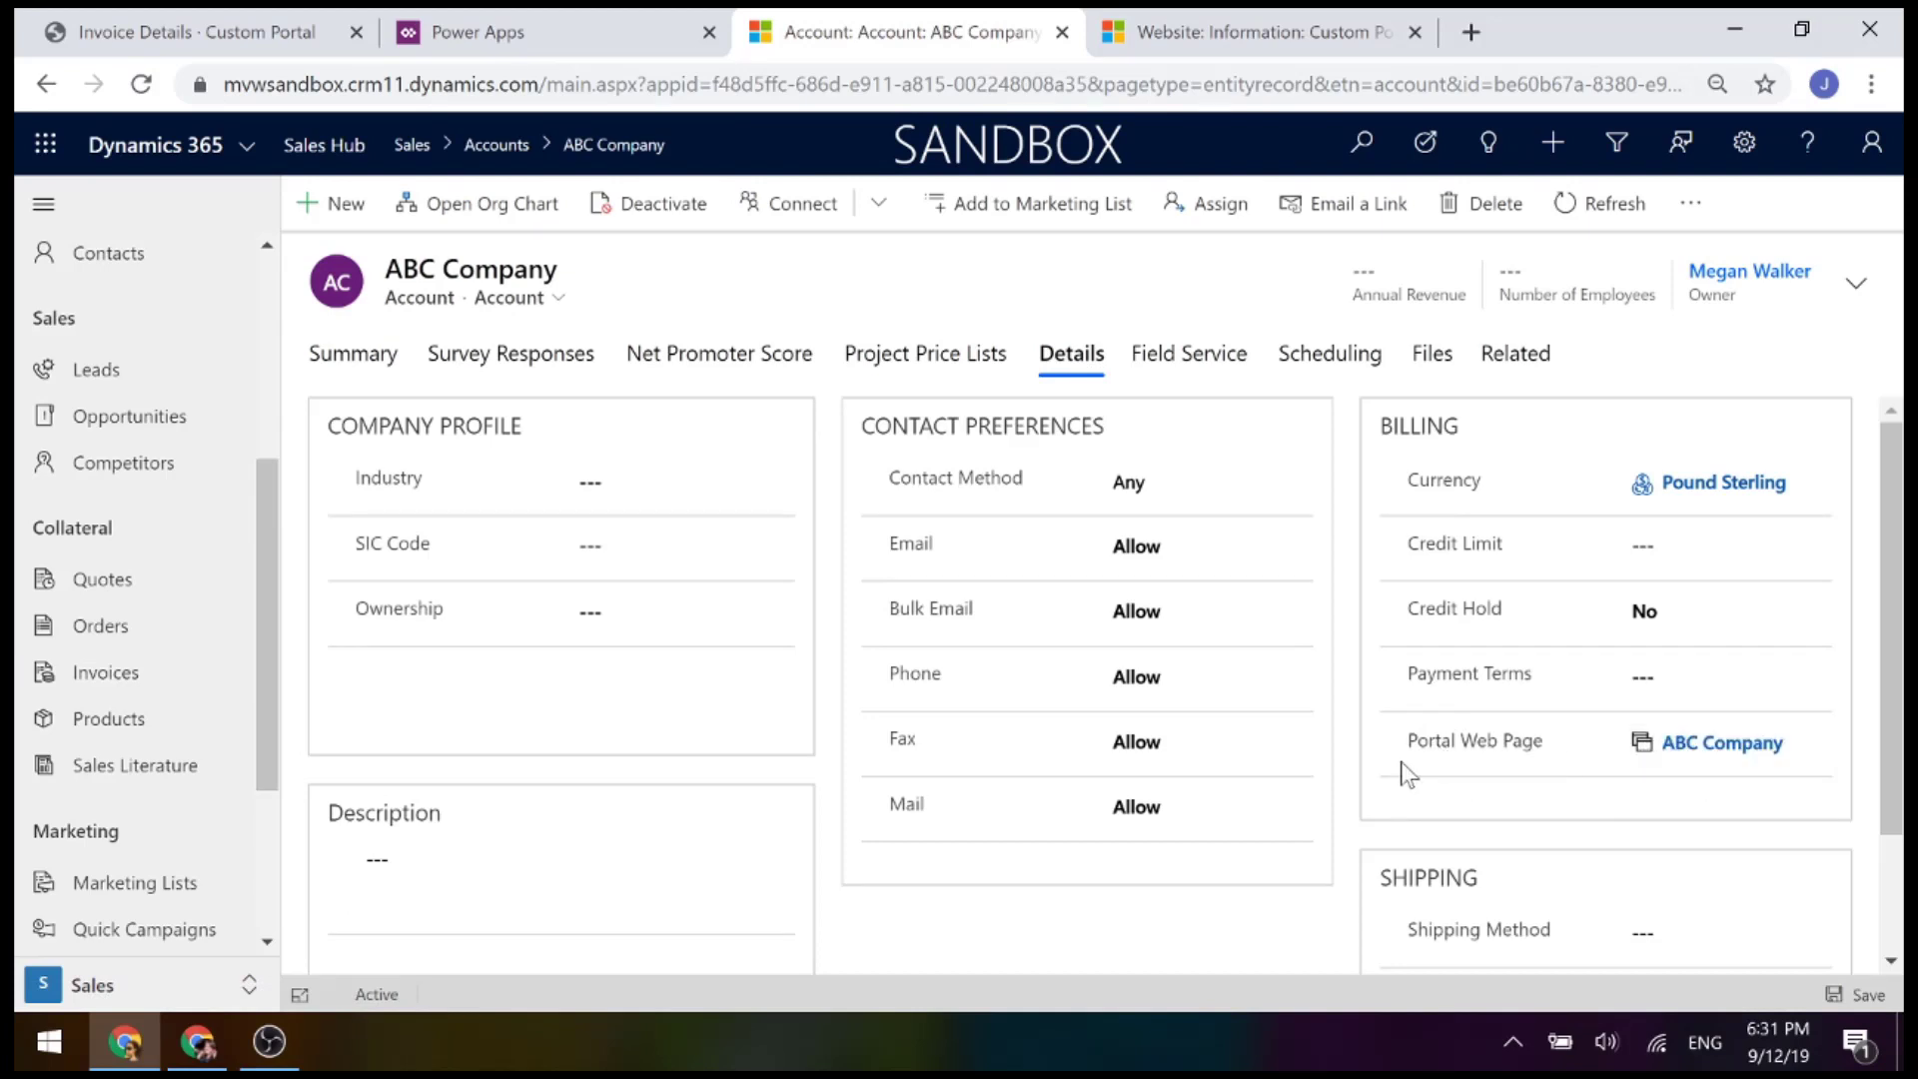
Open the ABC Company web page record in Dynamics 365 Portals and inspect its Parent Page and Partial URL
click(1169, 24)
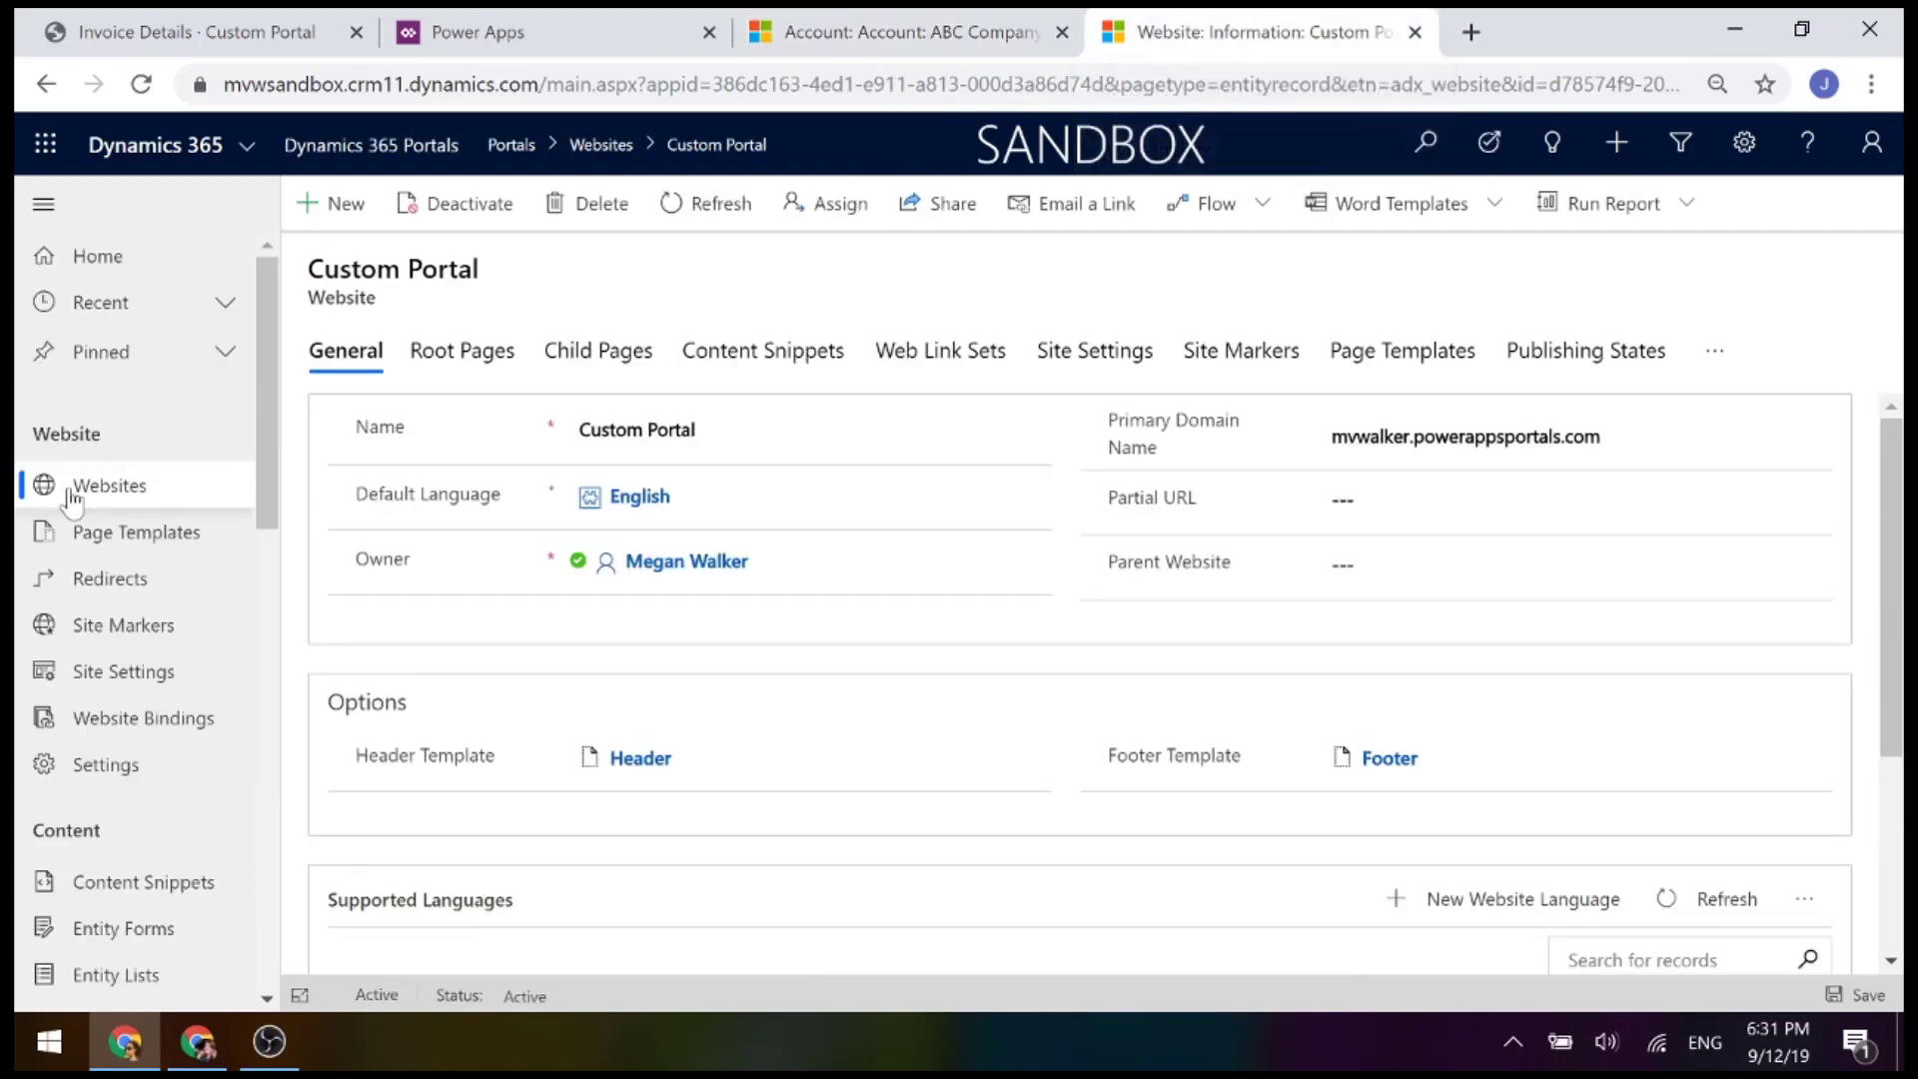
drag(276, 358, 251, 566)
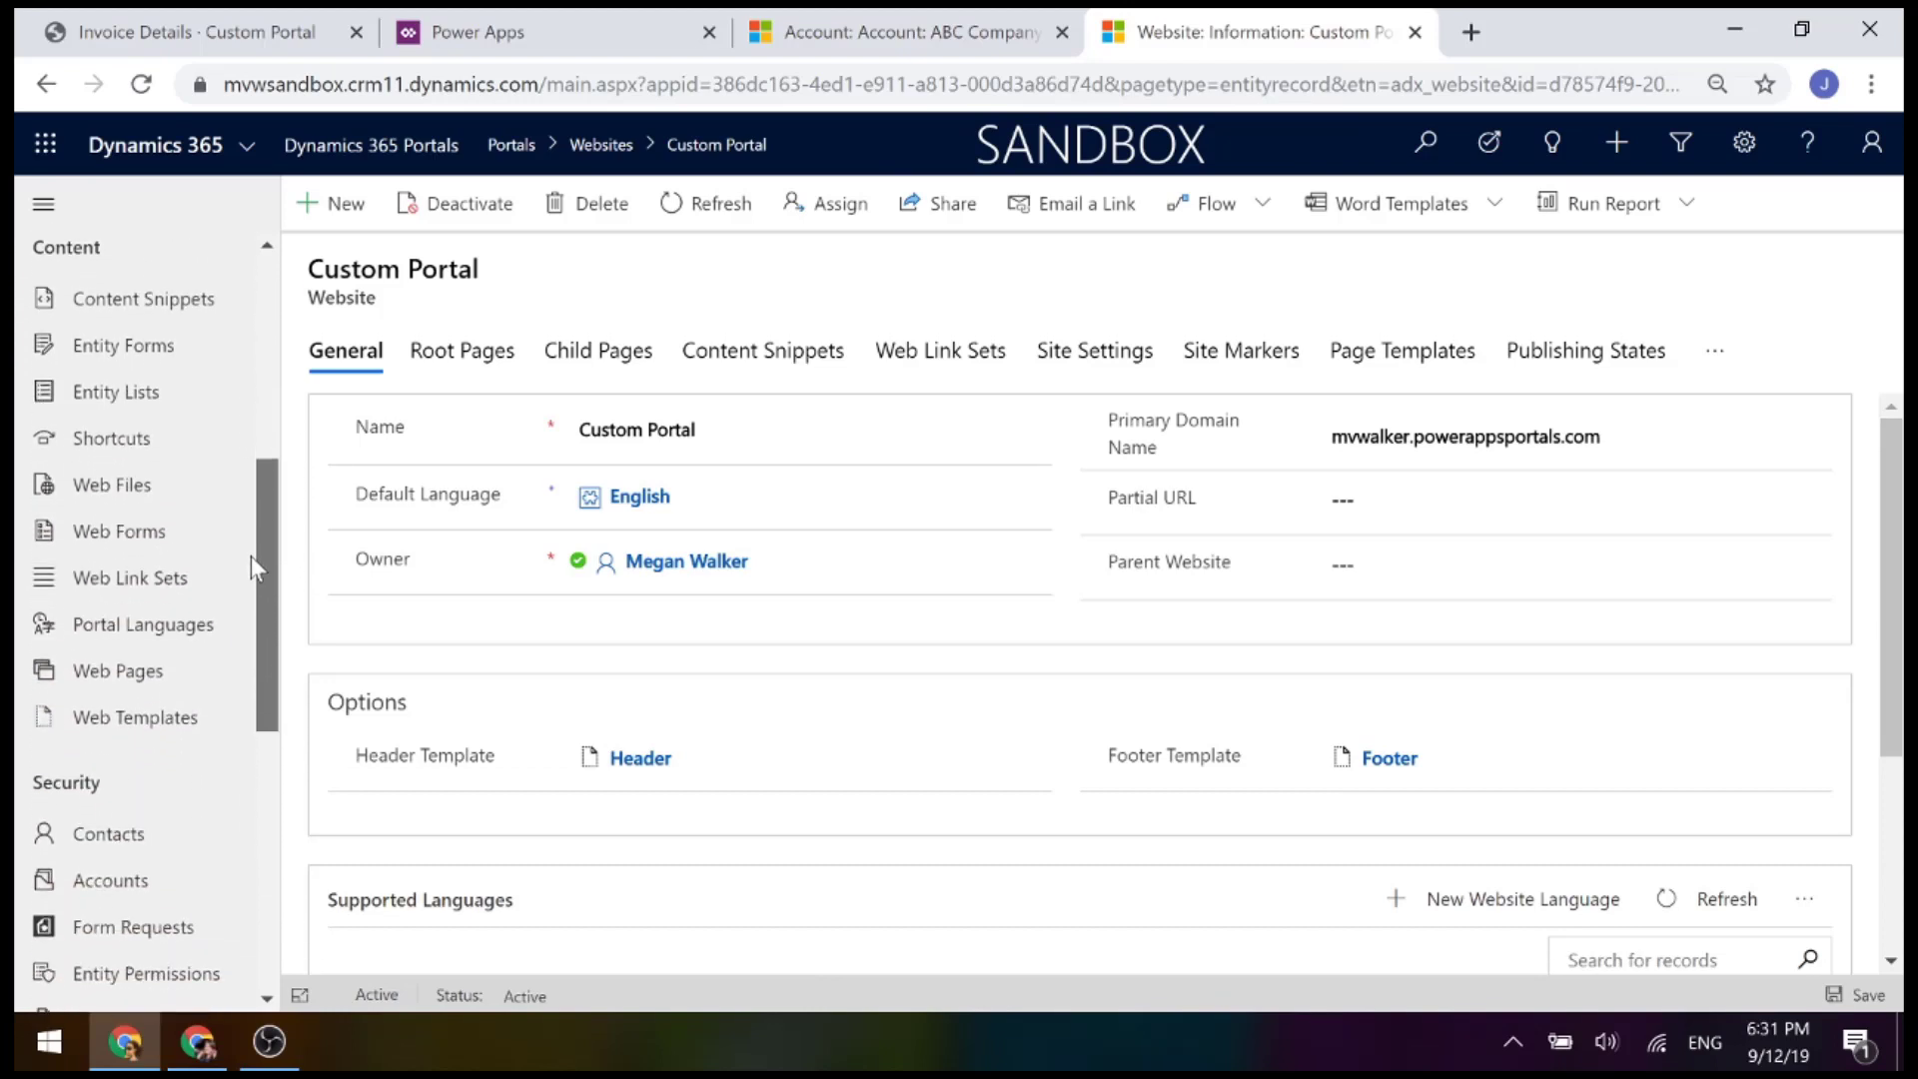
click(168, 674)
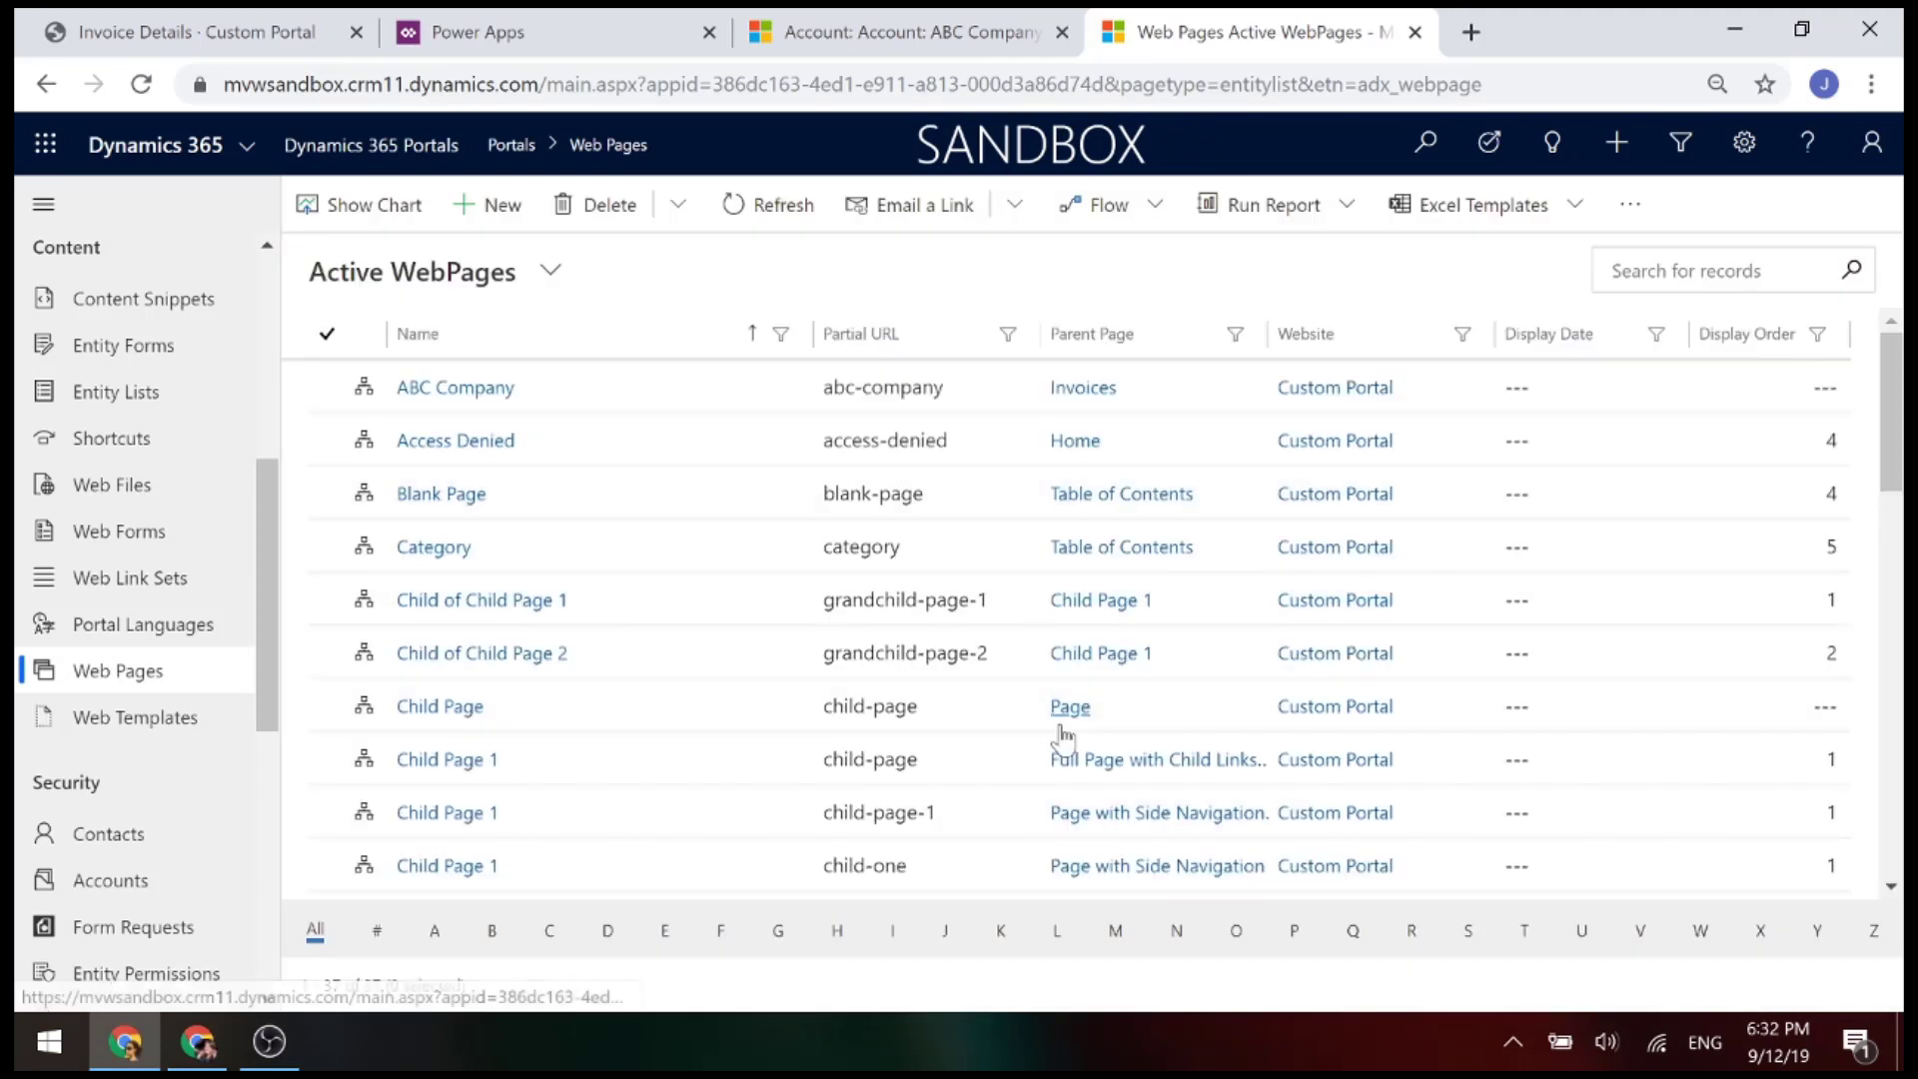
click(451, 389)
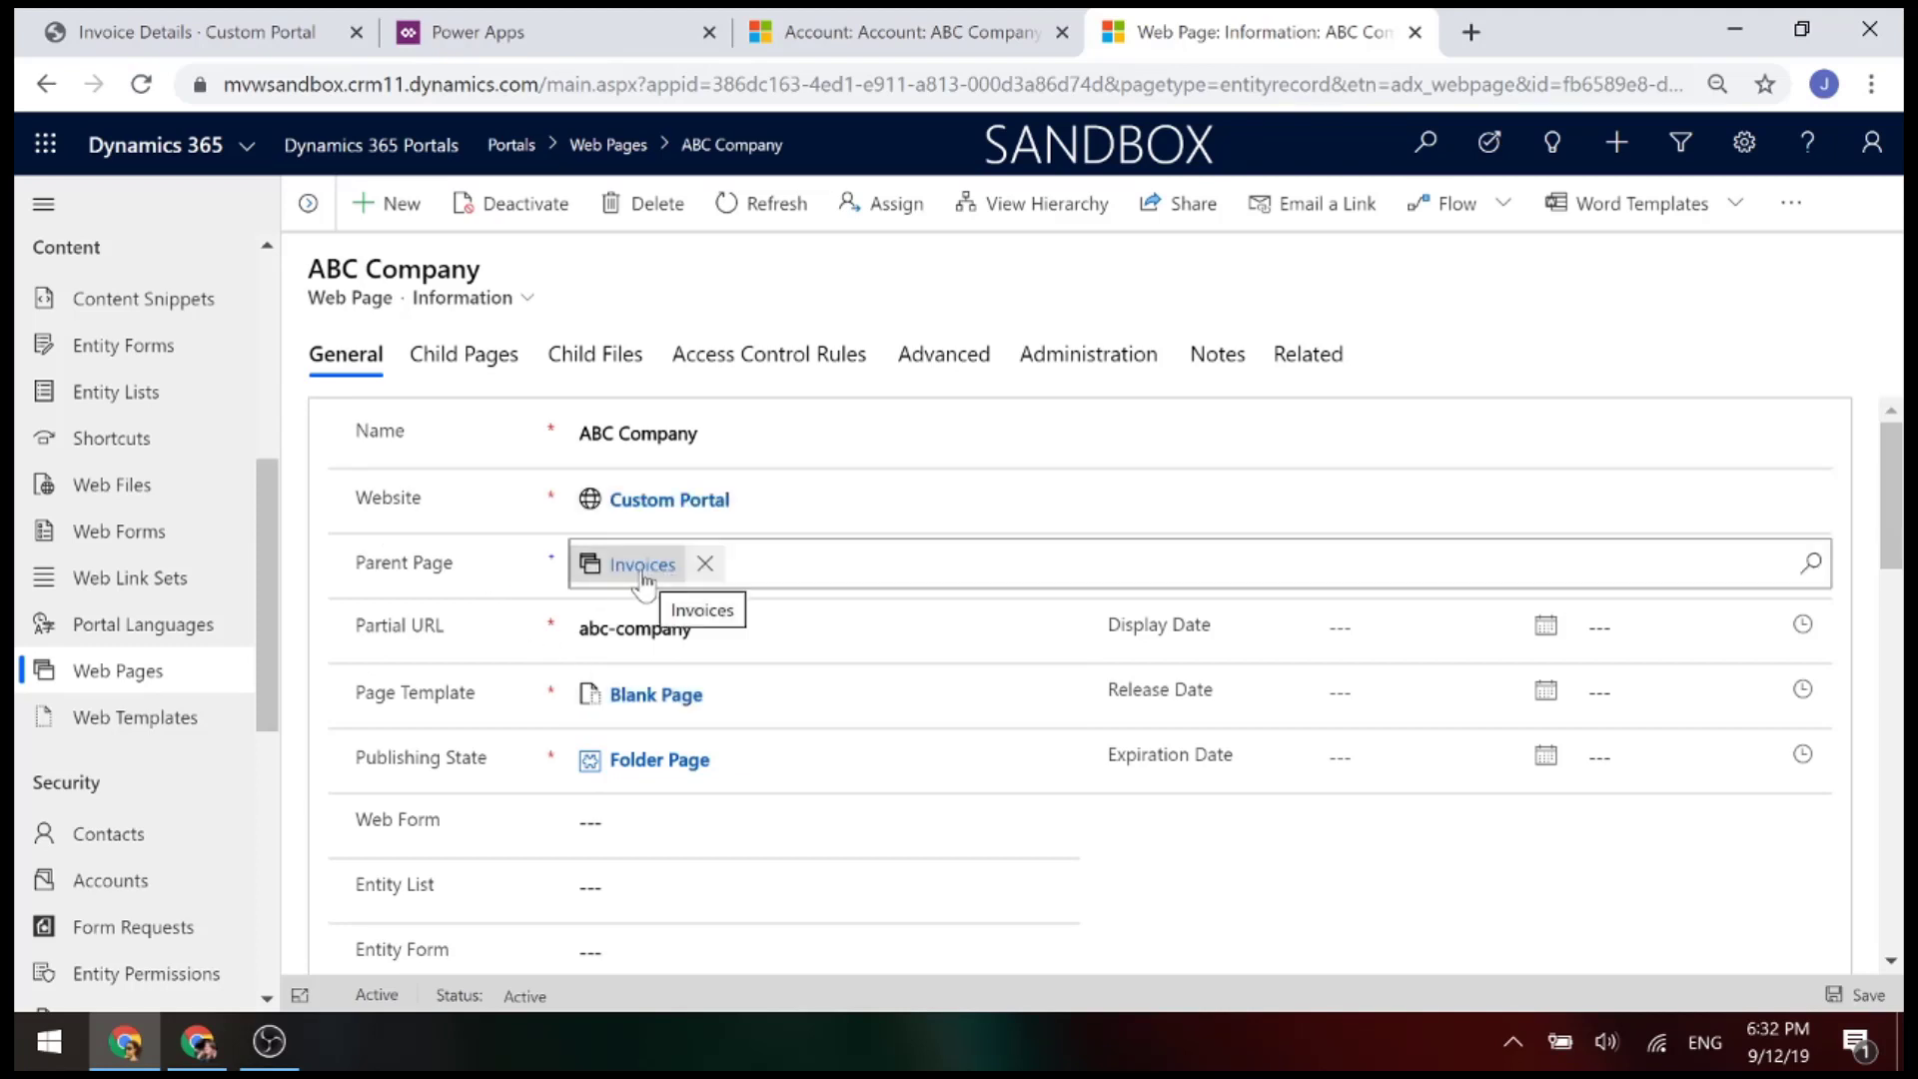
click(694, 628)
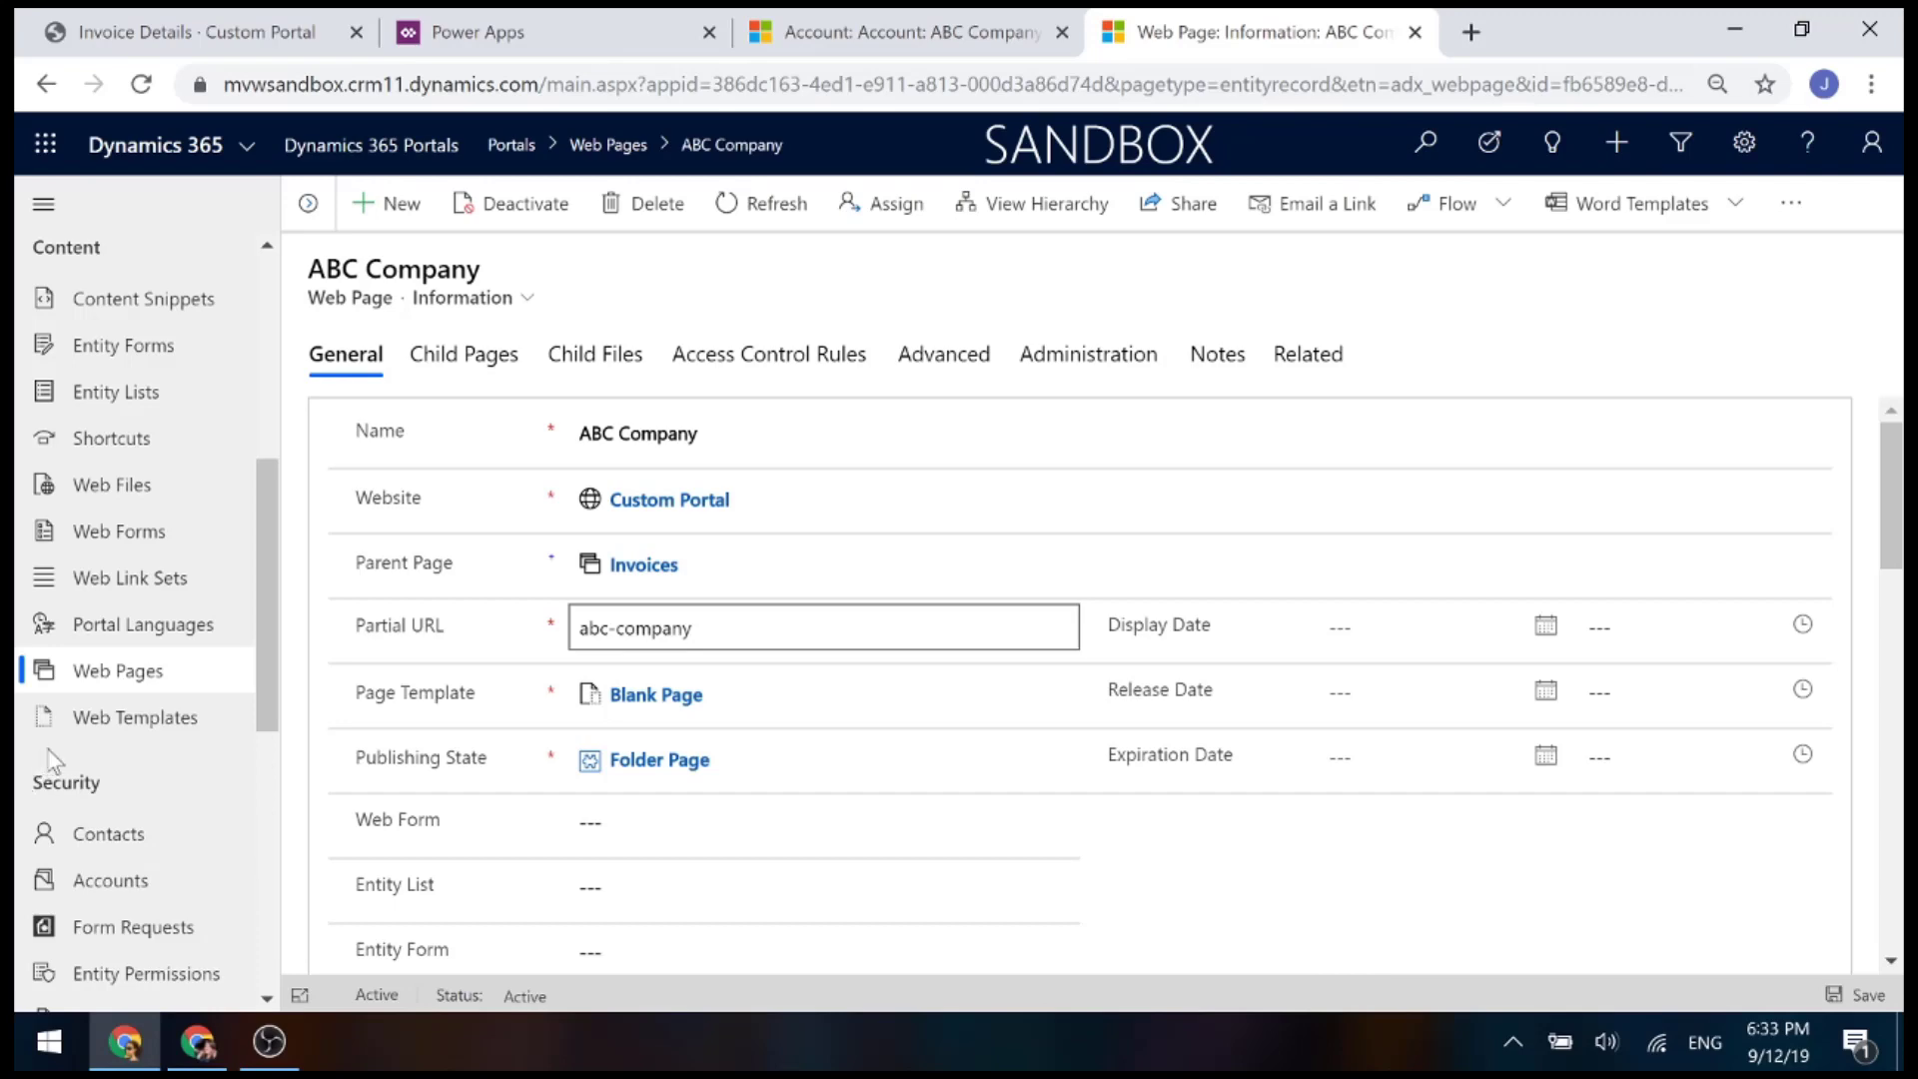
Open the Web Templates list, then check the Invoice Details page's properties on the portal and cancel the editor
click(143, 732)
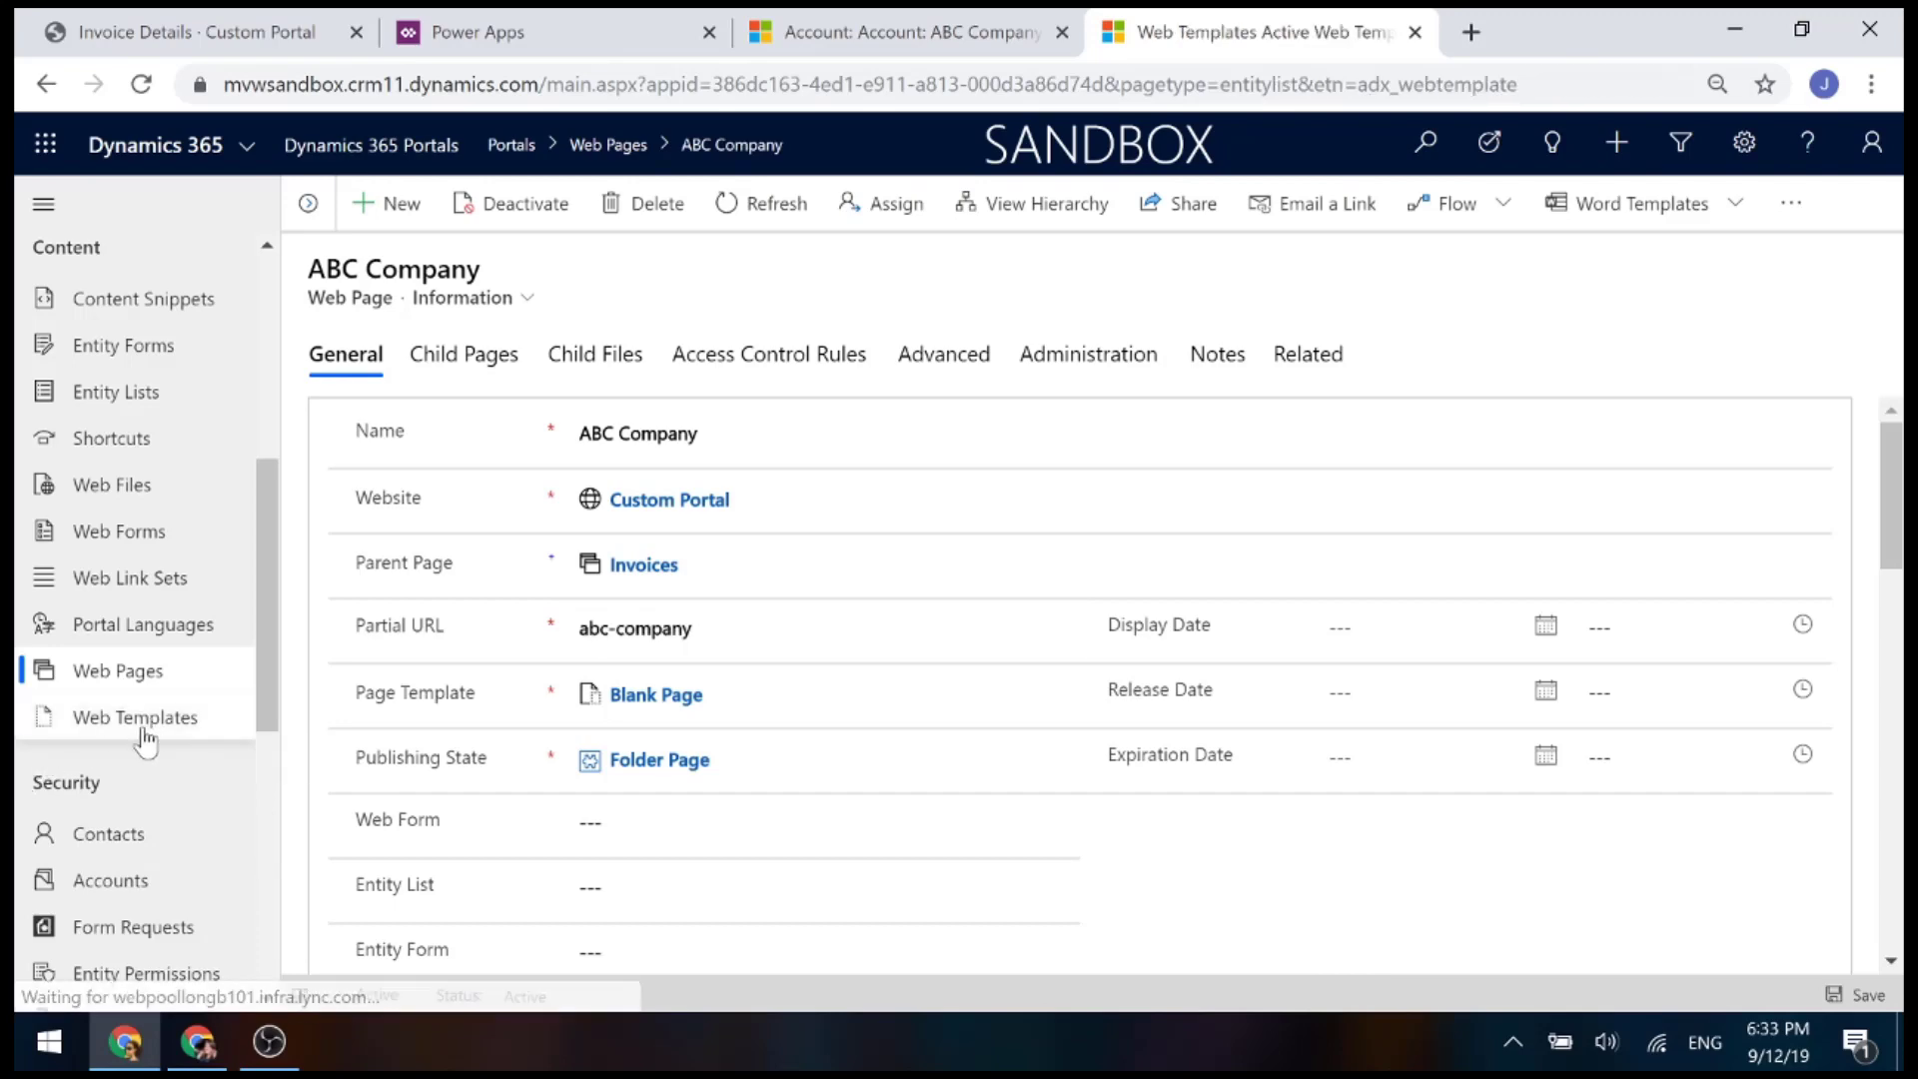
click(207, 42)
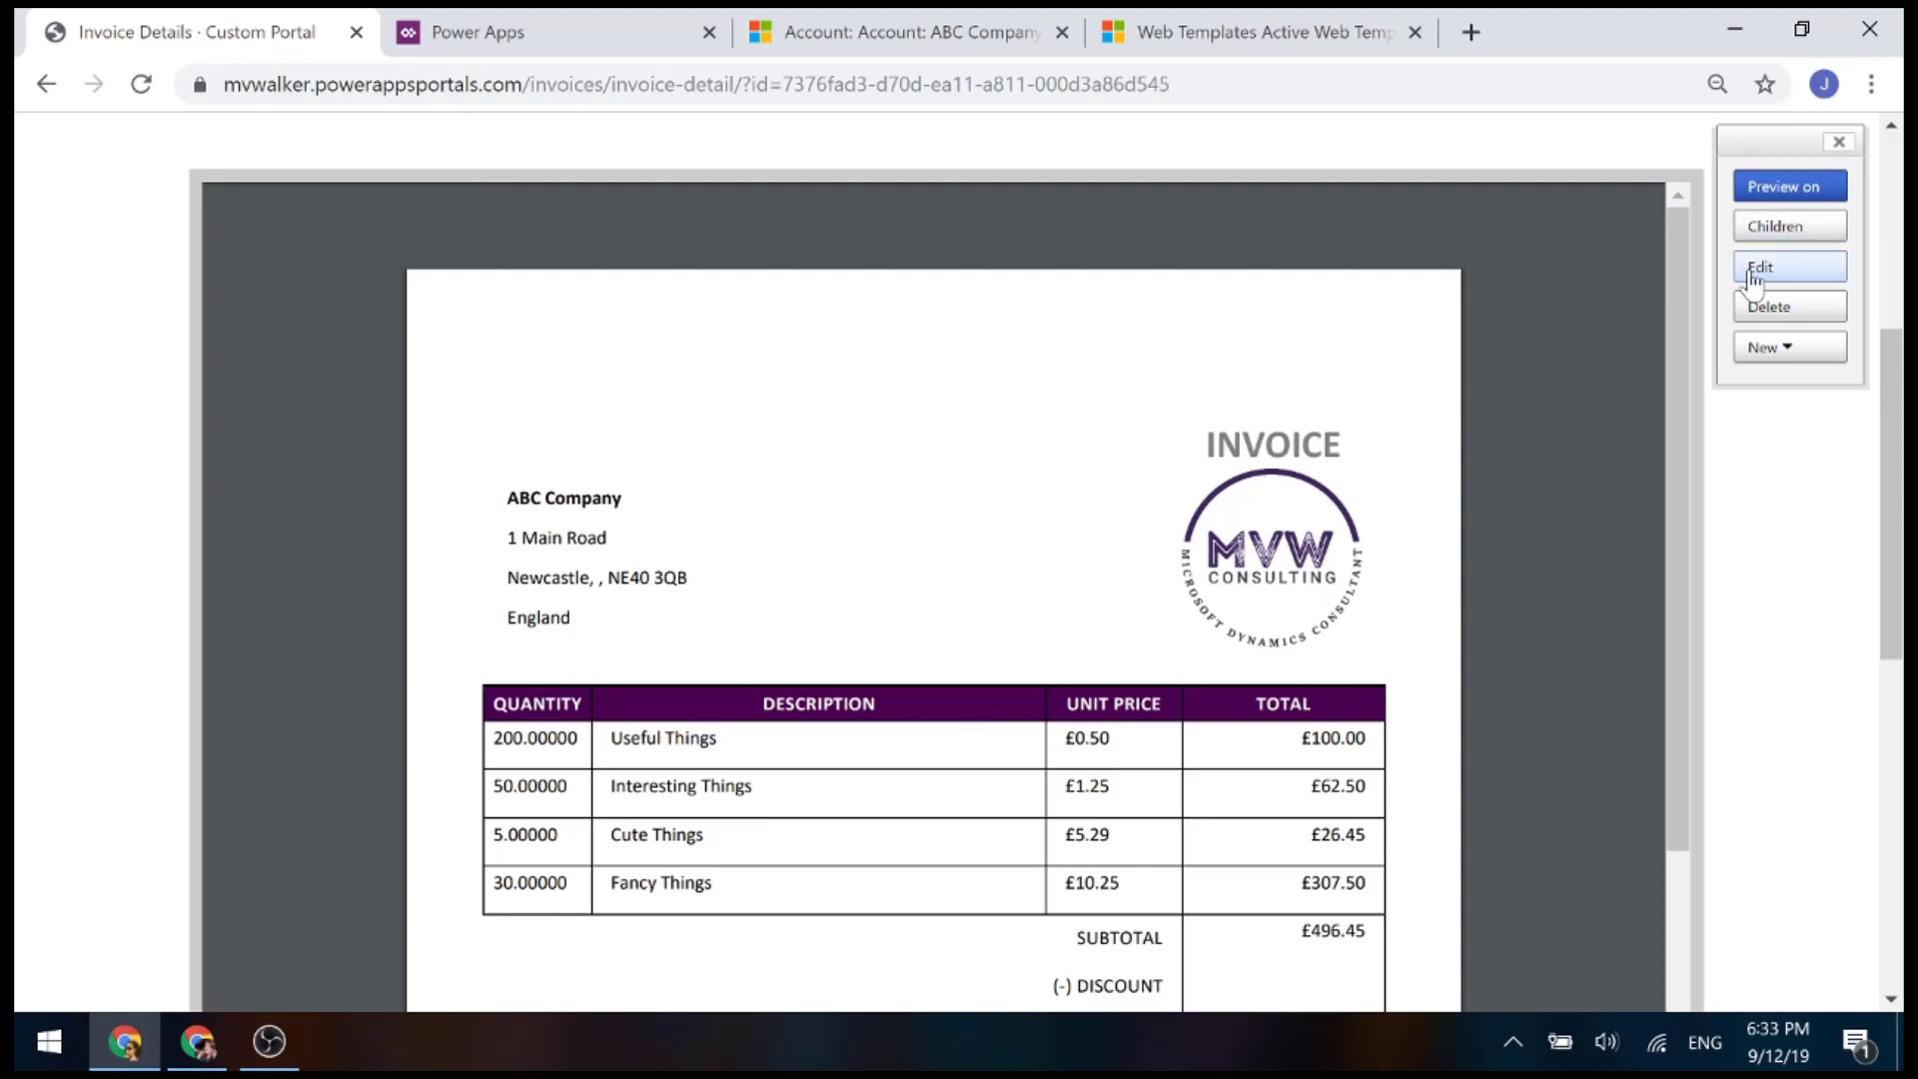
click(1766, 310)
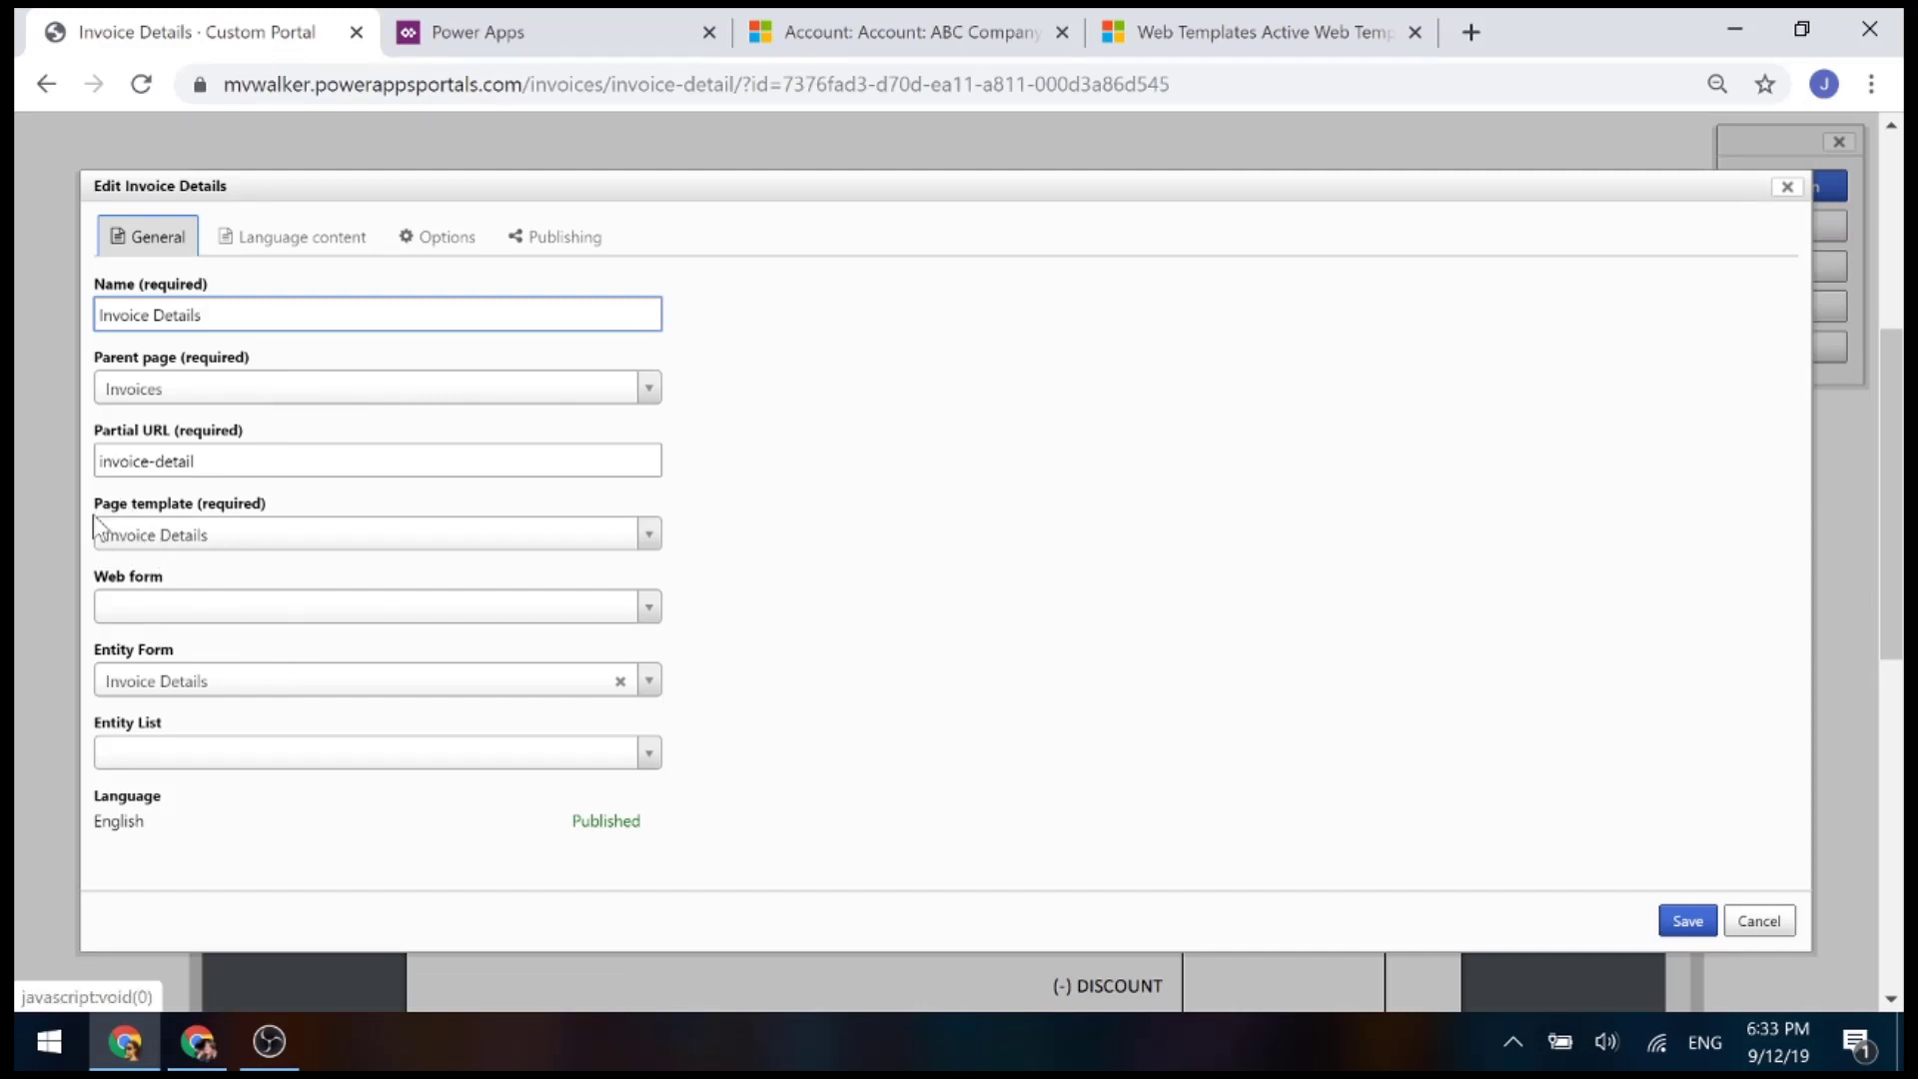
click(1783, 925)
Open the Invoice Details web template in Dynamics 365 Portals and read its source through to the end of the code
click(1249, 30)
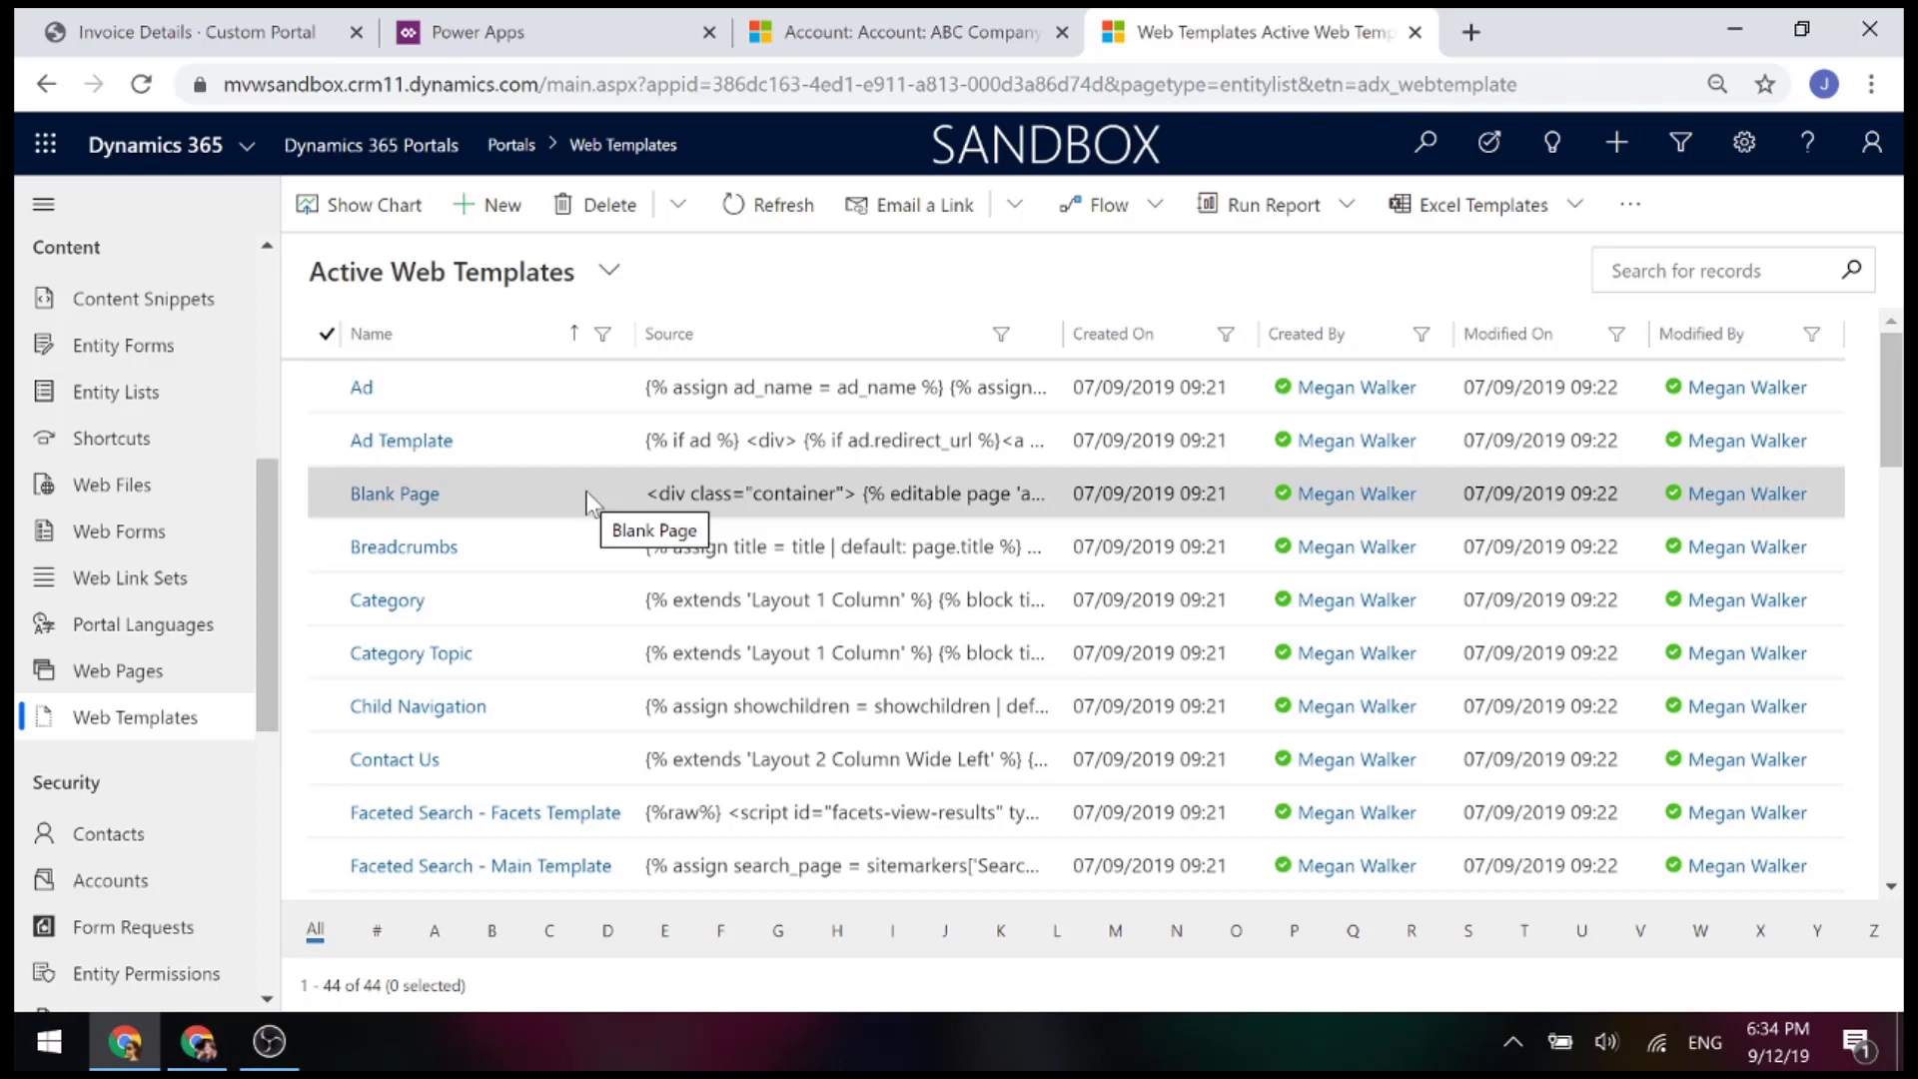
scroll(588, 500, down, 8)
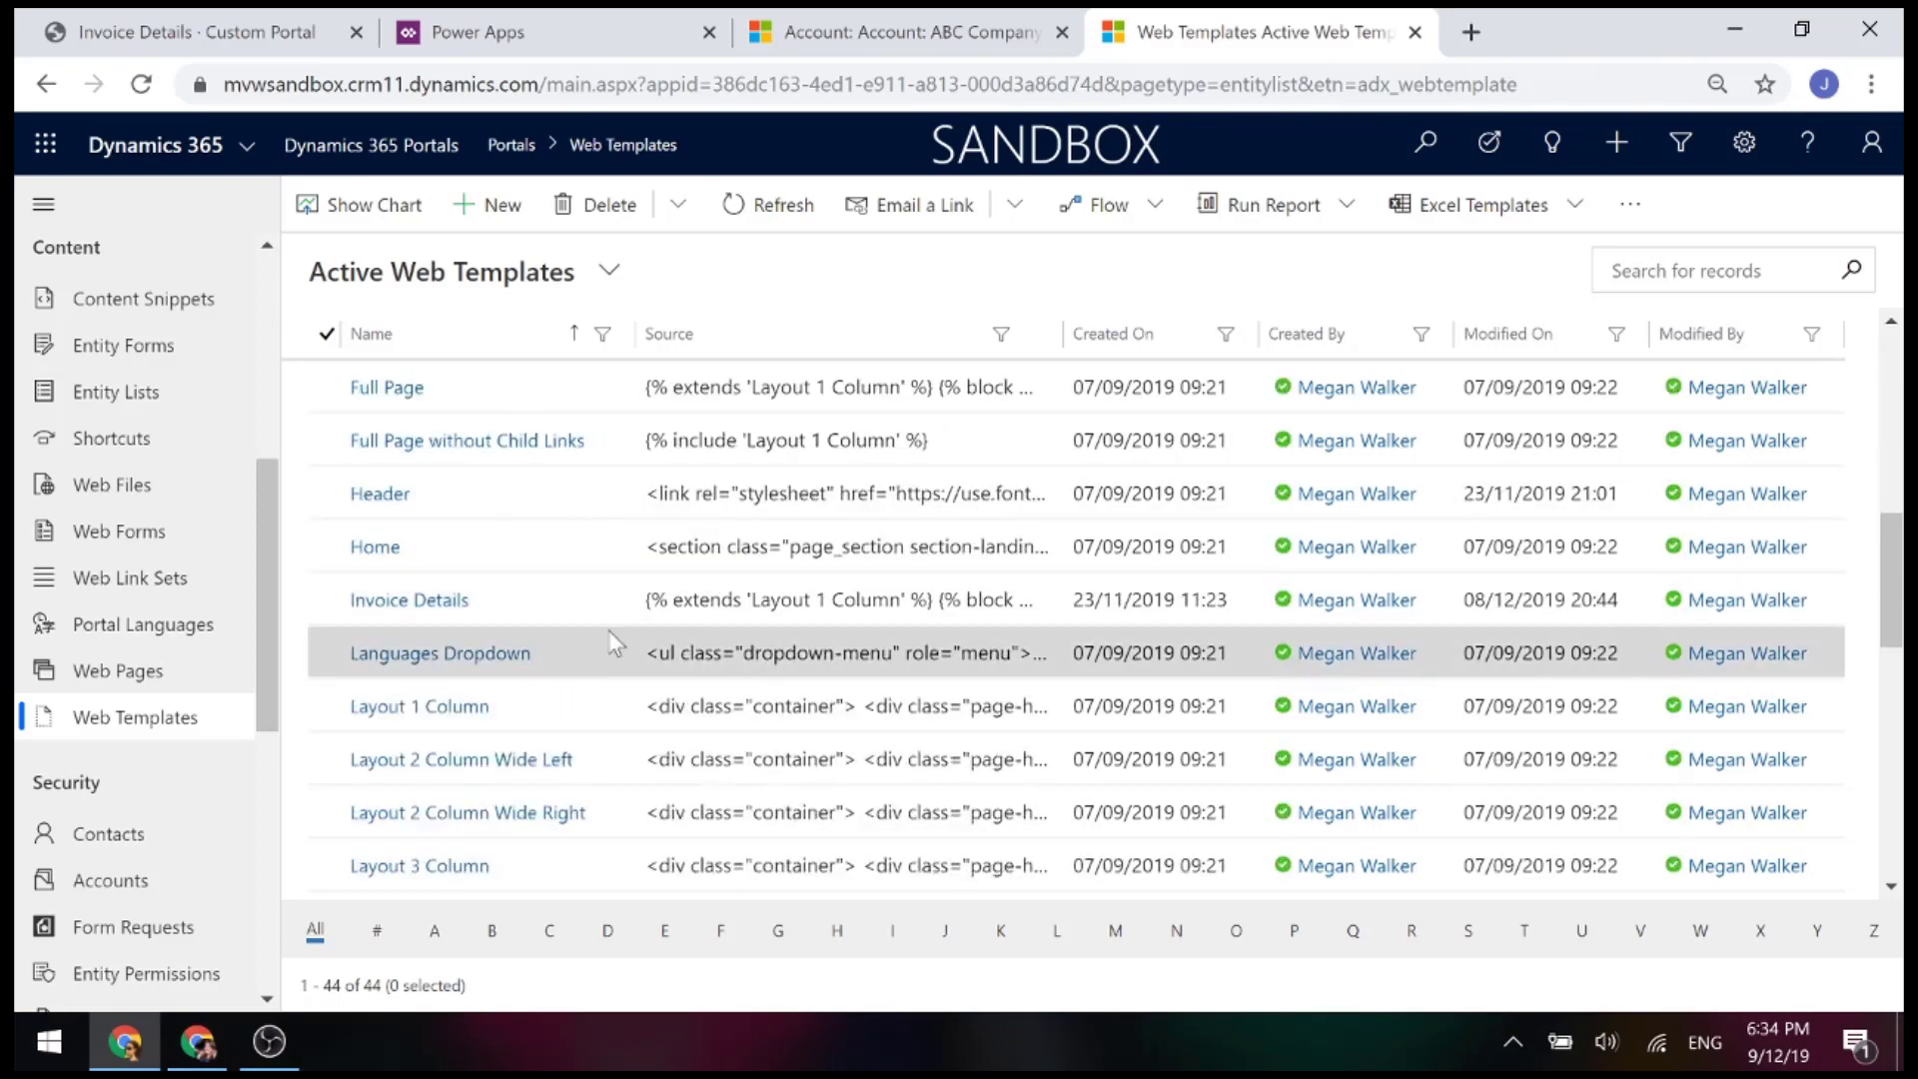
click(421, 605)
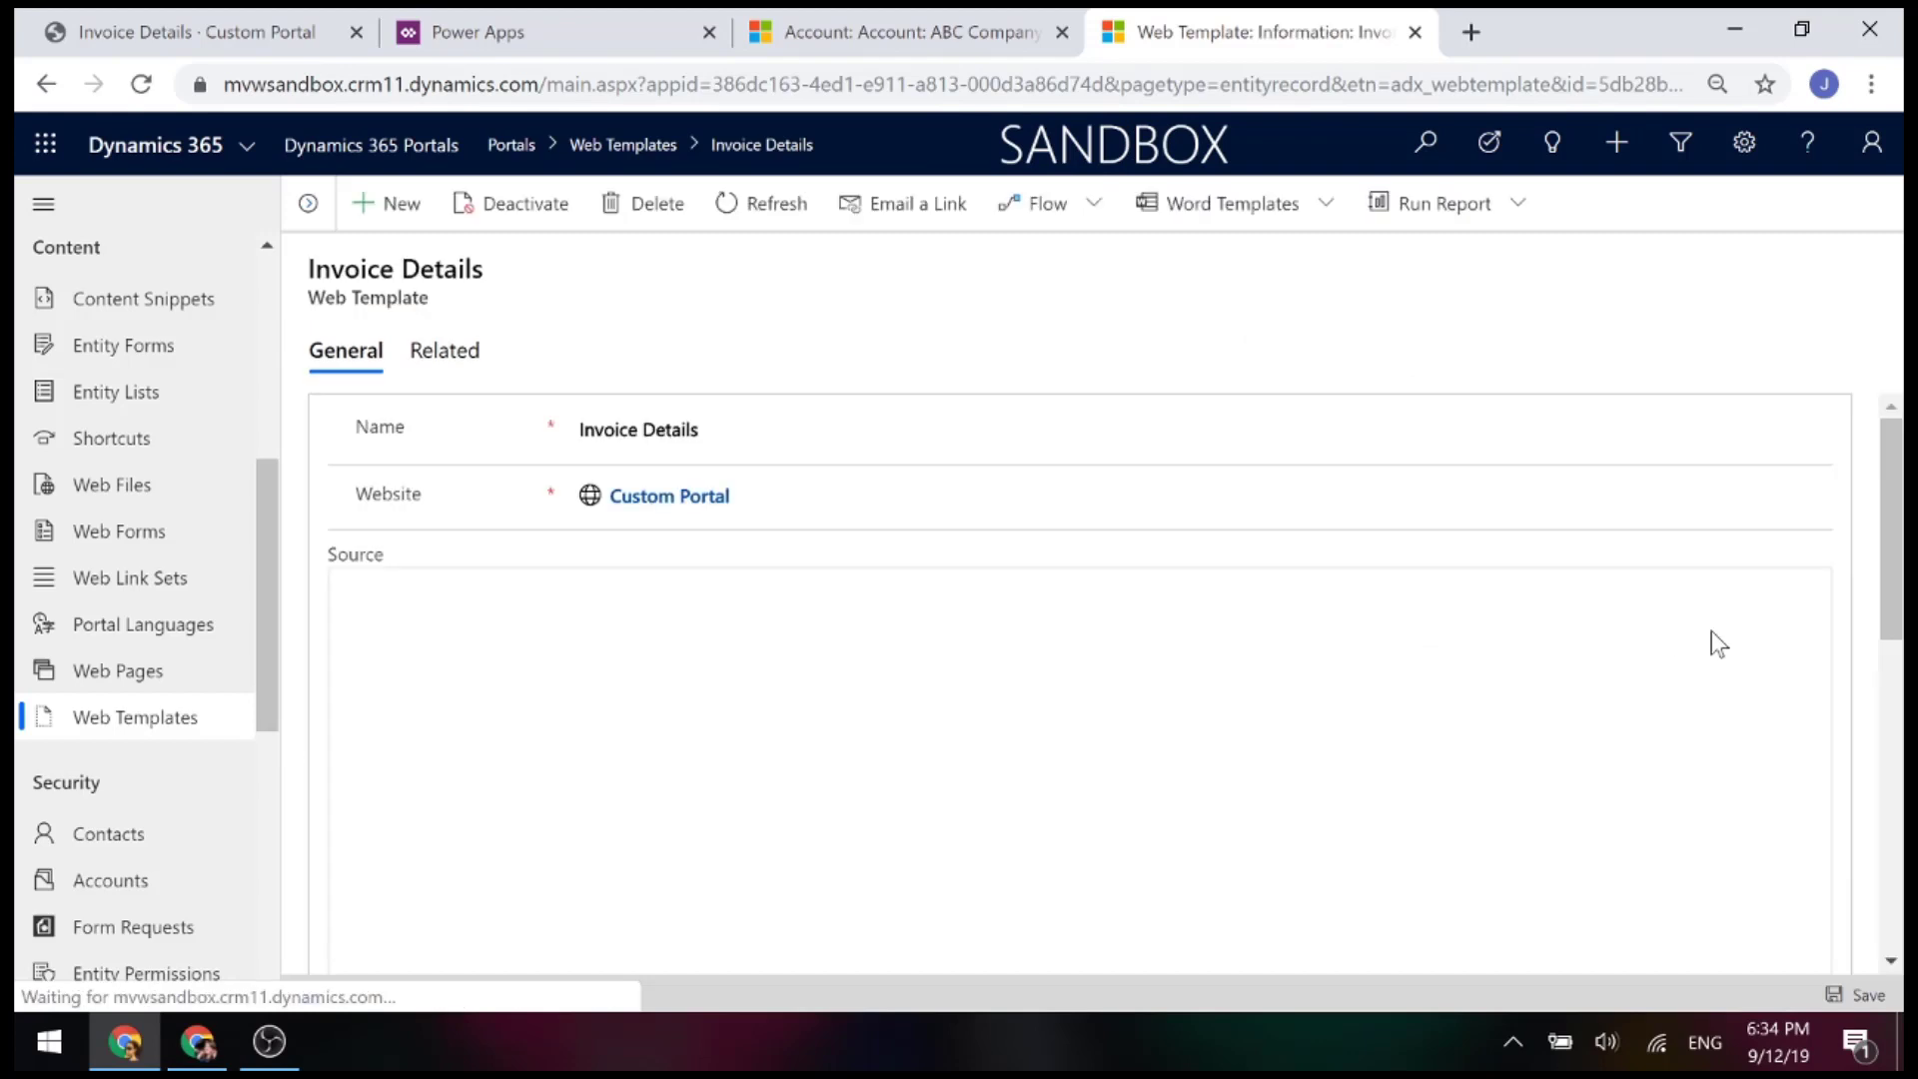
scroll(1898, 549, down, 1)
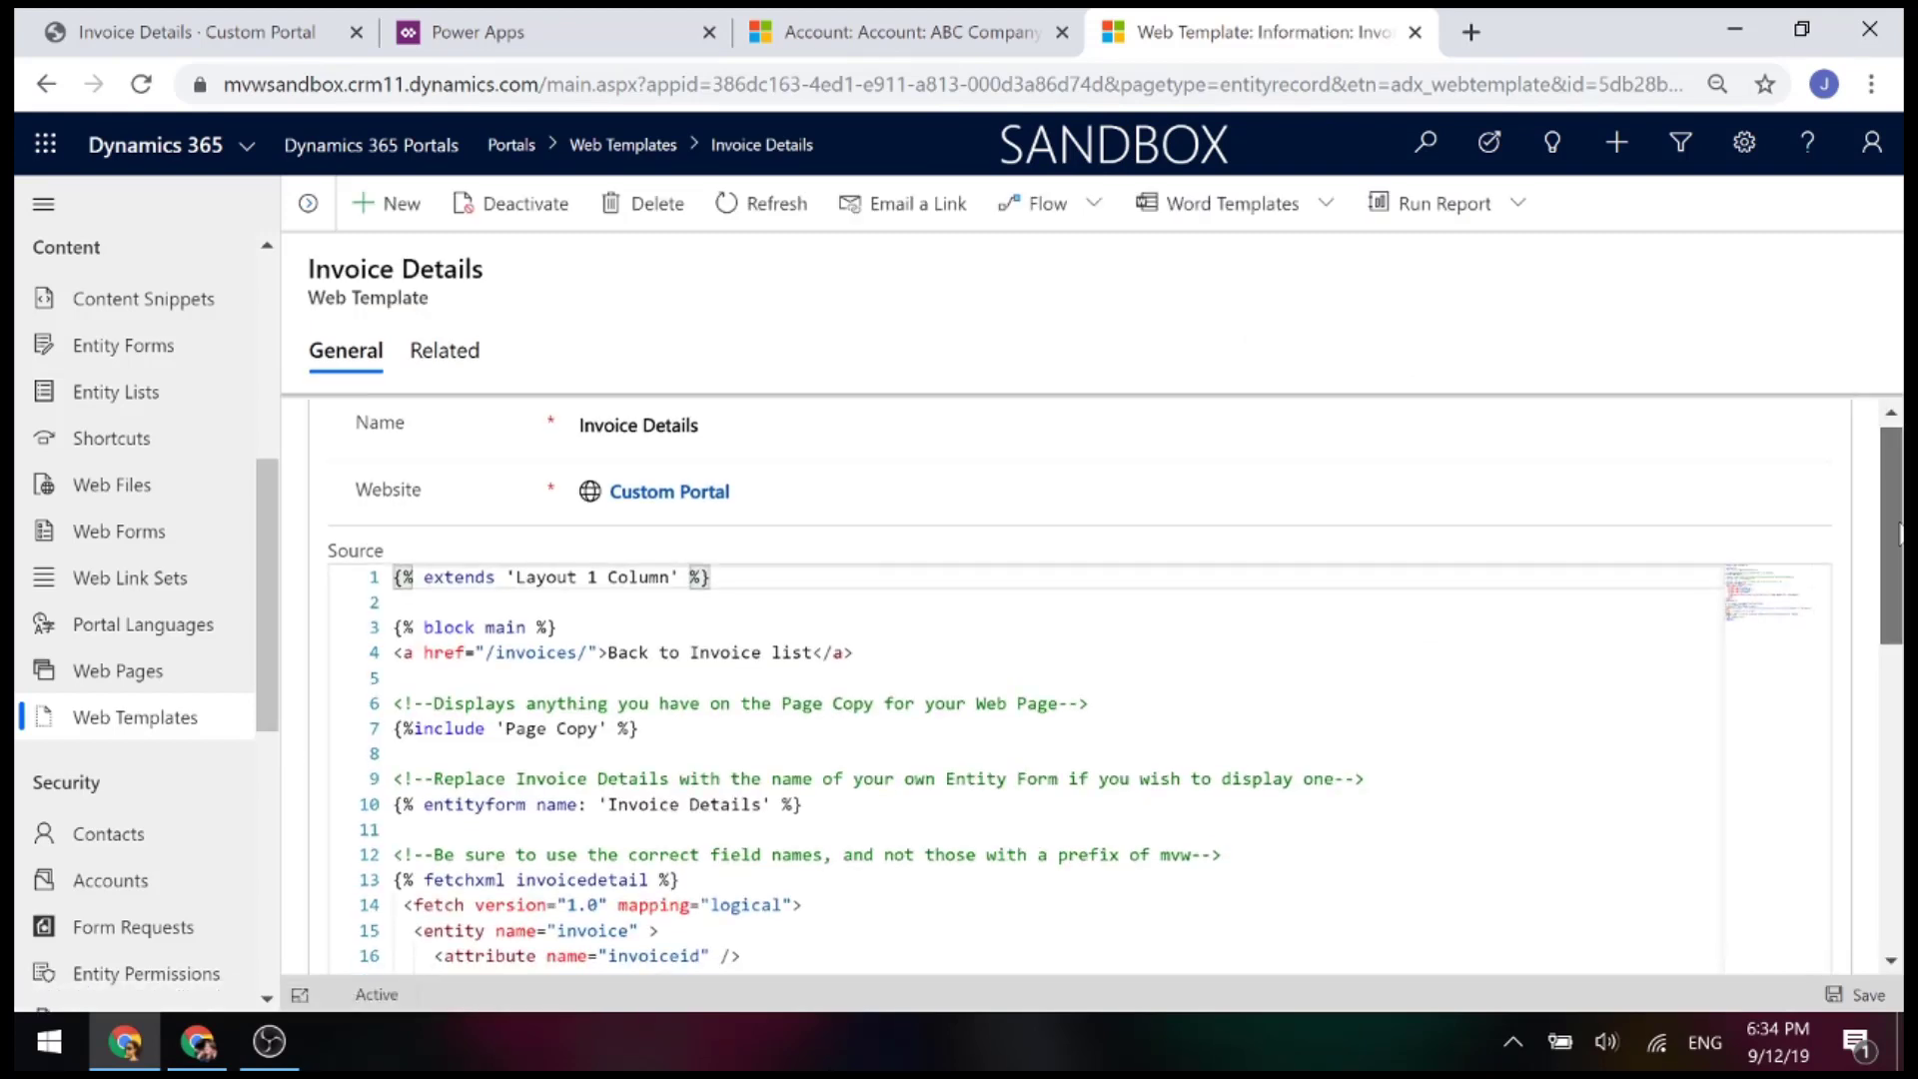
scroll(1898, 549, down, 2)
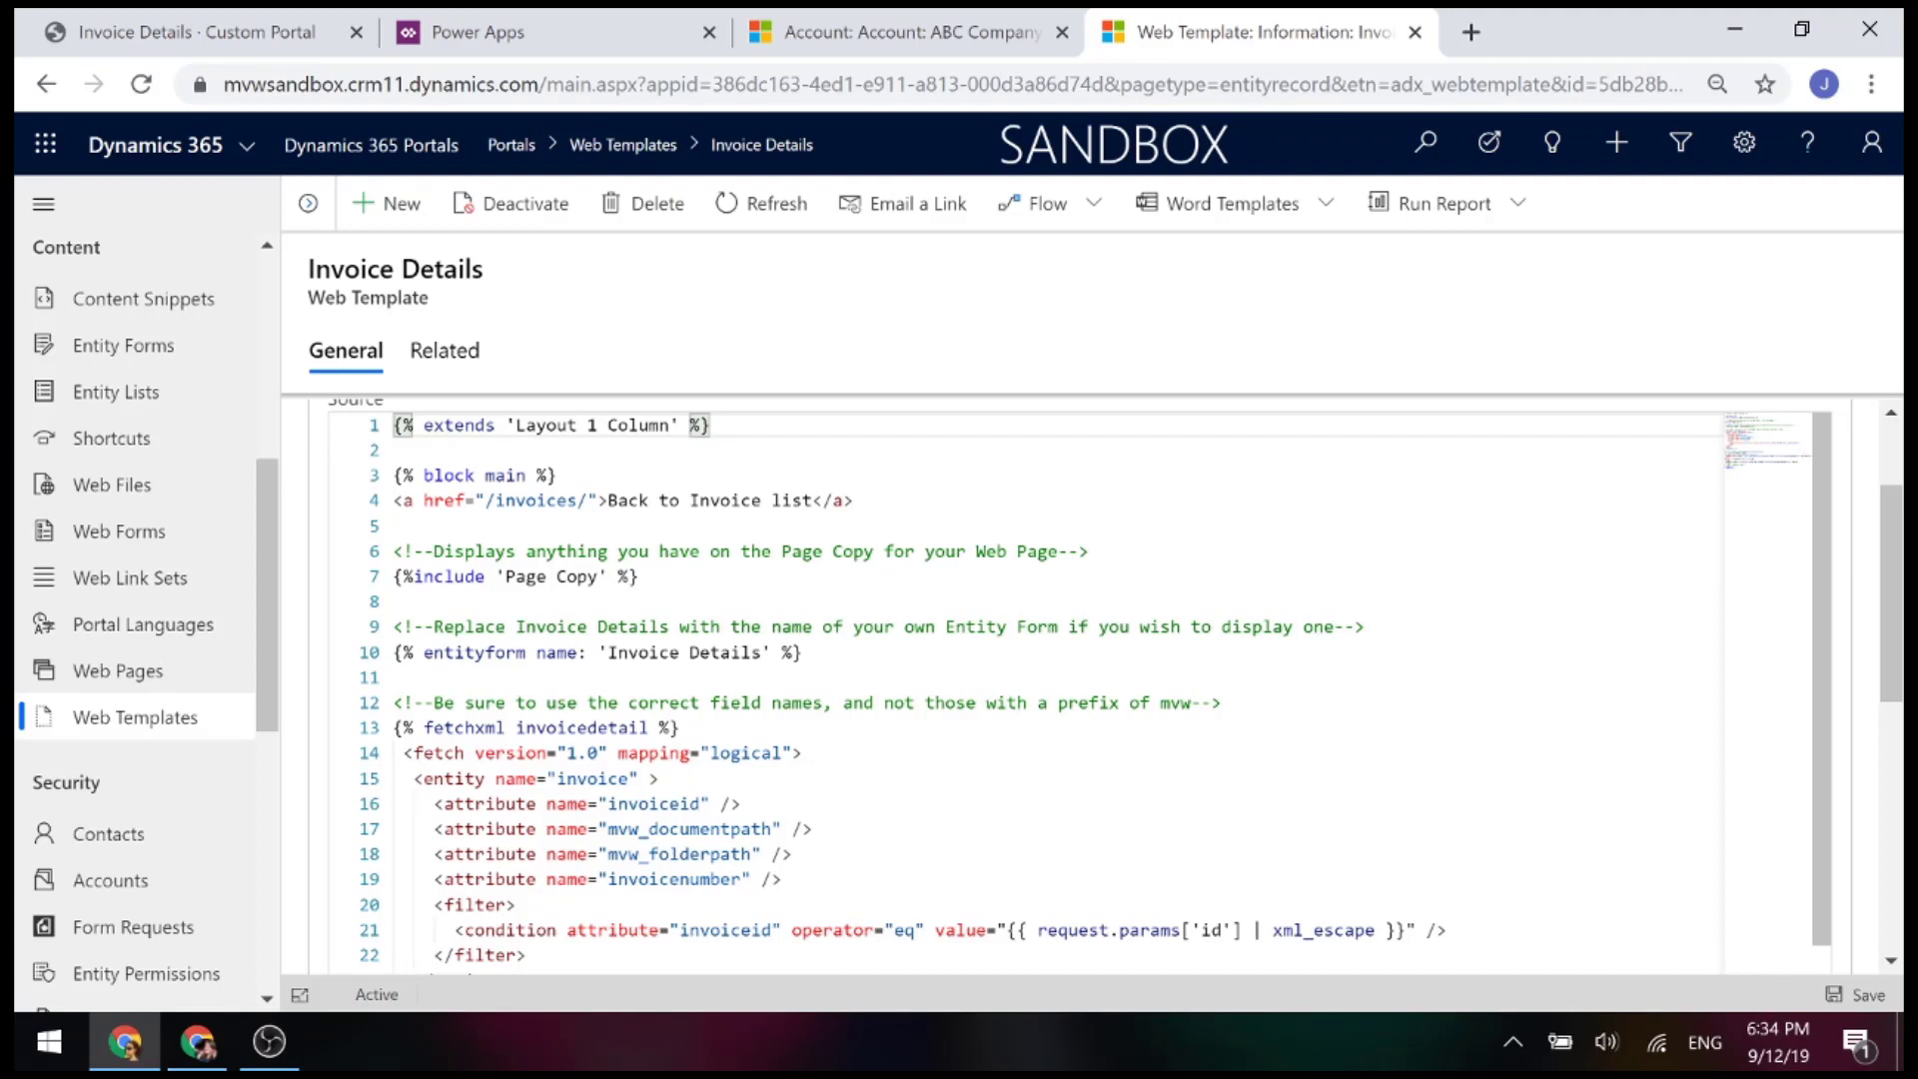
scroll(340, 540, down, 2)
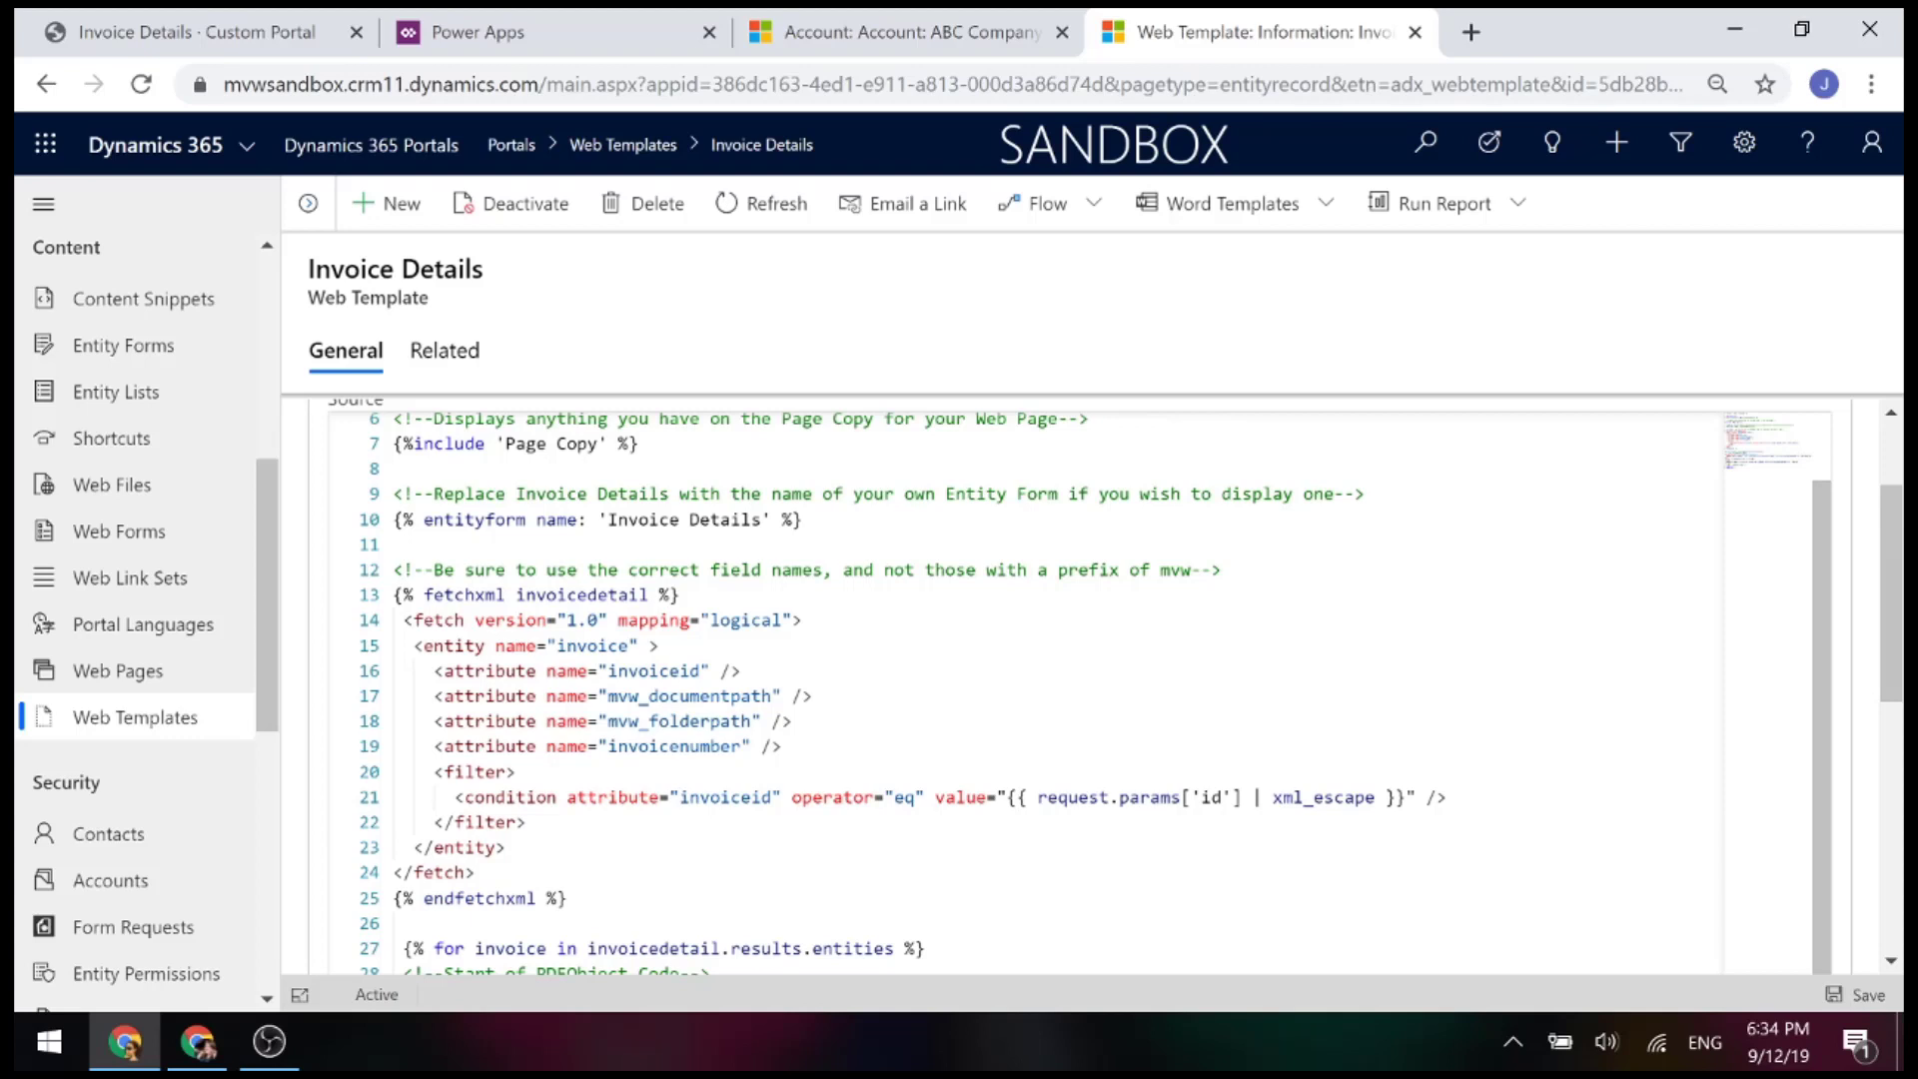
scroll(1019, 689, down, 2)
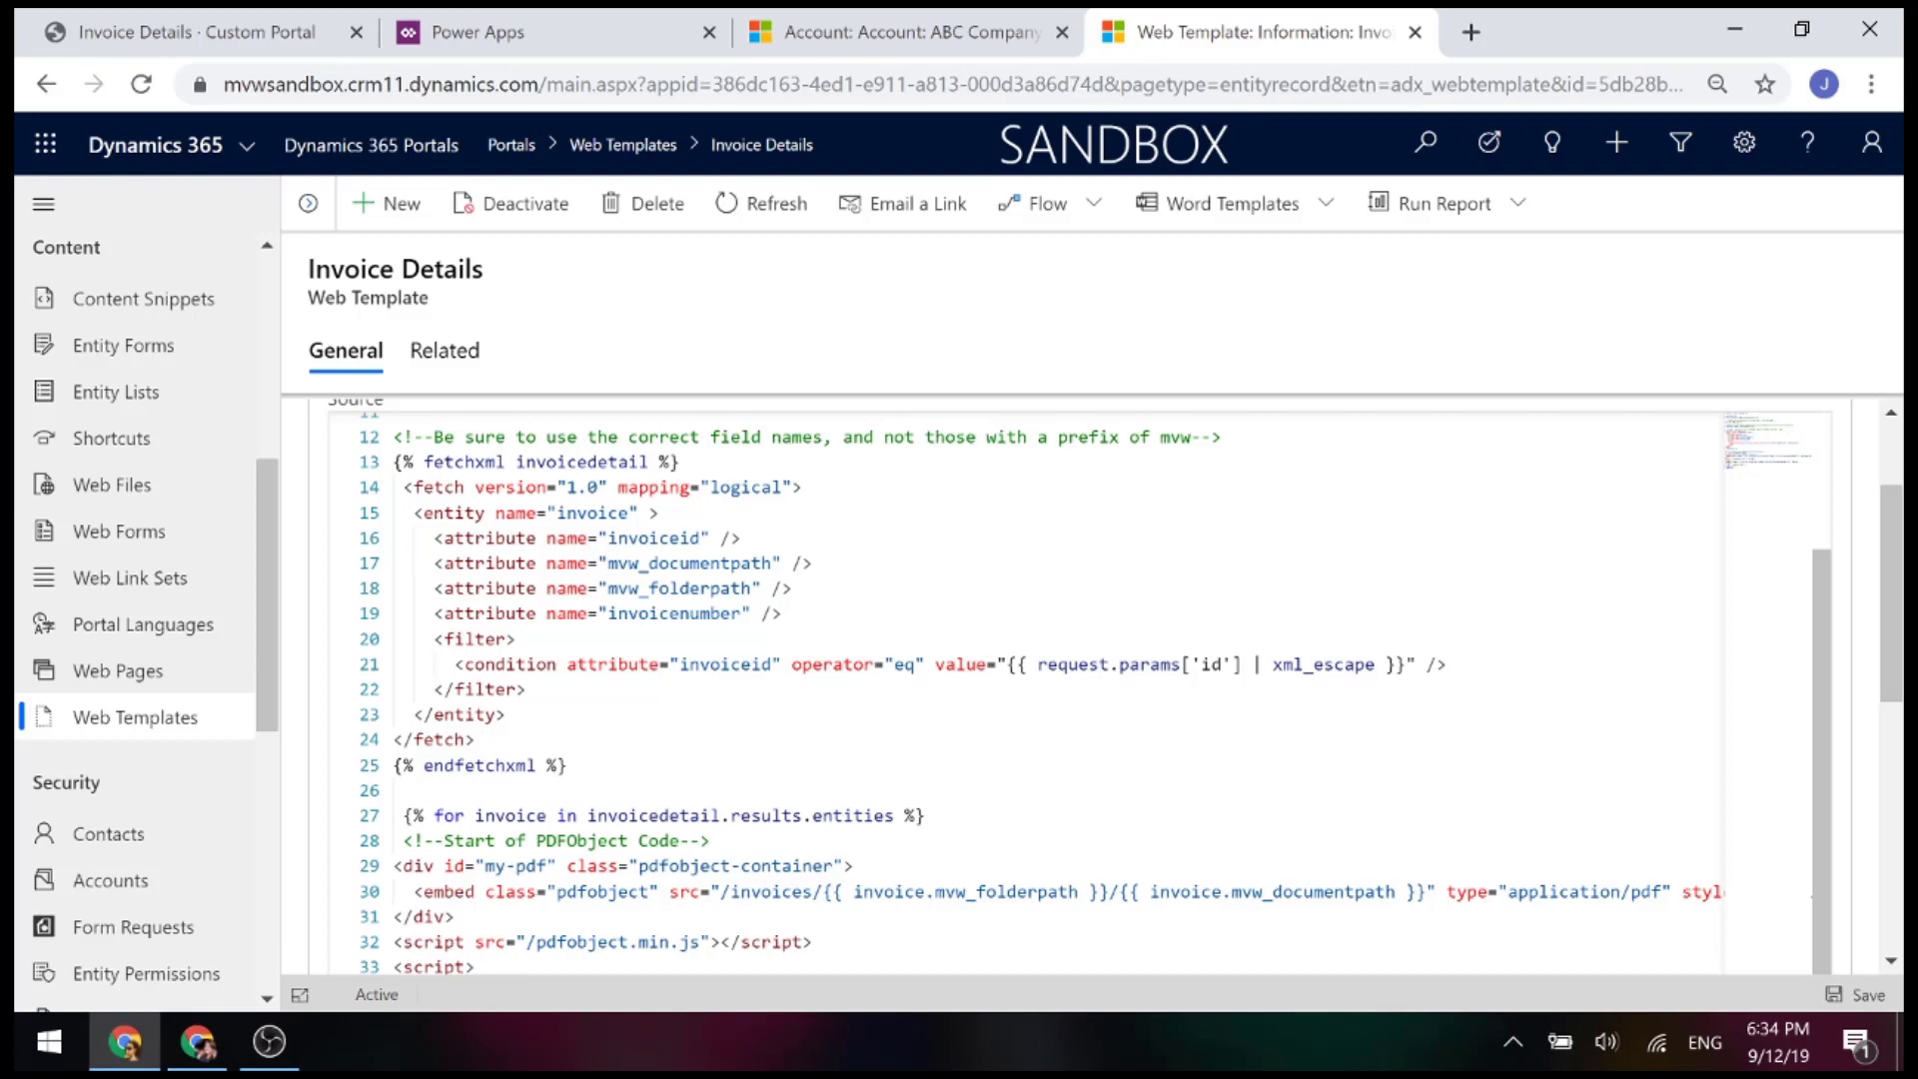
scroll(1095, 700, down, 2)
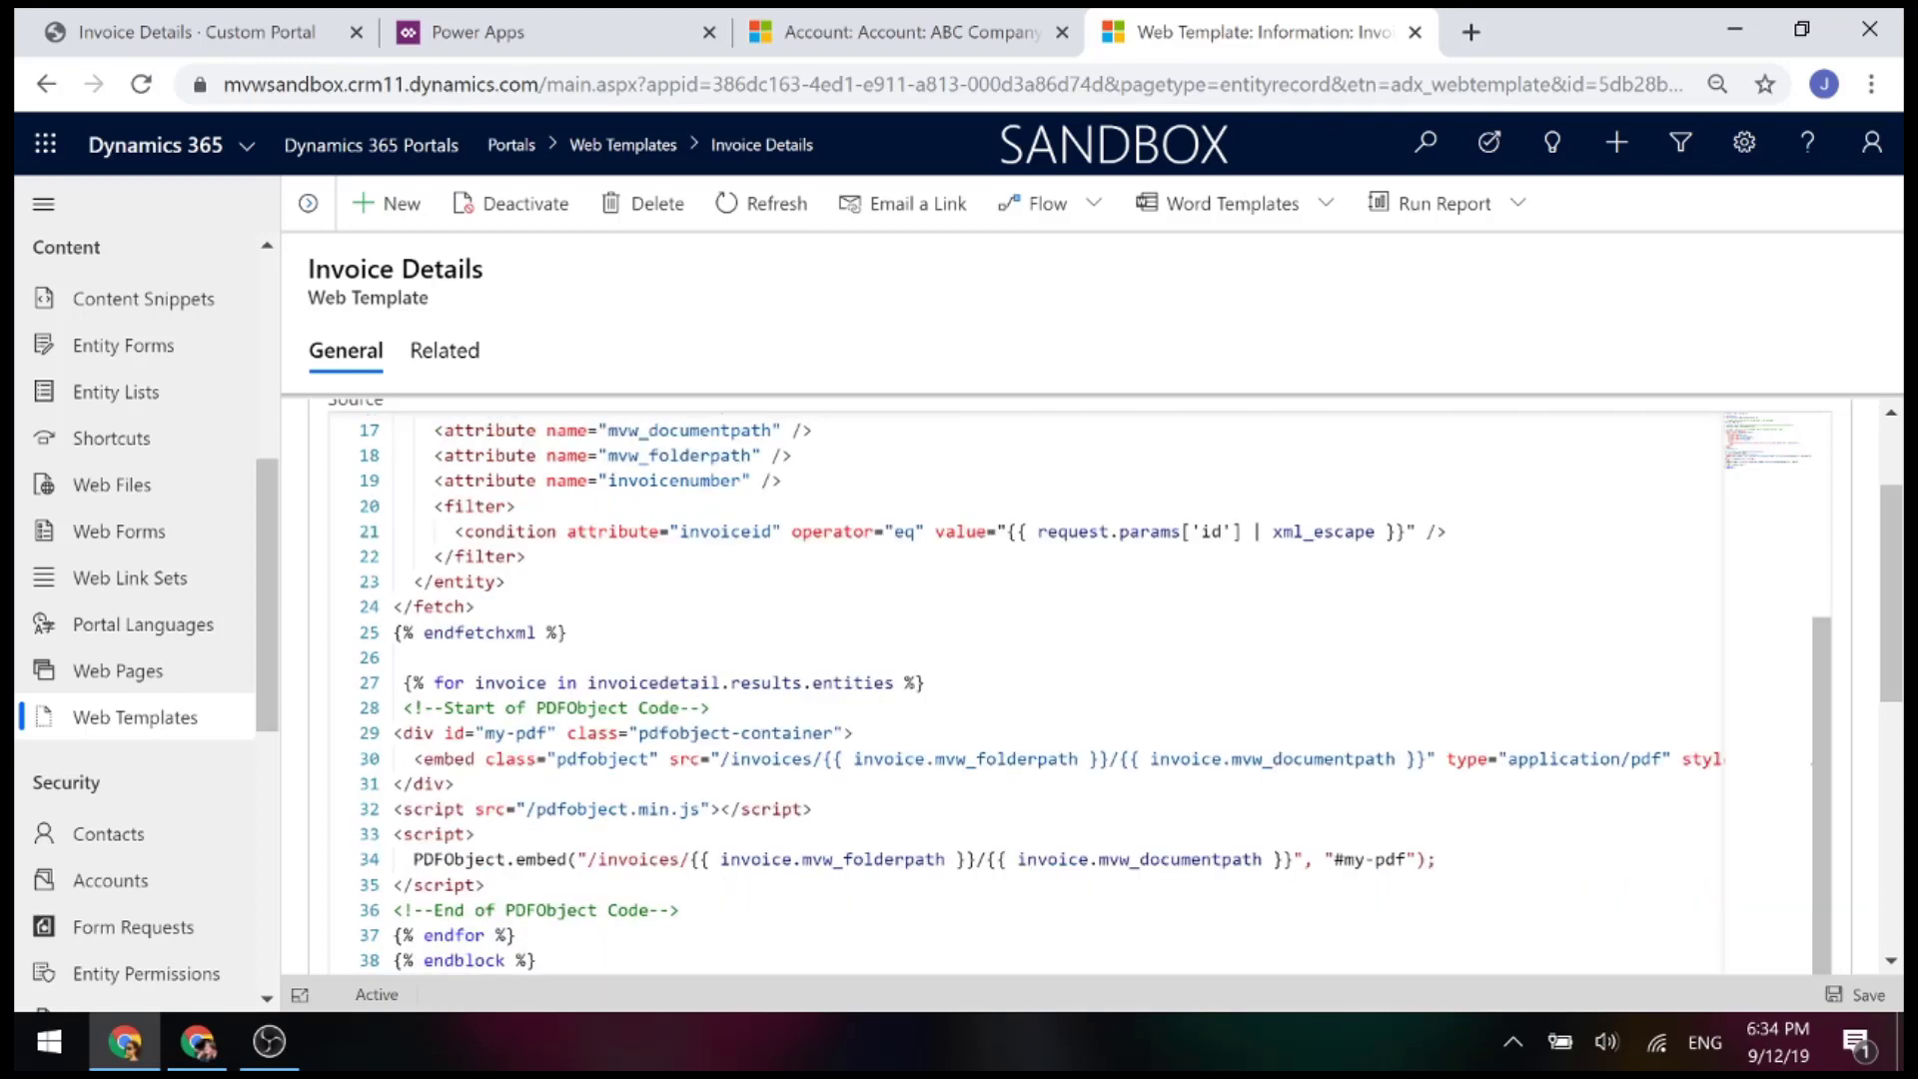
scroll(1069, 689, down, 2)
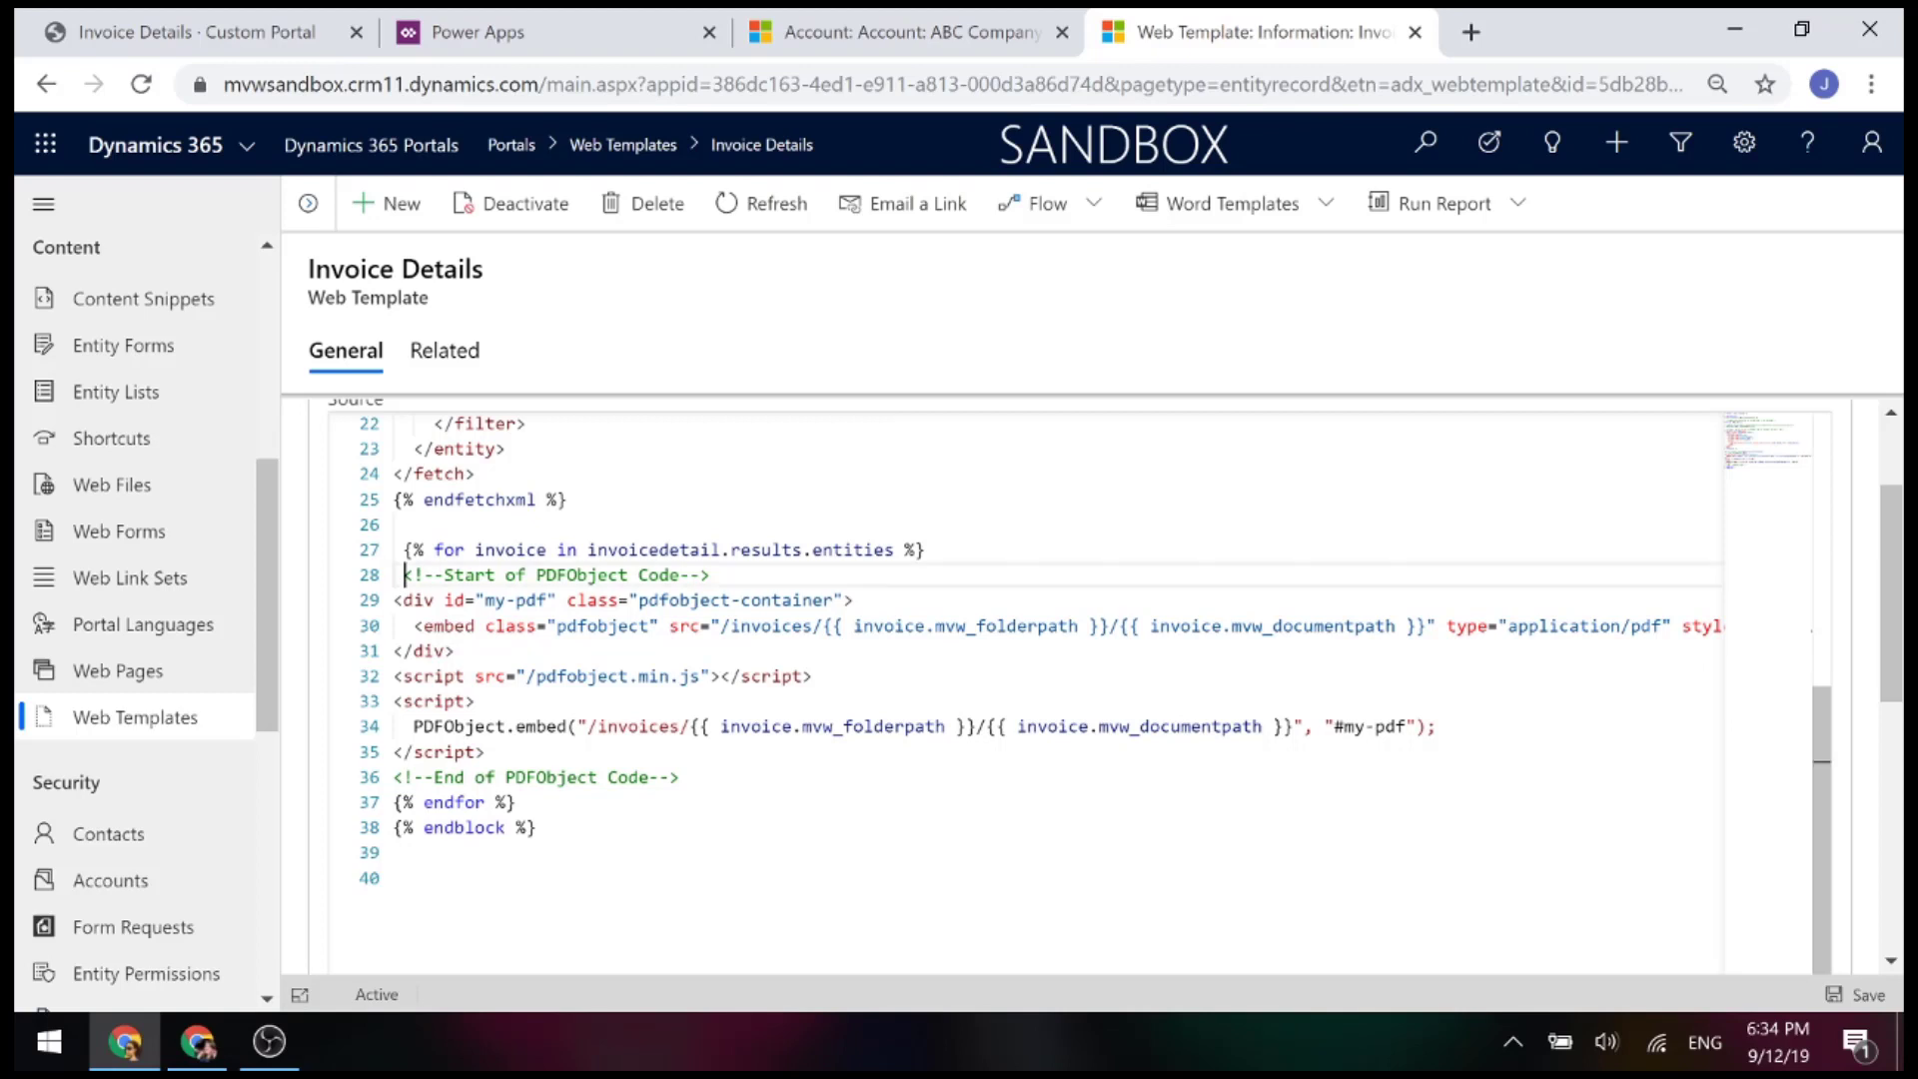
Highlight the PDFObject comment, the /invoices/ path, the mvw_folderpath and mvw_documentpath variables, and the whole PDFObject block in the source
drag(403, 576, 710, 576)
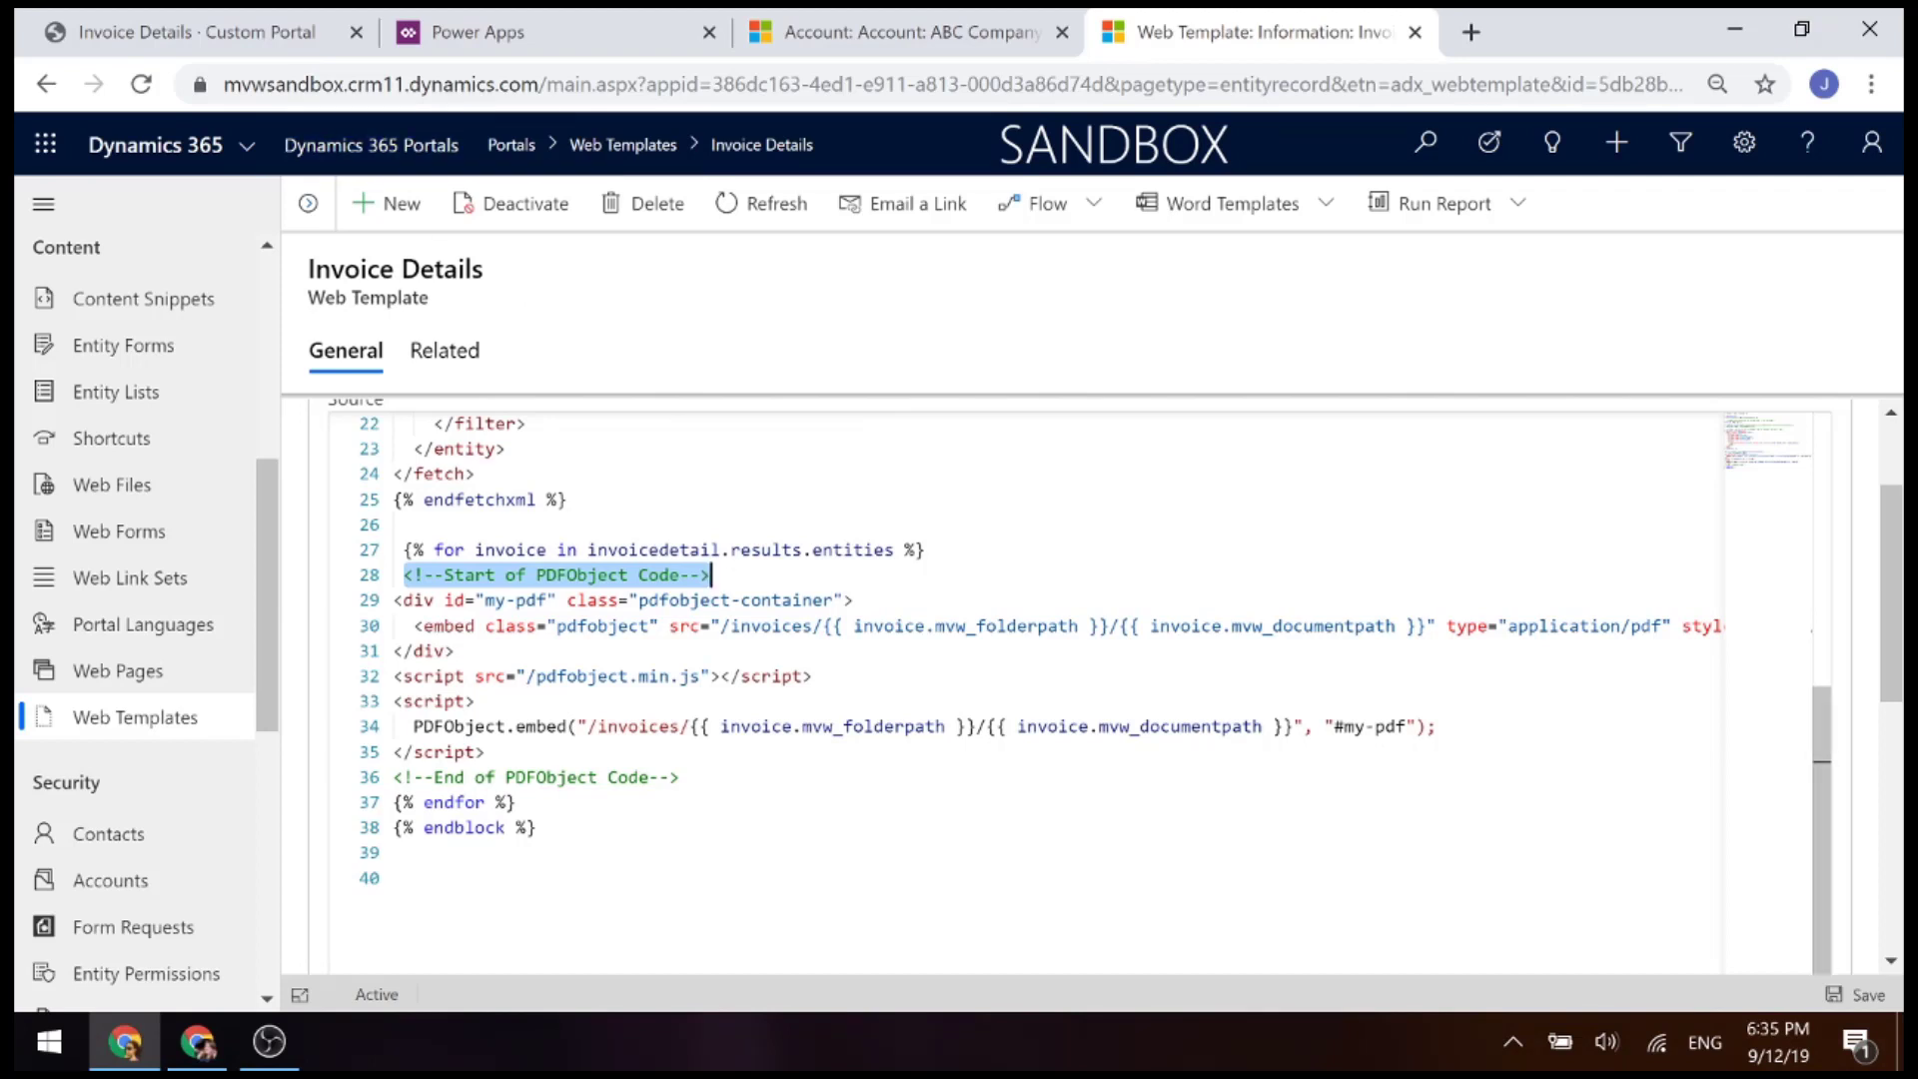
drag(720, 625, 824, 626)
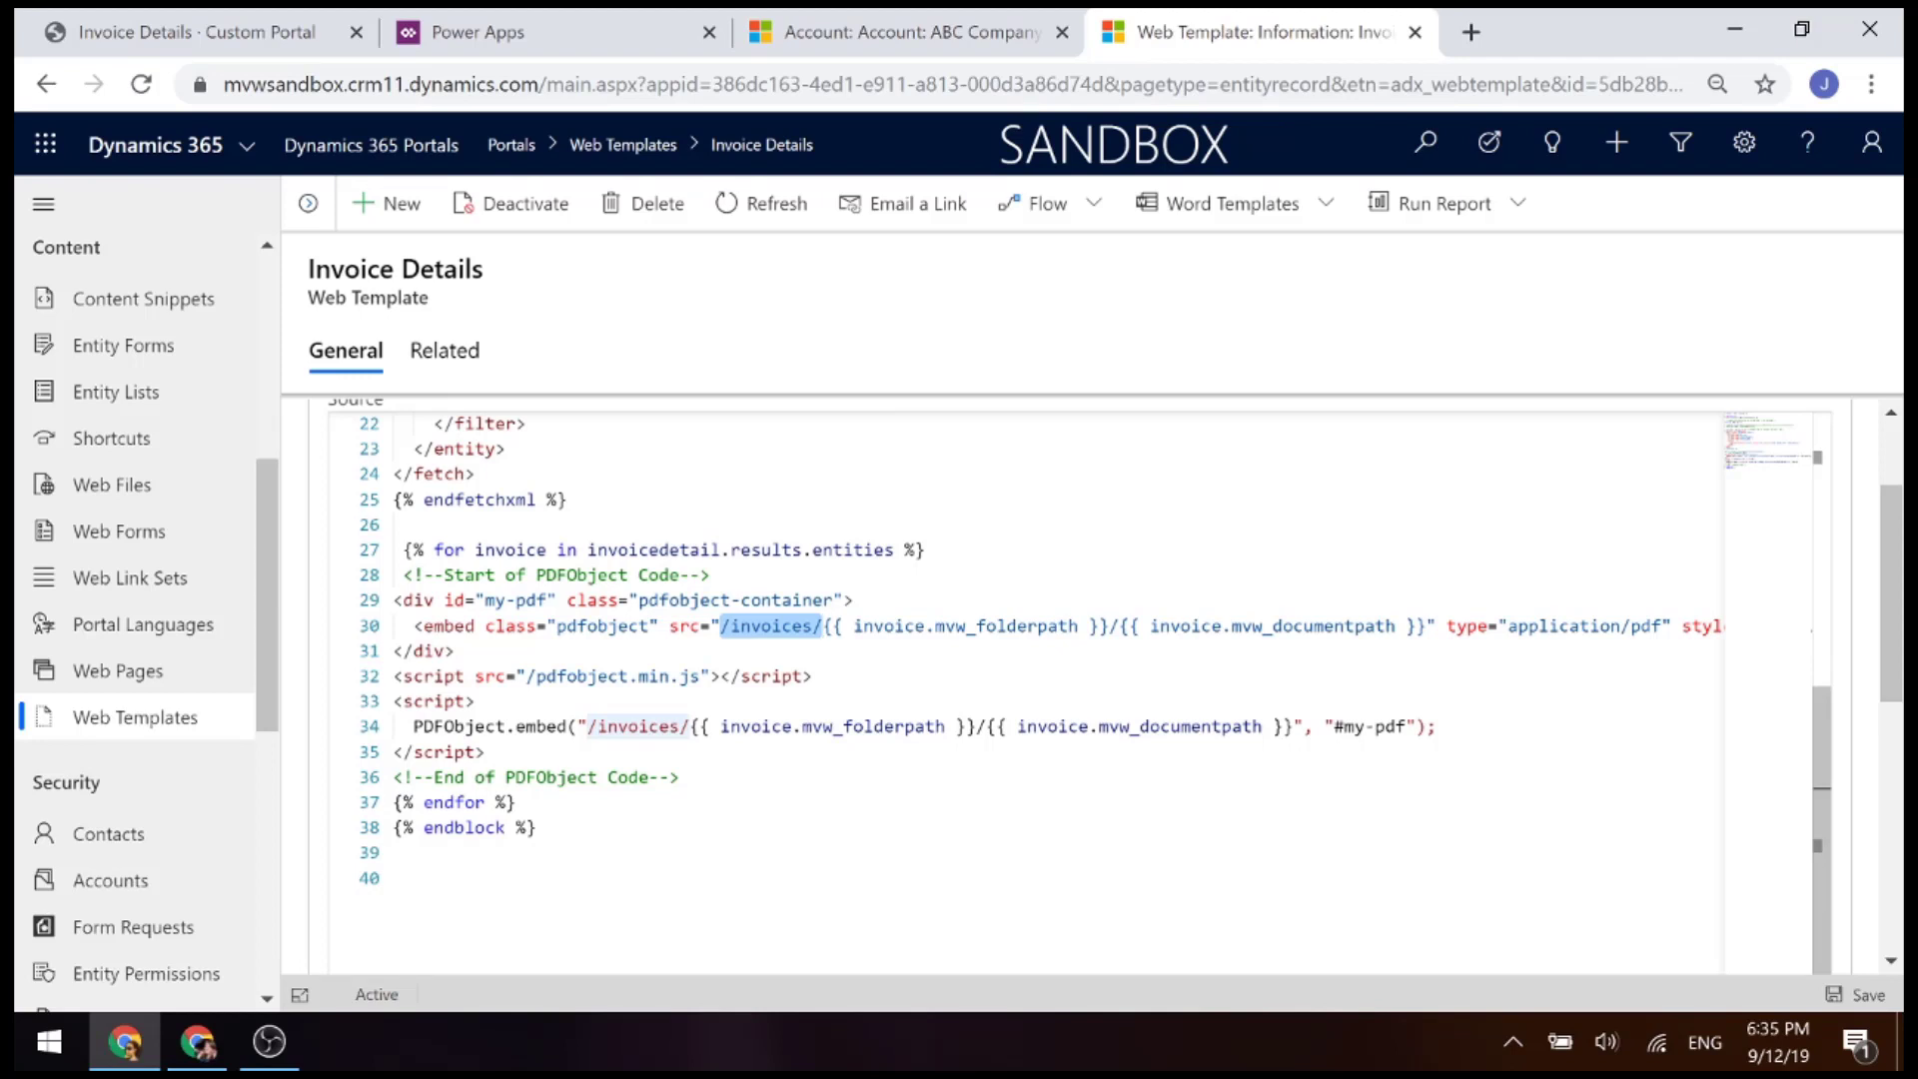
click(721, 626)
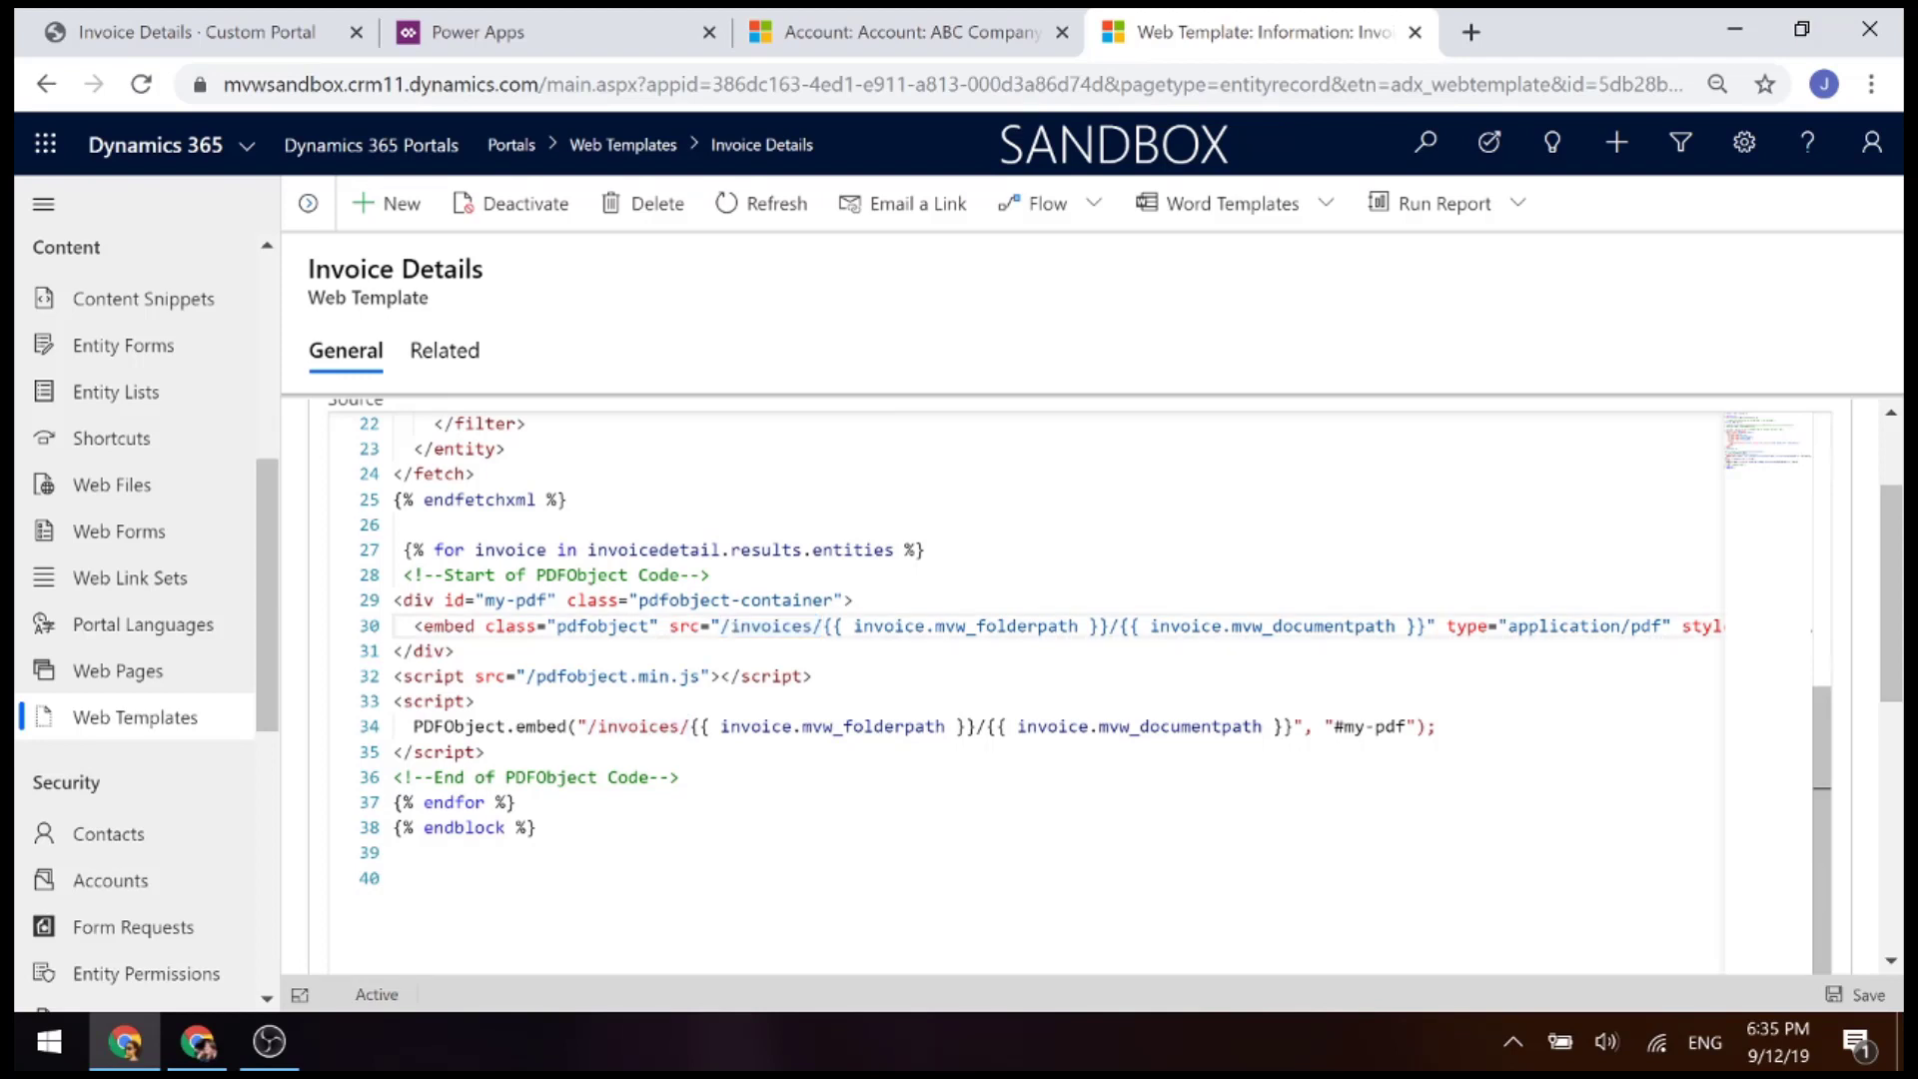
click(824, 626)
drag(823, 627, 1111, 627)
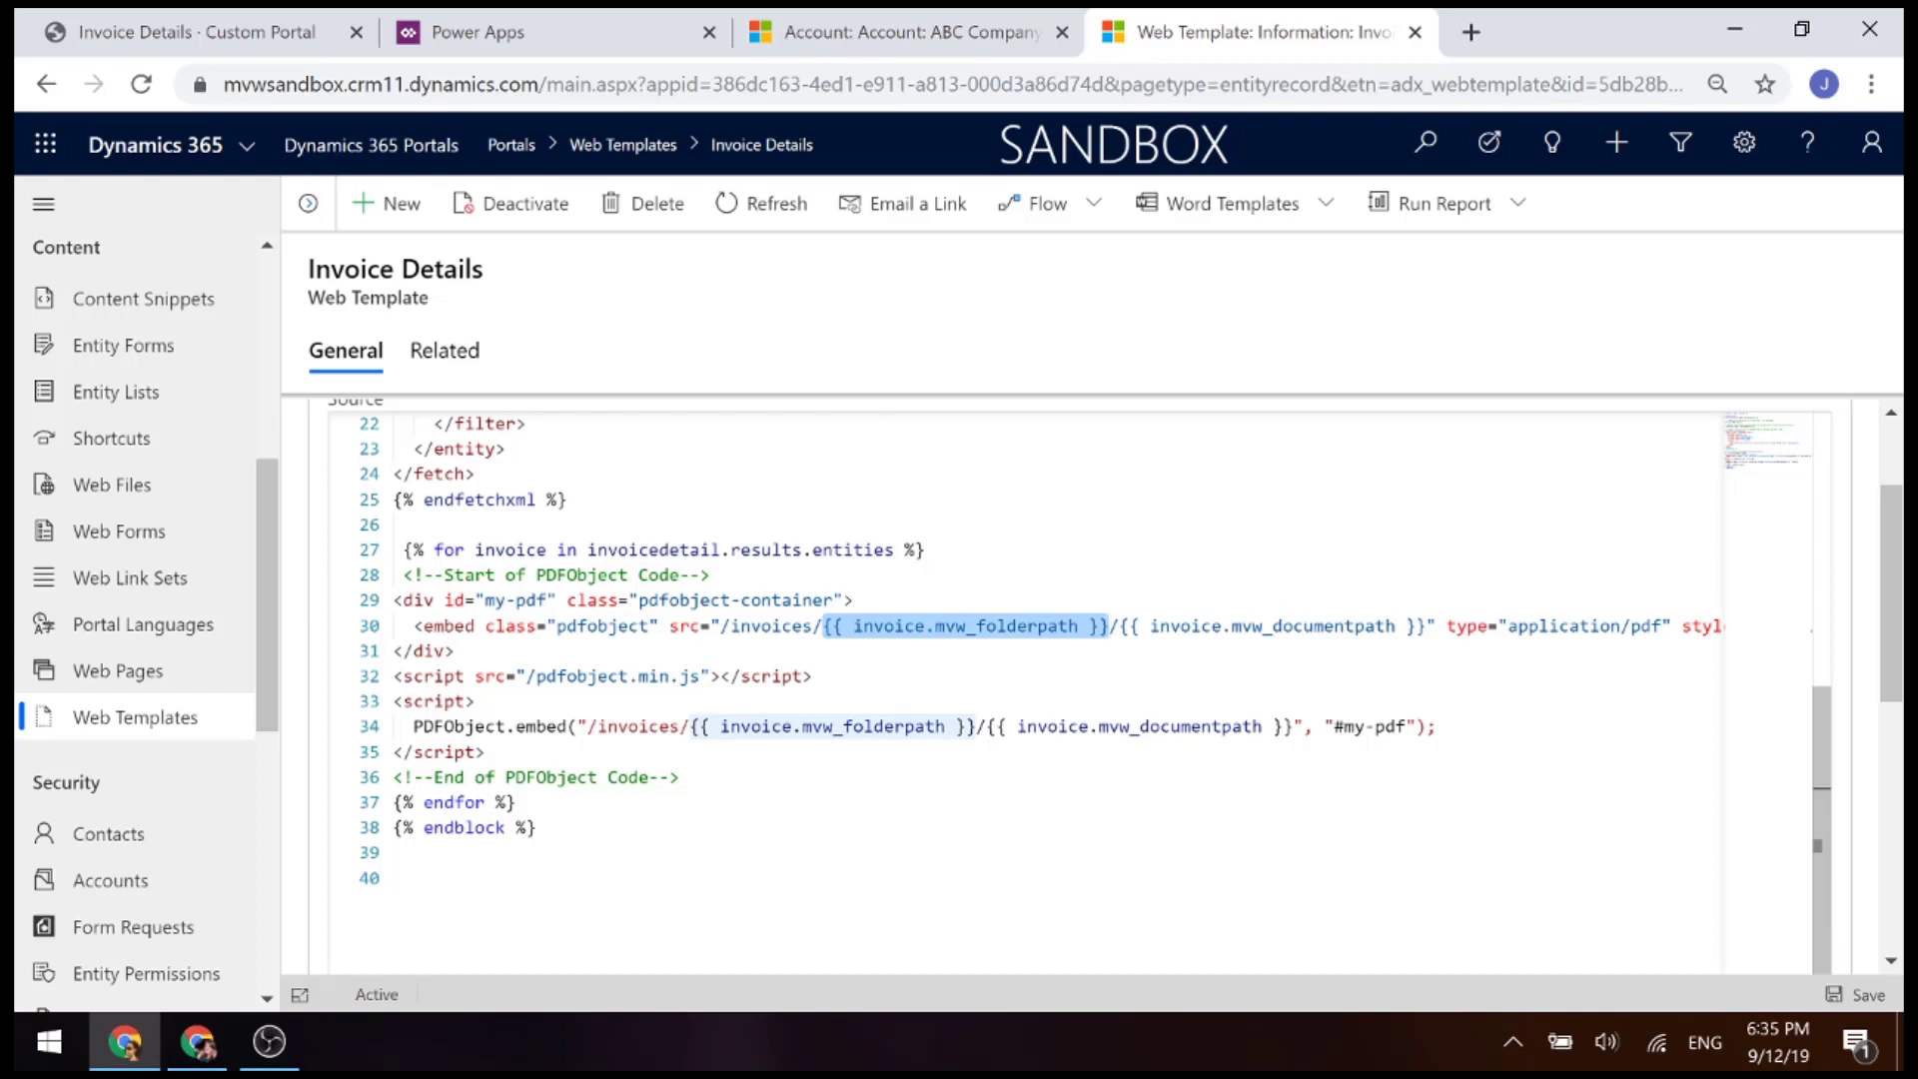
drag(1119, 625, 1429, 626)
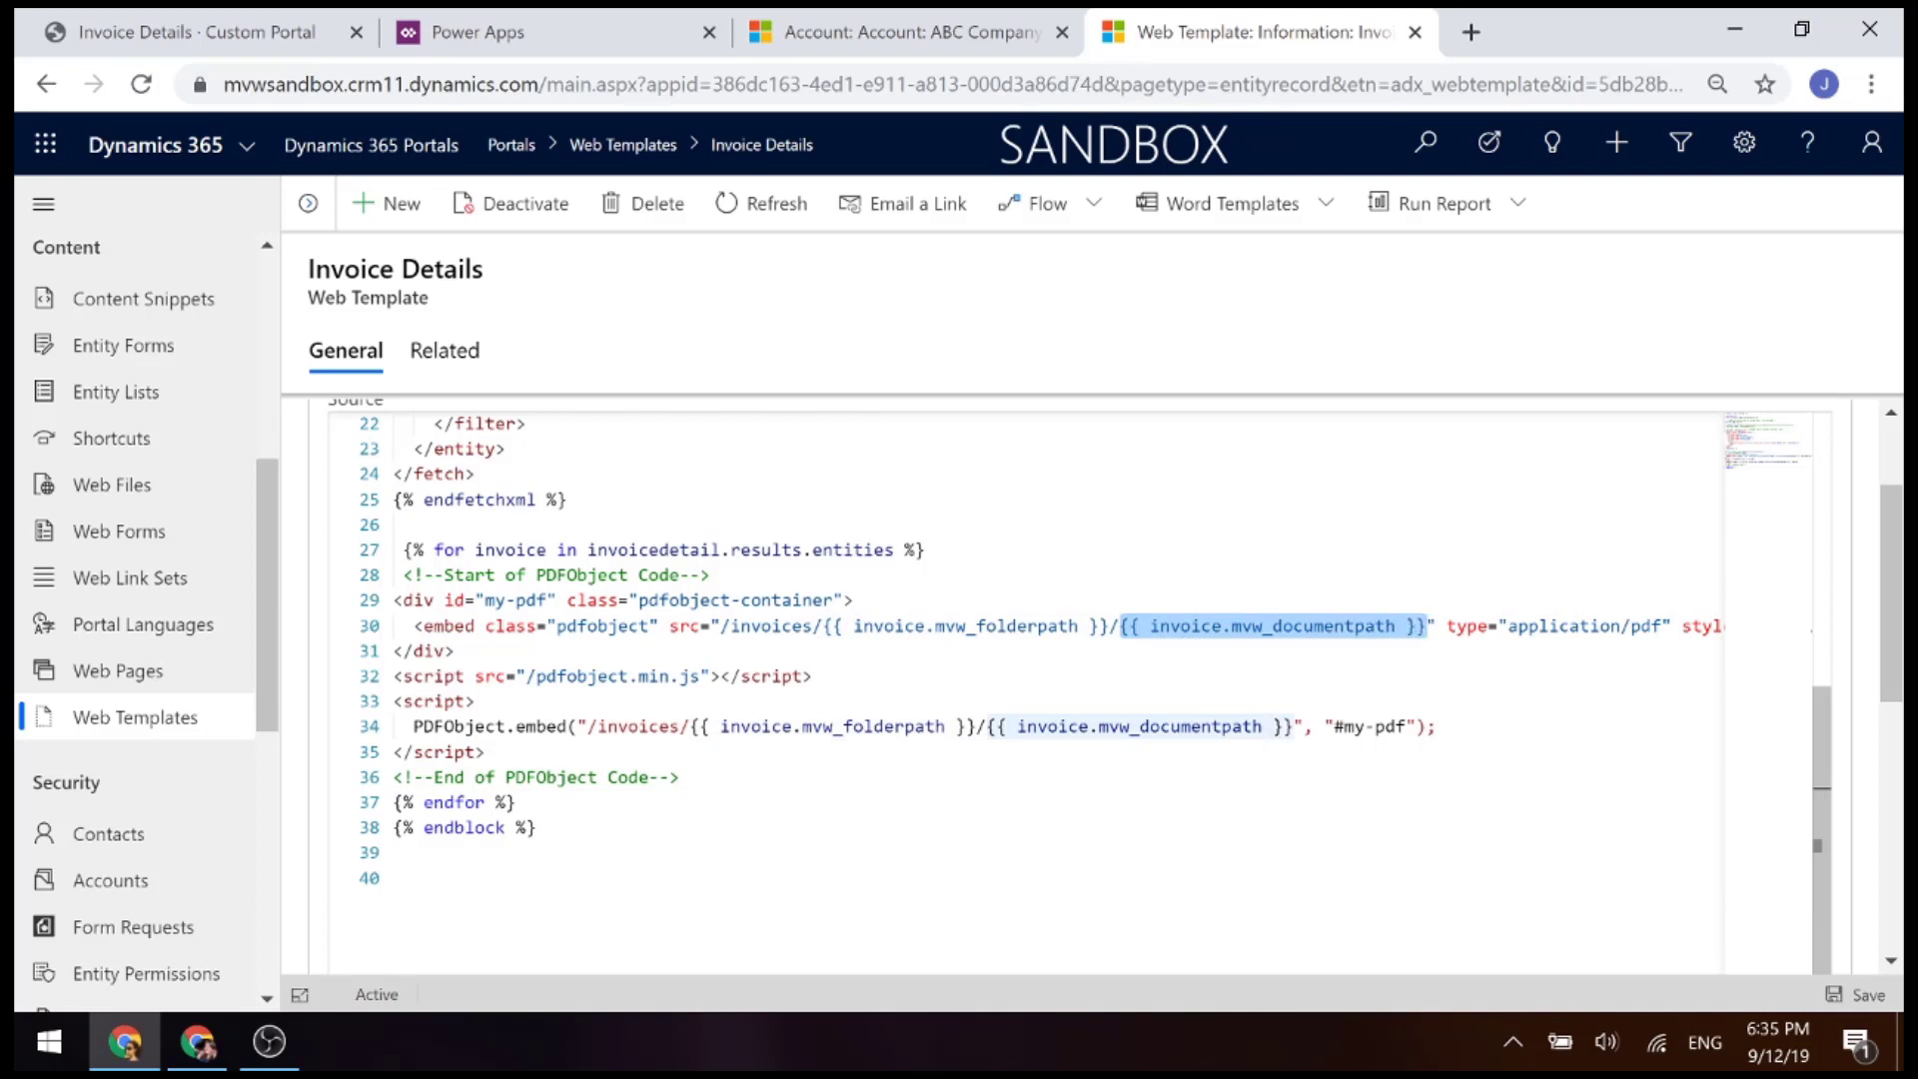
drag(689, 777, 386, 577)
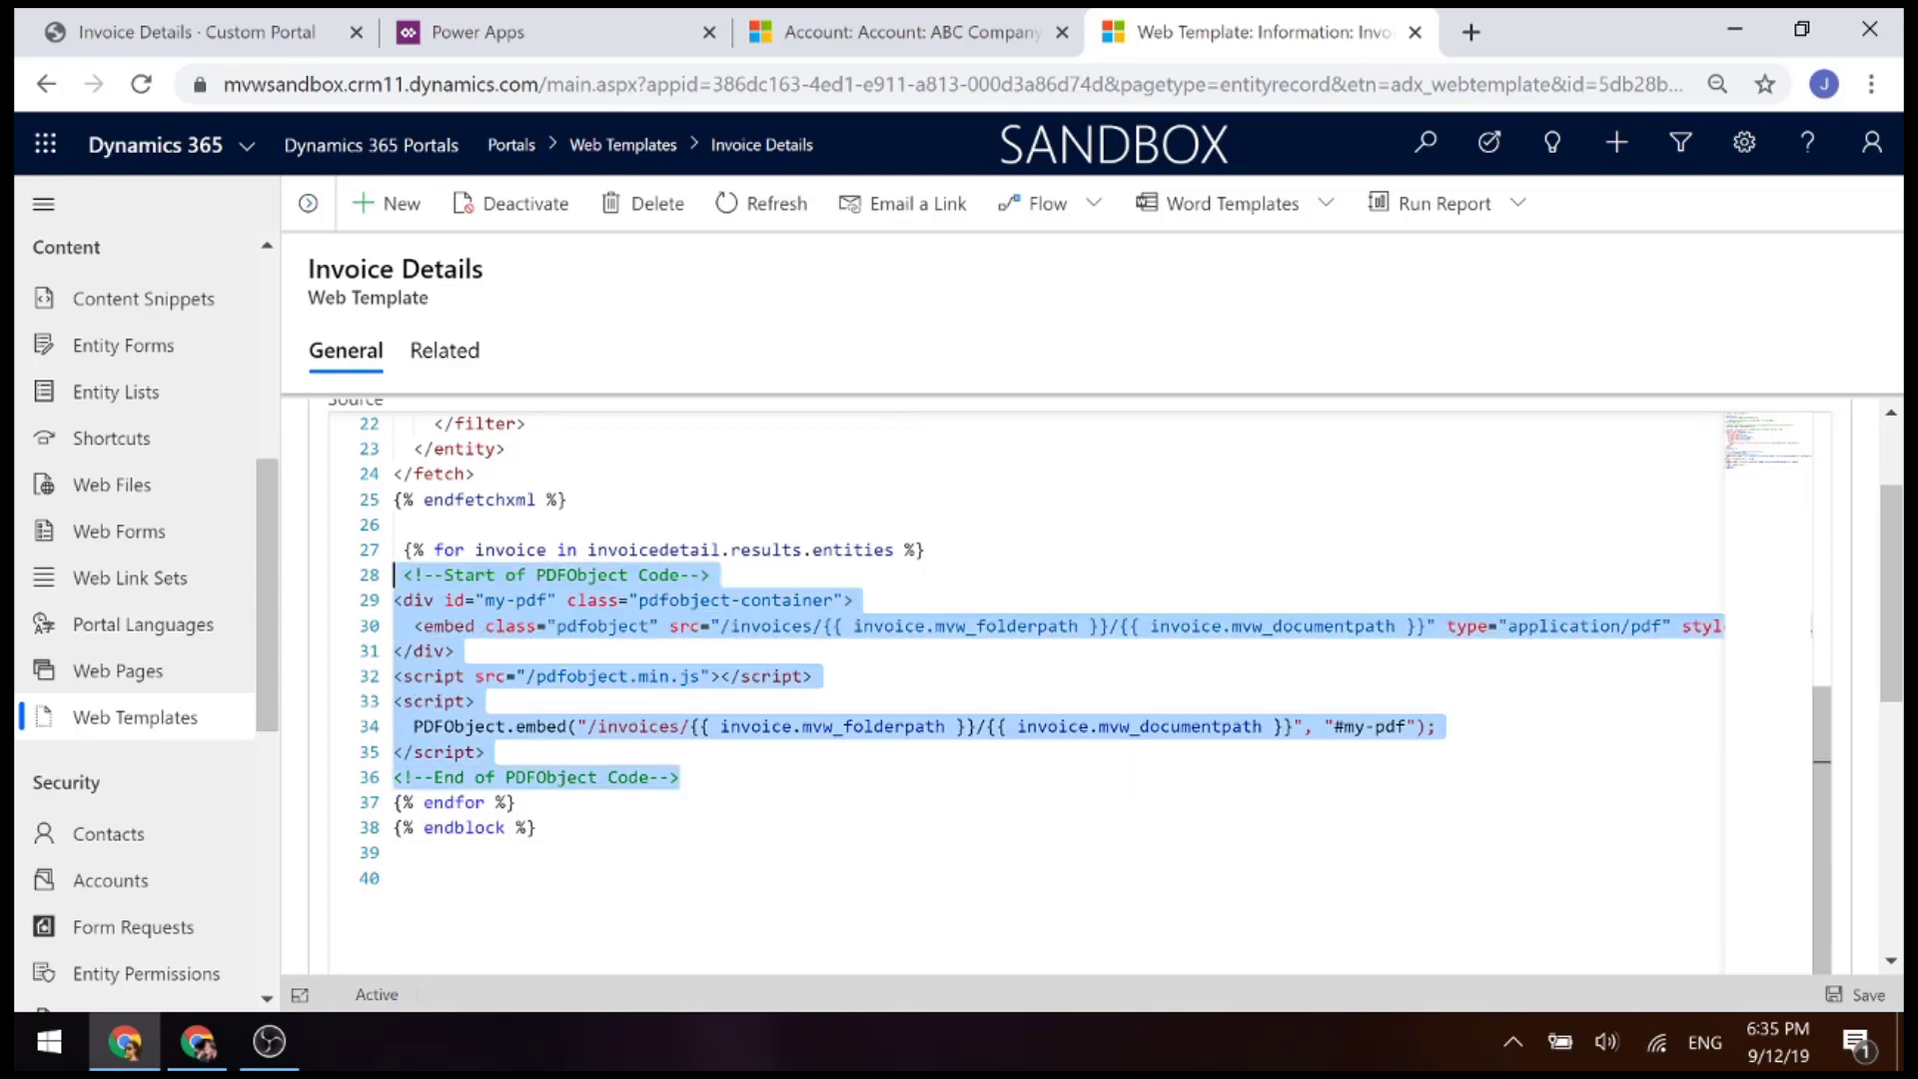
Review the embedded invoice PDF on the portal's Invoice Details page from the document down to the footer and back up
click(233, 14)
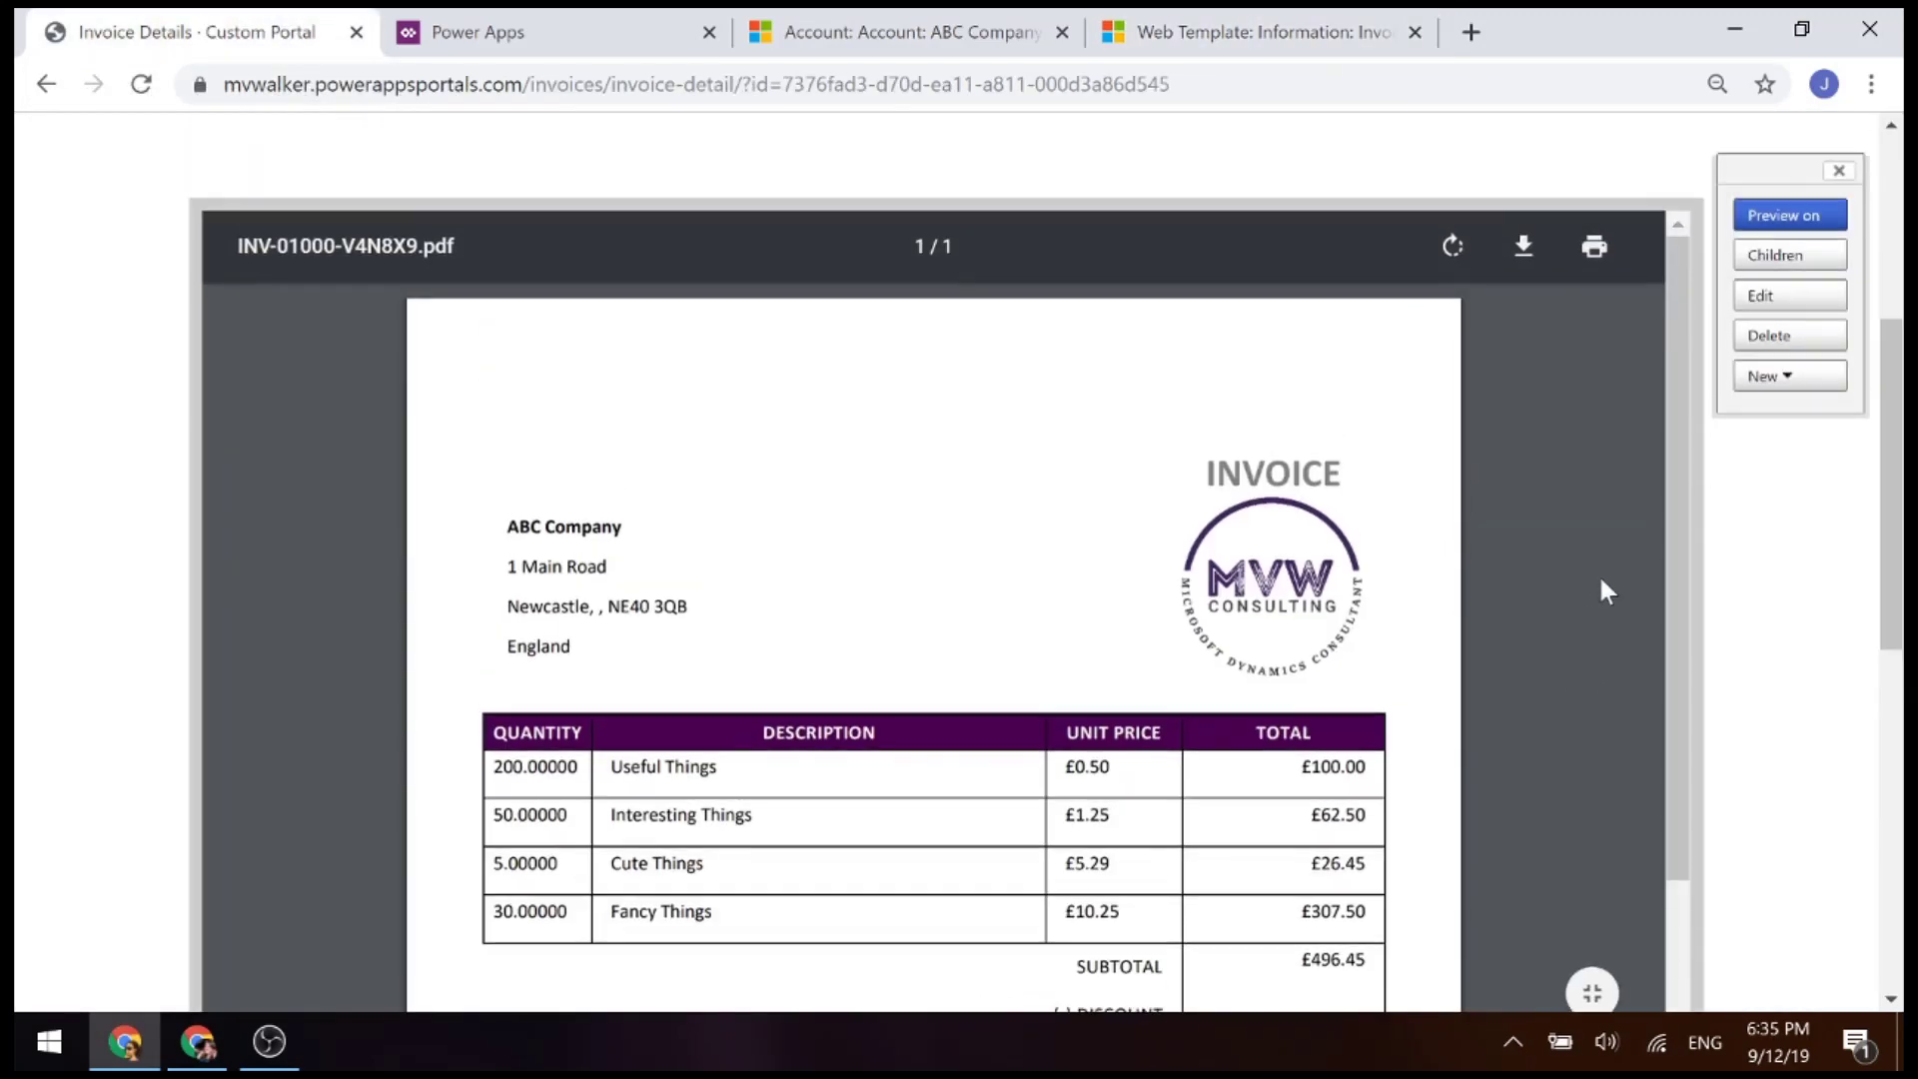
scroll(919, 579, up, 5)
scroll(1815, 757, down, 10)
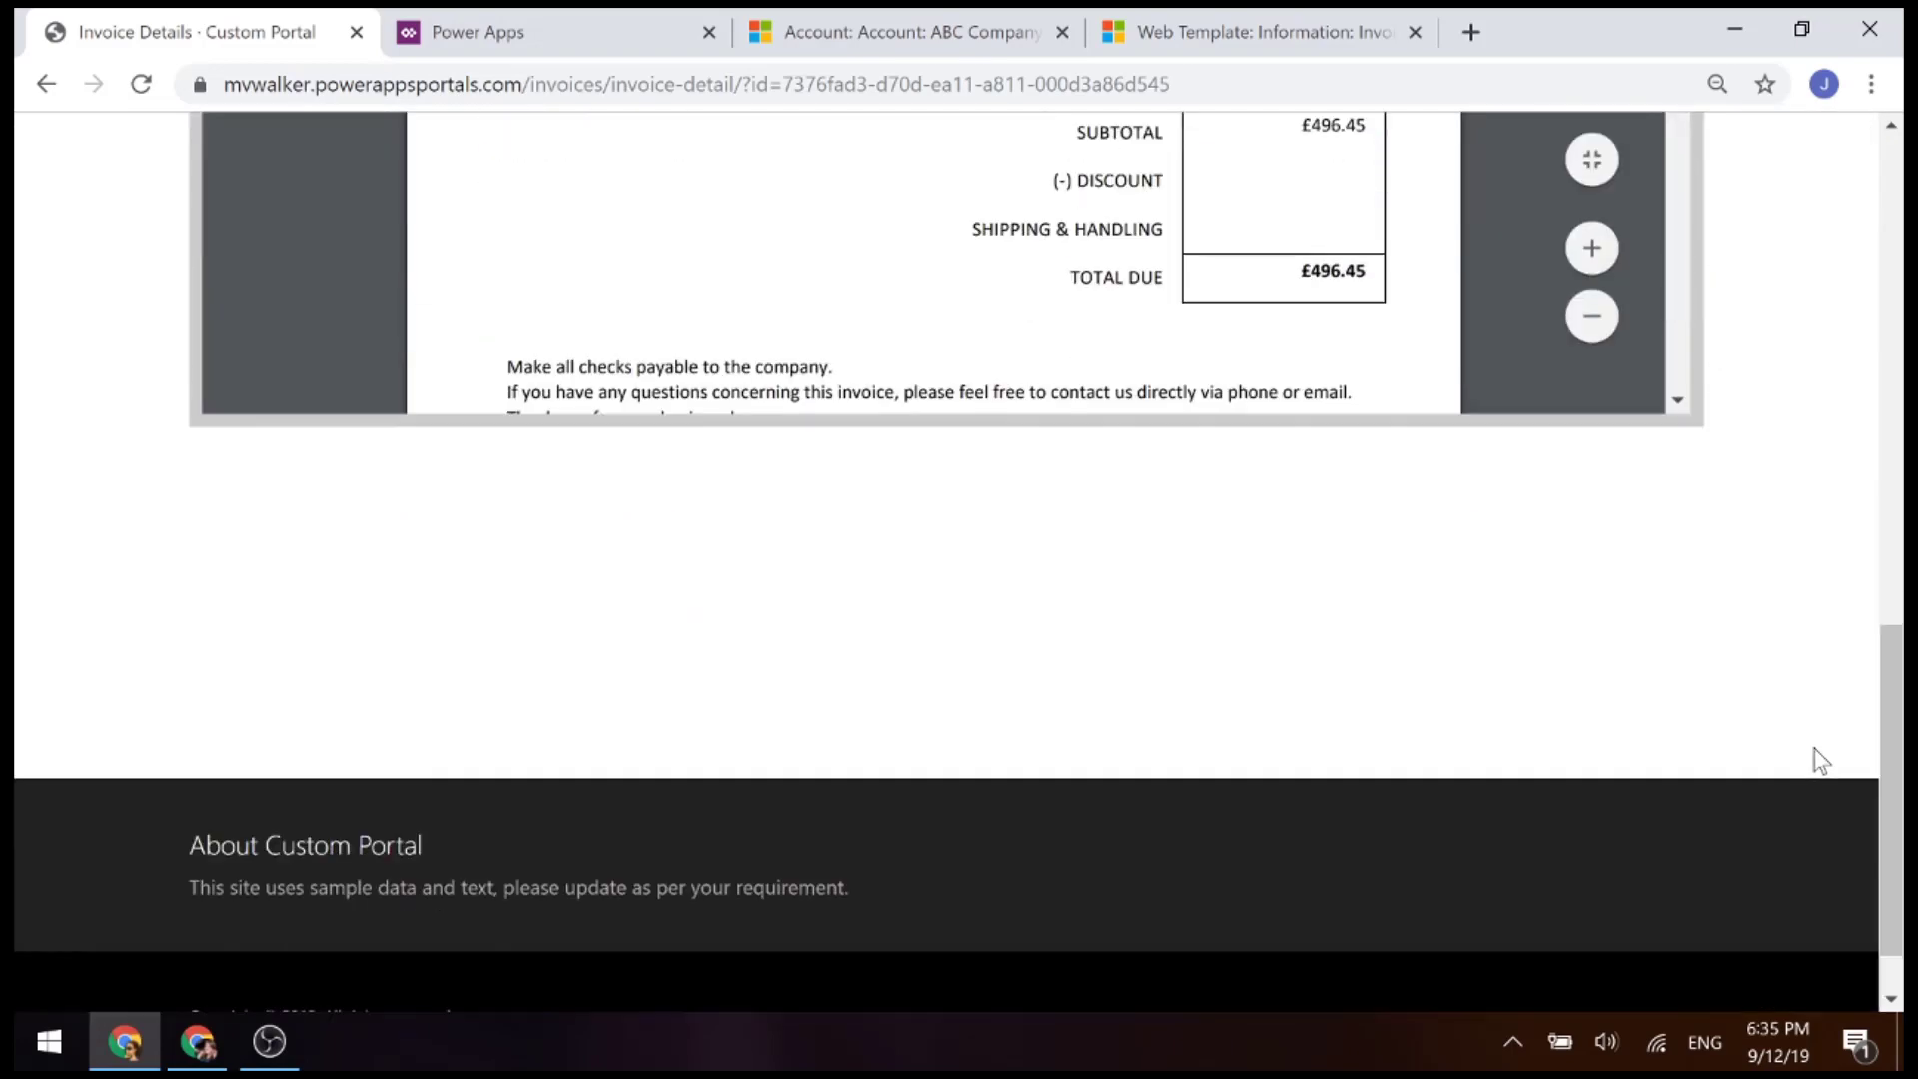
scroll(1818, 759, up, 3)
scroll(1818, 761, up, 7)
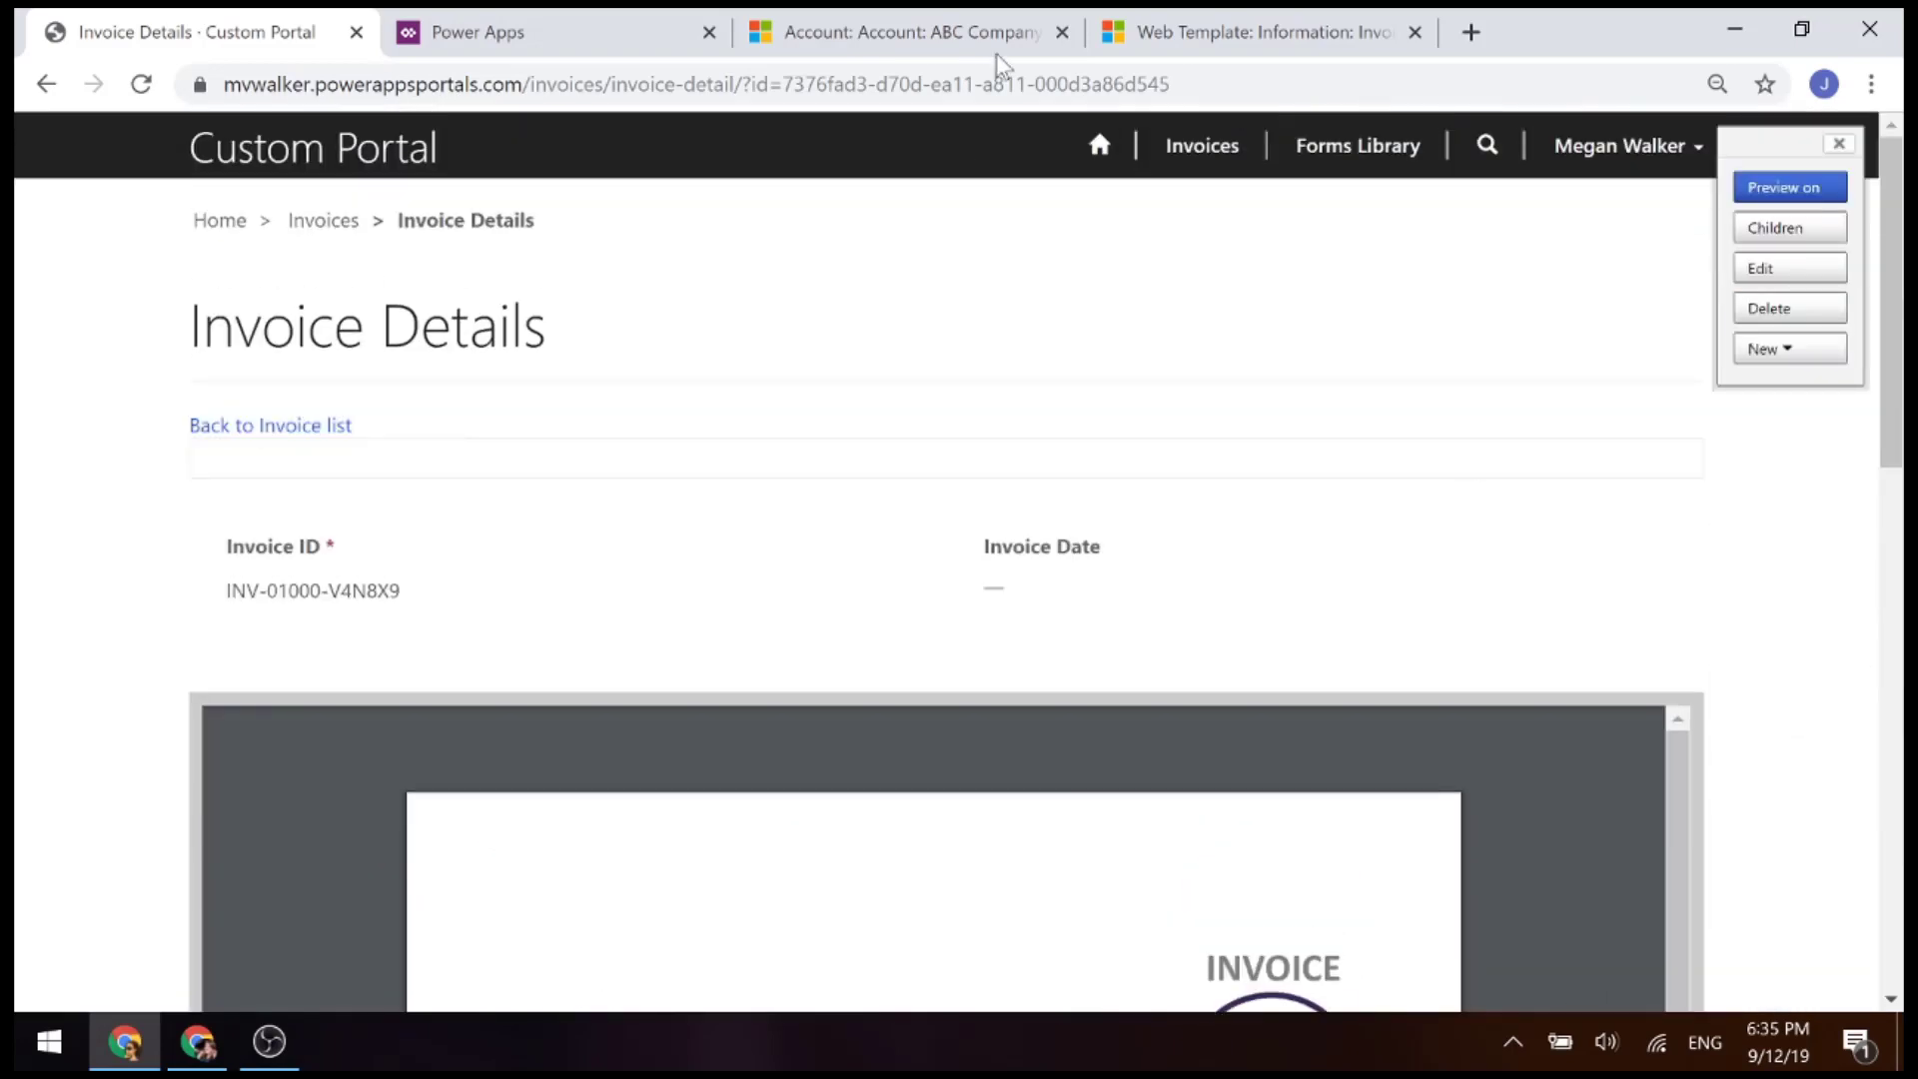
Review the Invoice Details web template source back to its beginning, then return to the Display Portal Documents solution in Power Apps
click(1142, 20)
scroll(1738, 665, down, 3)
scroll(1742, 672, up, 7)
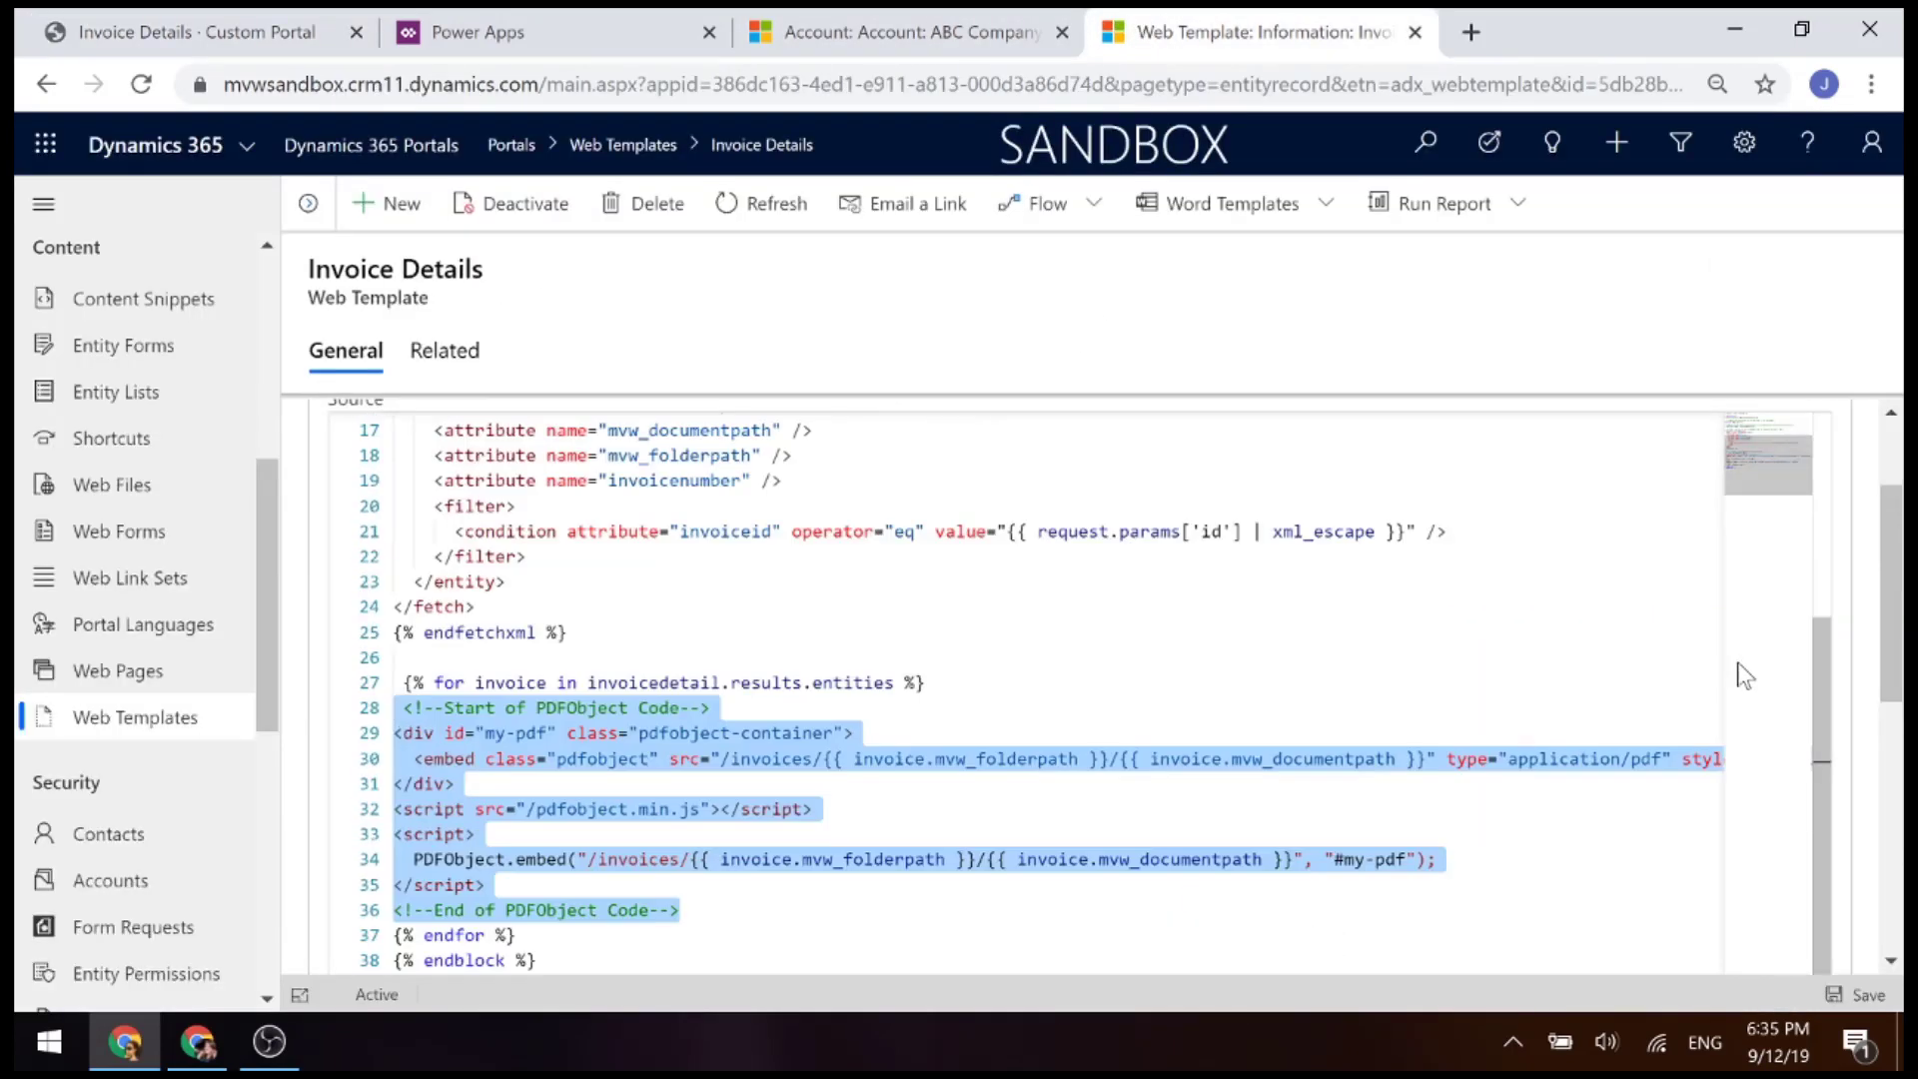
scroll(1743, 675, up, 5)
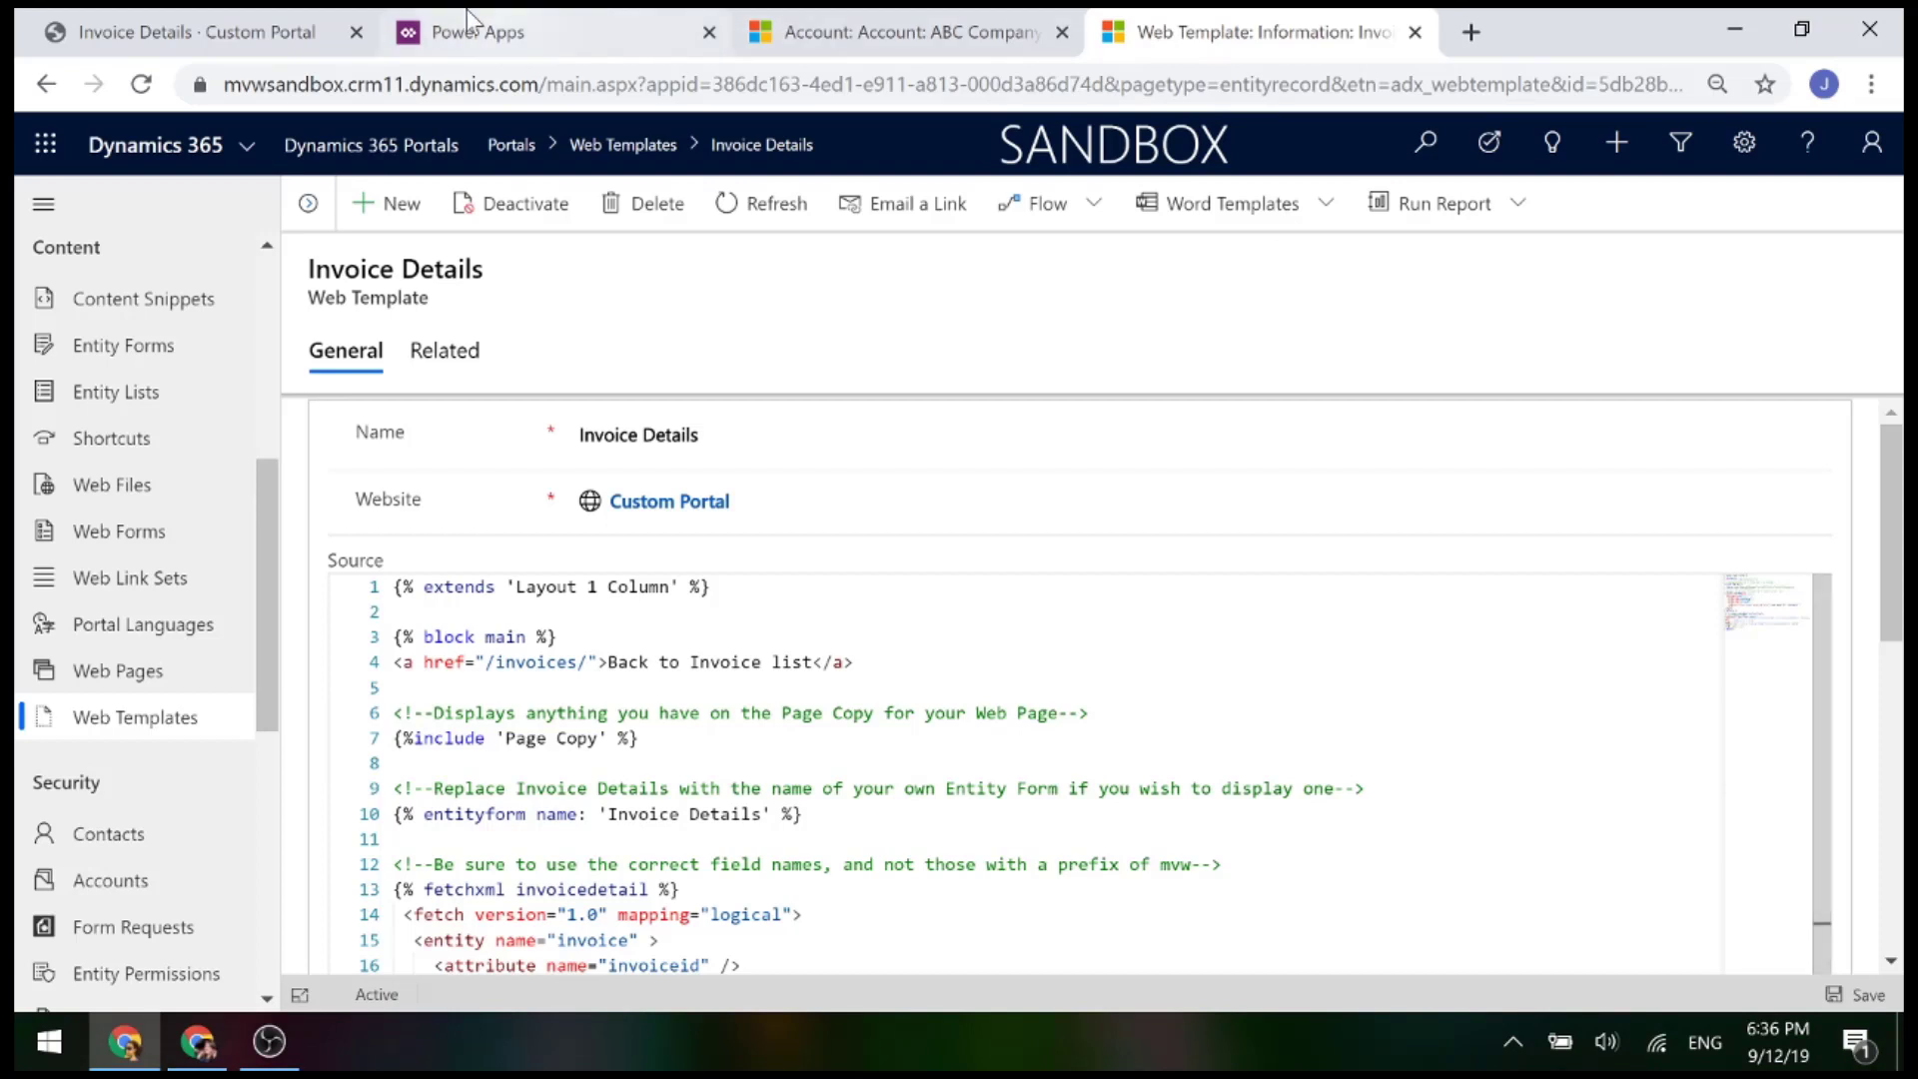
click(505, 30)
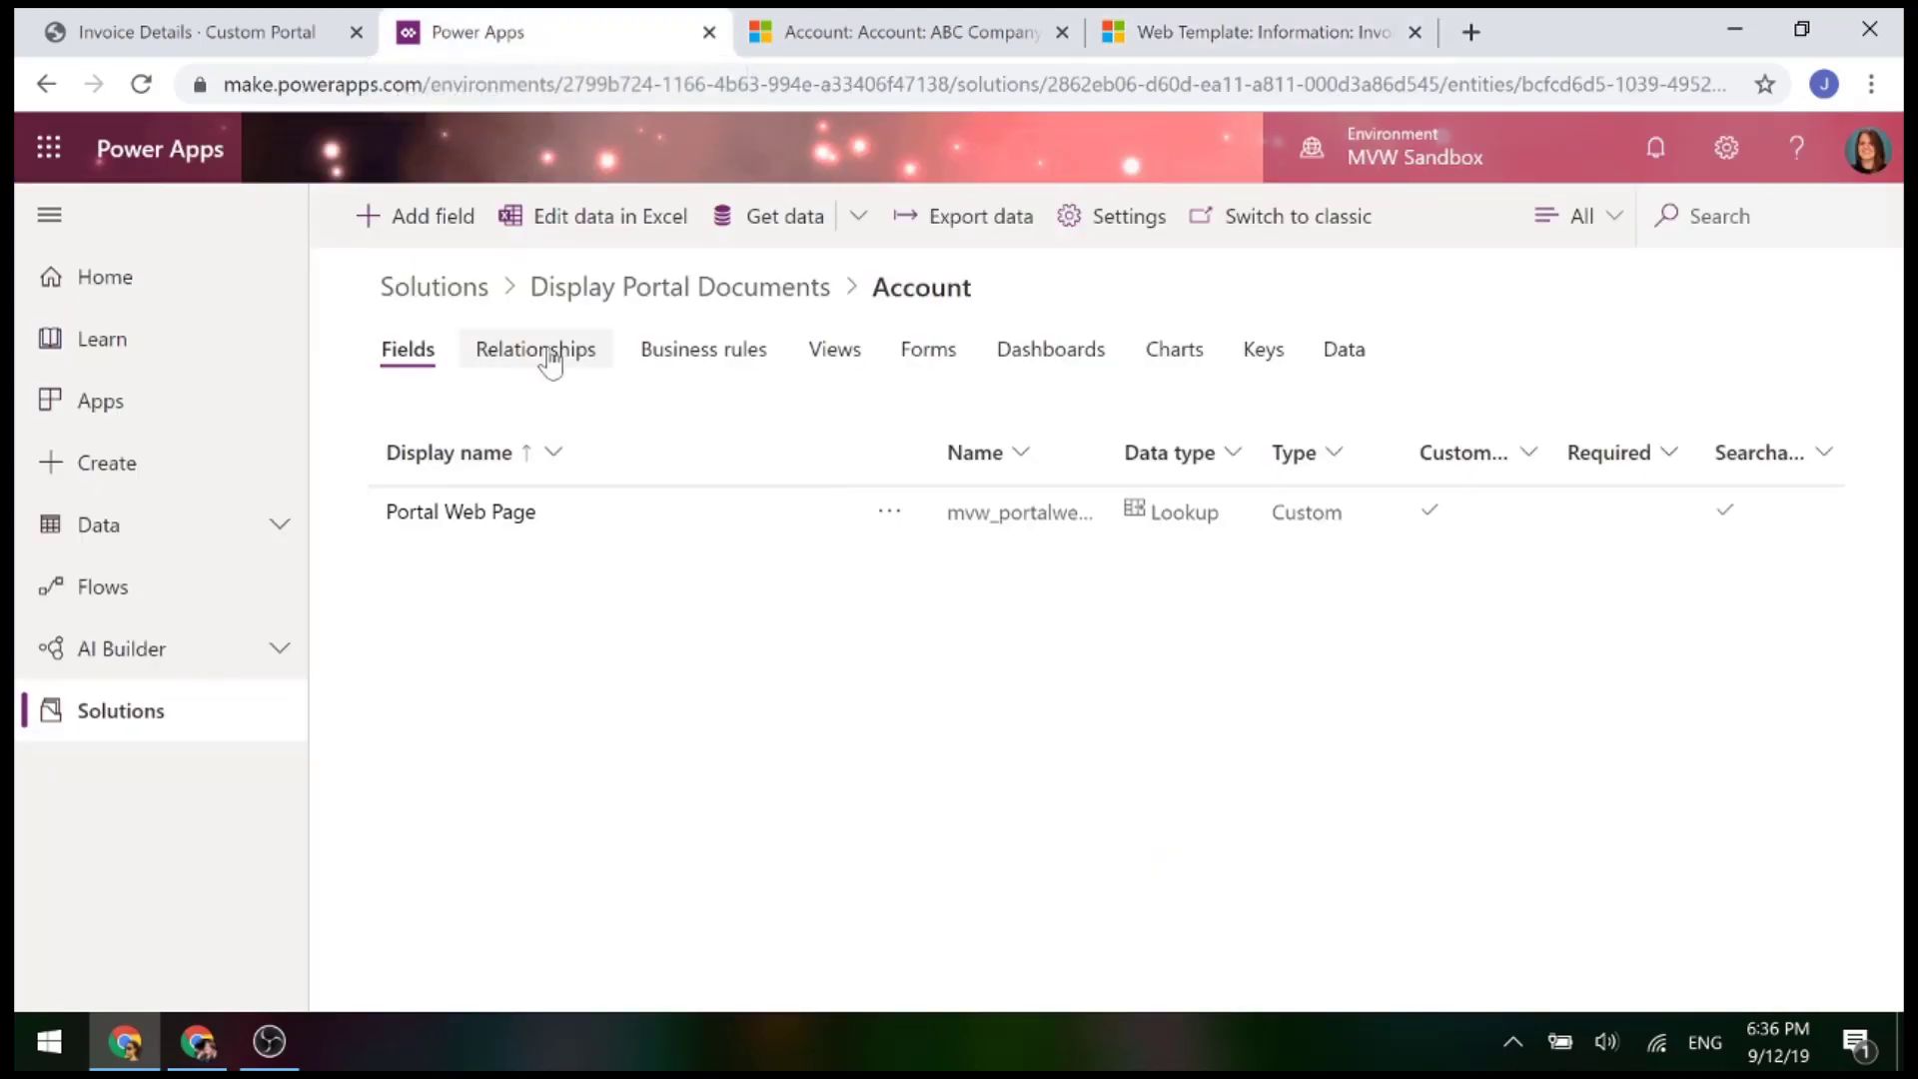
click(713, 292)
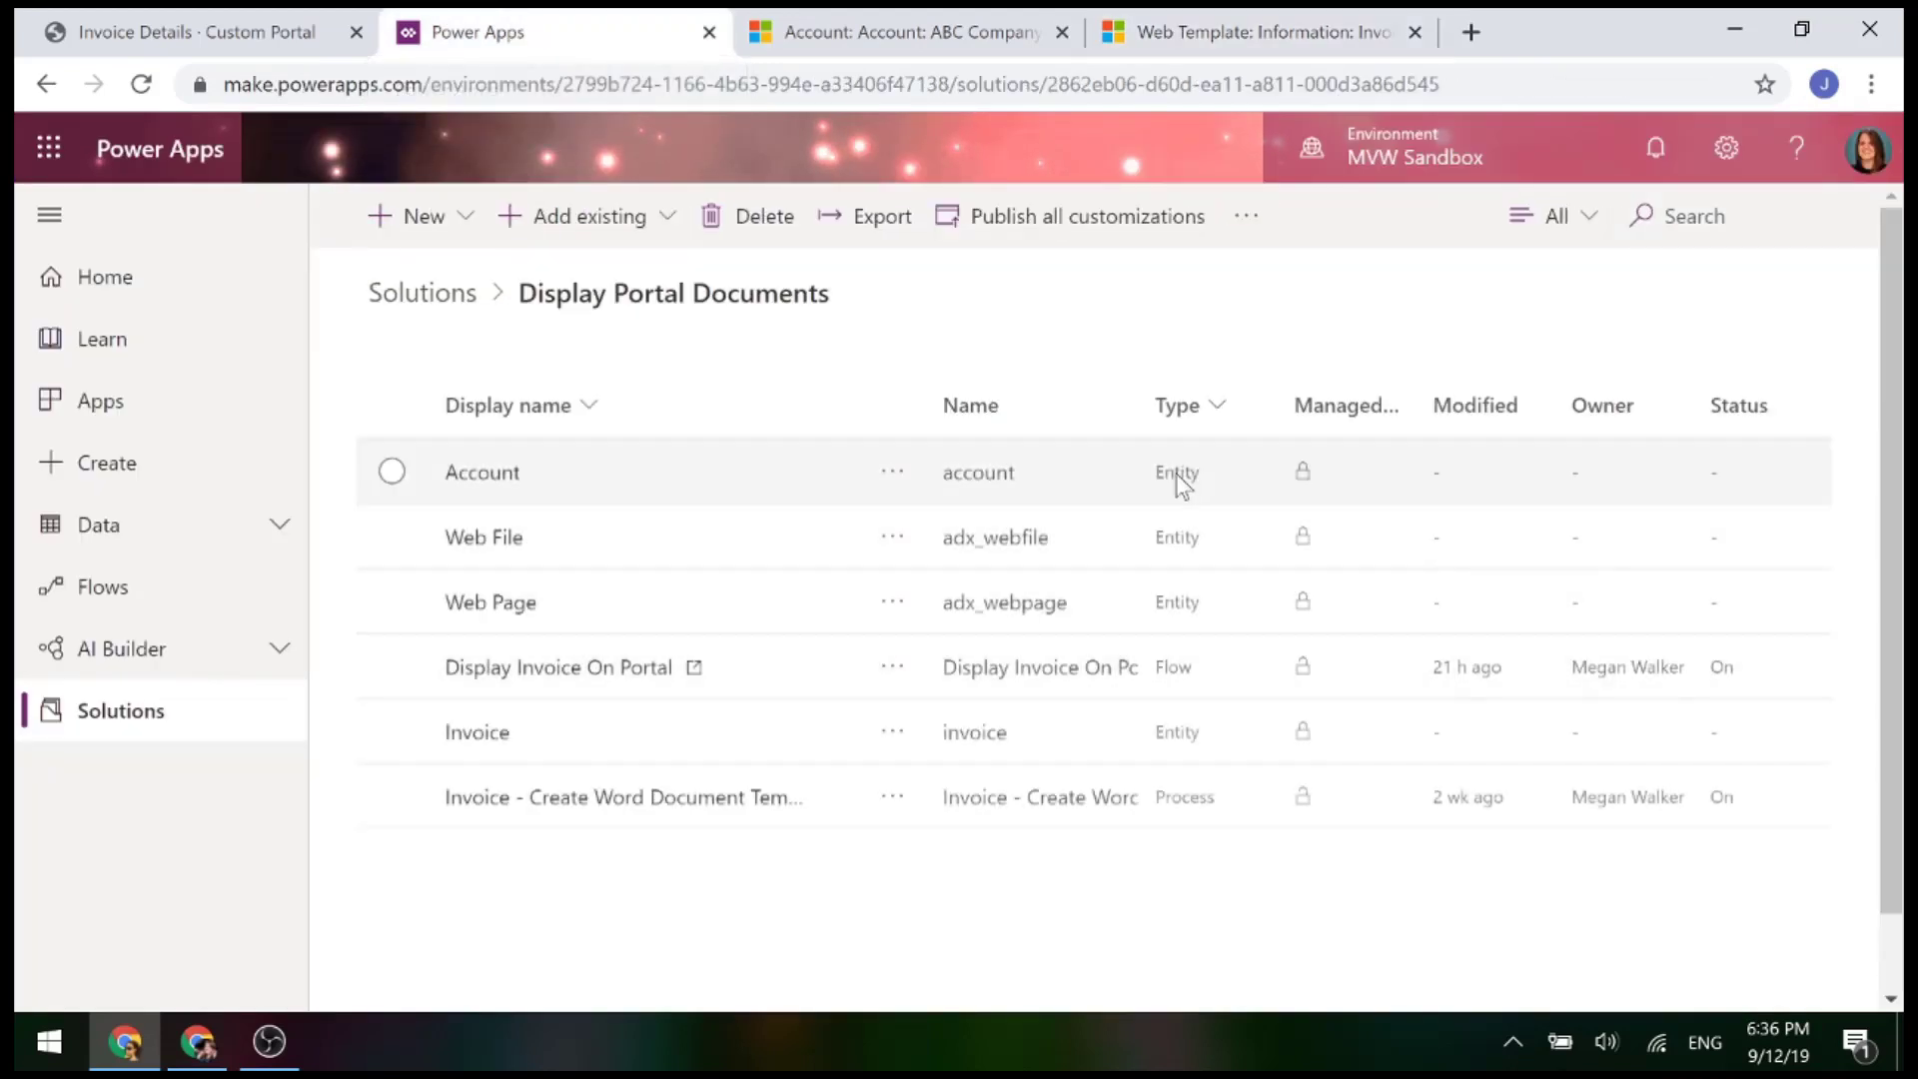
Open the Display Invoice On Portal flow for editing in Power Automate and expand its New Note Created trigger
click(540, 667)
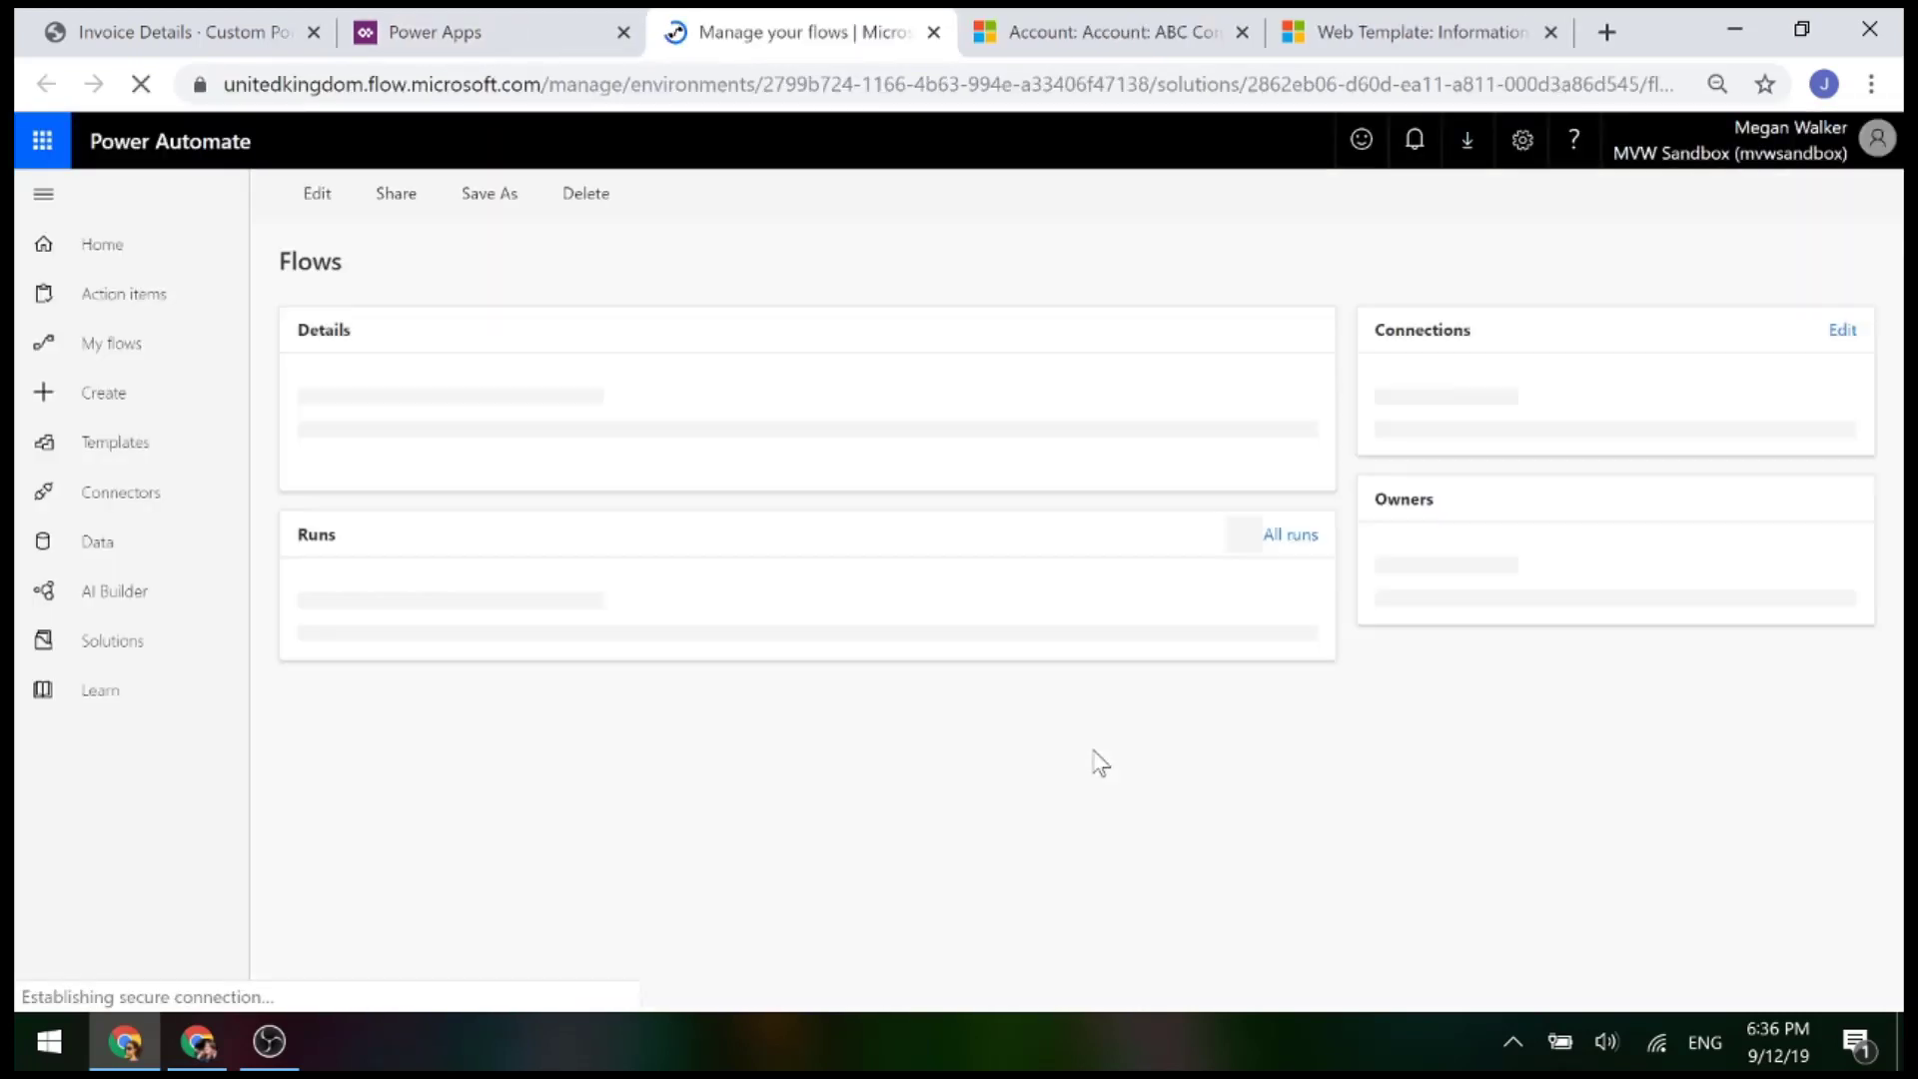
click(315, 218)
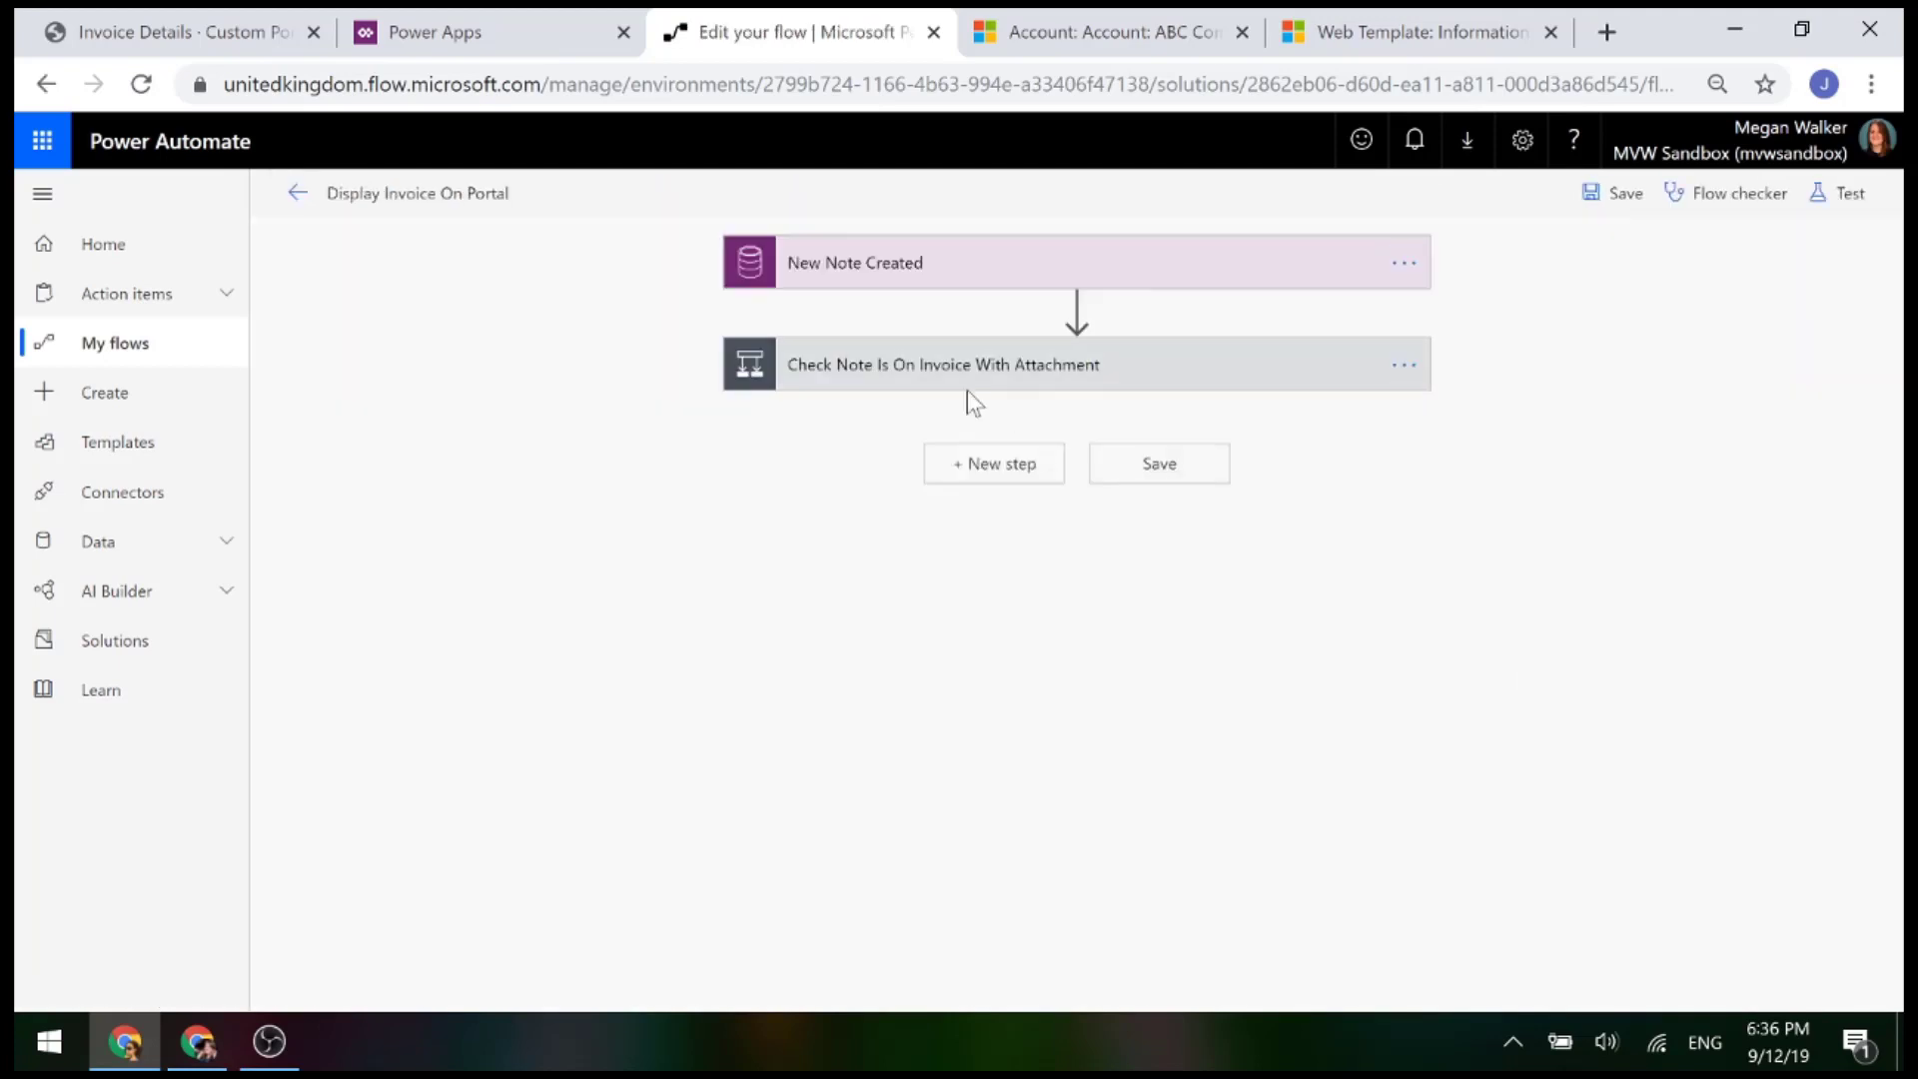
click(879, 268)
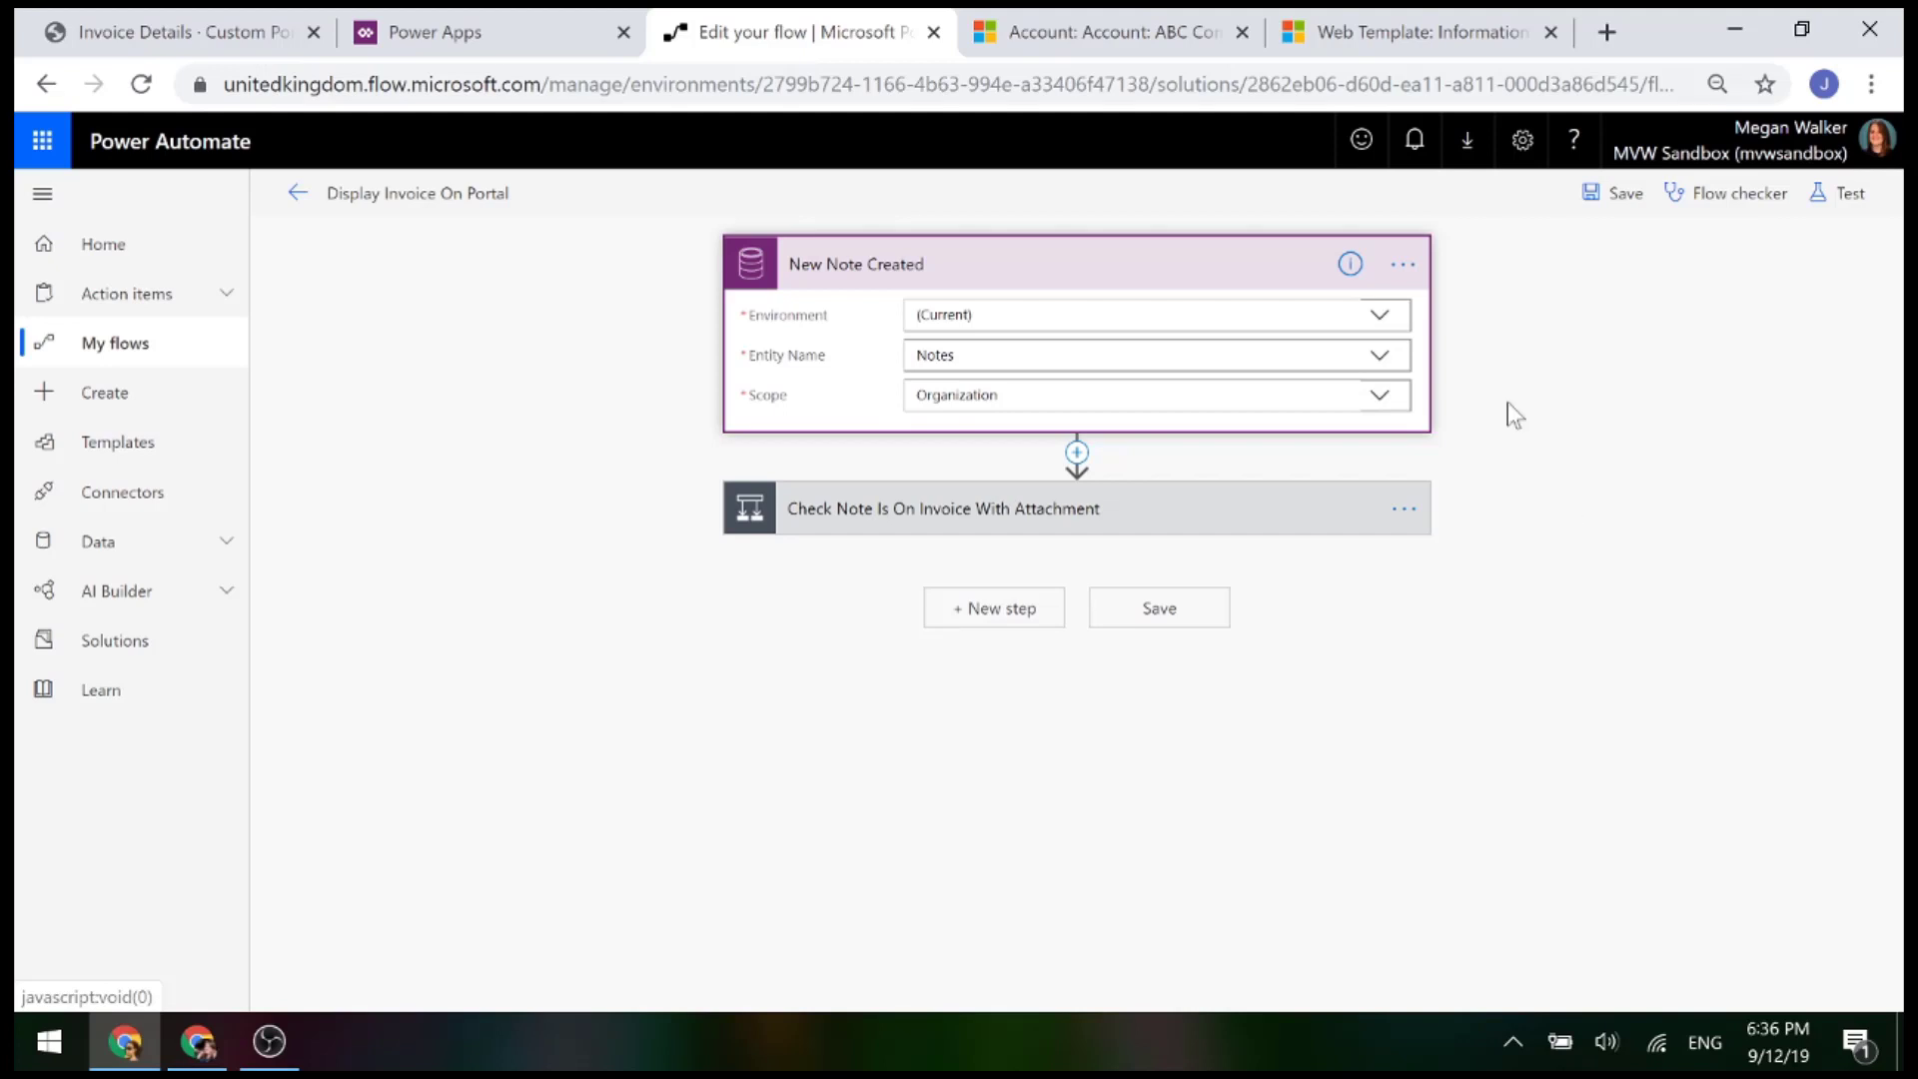
Return to the INVOICE-1234 record in Dynamics 365 and set Display On Portal to Yes
click(1121, 42)
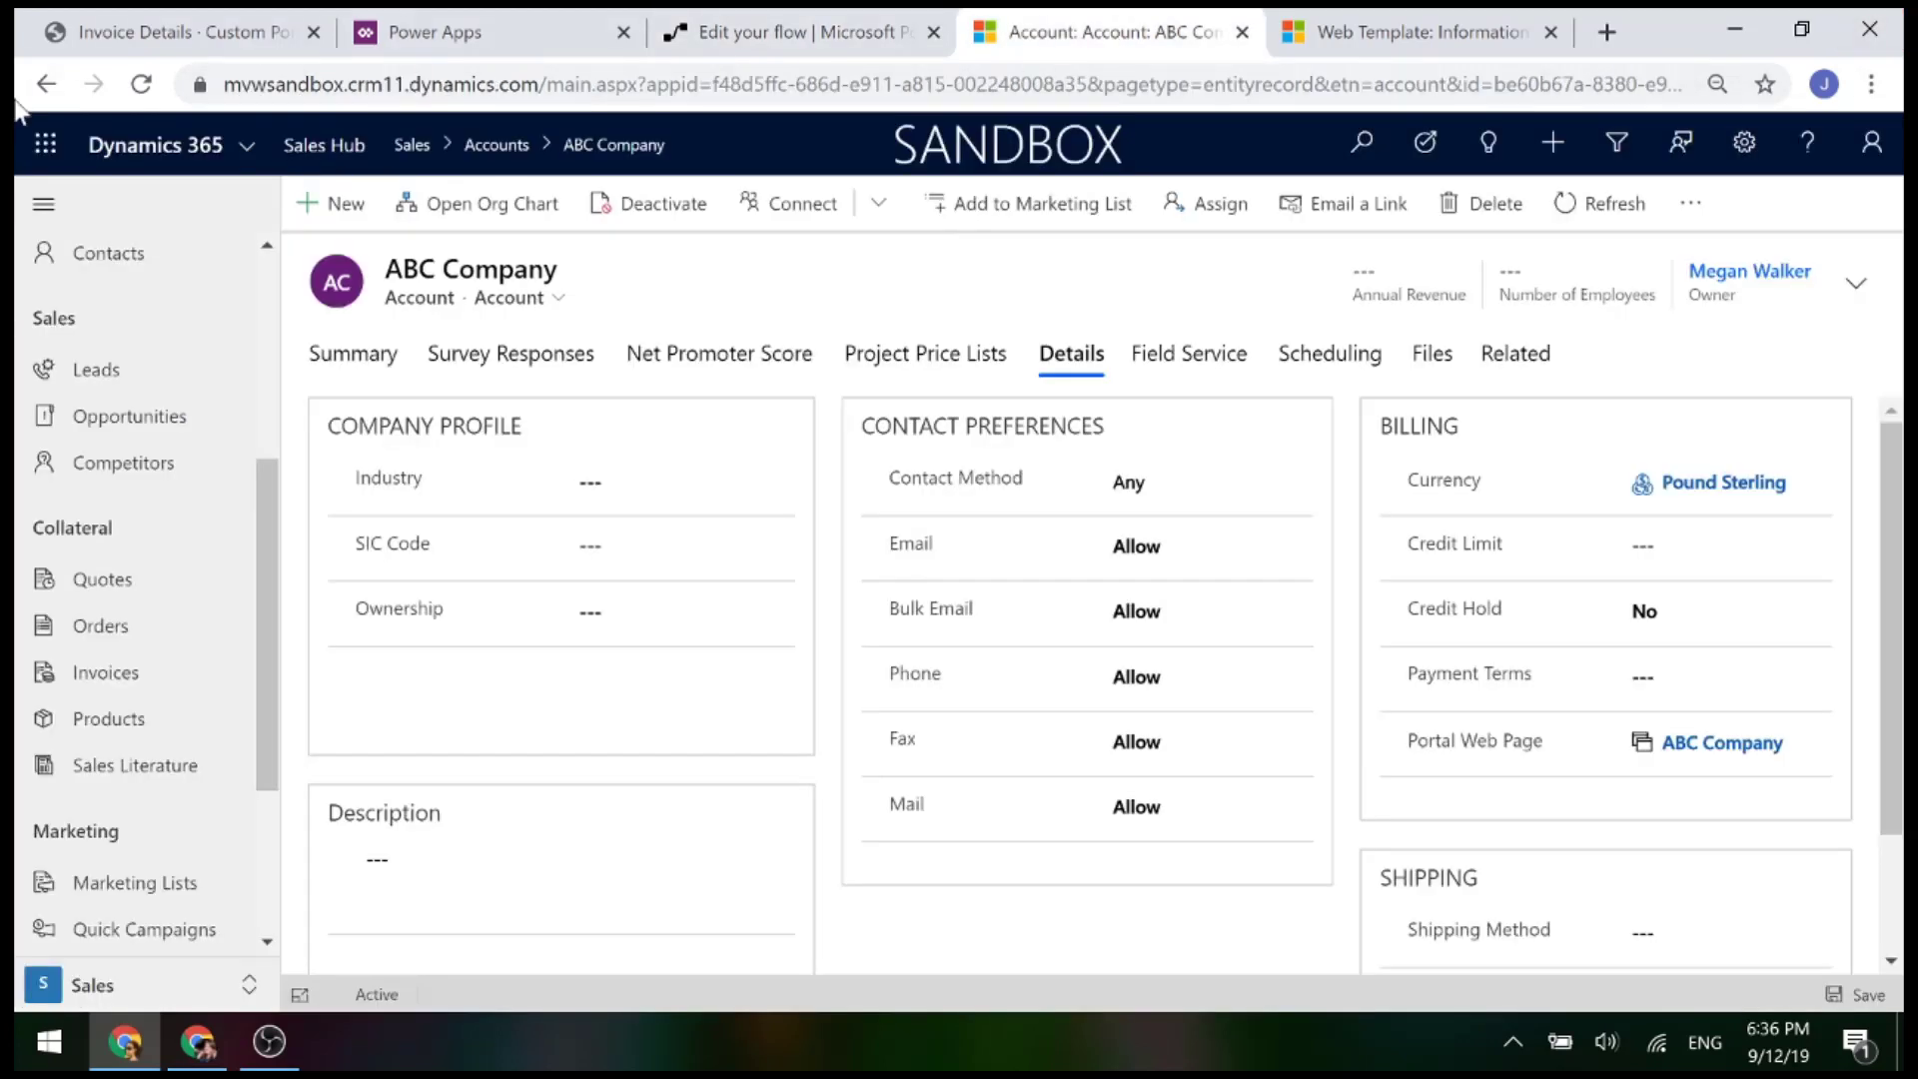
click(40, 86)
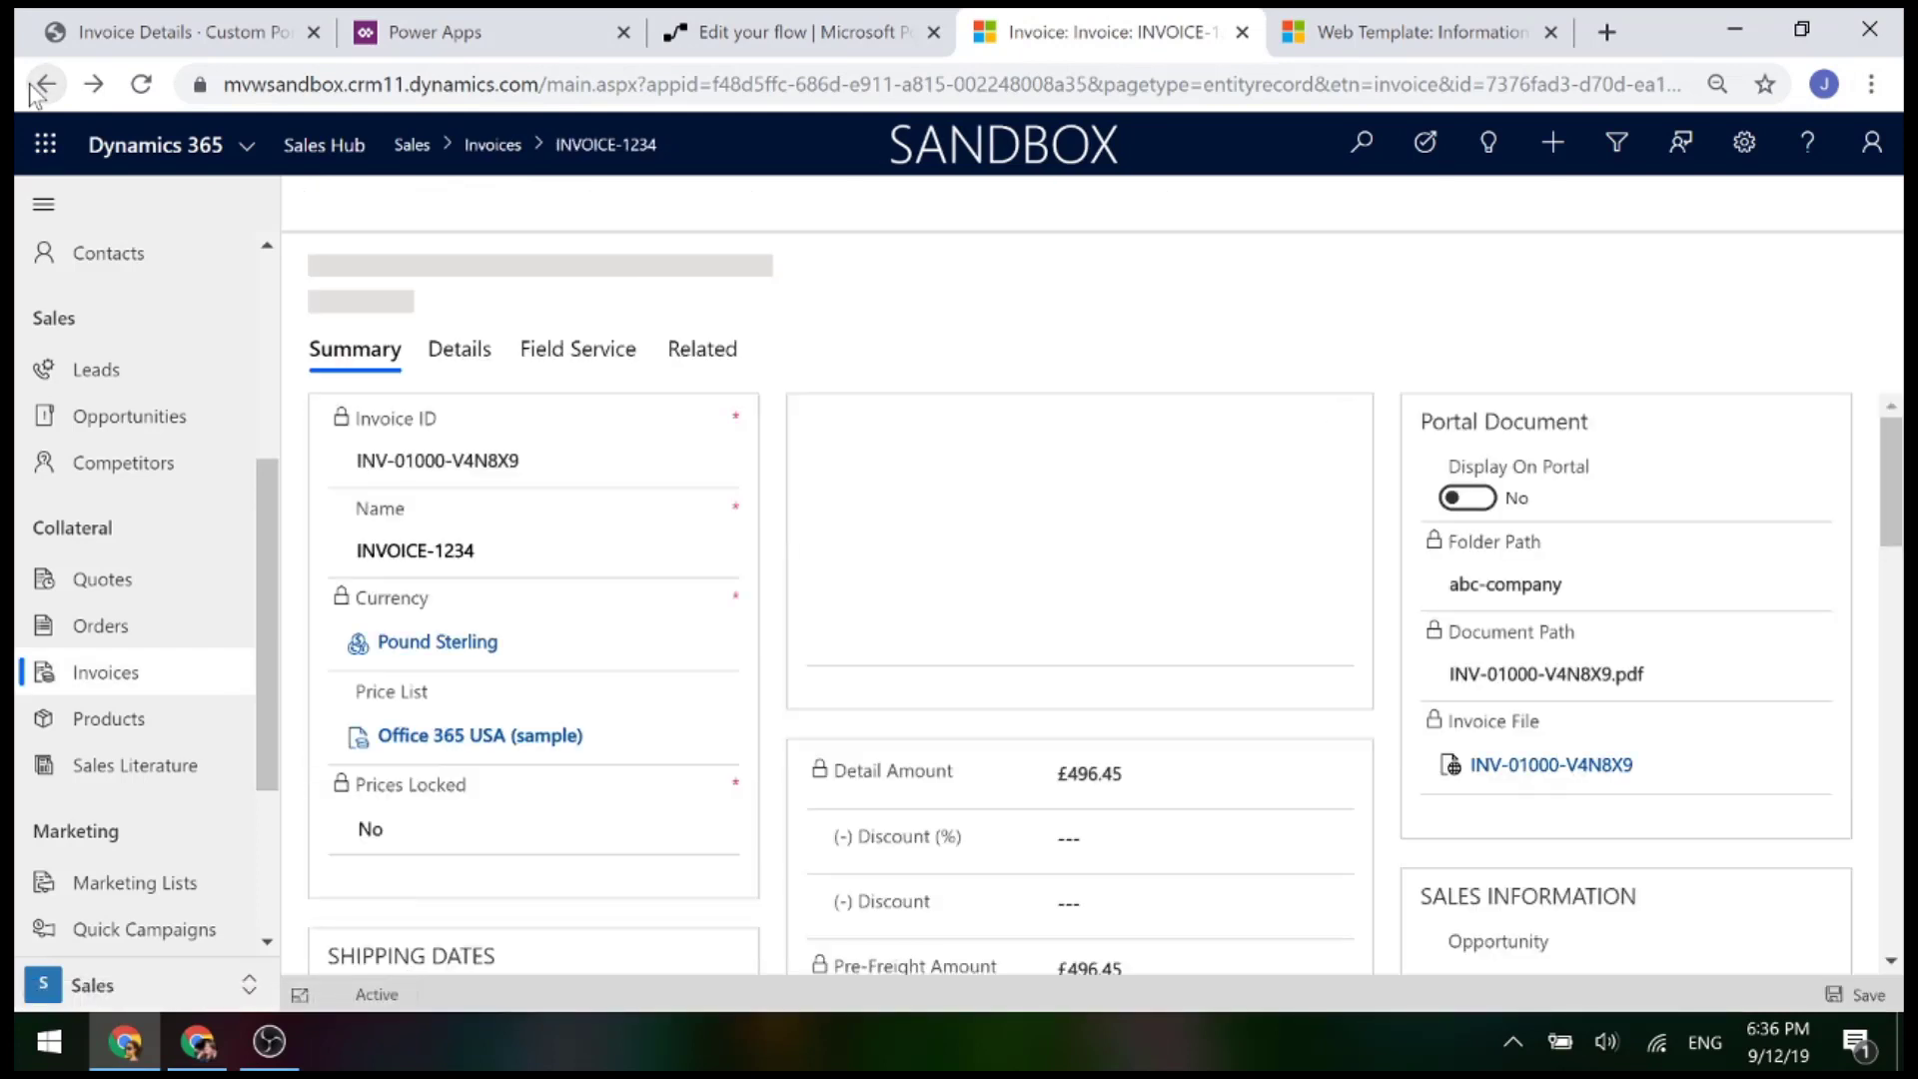
click(1468, 503)
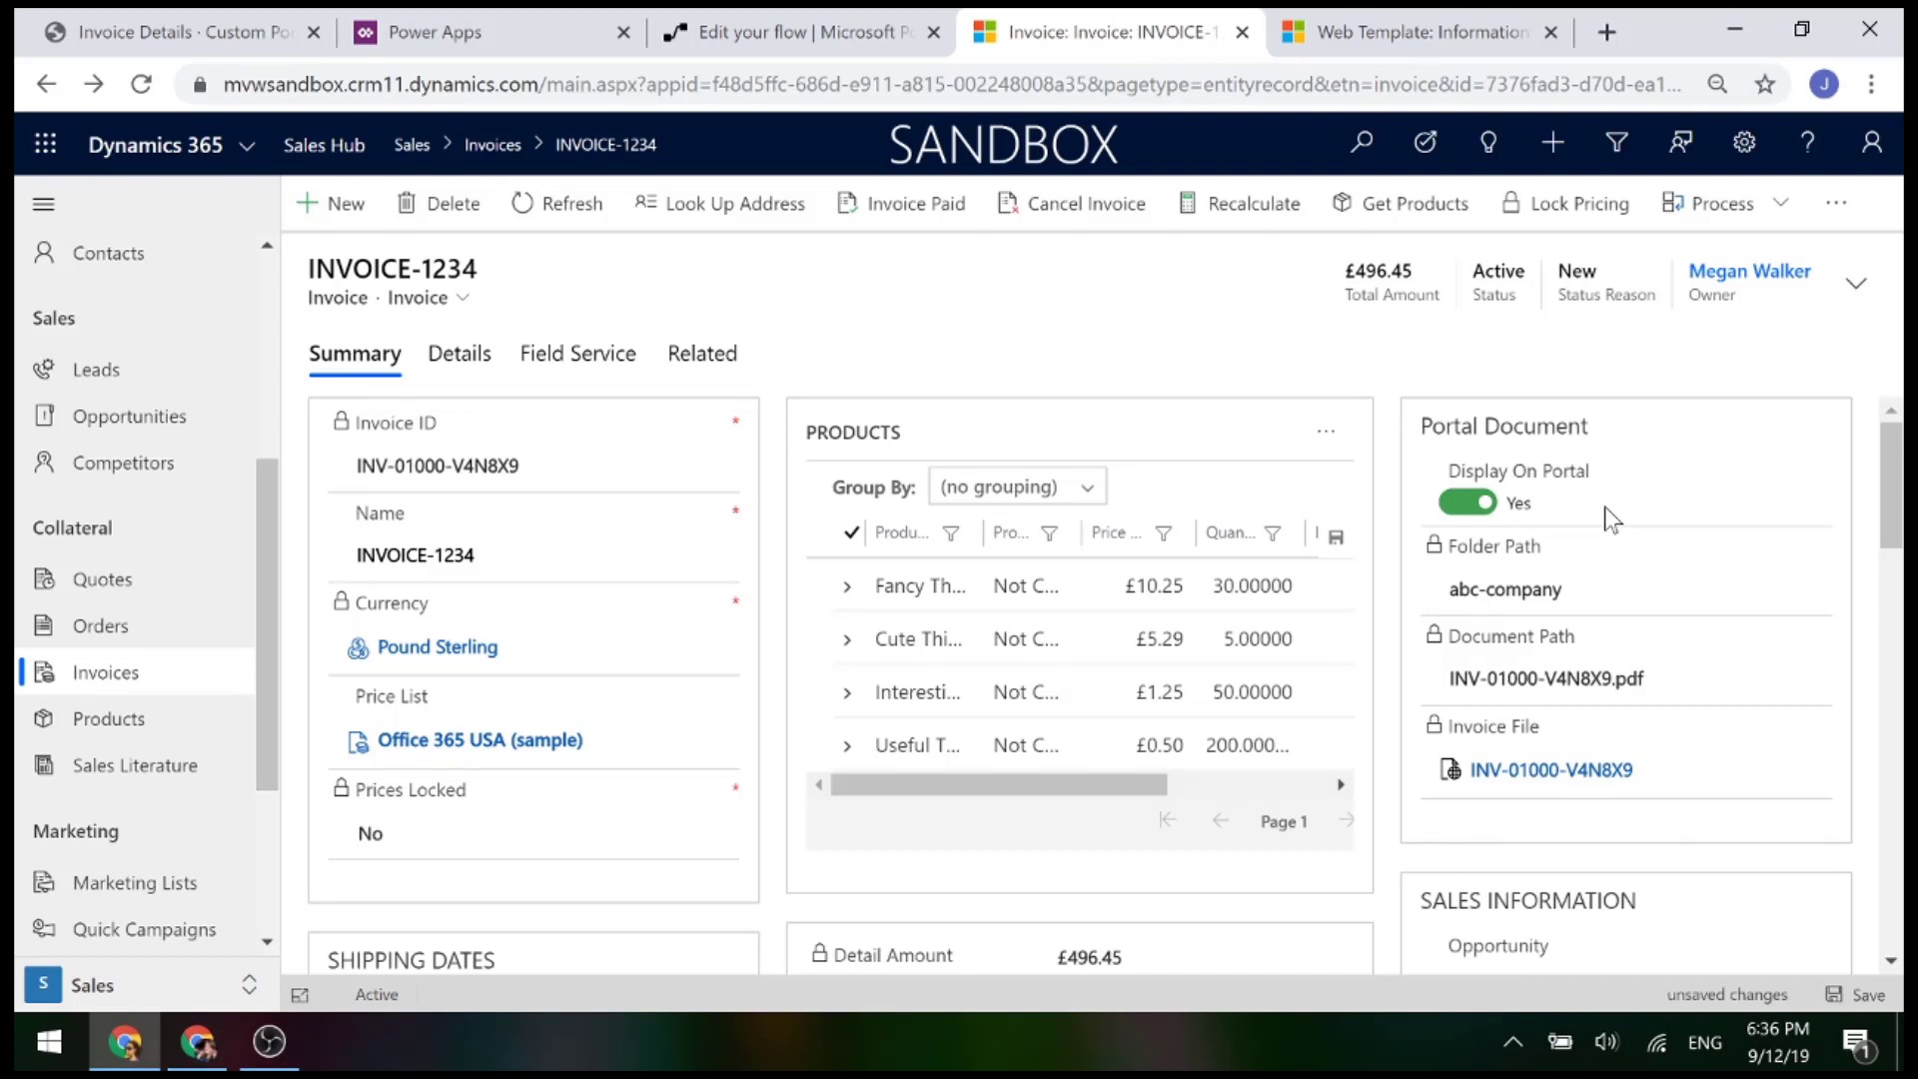
Go back to the flow in Power Automate, expand Check Note Is On Invoice With Attachment and inspect its equals expression
click(771, 33)
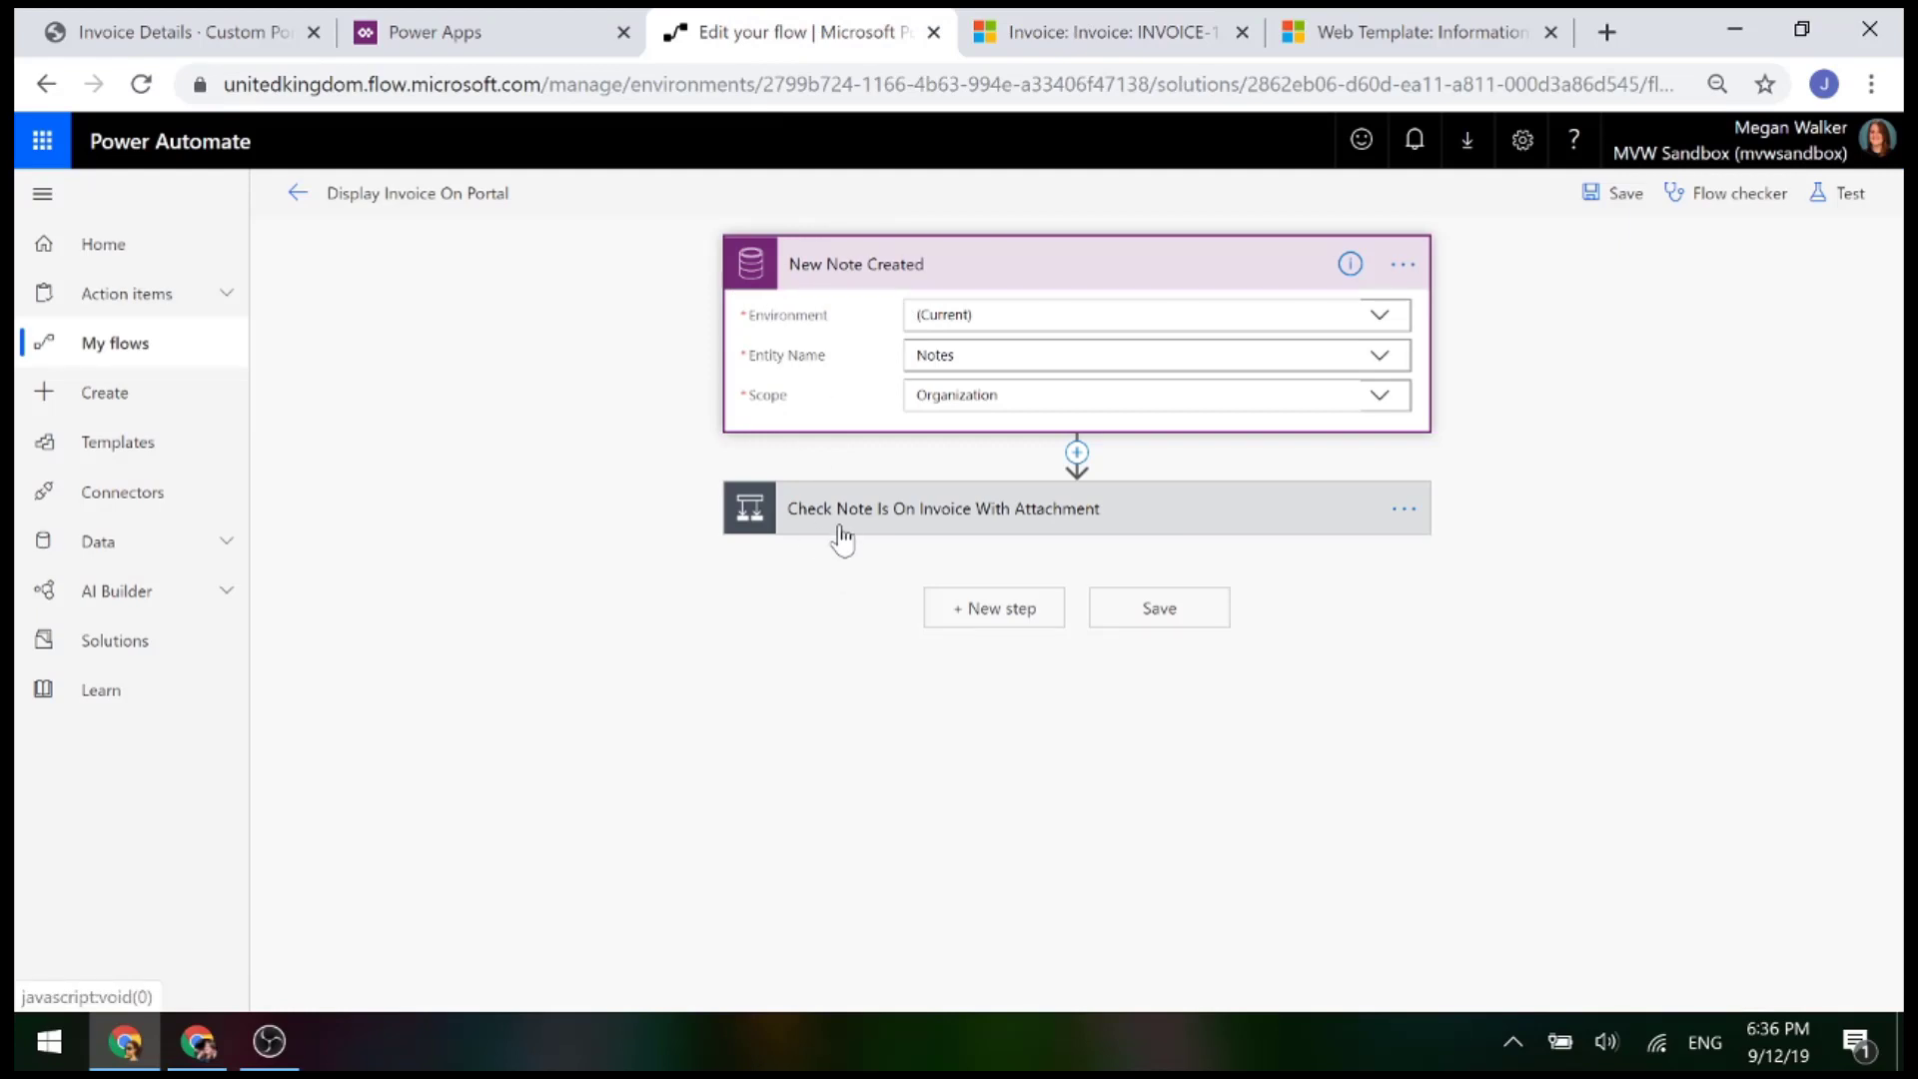
click(1299, 517)
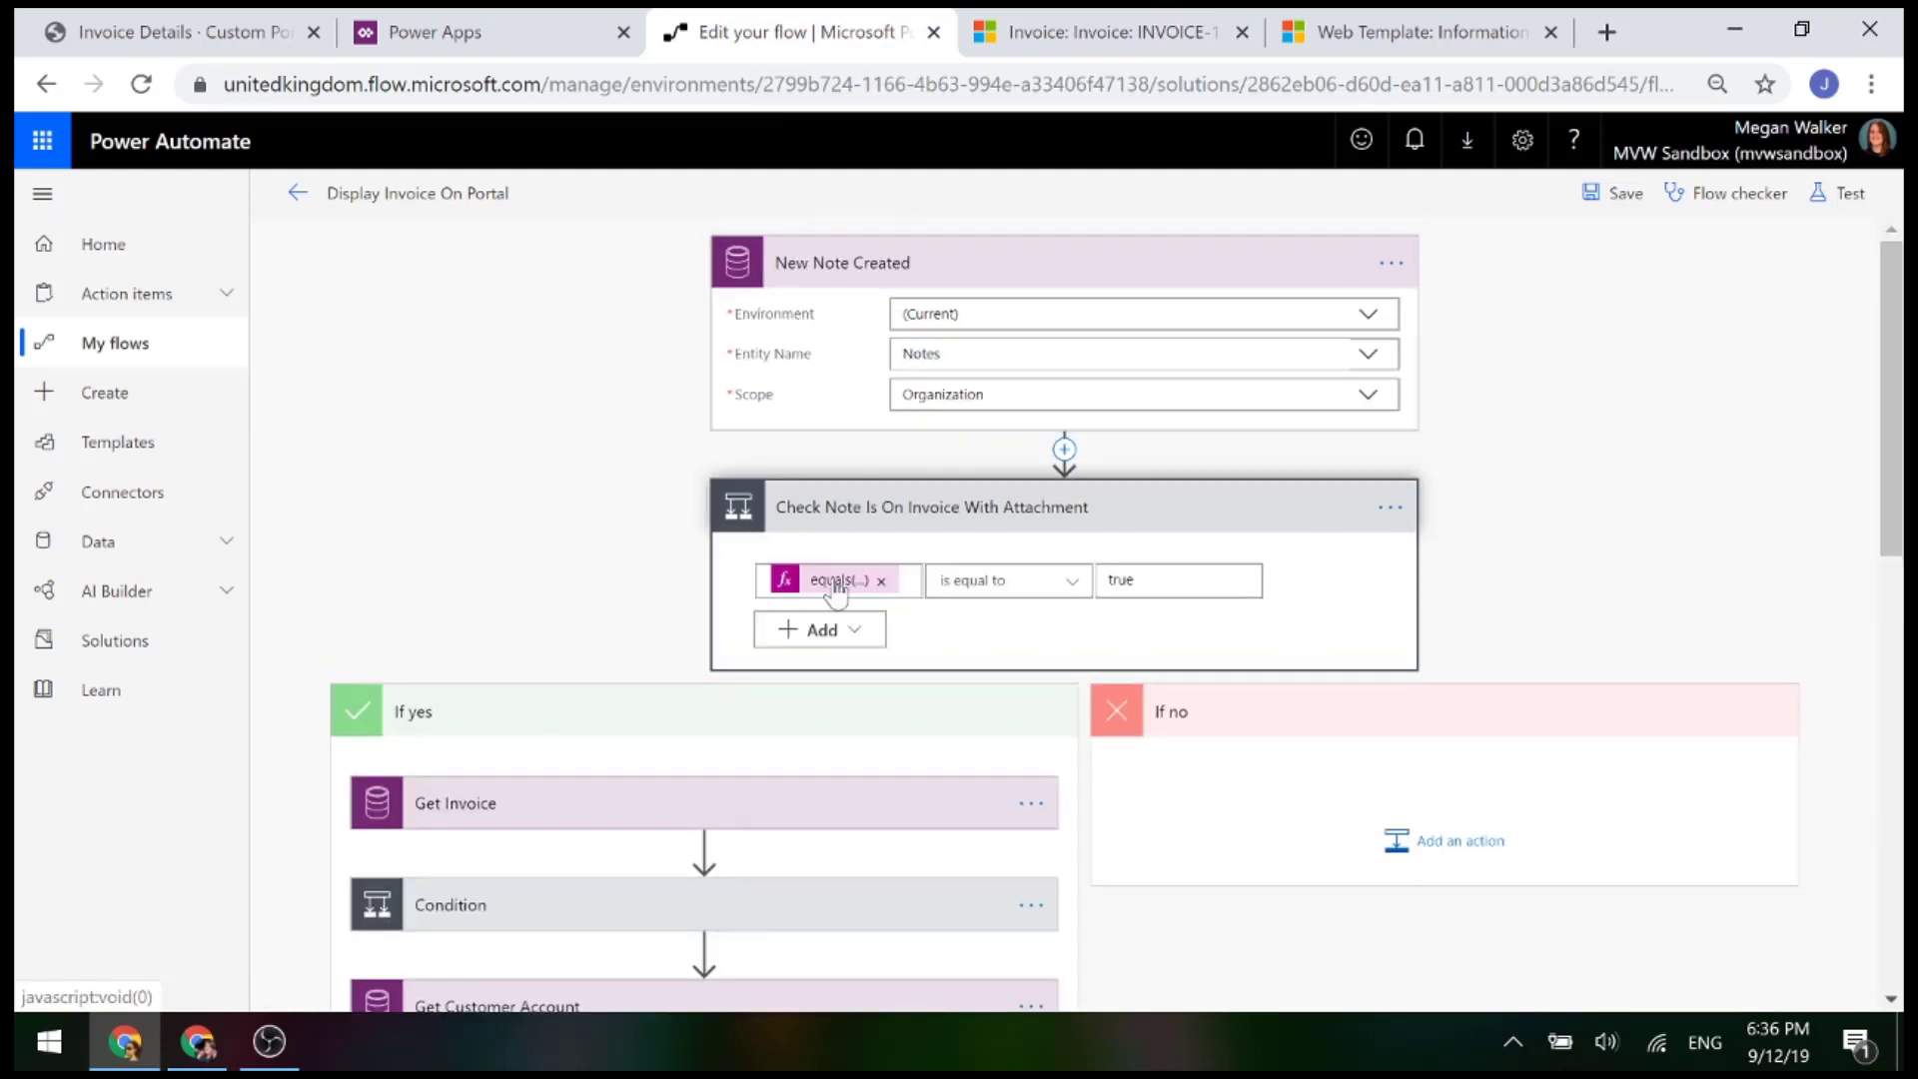
mouse_move(836, 591)
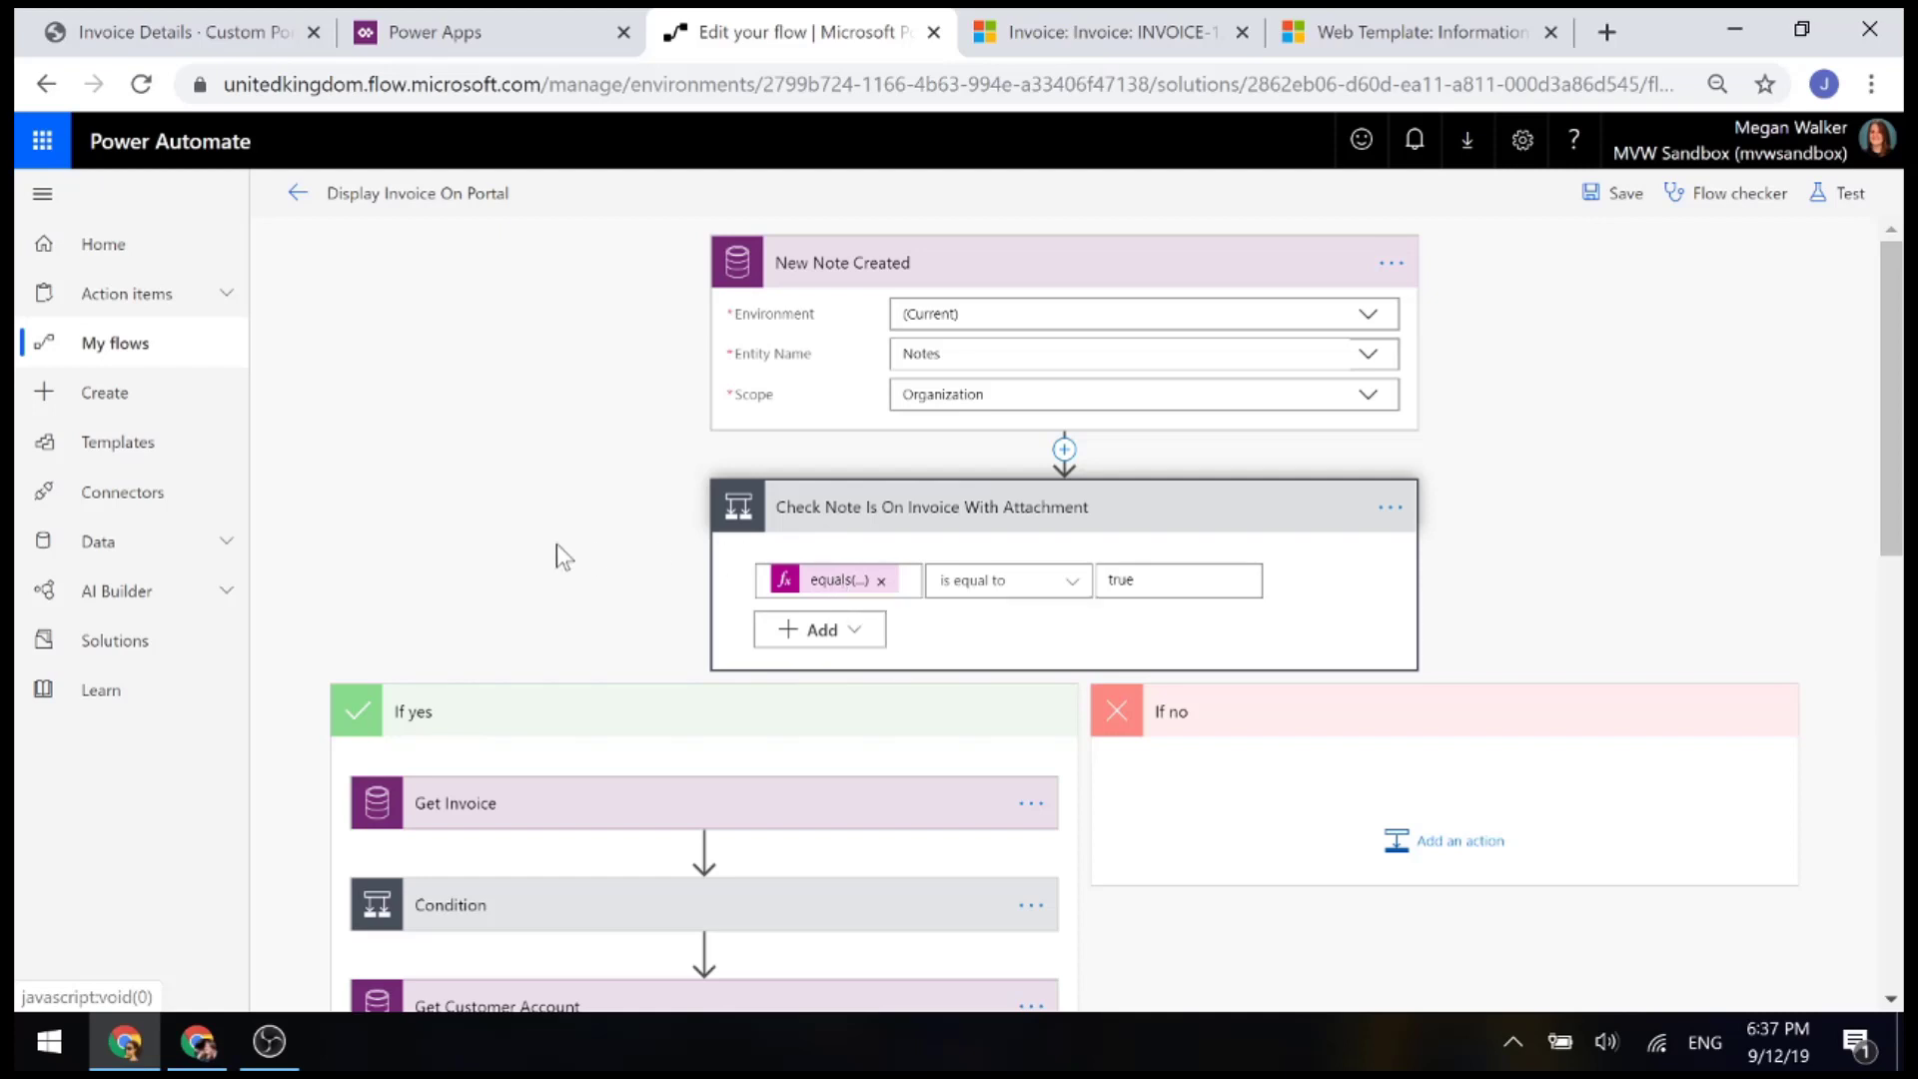
Expand the Get Invoice action and inspect the Regarding value used as its item identifier
scroll(556, 553, down, 3)
click(594, 539)
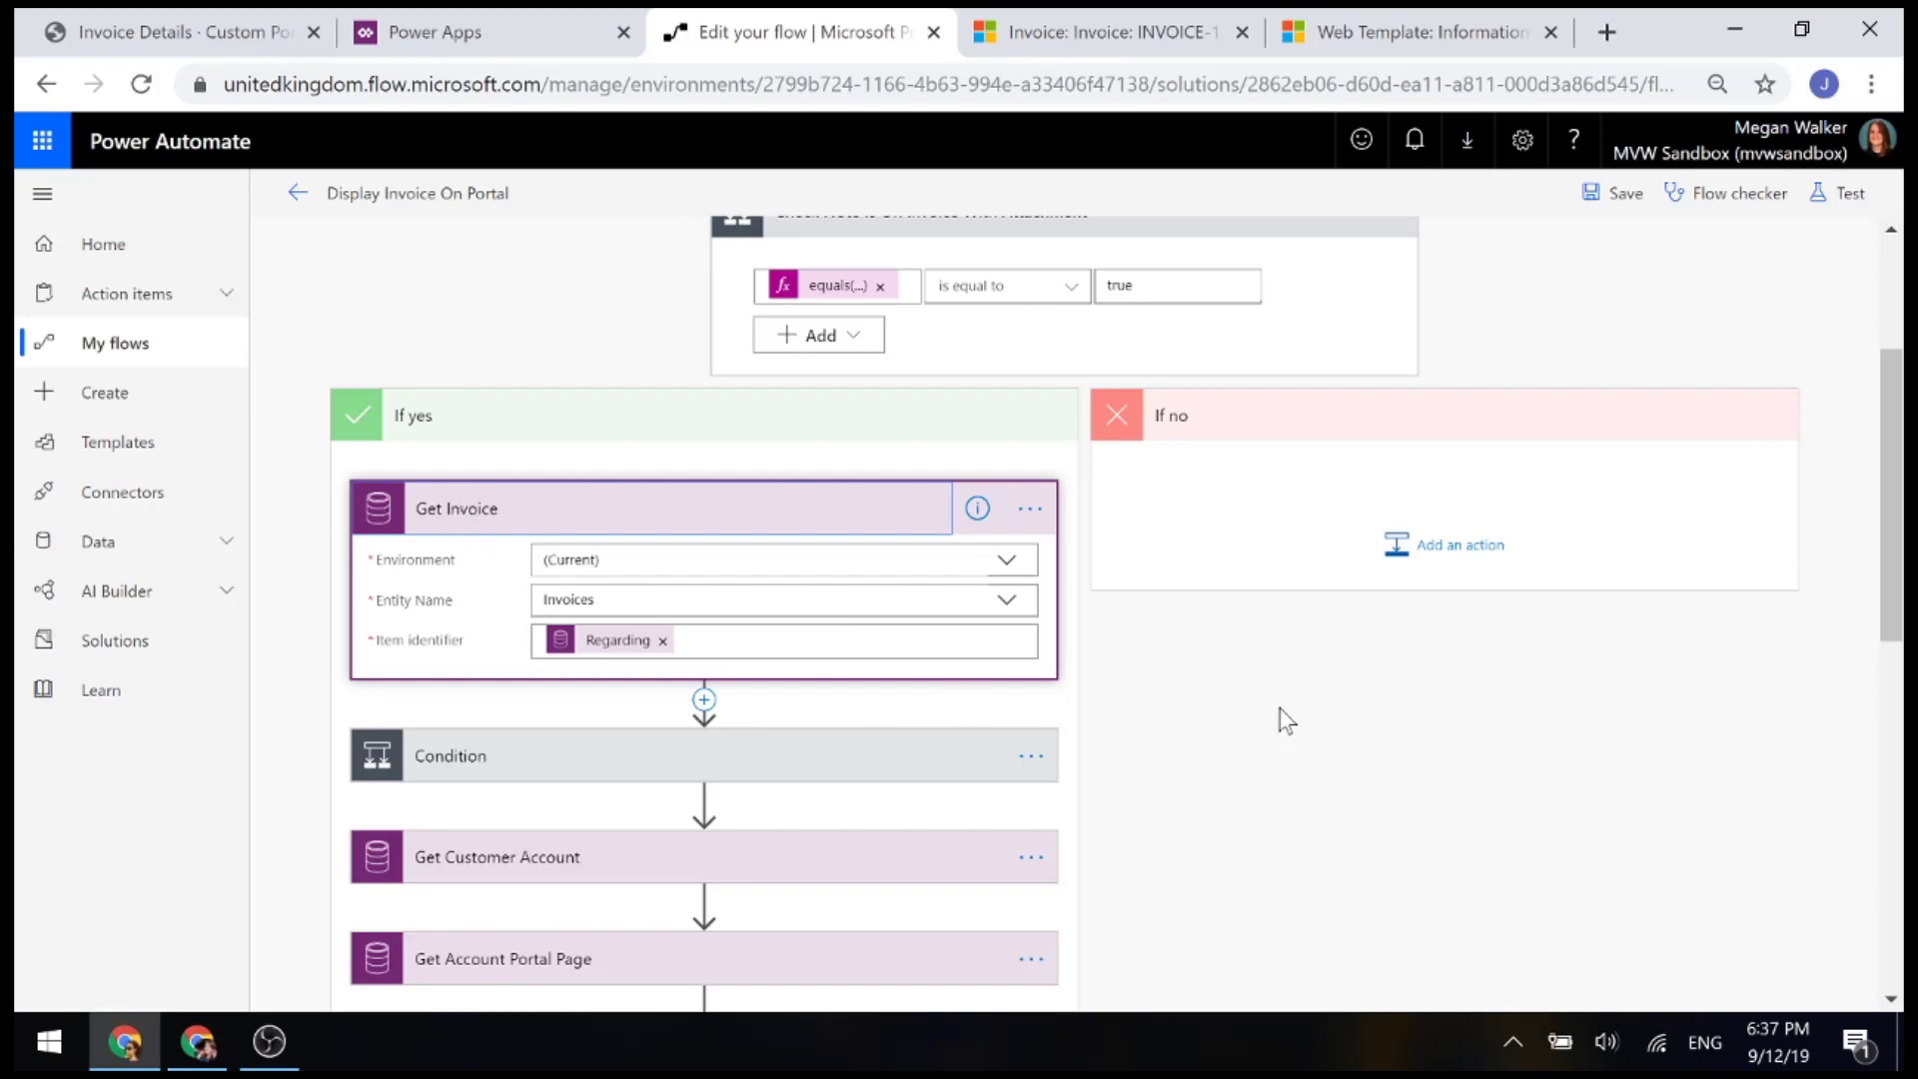
scroll(1287, 719, down, 1)
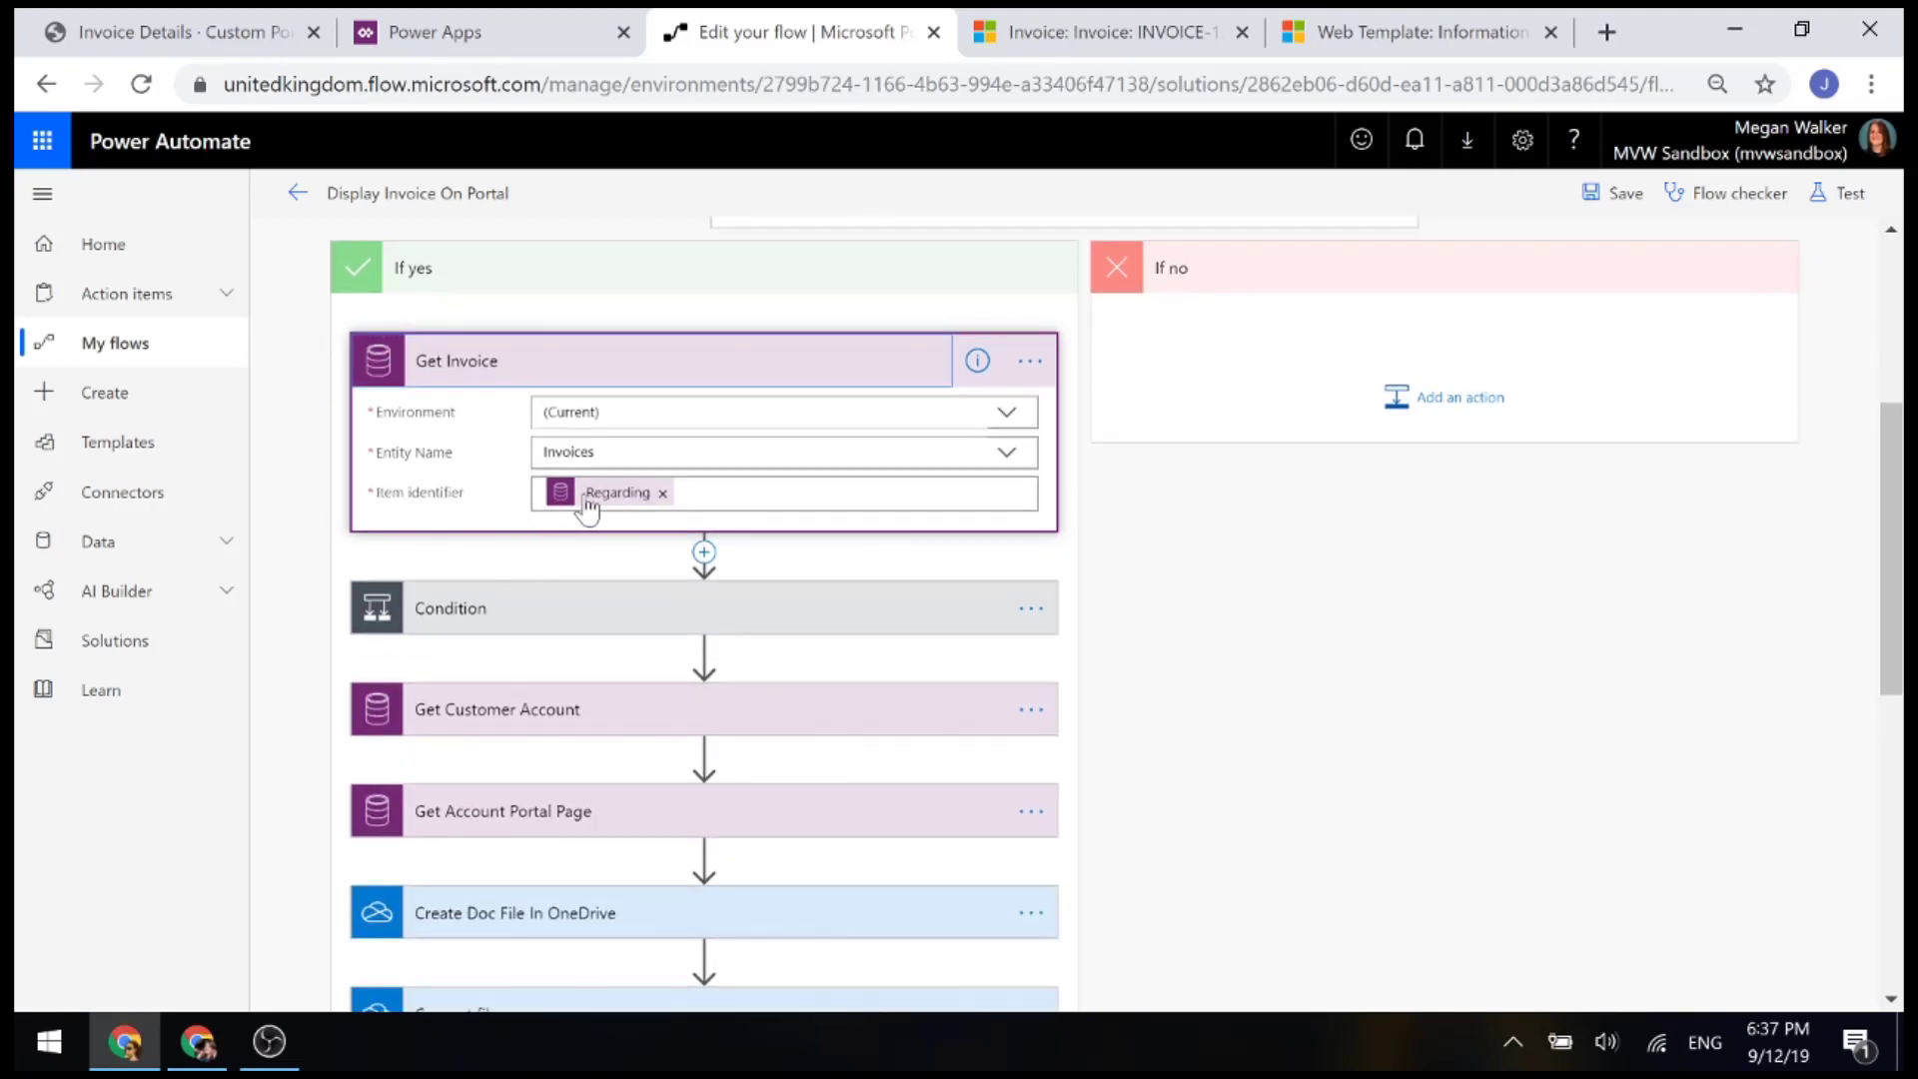
mouse_move(586, 506)
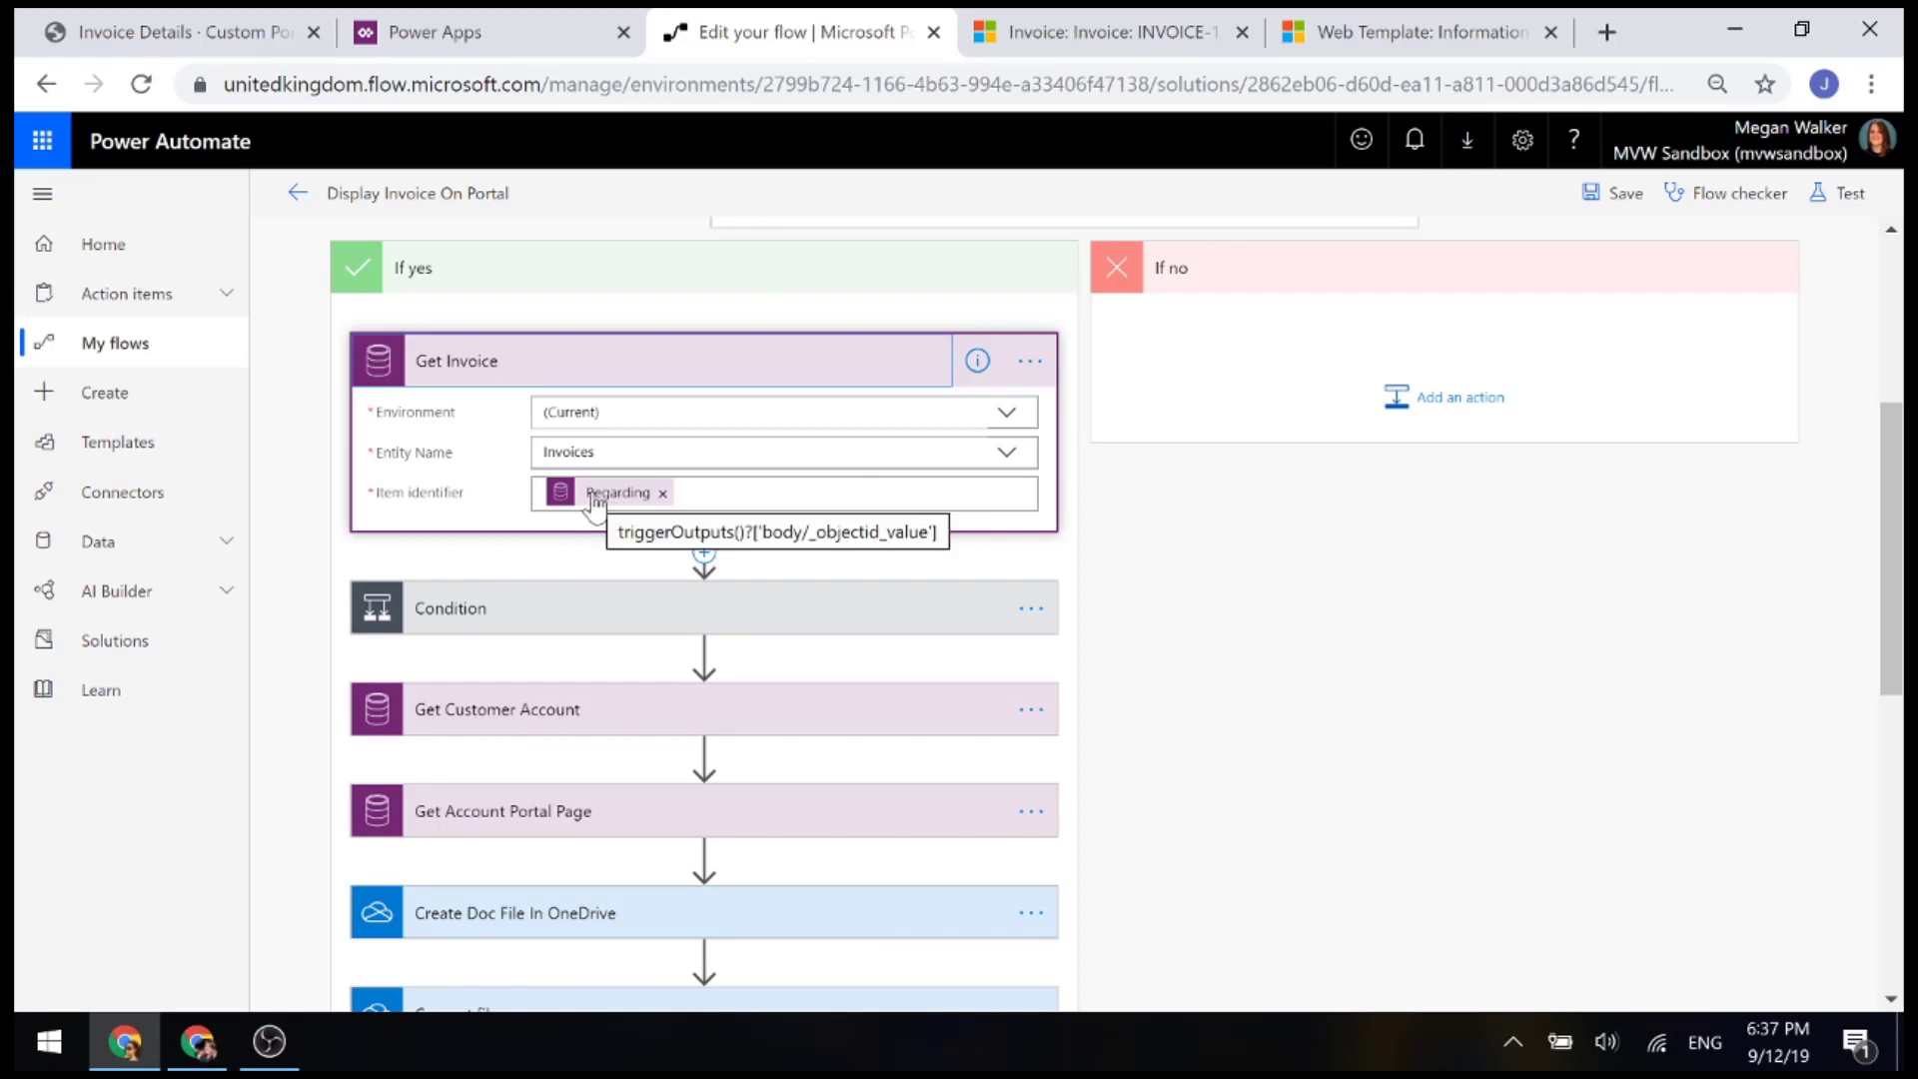
Expand the Condition below Get Invoice and review the Get Web File and Delete Web File actions in its yes branch
scroll(617, 539, down, 1)
click(493, 458)
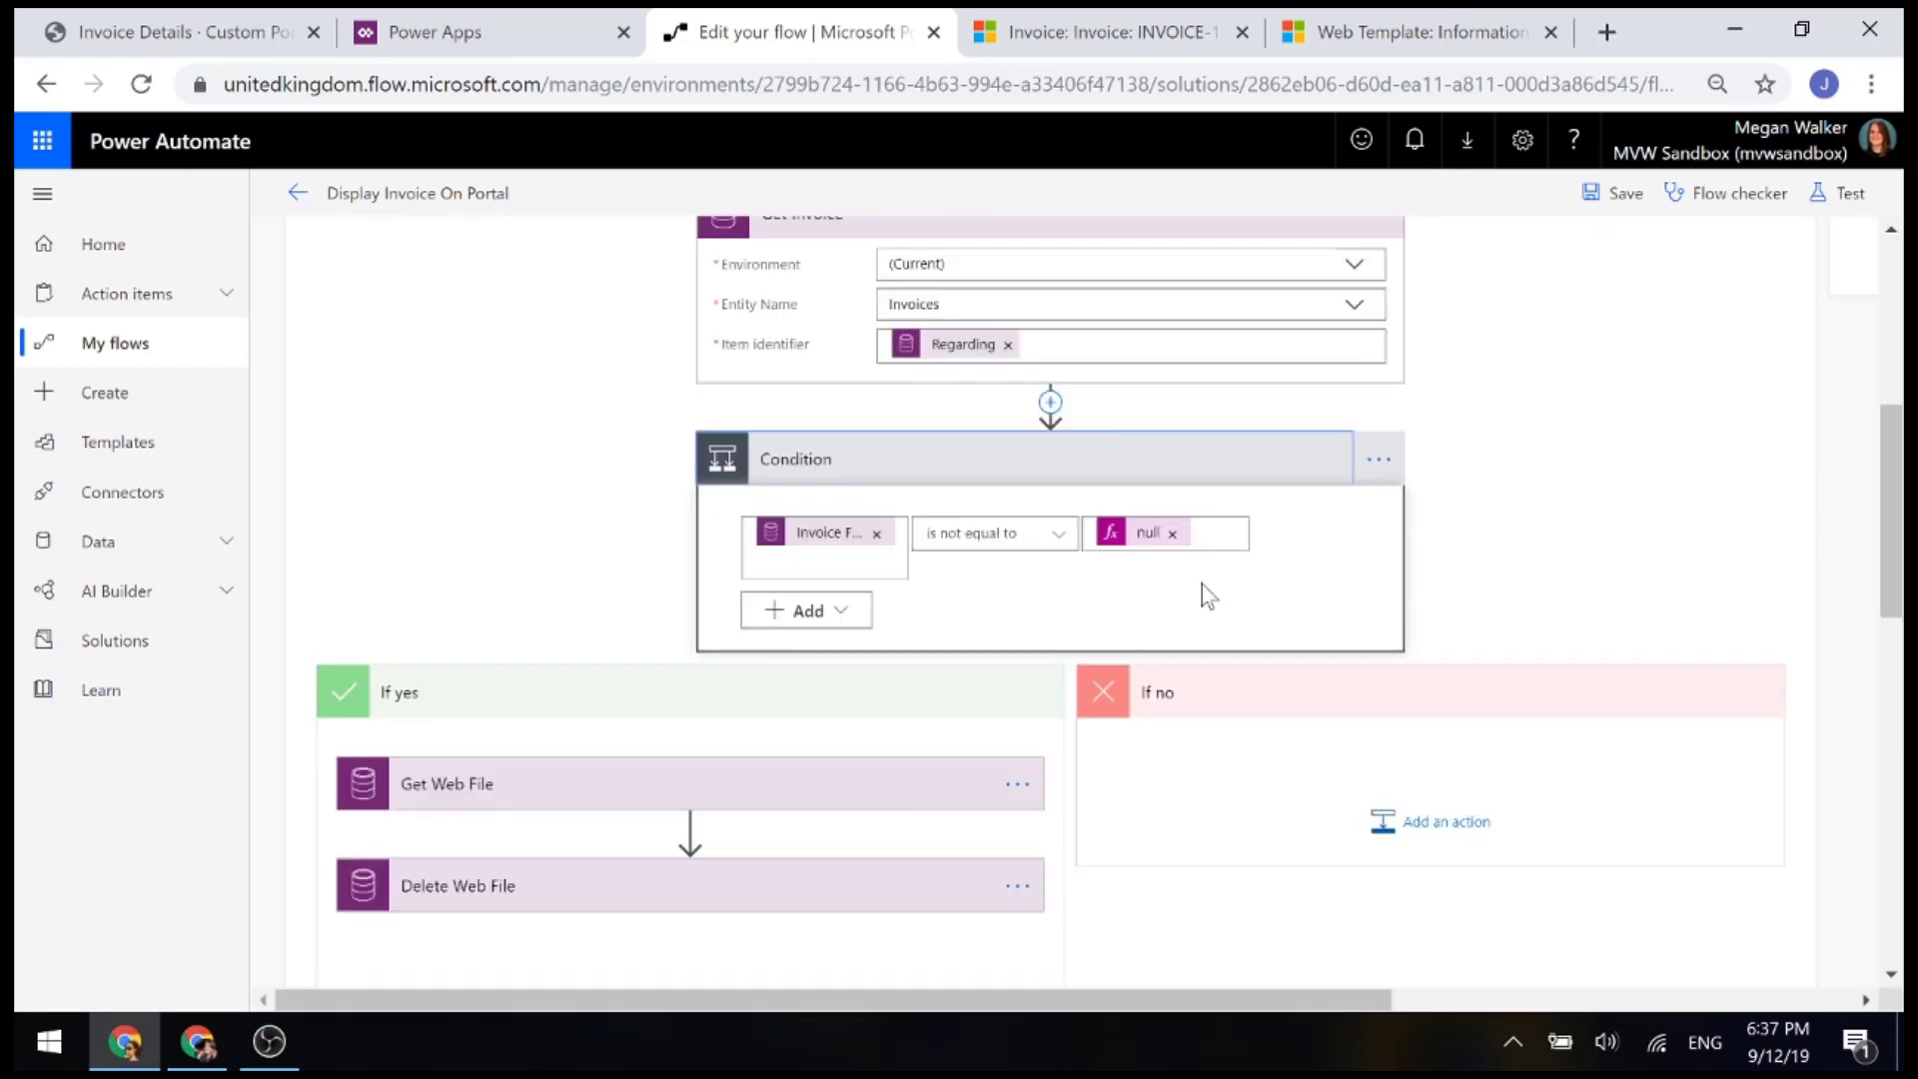
scroll(1202, 586, down, 2)
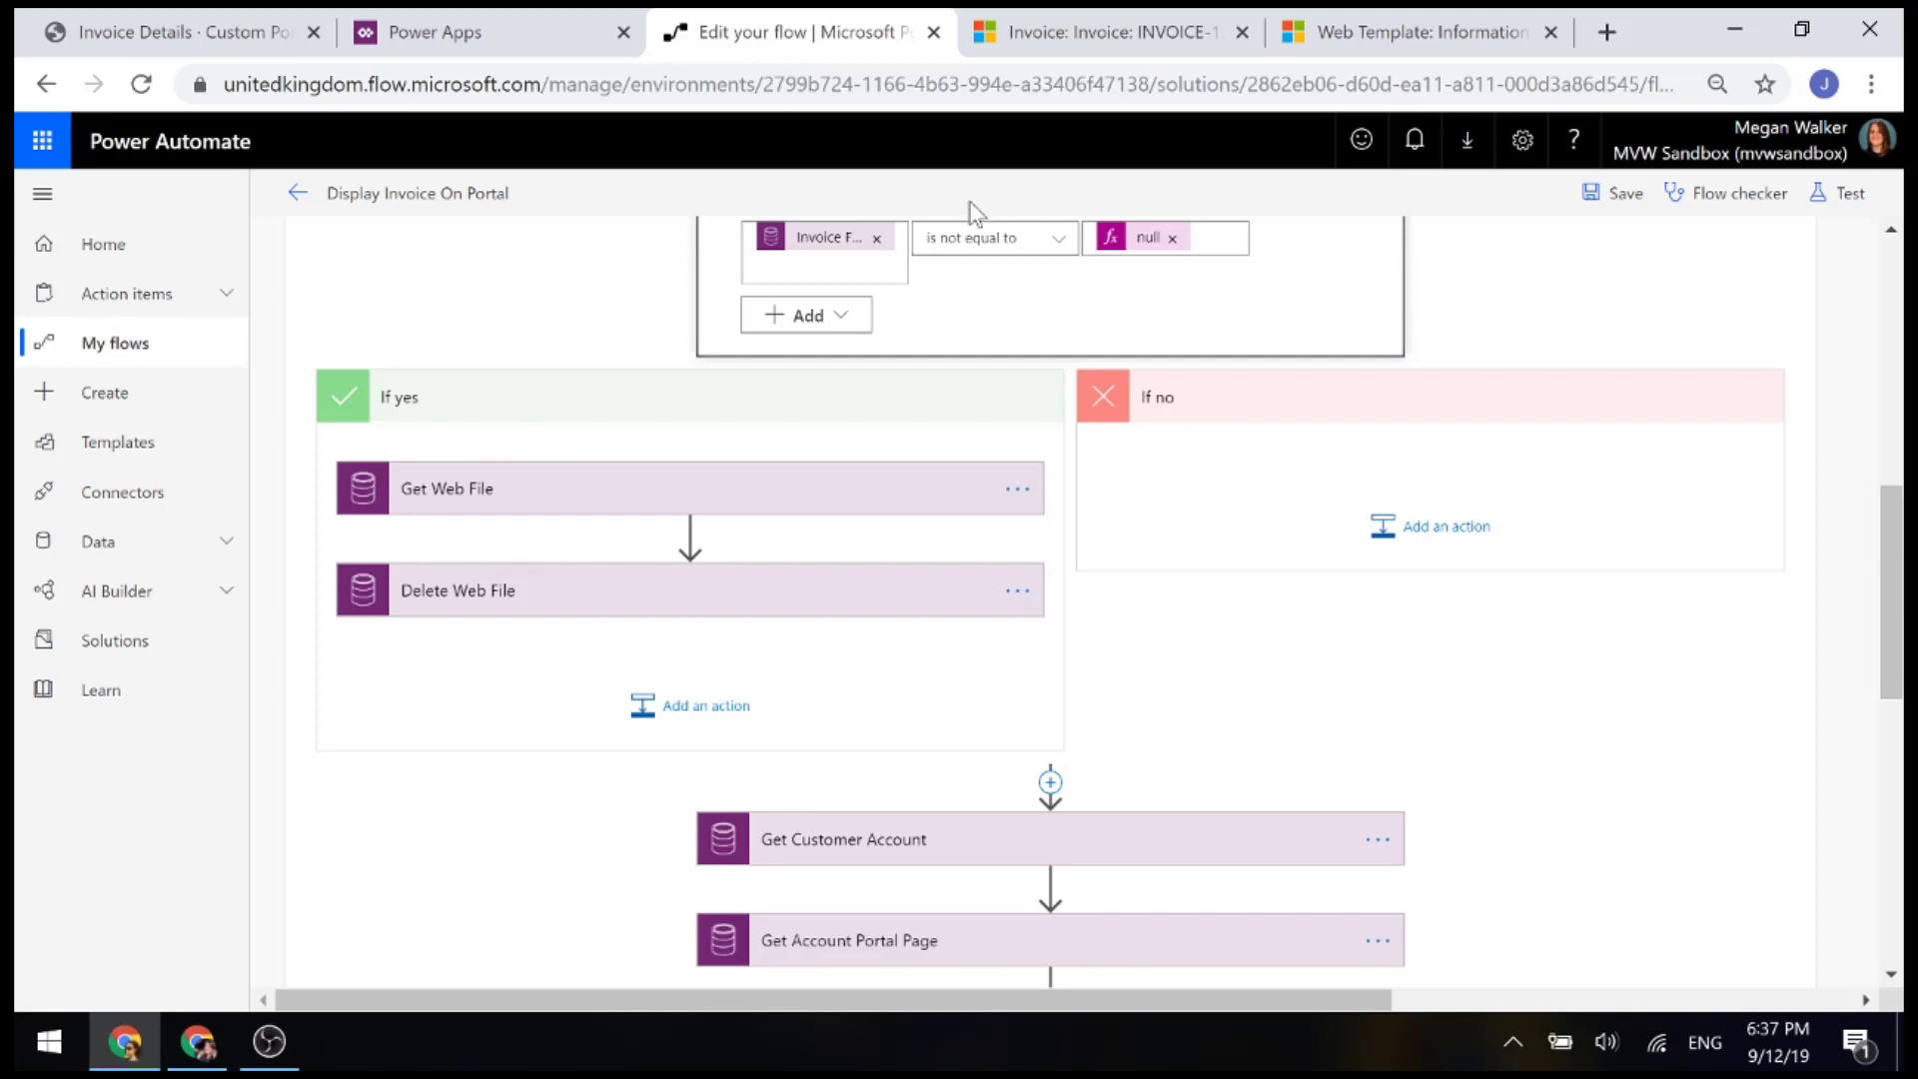
scroll(1019, 450, up, 2)
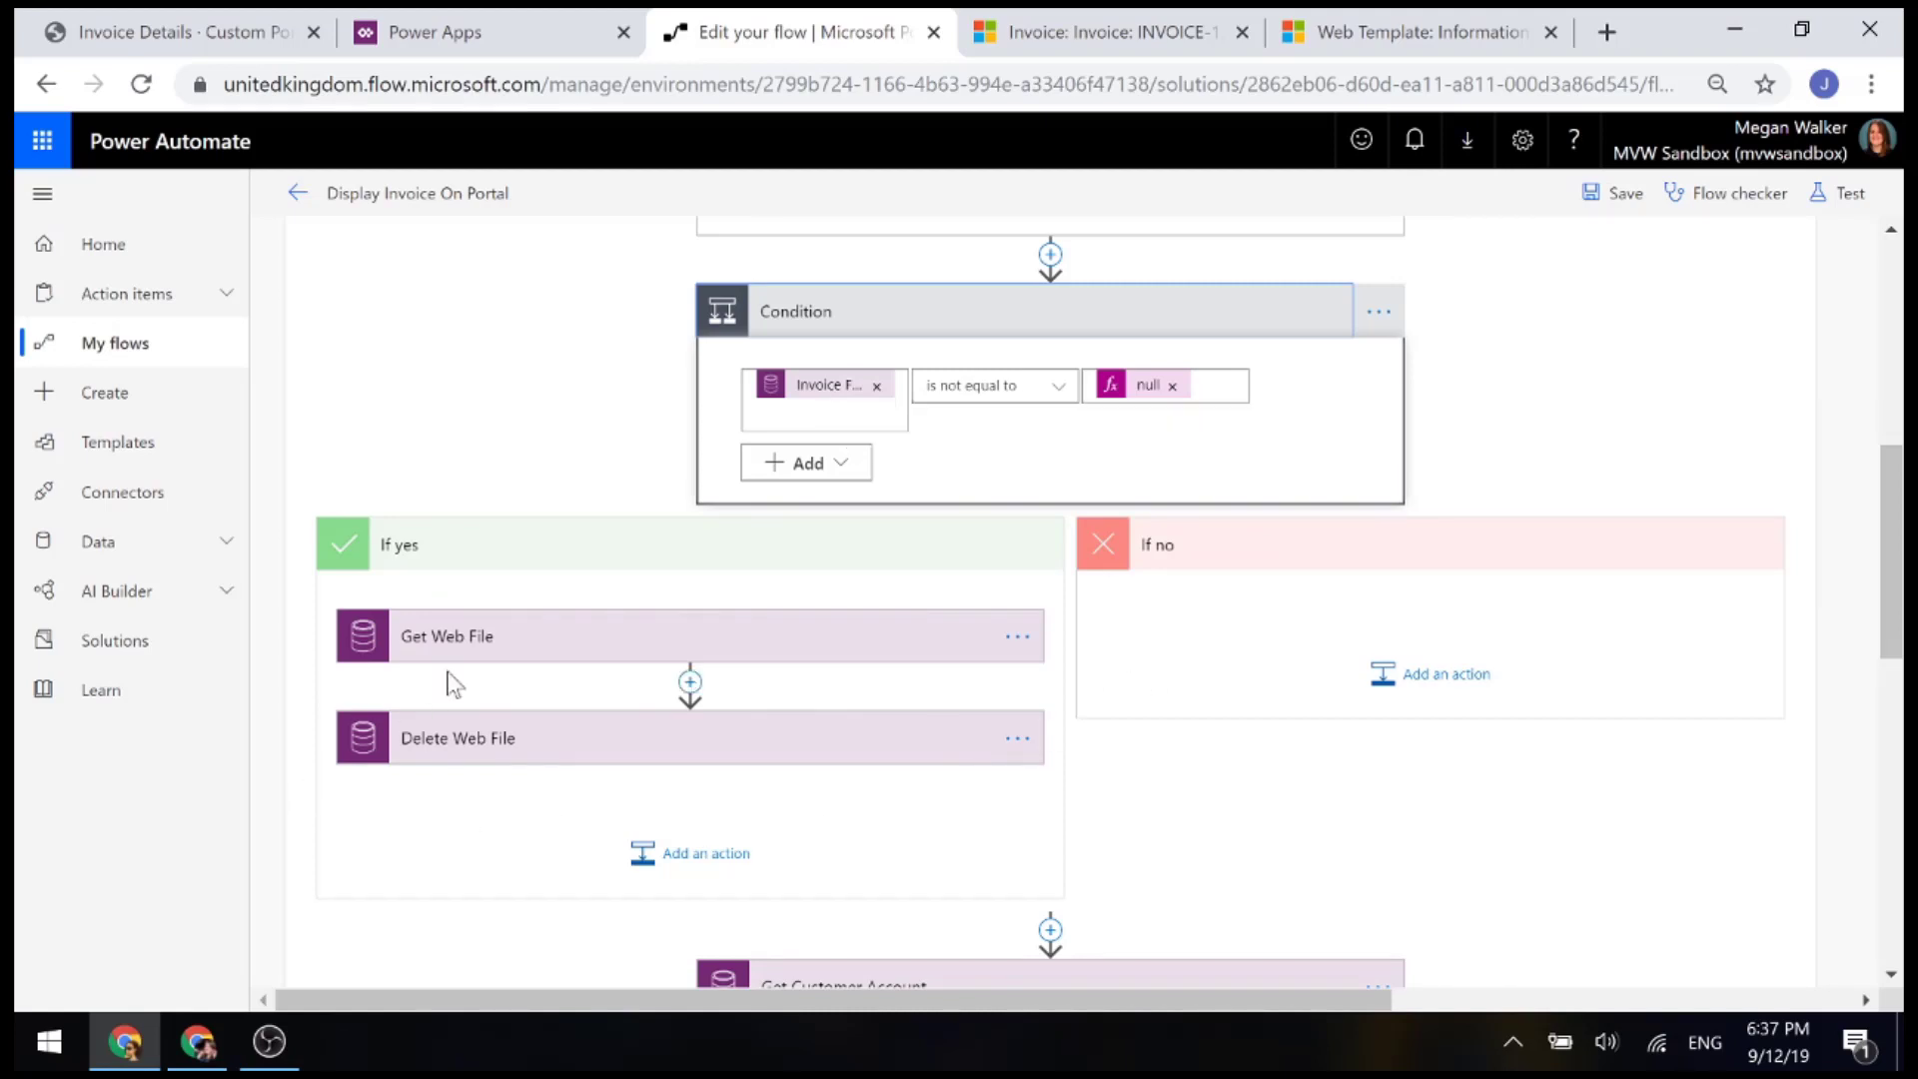
click(479, 647)
scroll(1071, 720, down, 2)
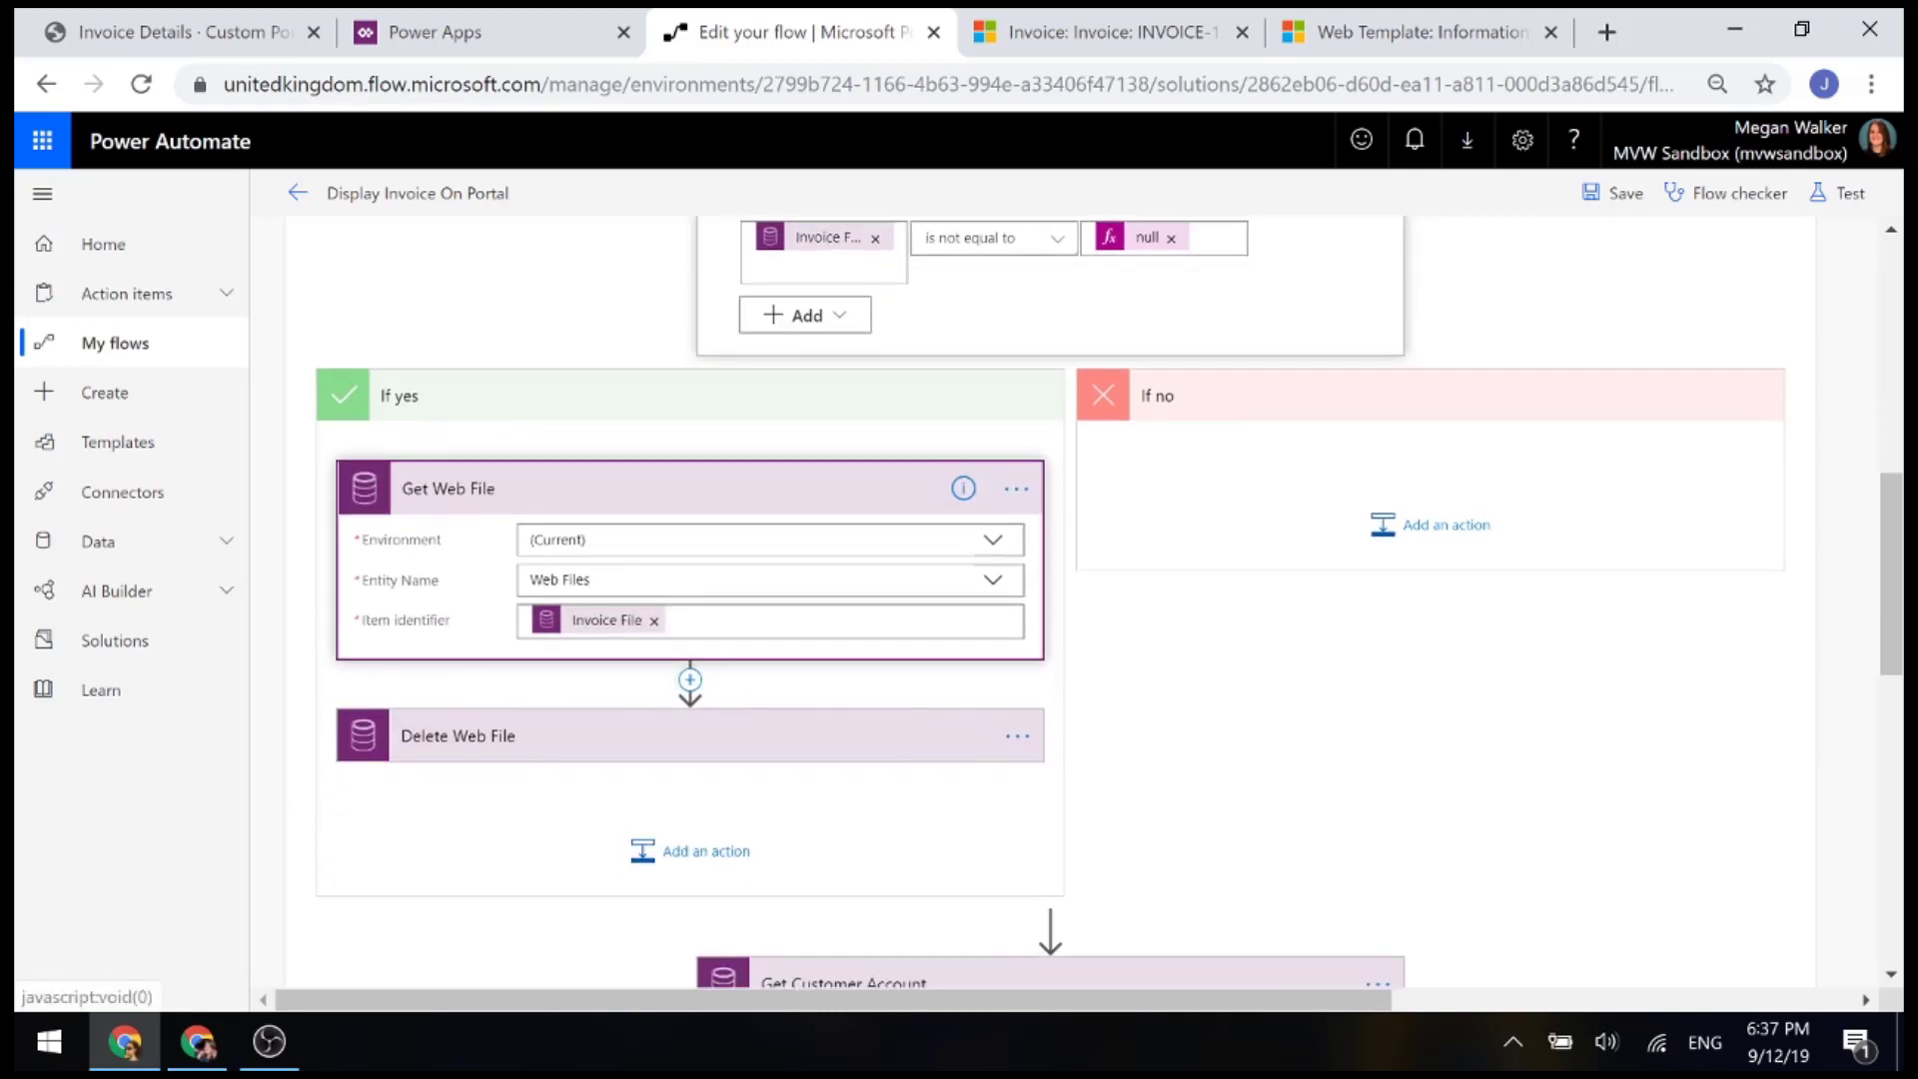
click(468, 740)
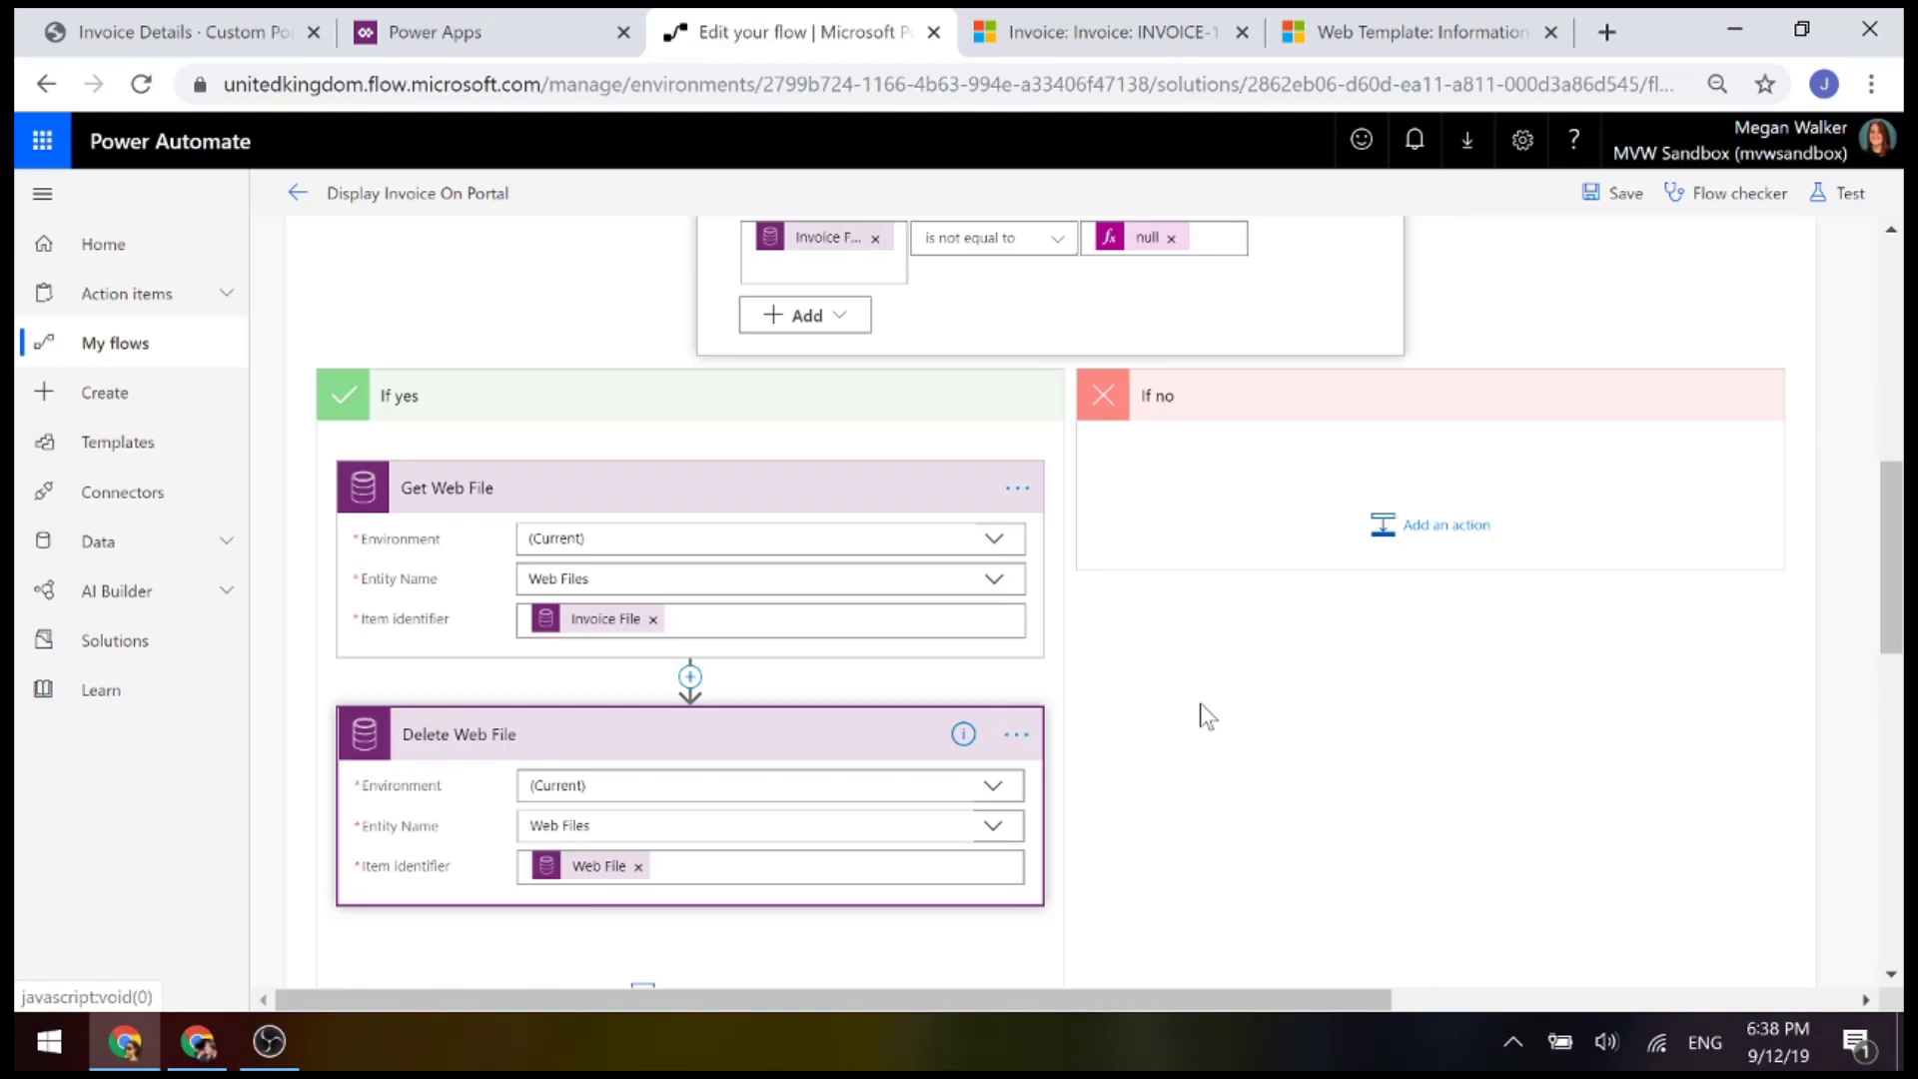
Collapse the Condition that follows Get Invoice
click(788, 393)
scroll(1099, 600, up, 5)
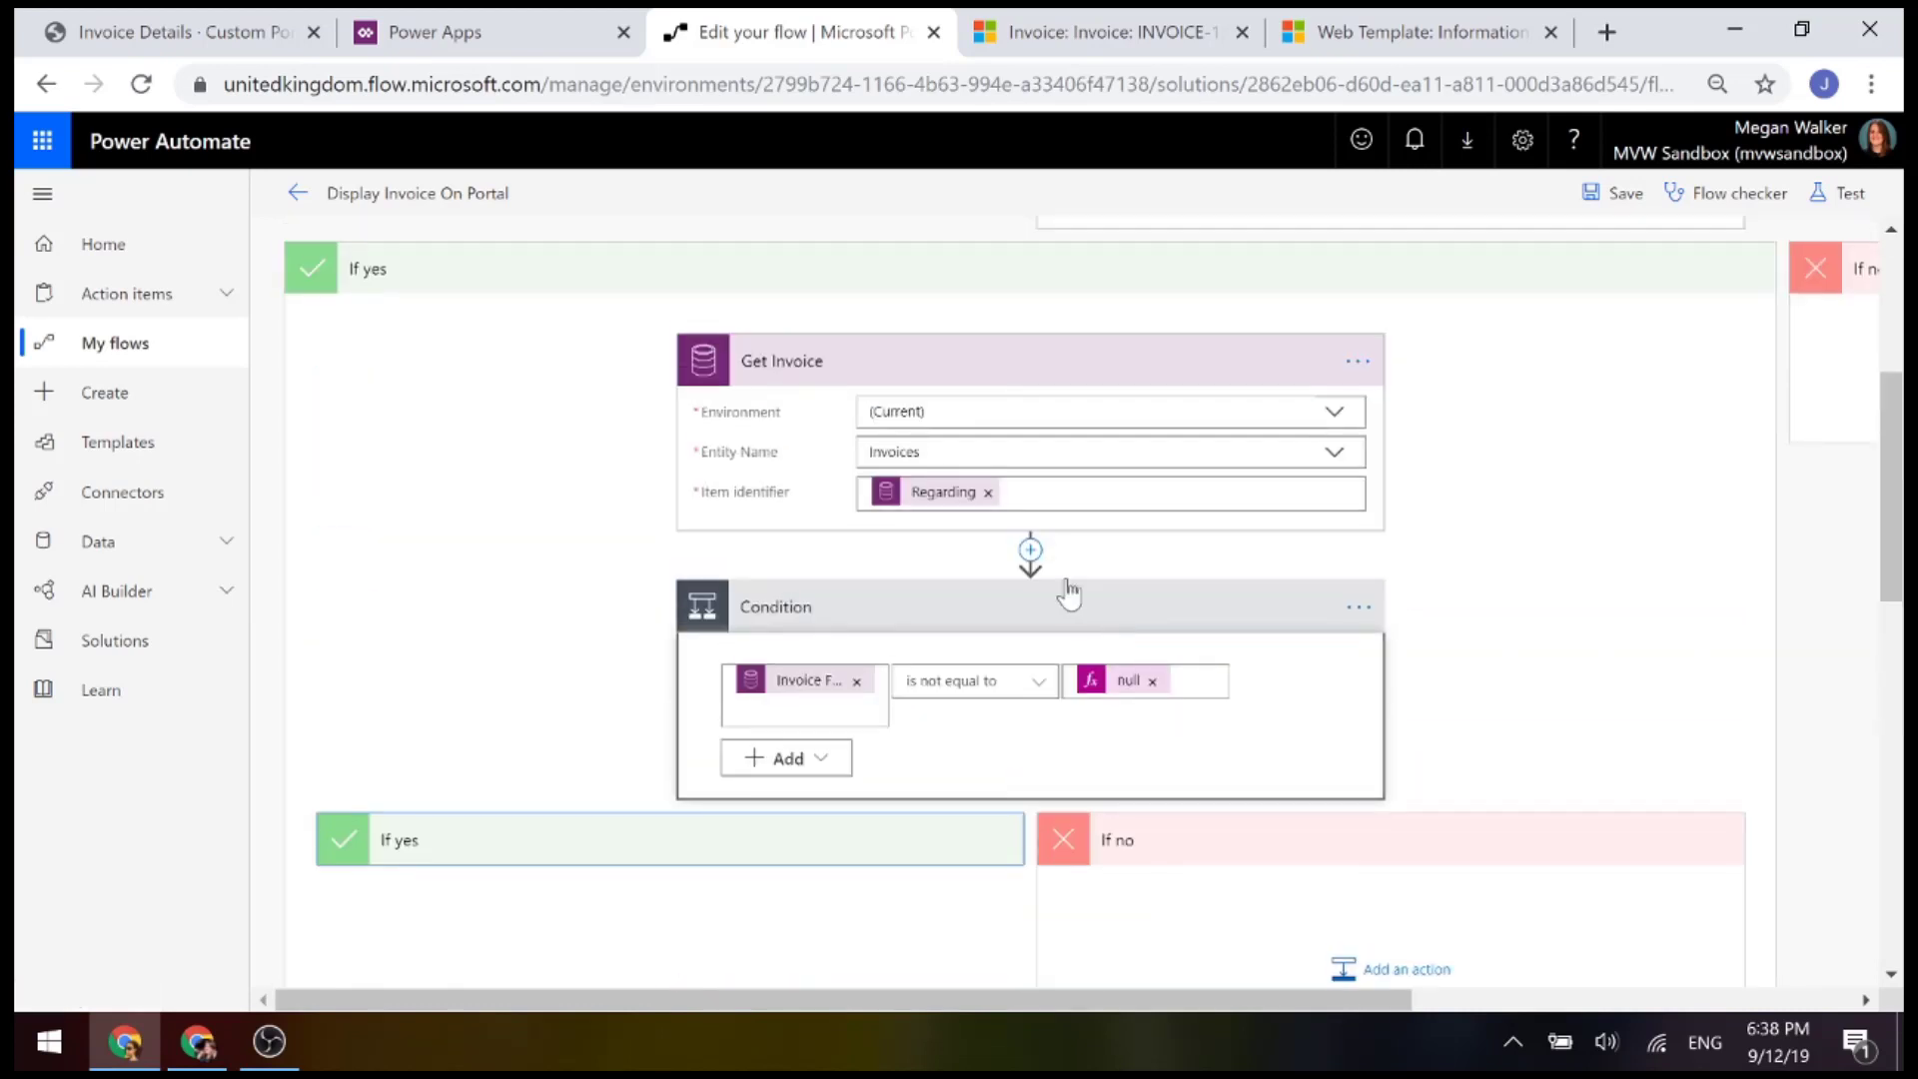
click(933, 604)
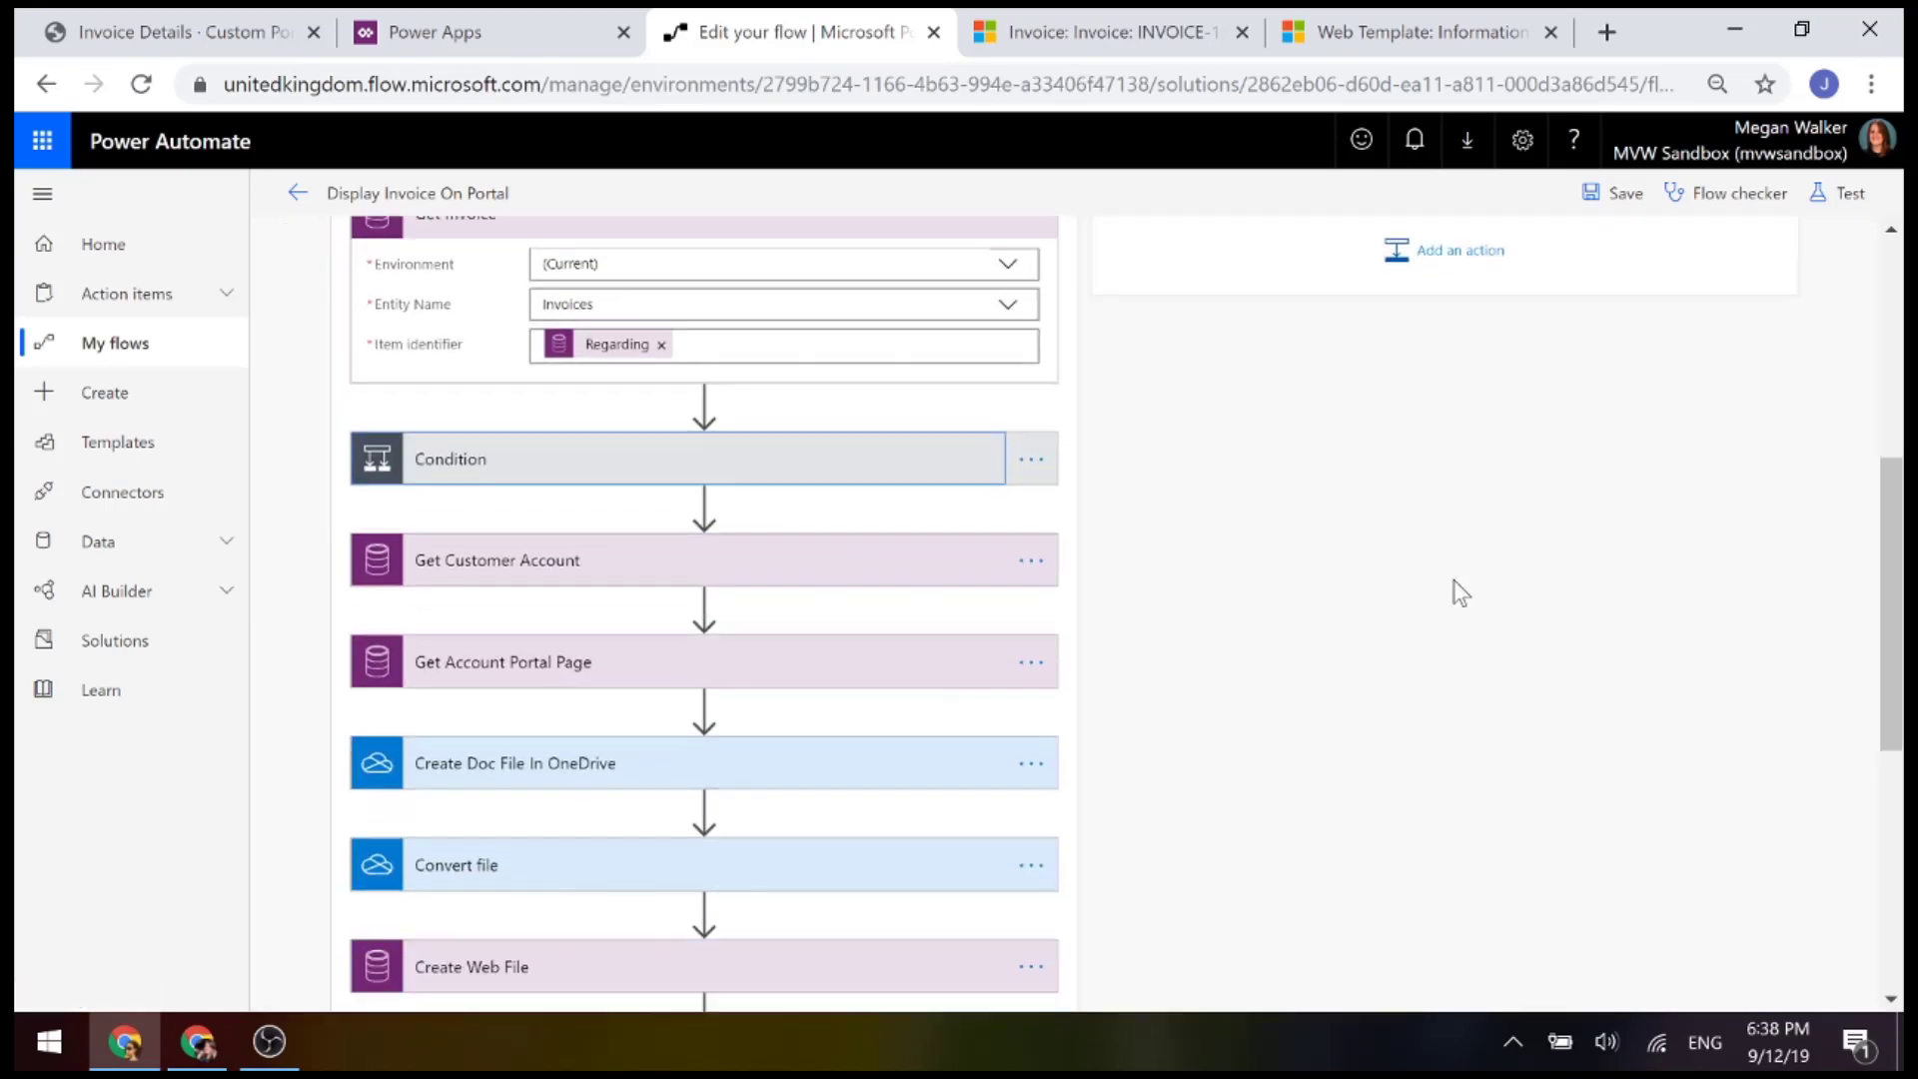
Expand Get Customer Account and Get Account Portal Page, and inspect the Portal Web Page item identifier
click(529, 557)
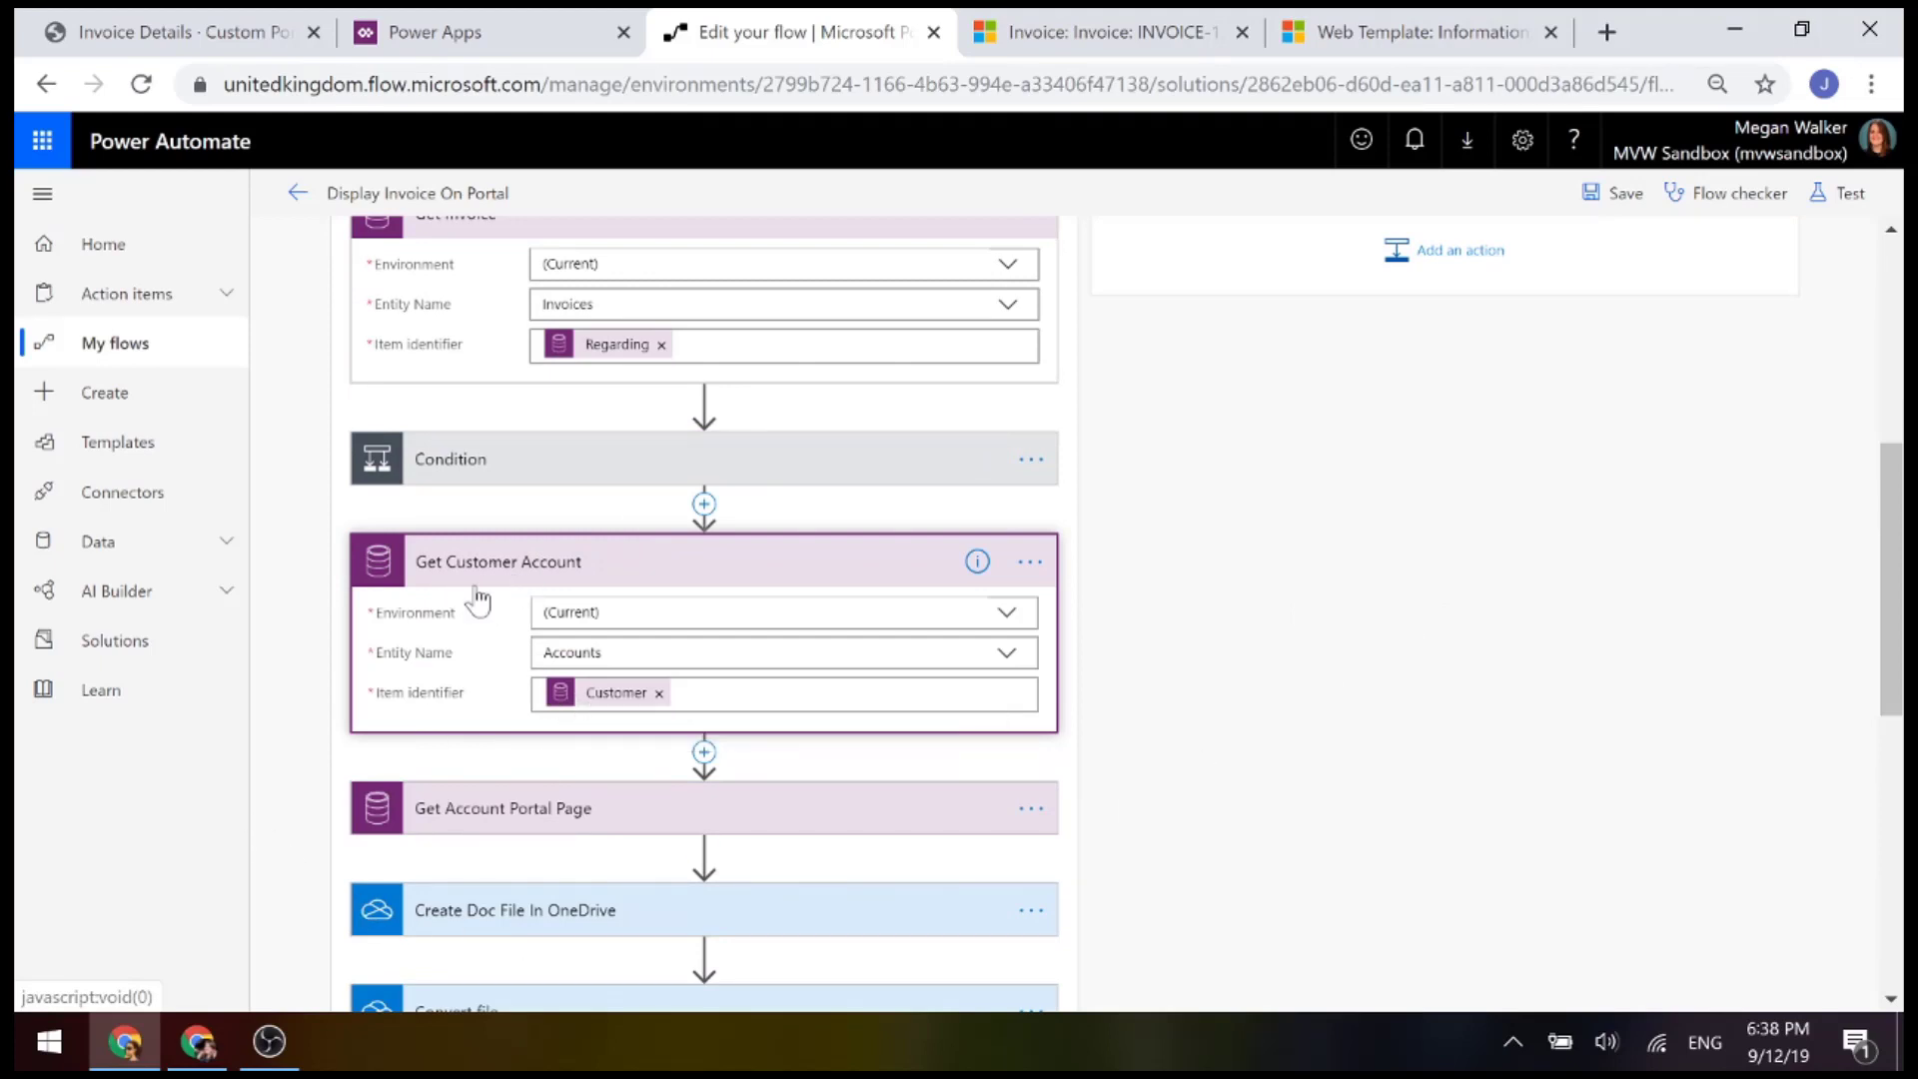
click(625, 807)
scroll(1237, 799, down, 3)
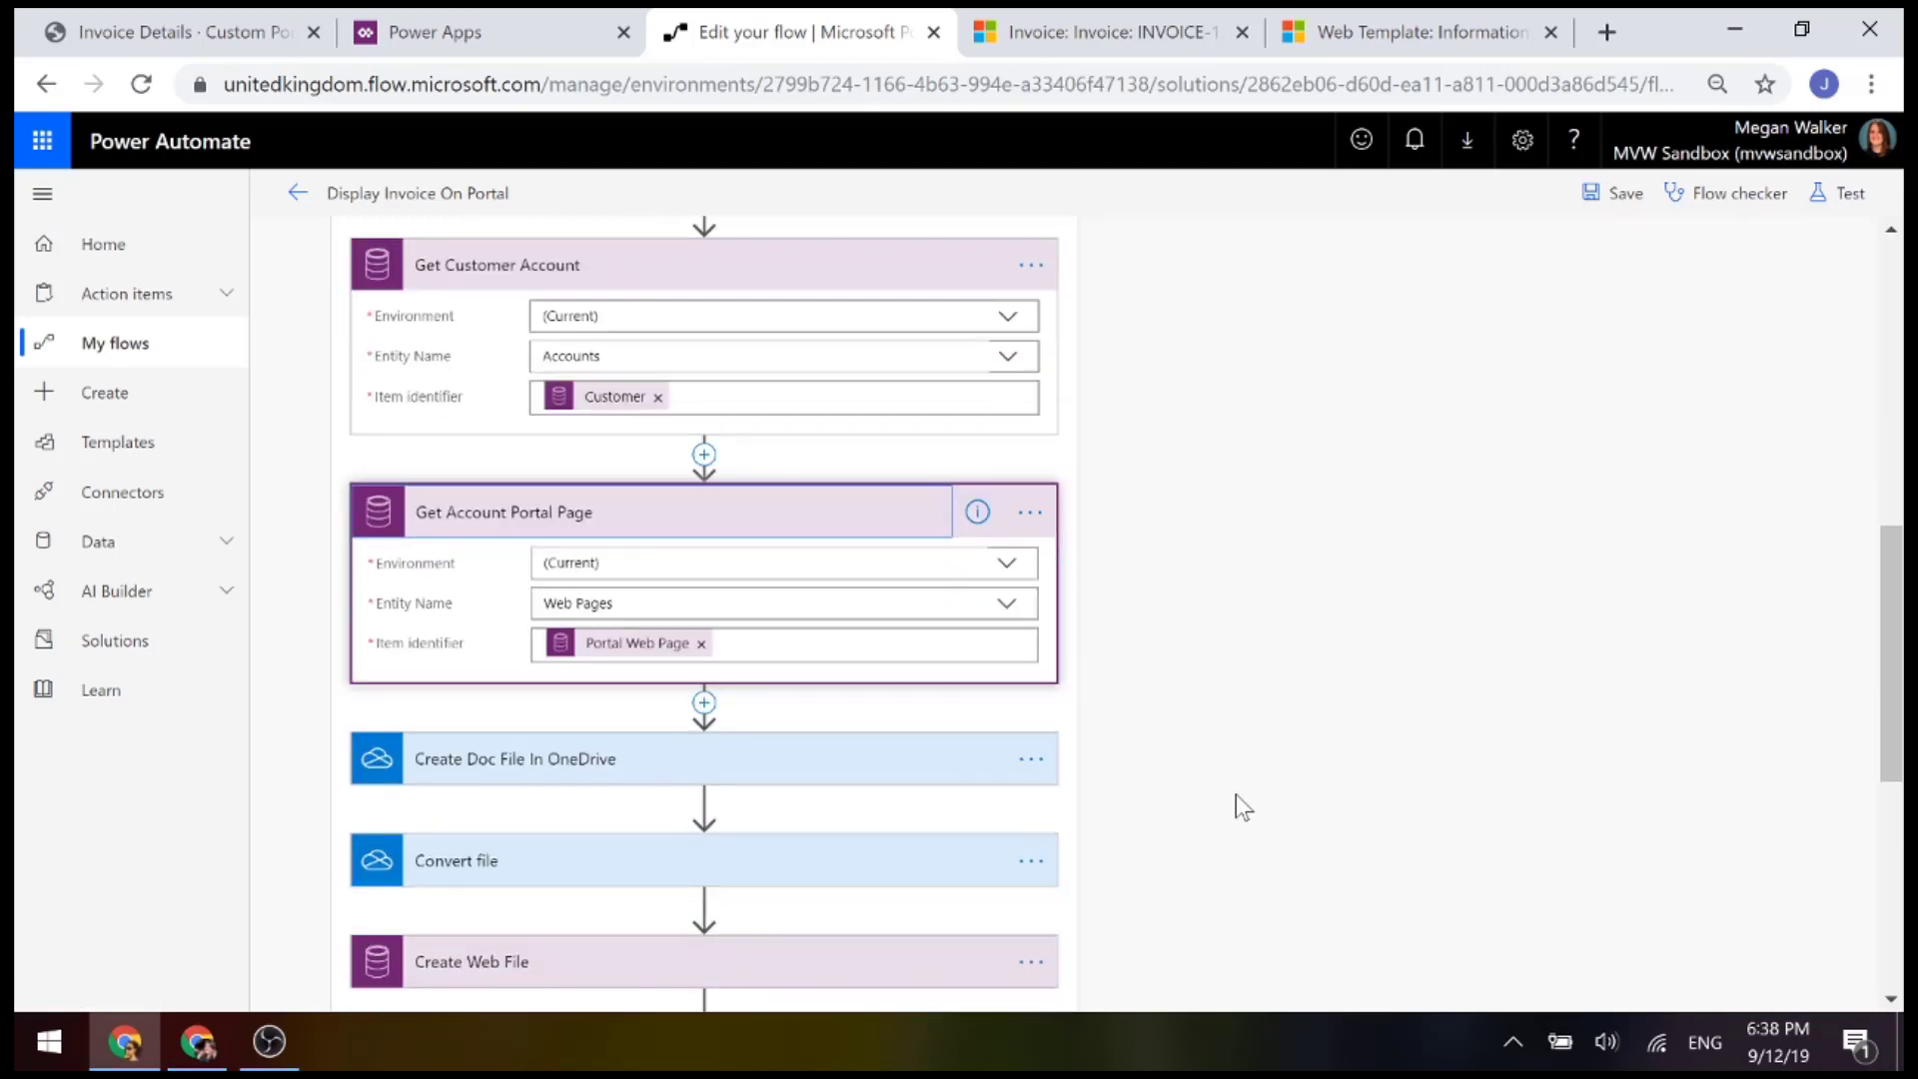
mouse_move(612, 649)
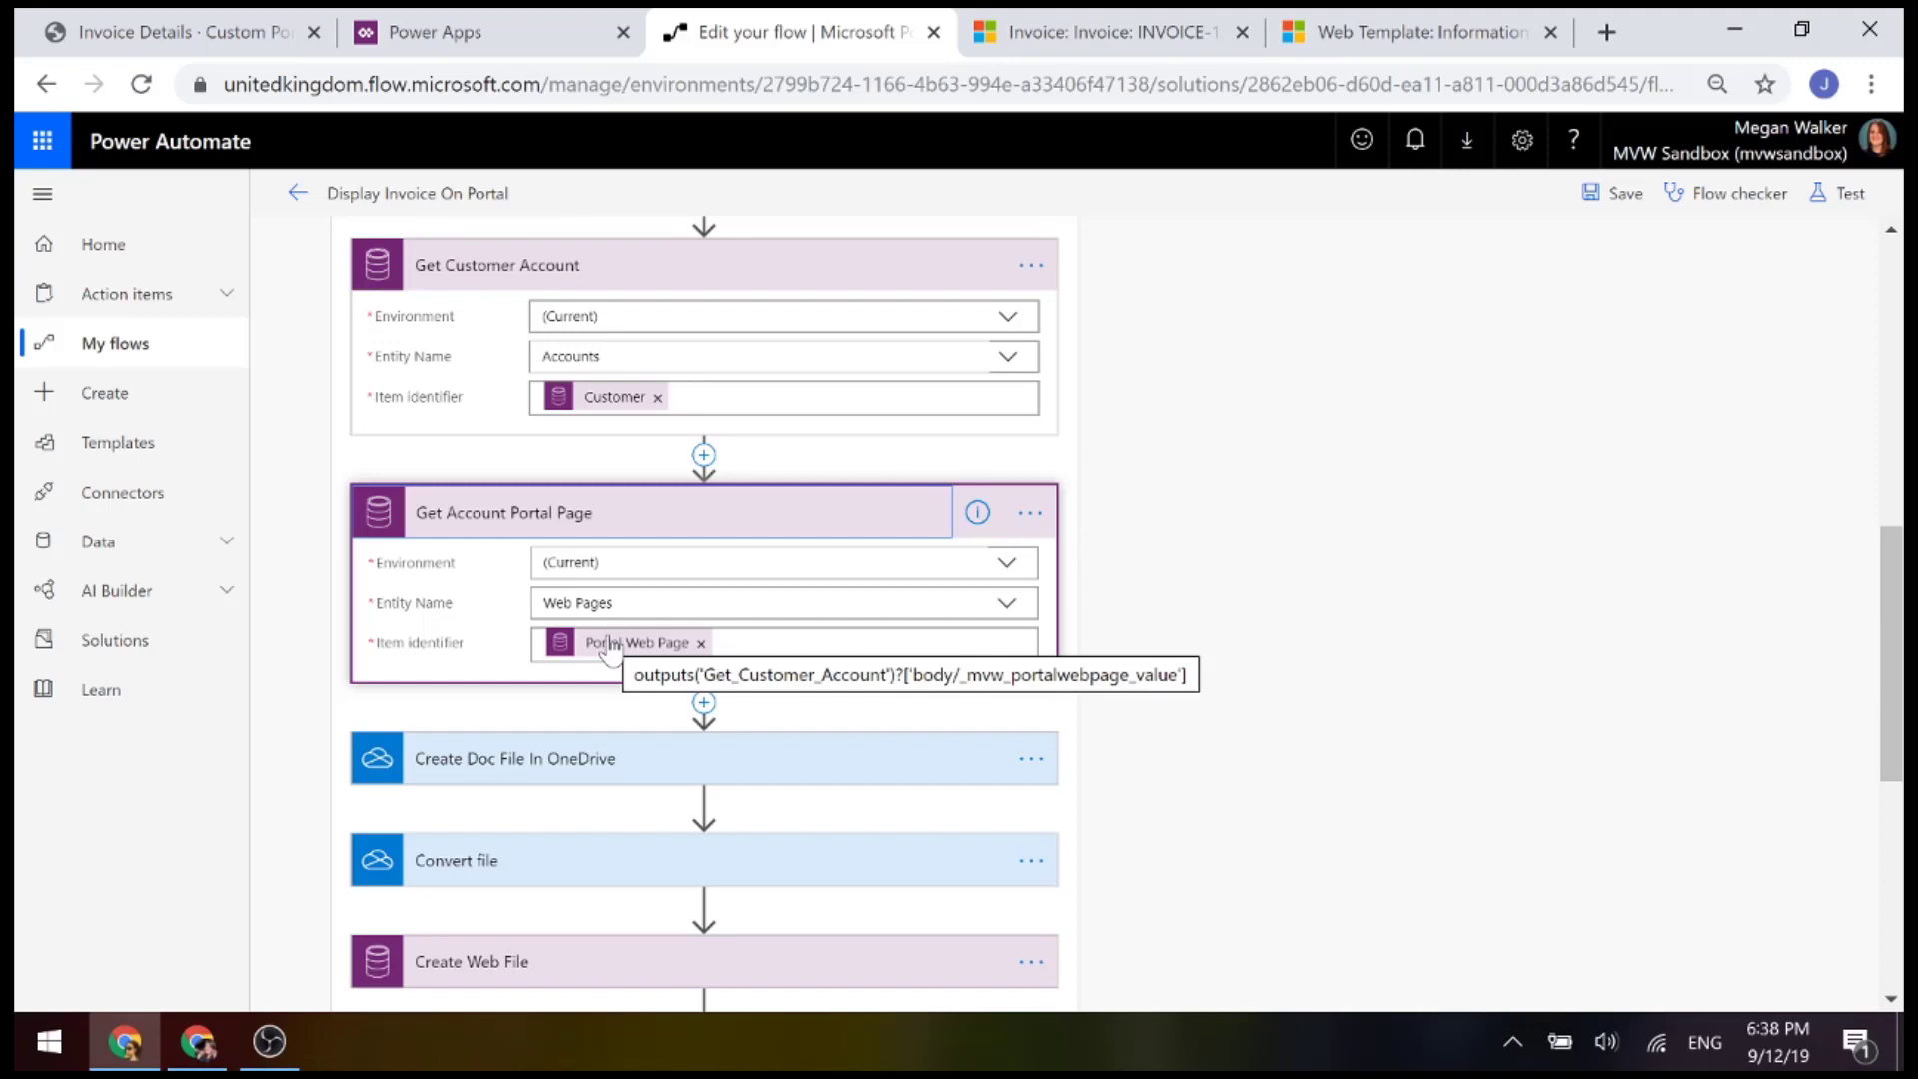
Expand Create Doc File In OneDrive and Convert file to review the file name, file content expression and target type
click(550, 751)
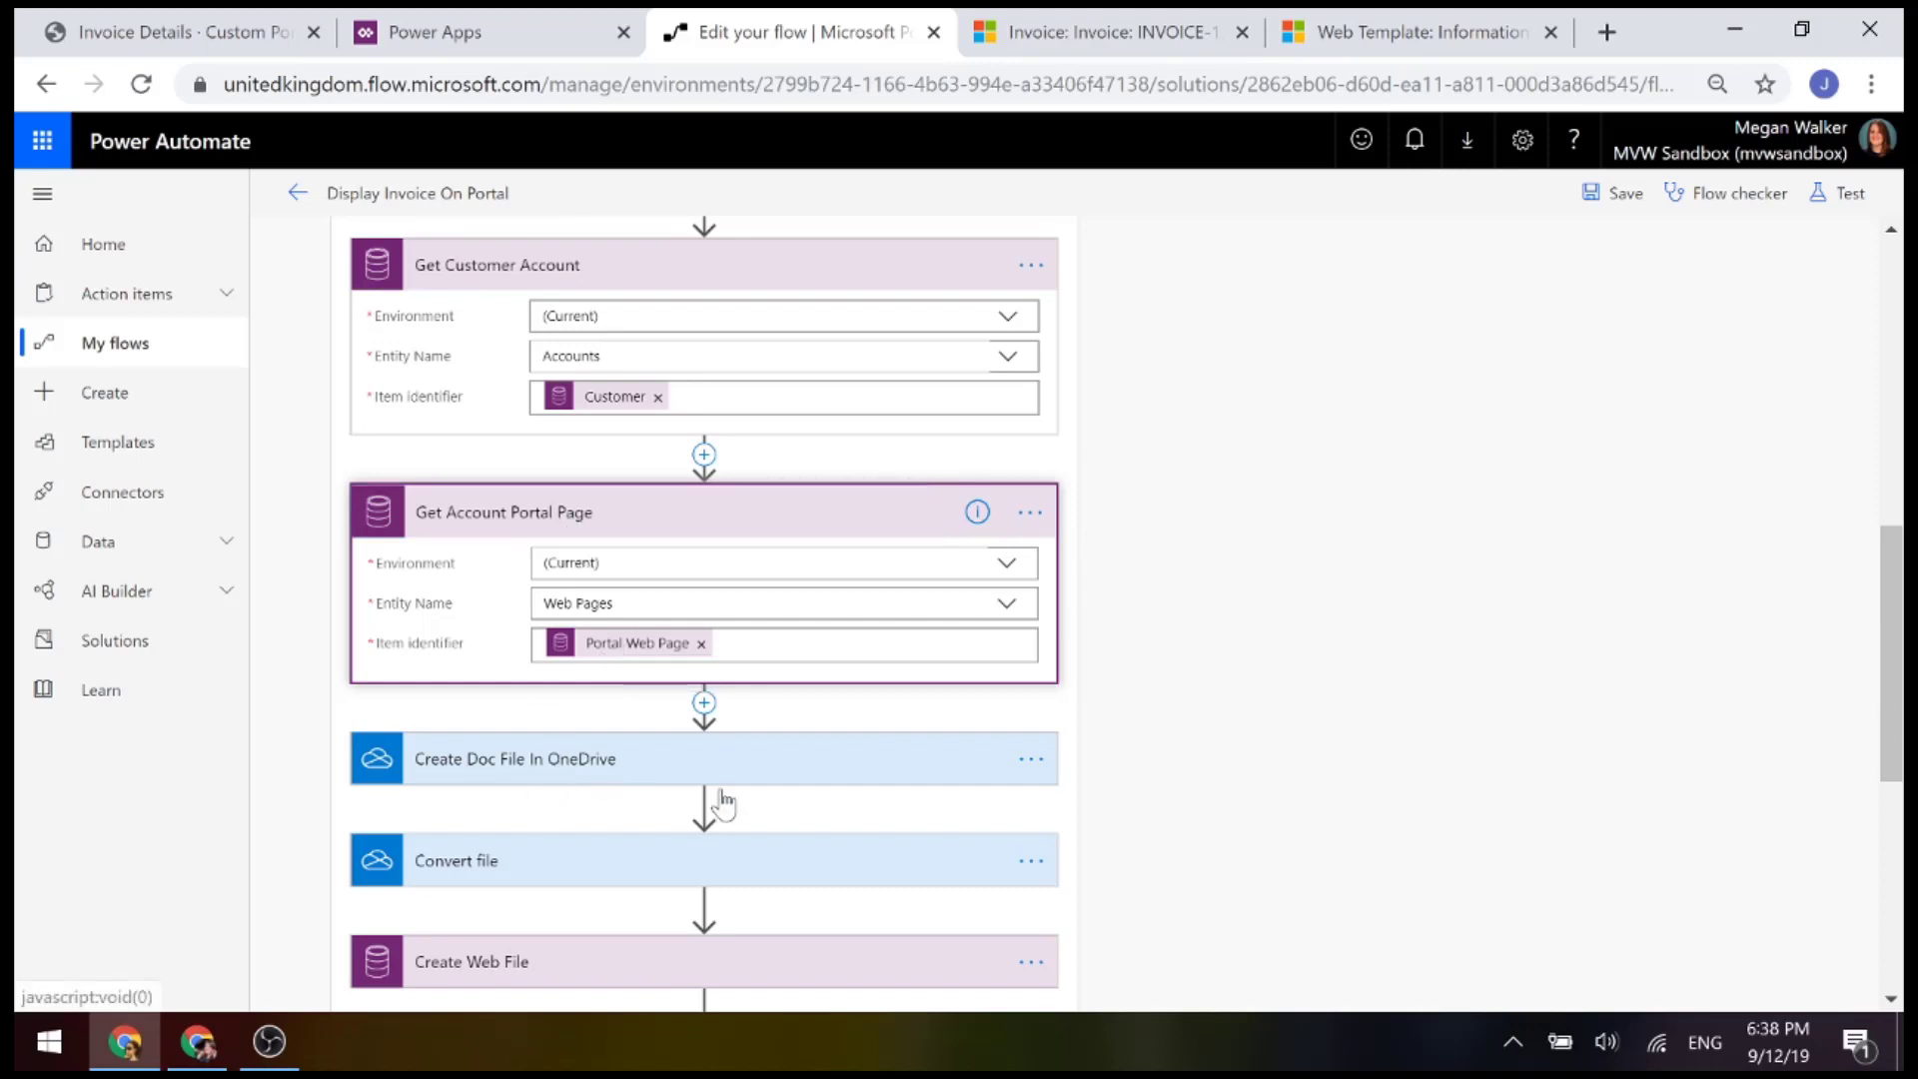
scroll(1353, 780, down, 3)
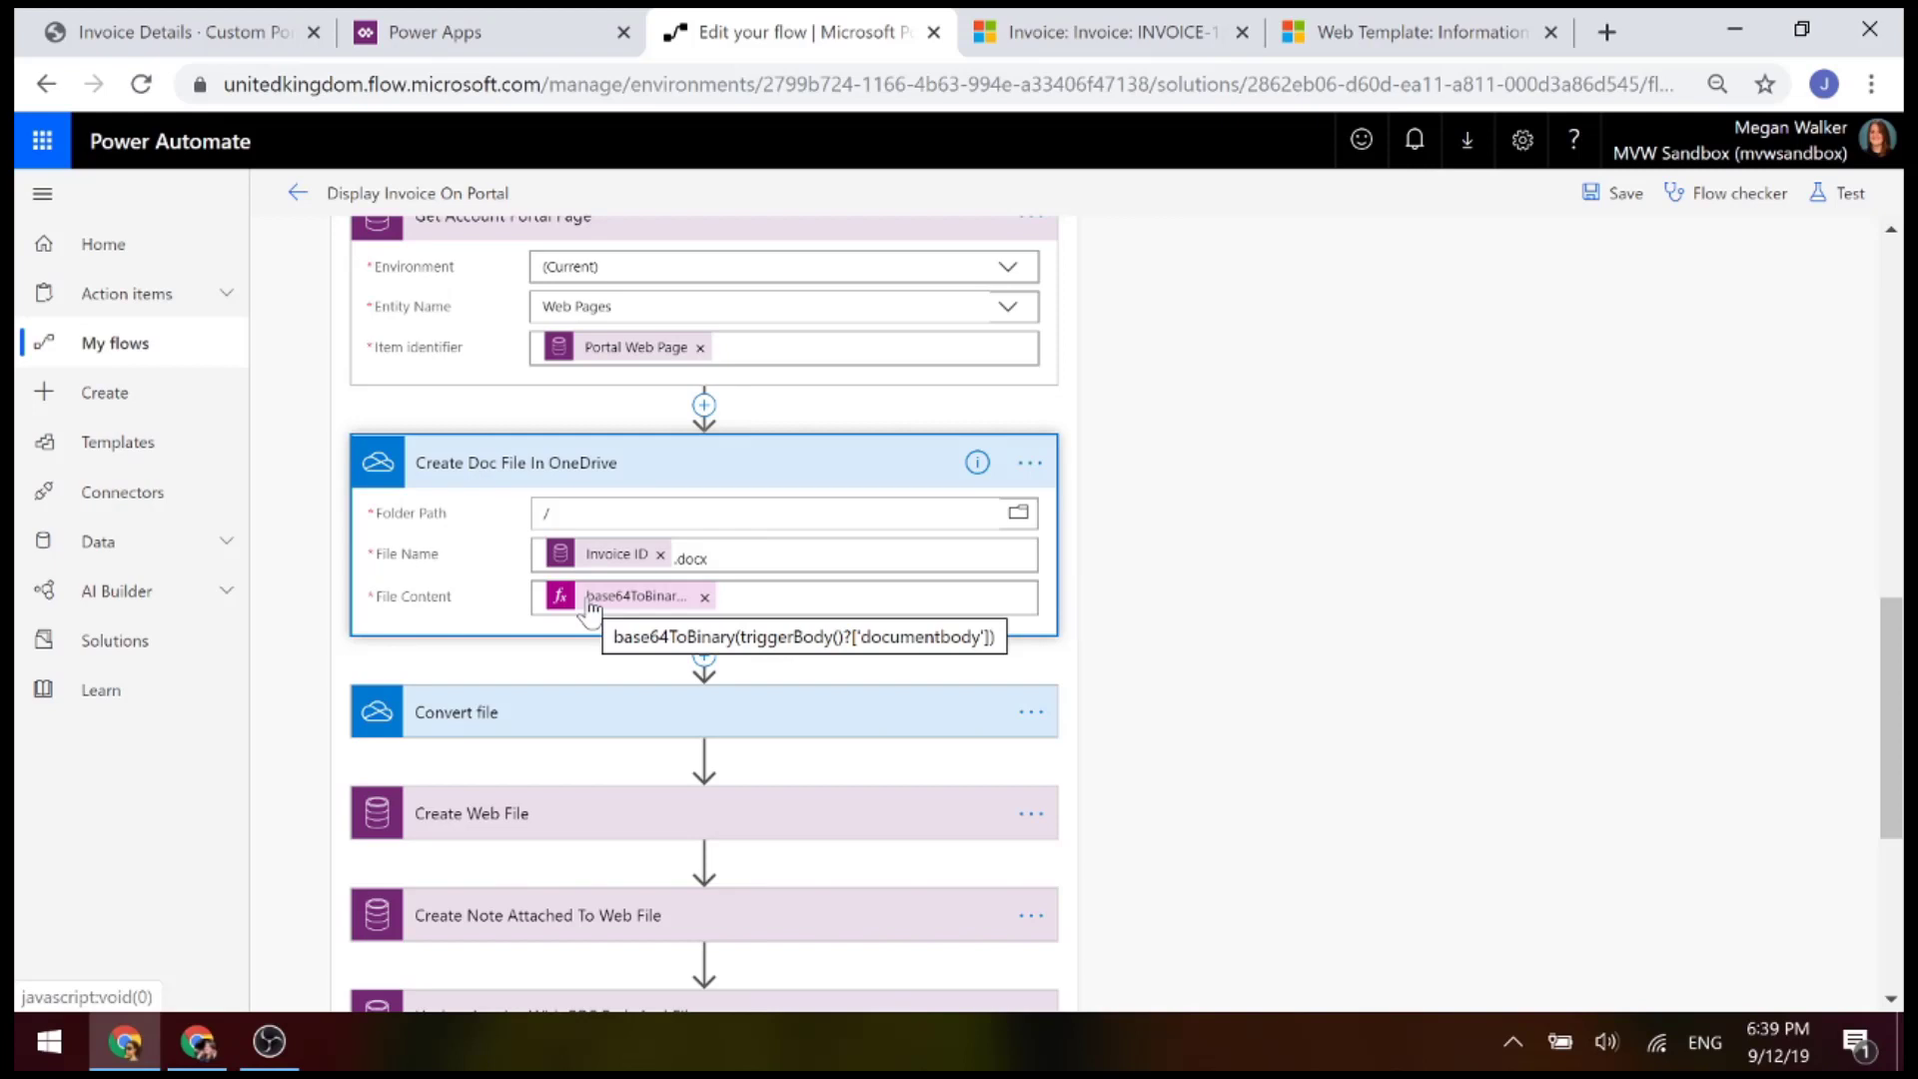
click(470, 739)
scroll(1212, 656, down, 2)
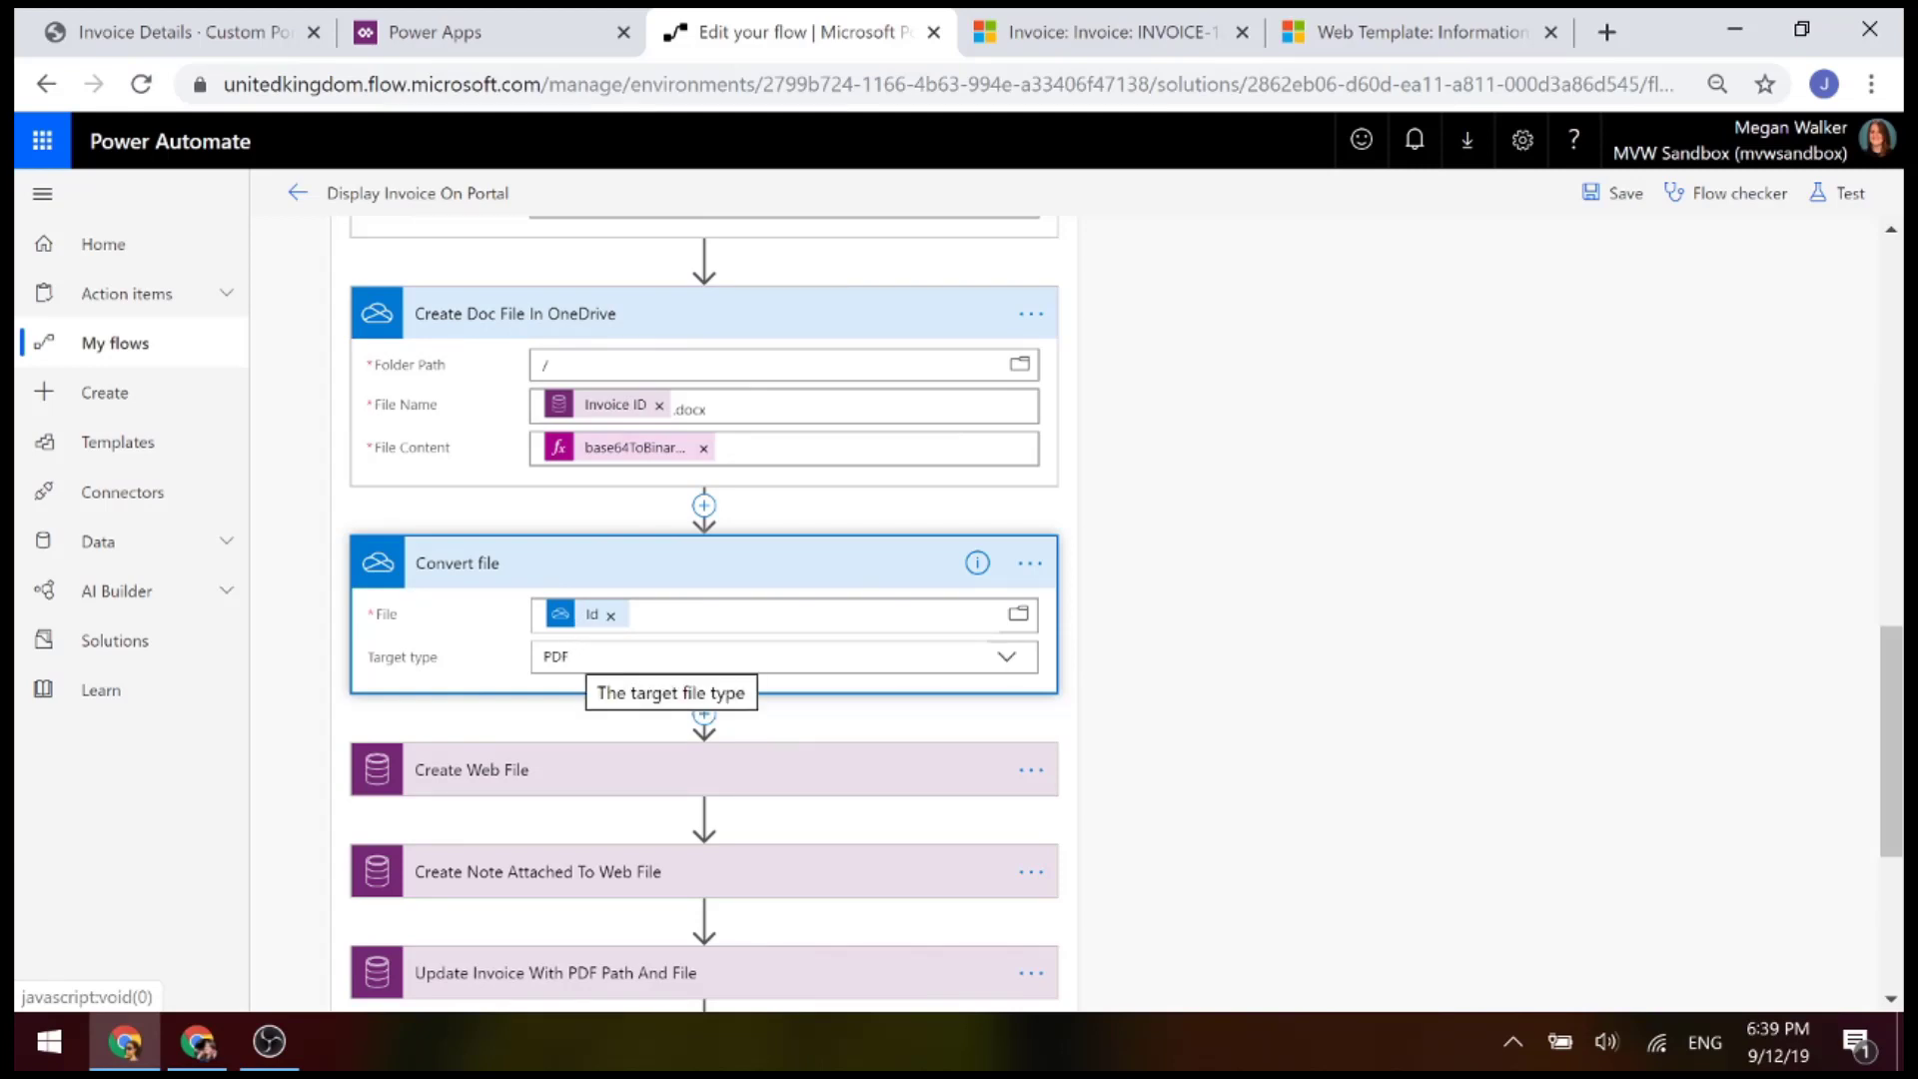
Expand the Create Web File action and inspect its Name, Partial URL, Publishing State and Website values
scroll(1212, 673, down, 2)
click(604, 626)
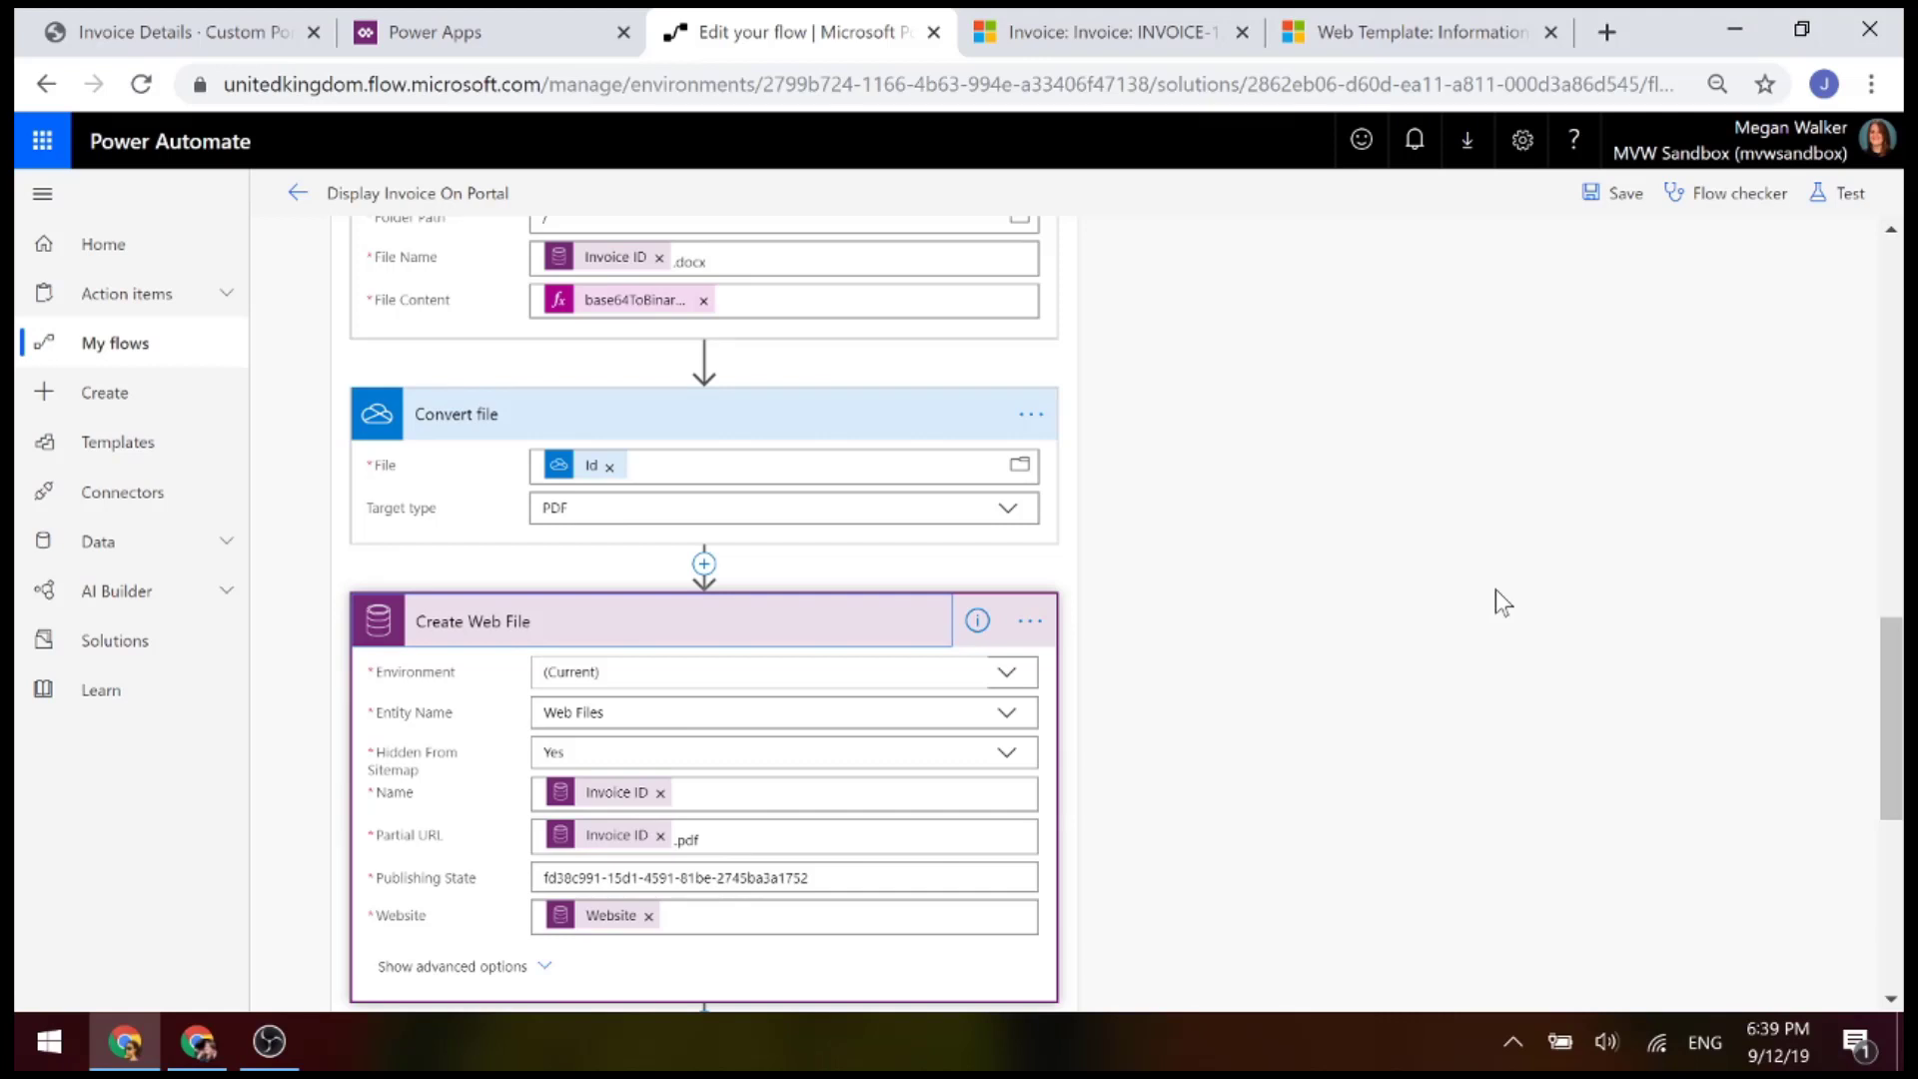
scroll(1496, 589, down, 2)
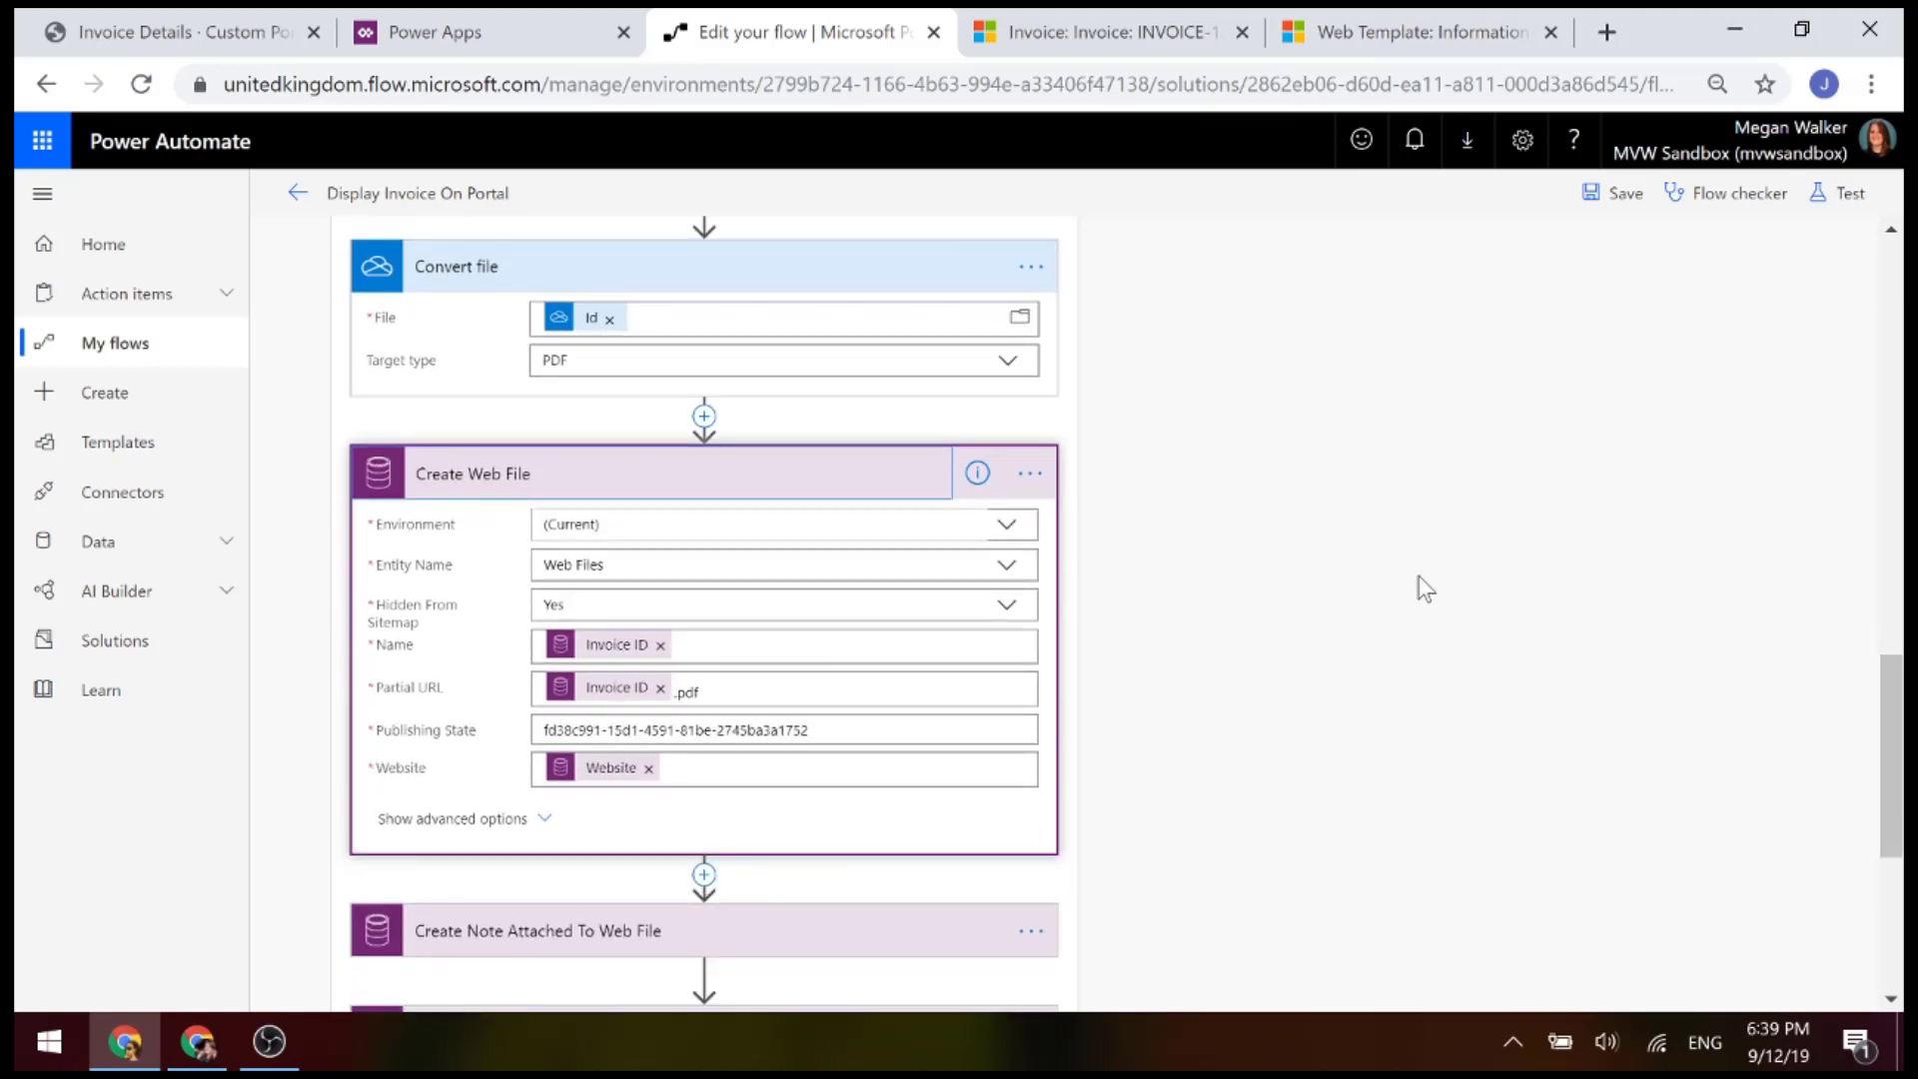
scroll(445, 579, down, 2)
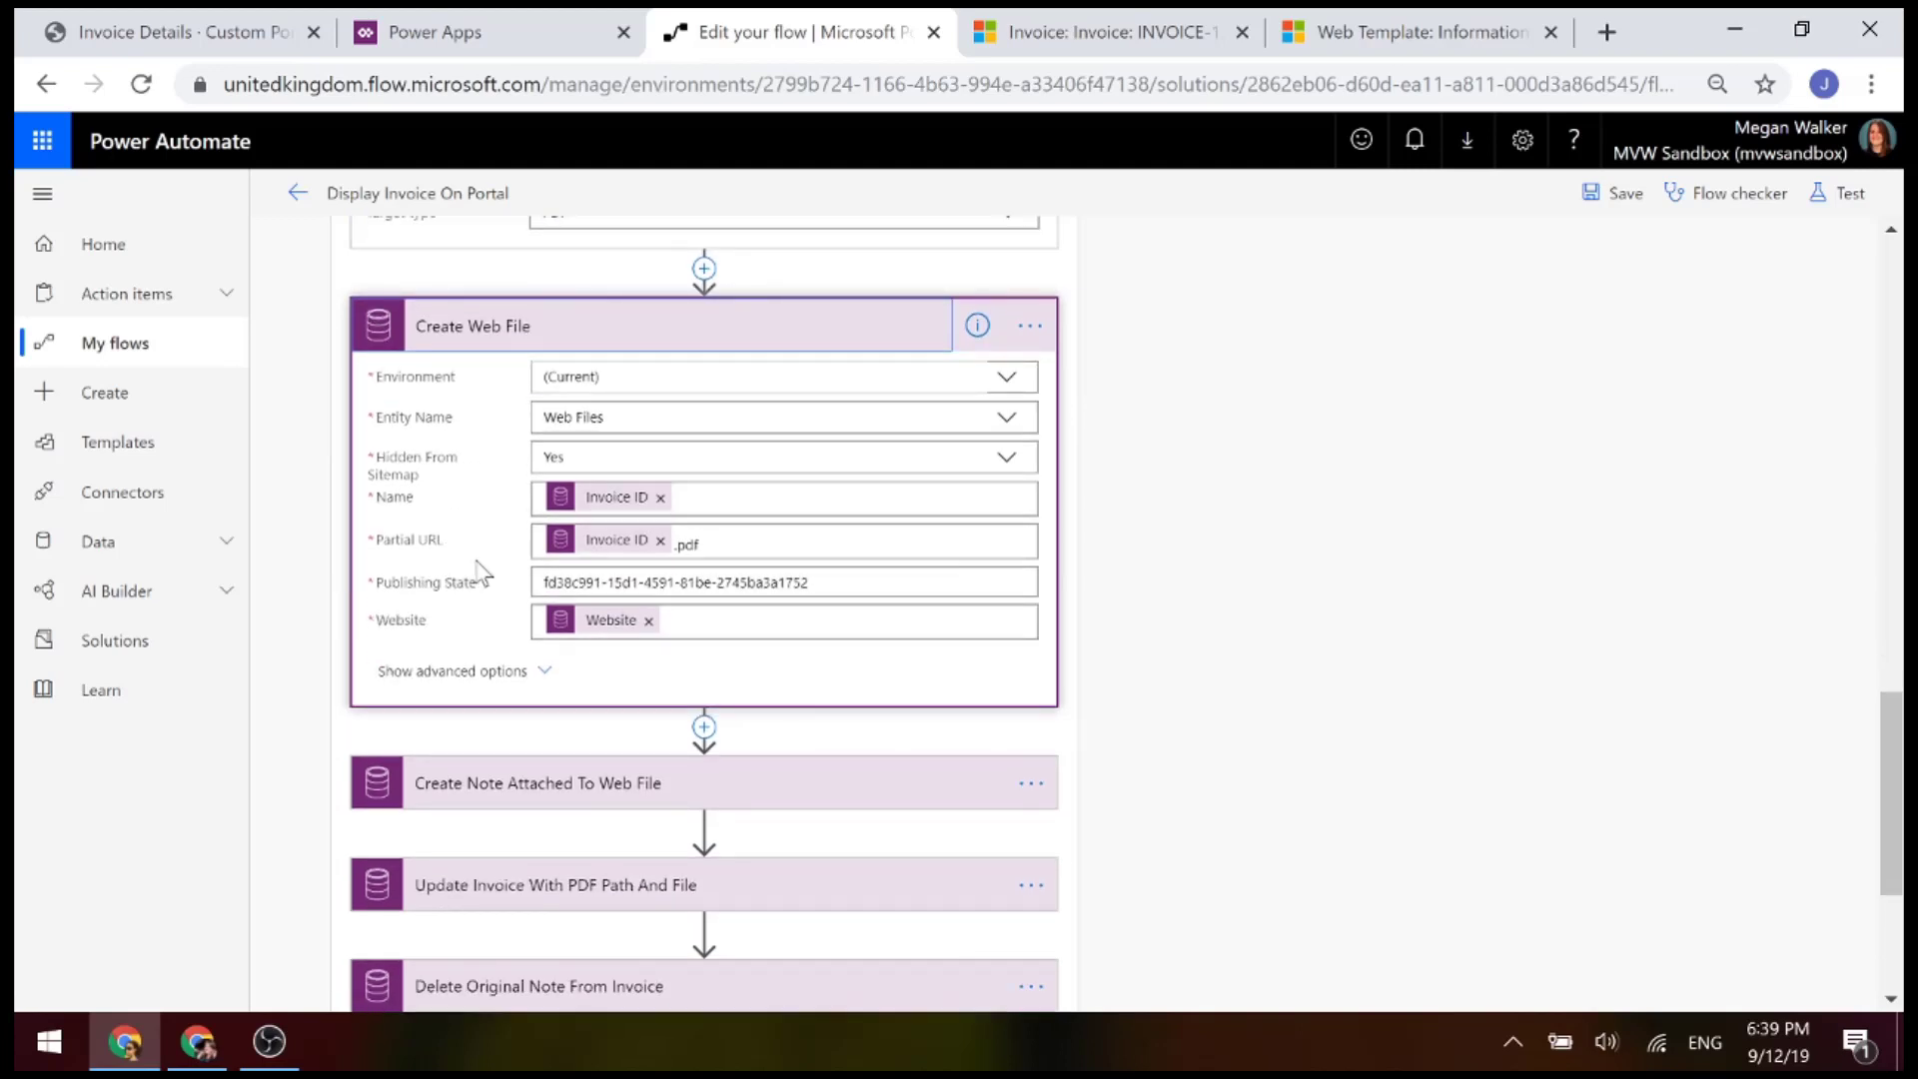
mouse_move(582, 504)
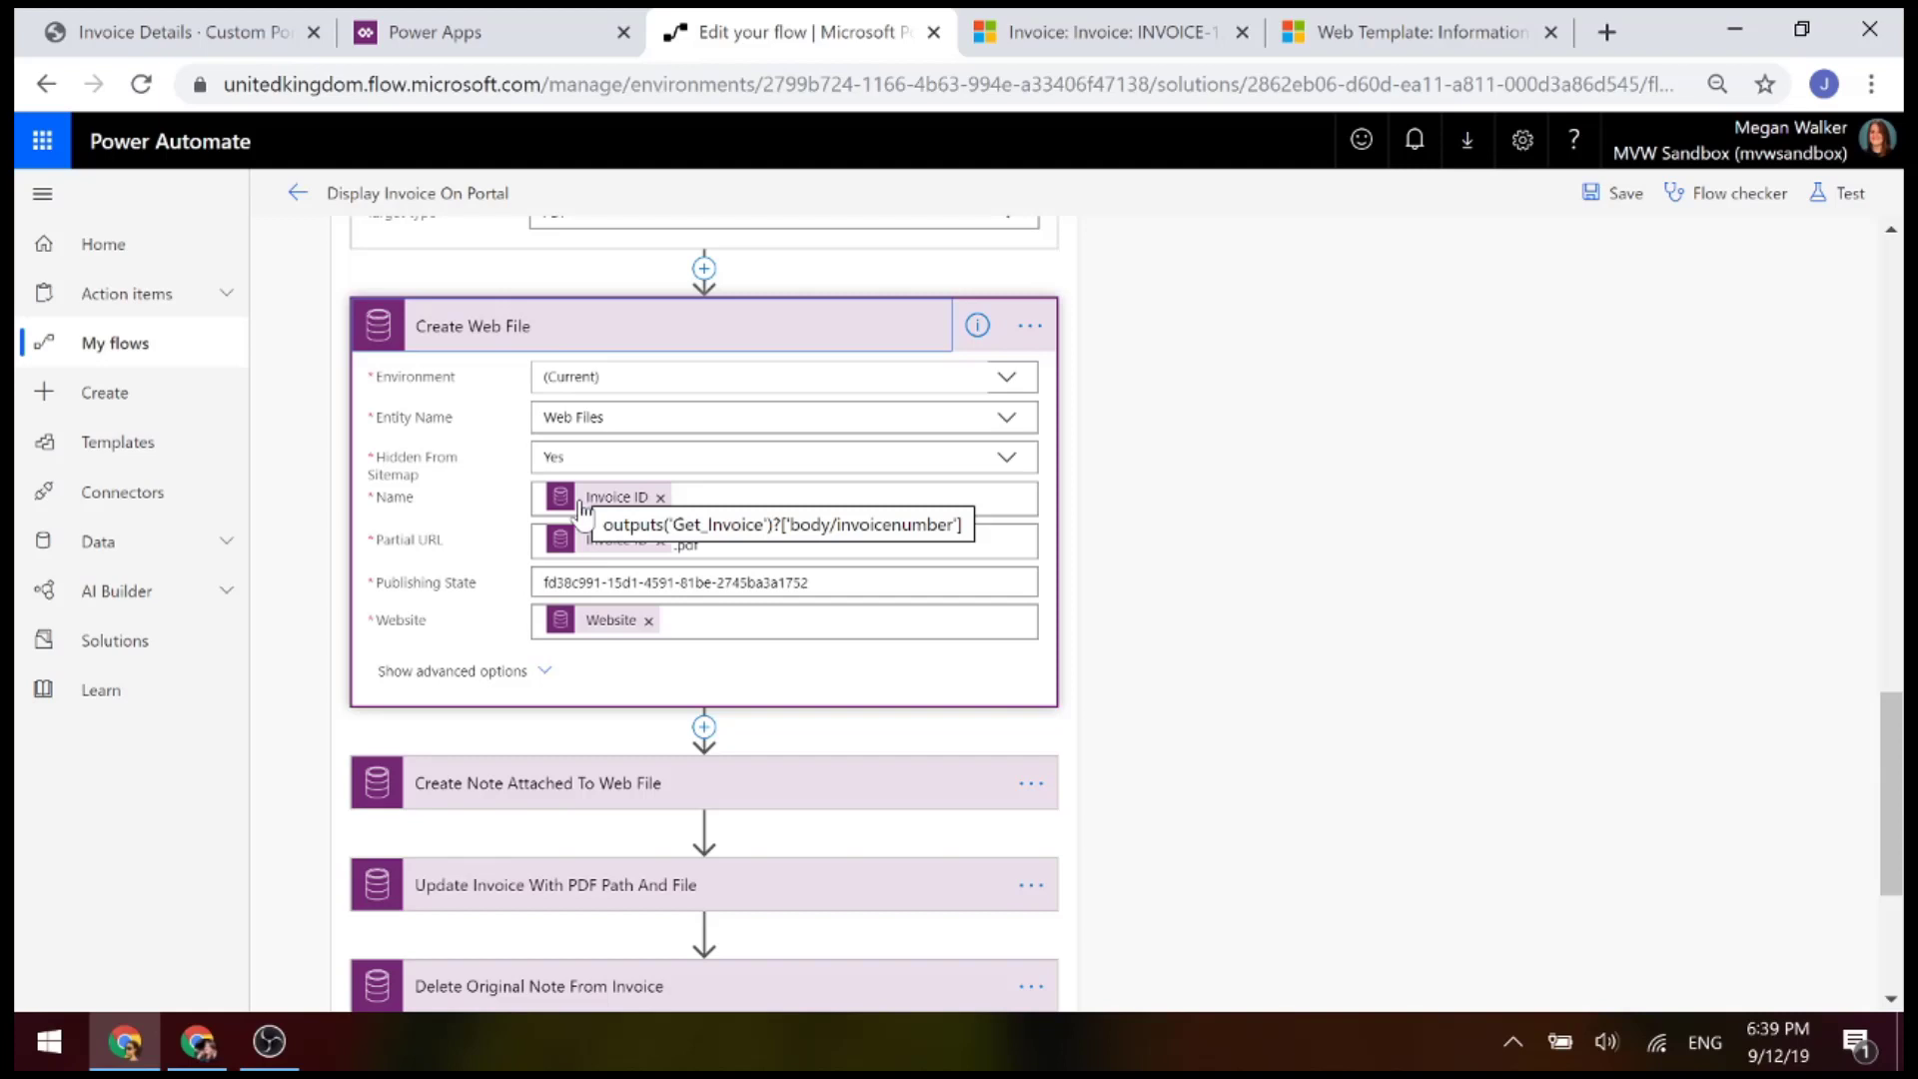
scroll(471, 570, down, 2)
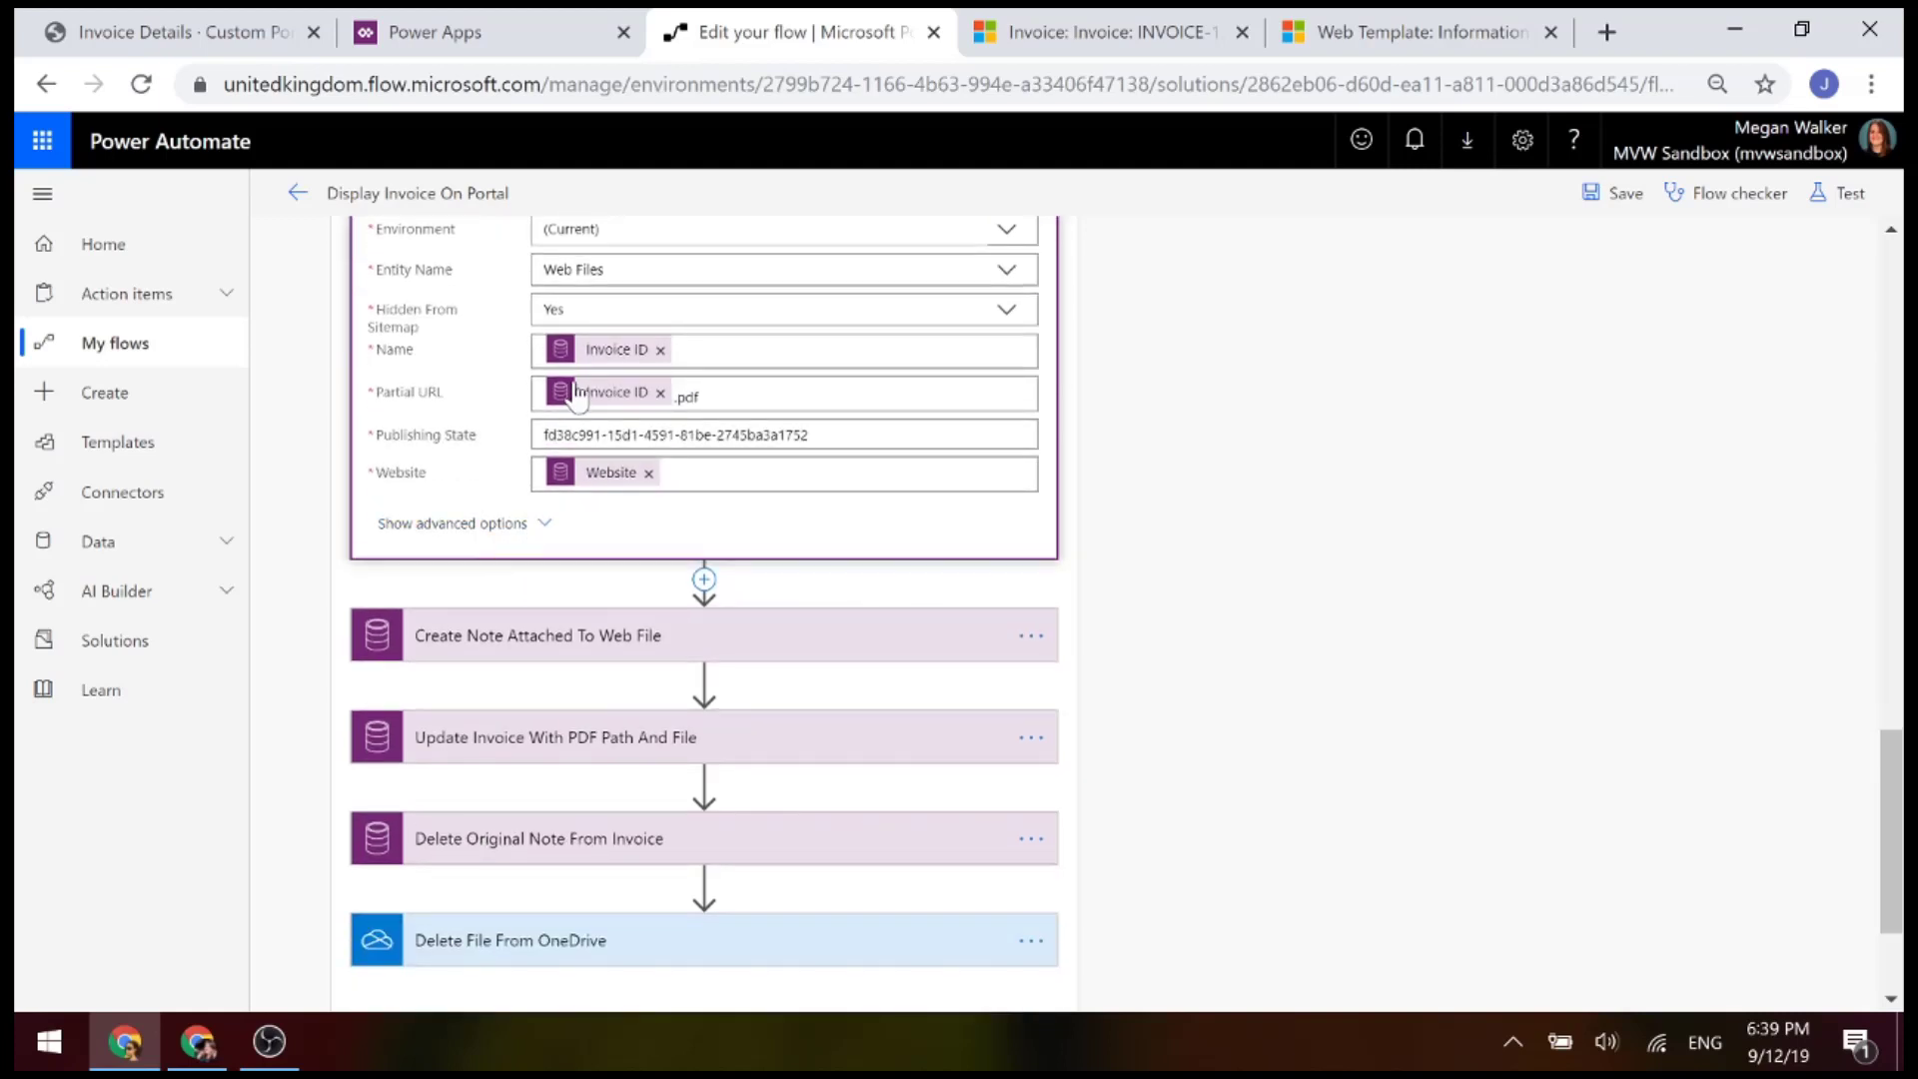
mouse_move(577, 397)
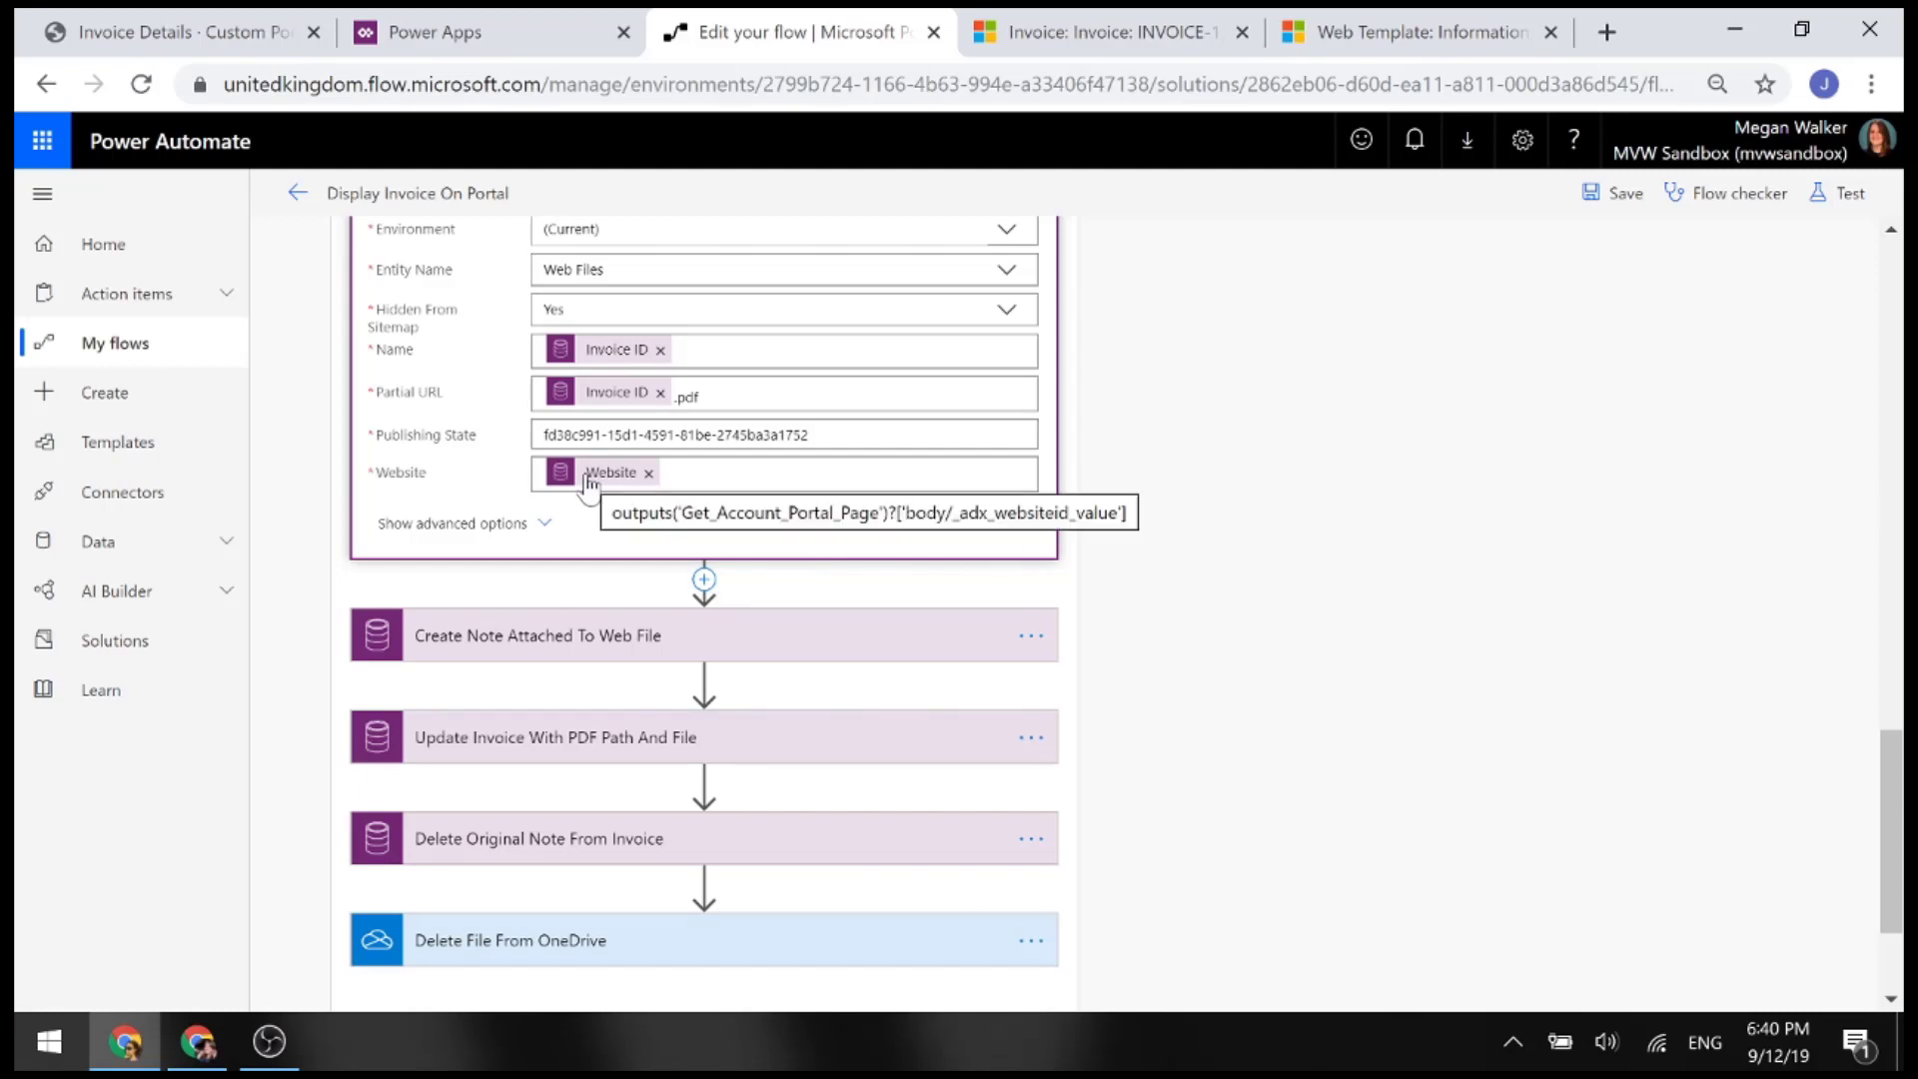
Show the advanced options of Create Web File and review them through to the Parent Page value
click(463, 526)
scroll(1267, 594, down, 1)
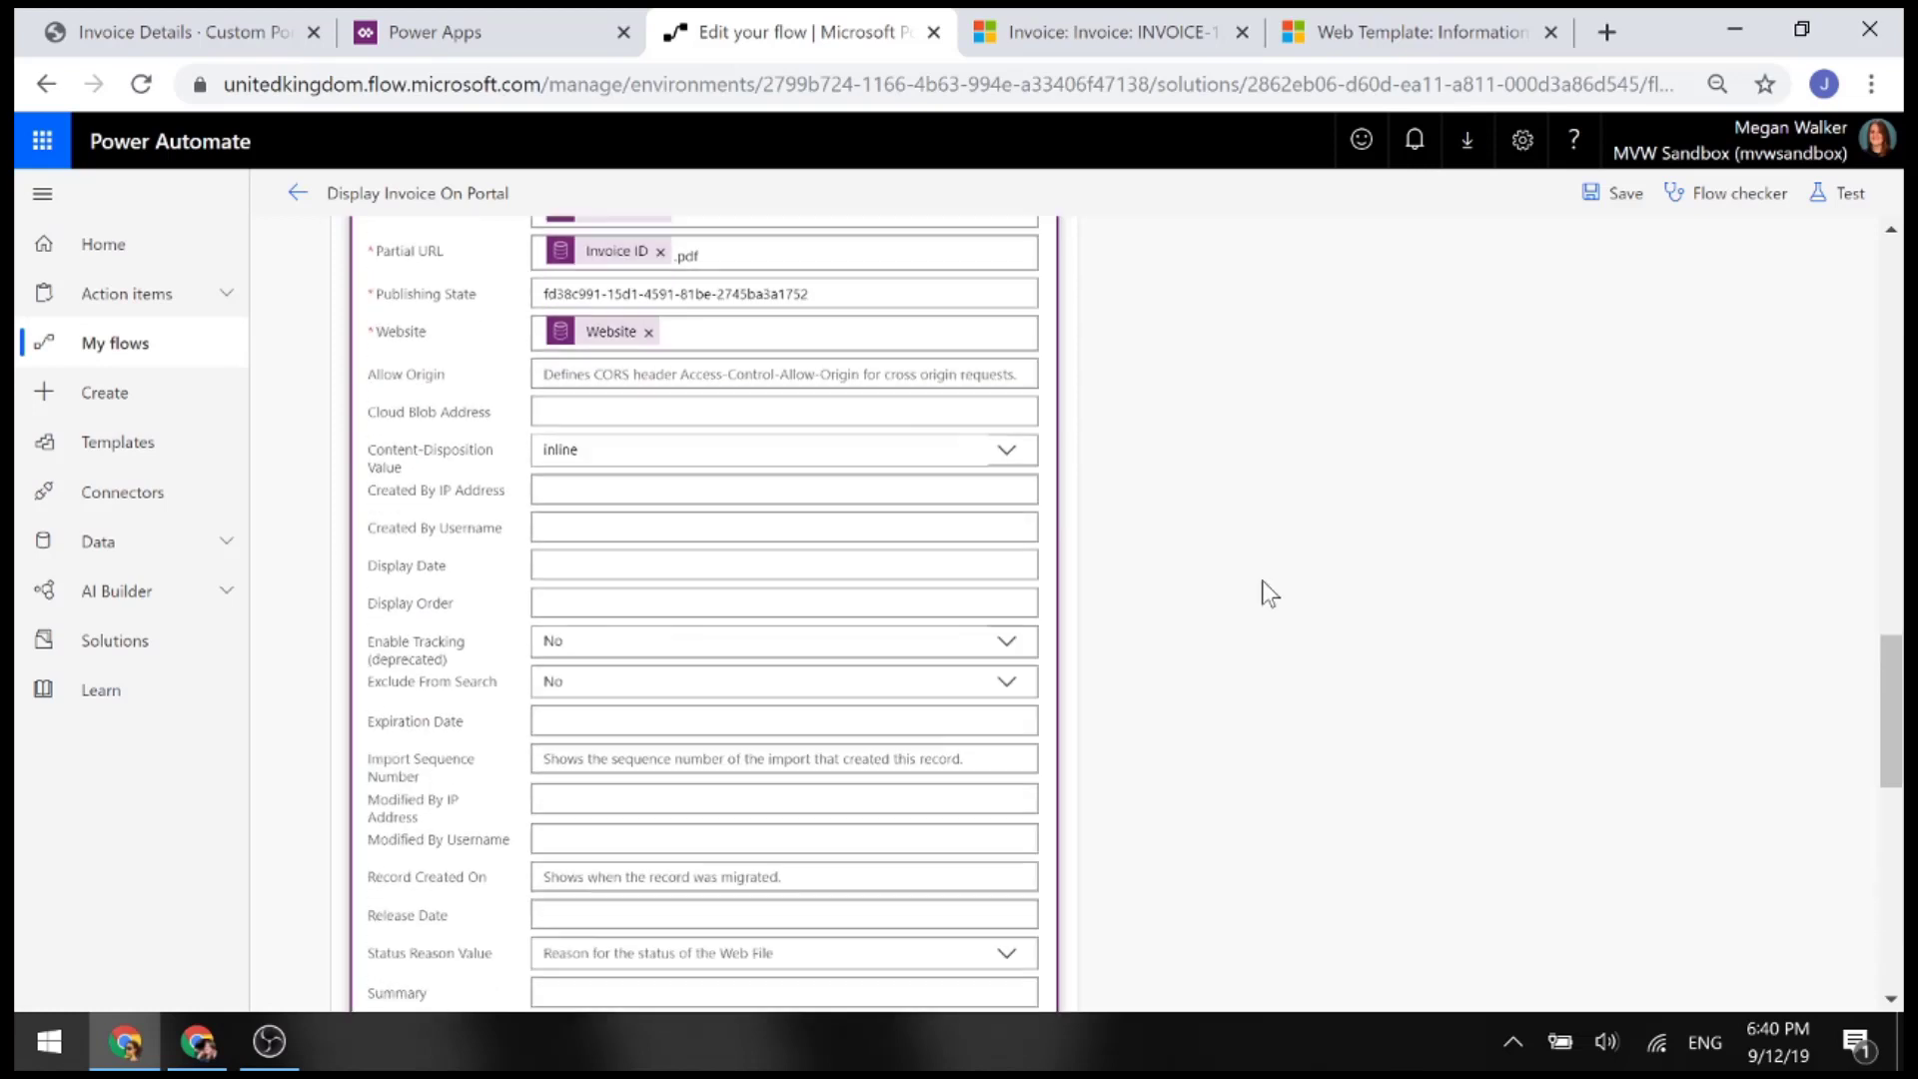
scroll(1267, 595, down, 2)
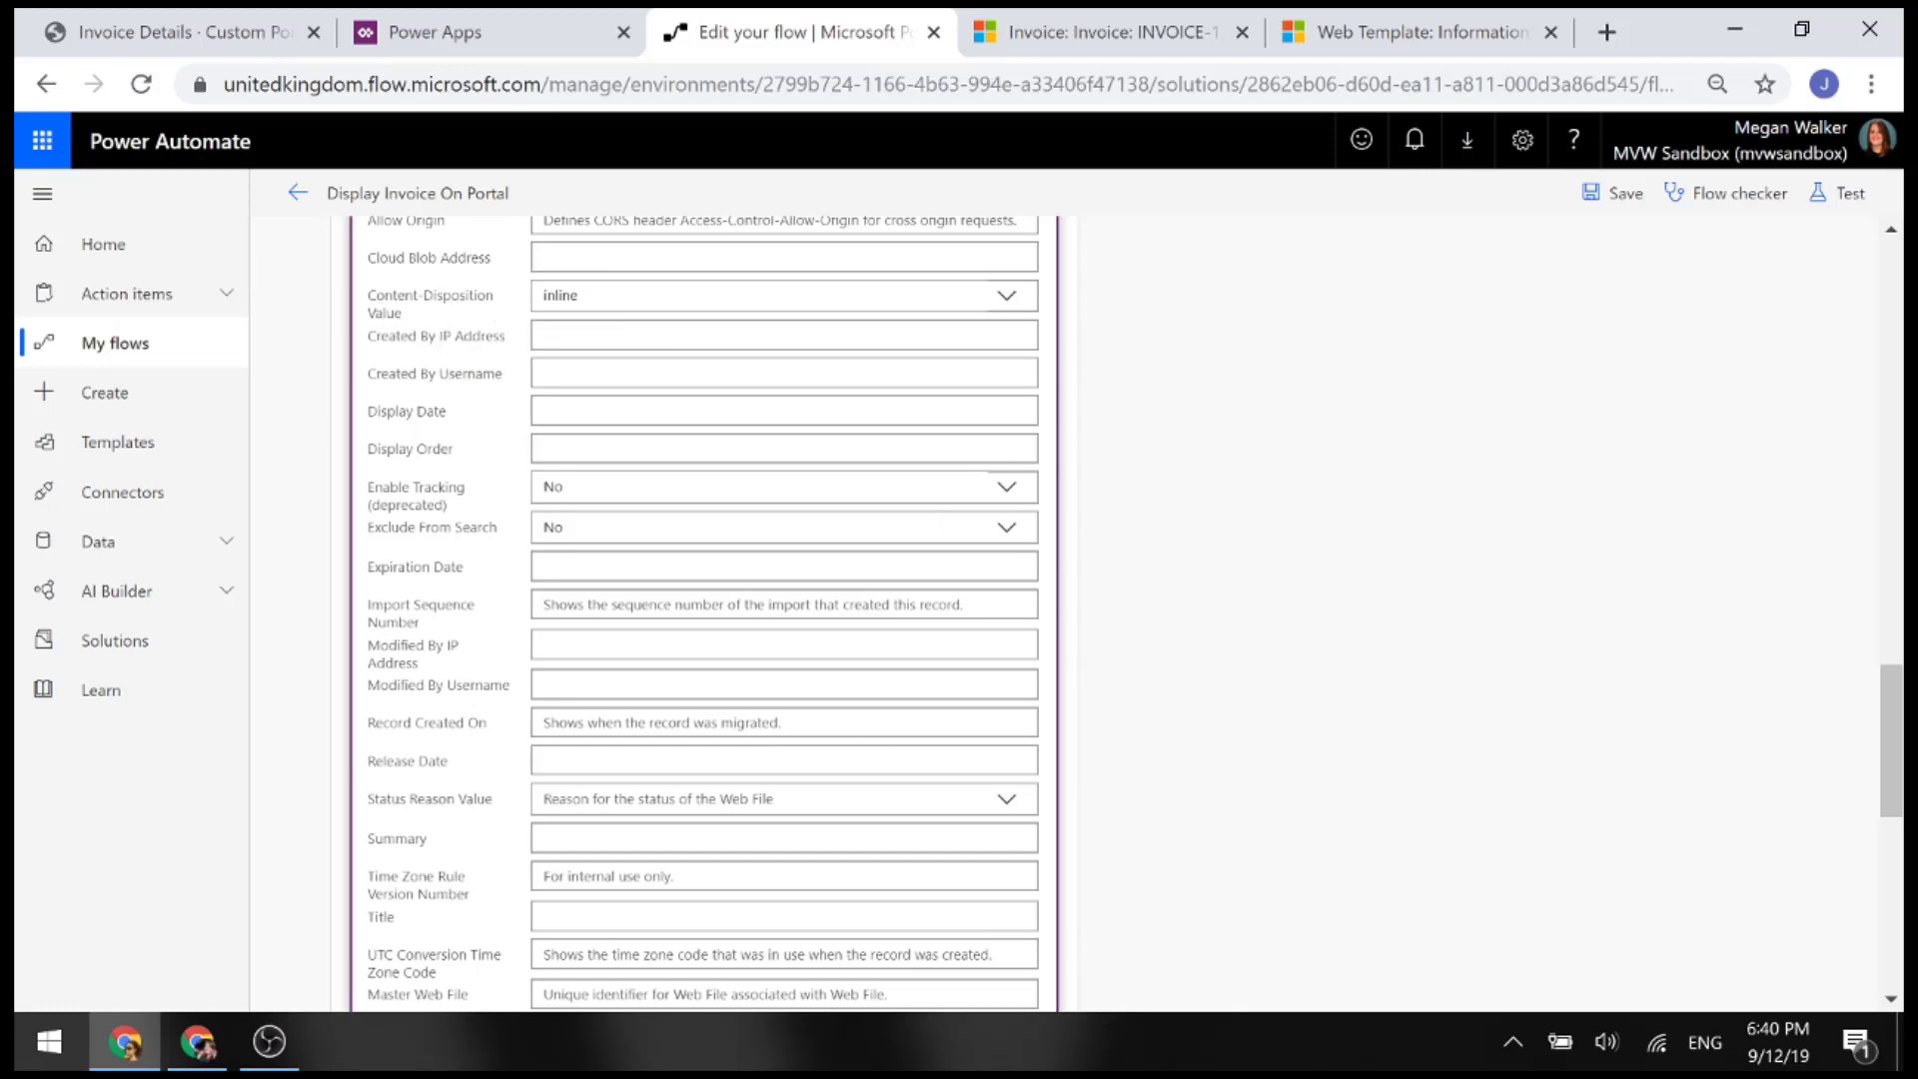
scroll(1082, 460, down, 5)
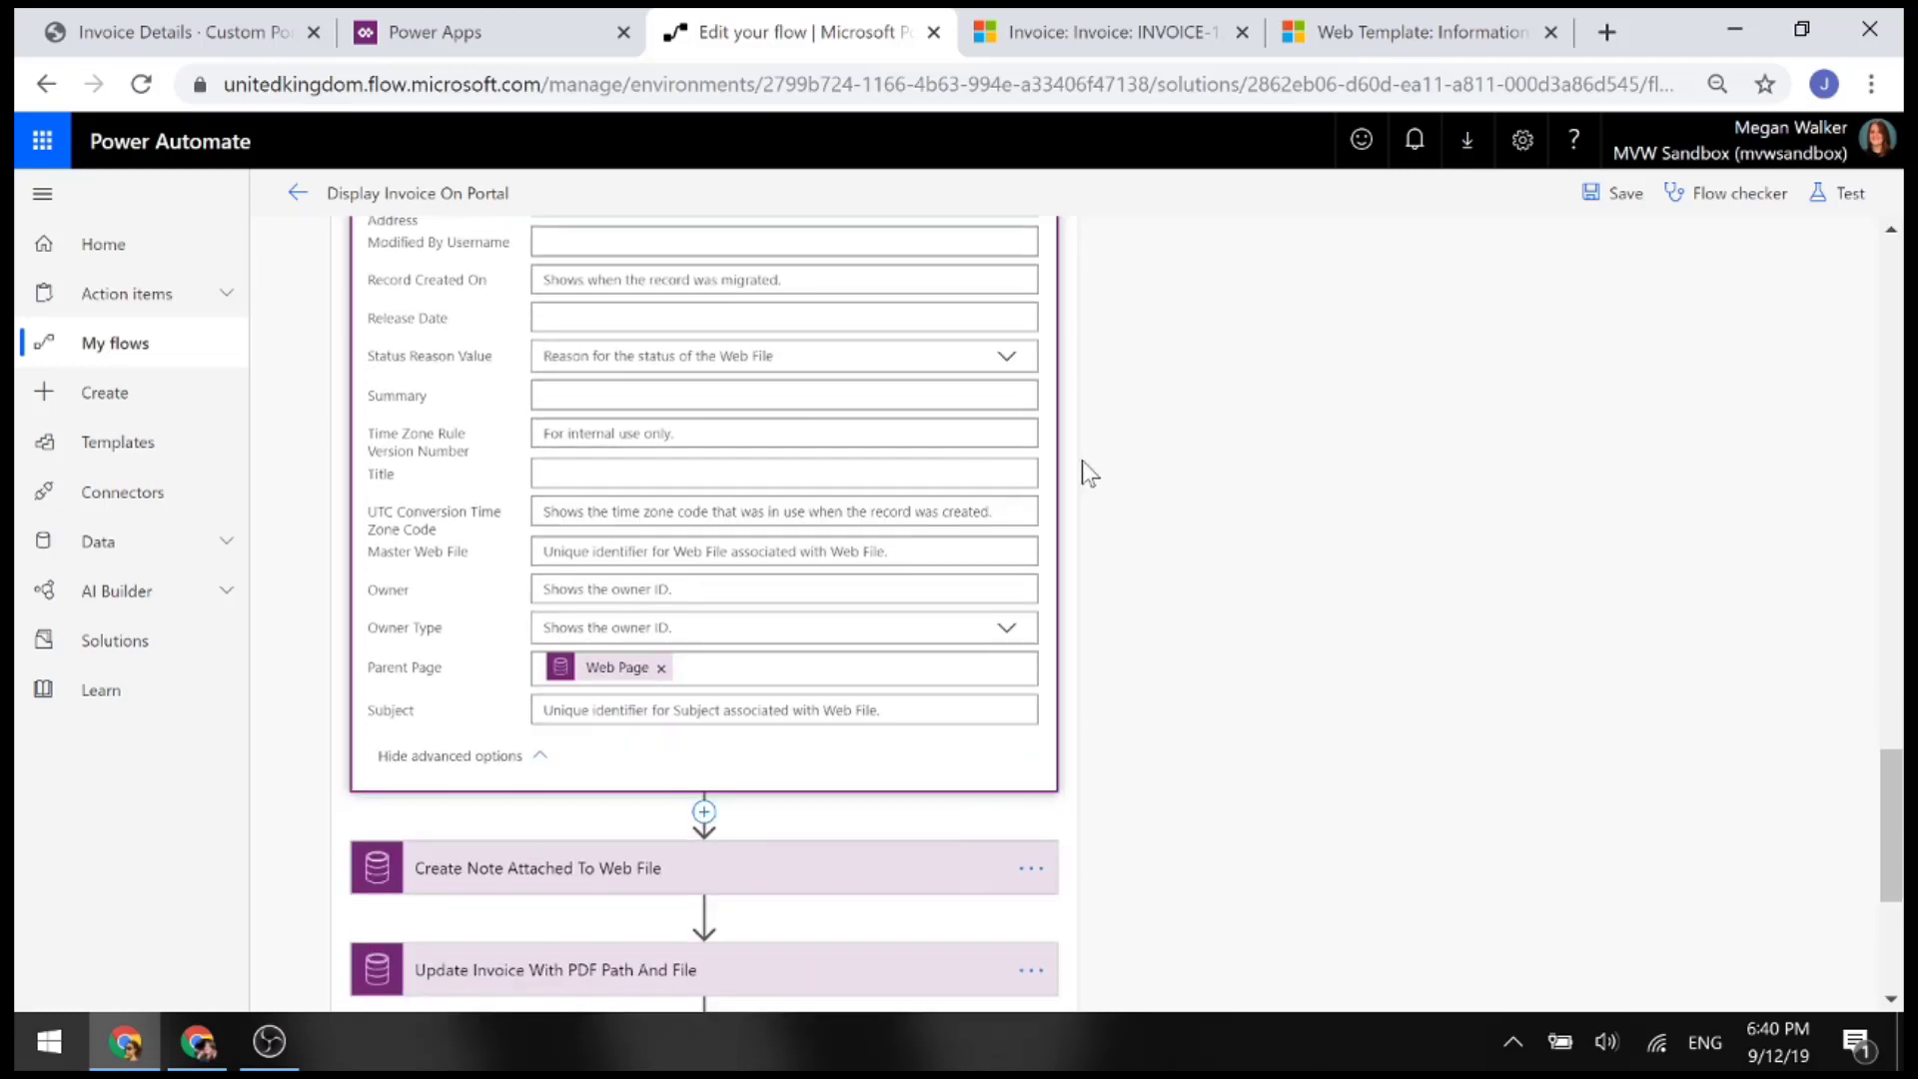
scroll(1082, 459, down, 2)
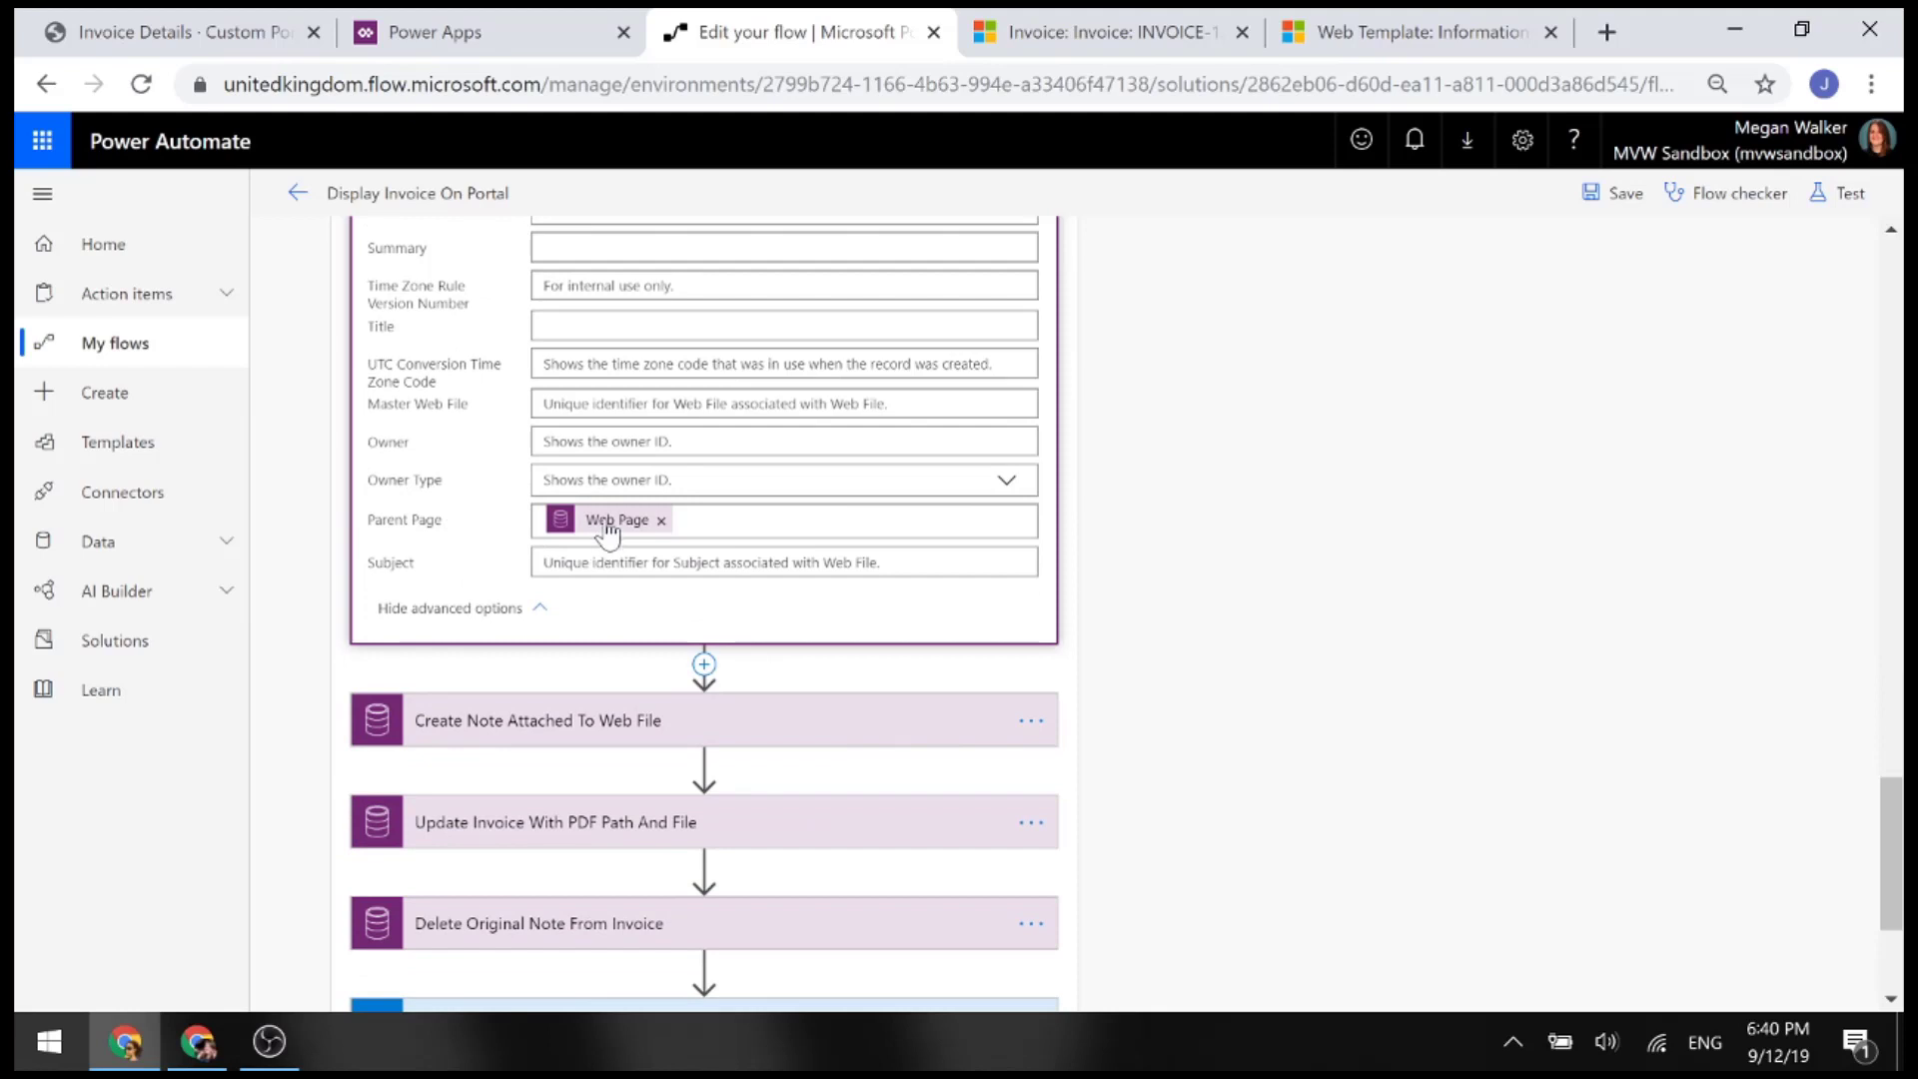
Switch to the Dynamics 365 Portals app, open the ABC Company web page and review its child files
mouse_move(607, 529)
click(1343, 38)
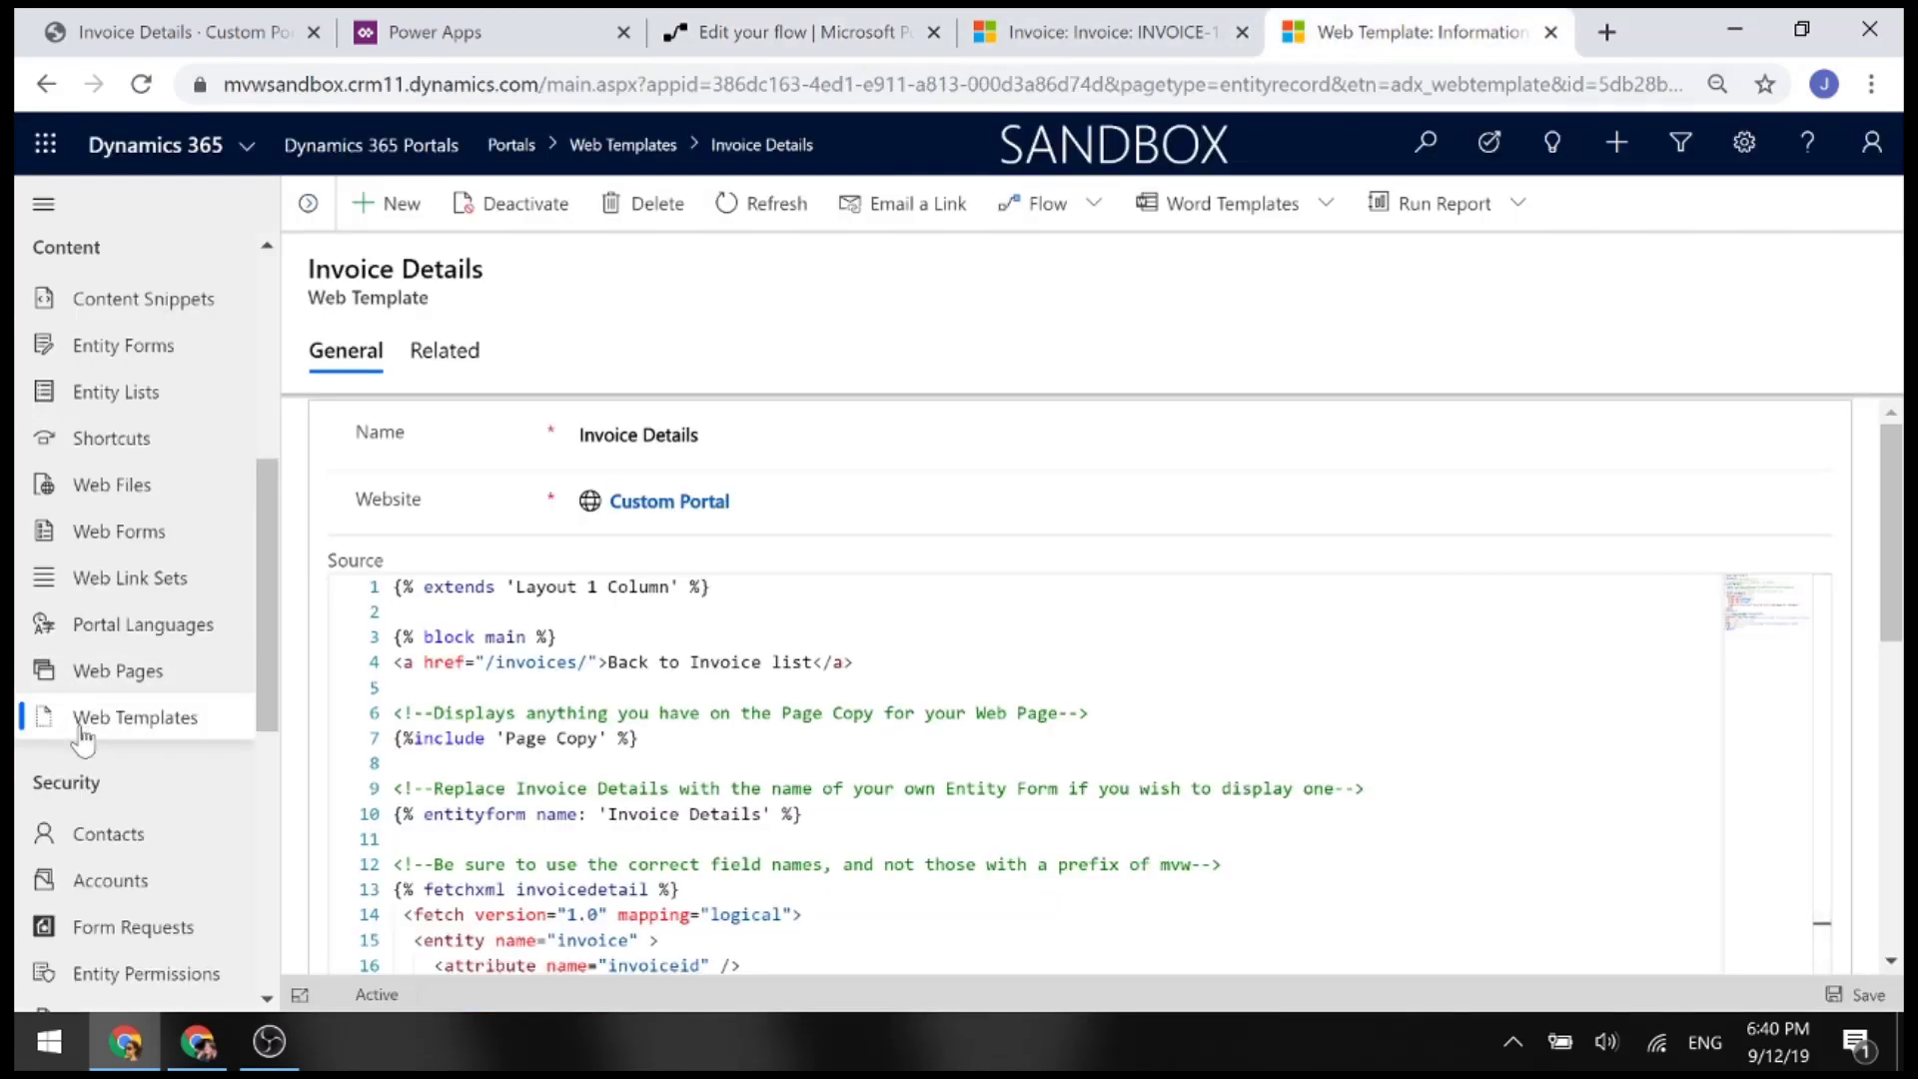
click(130, 681)
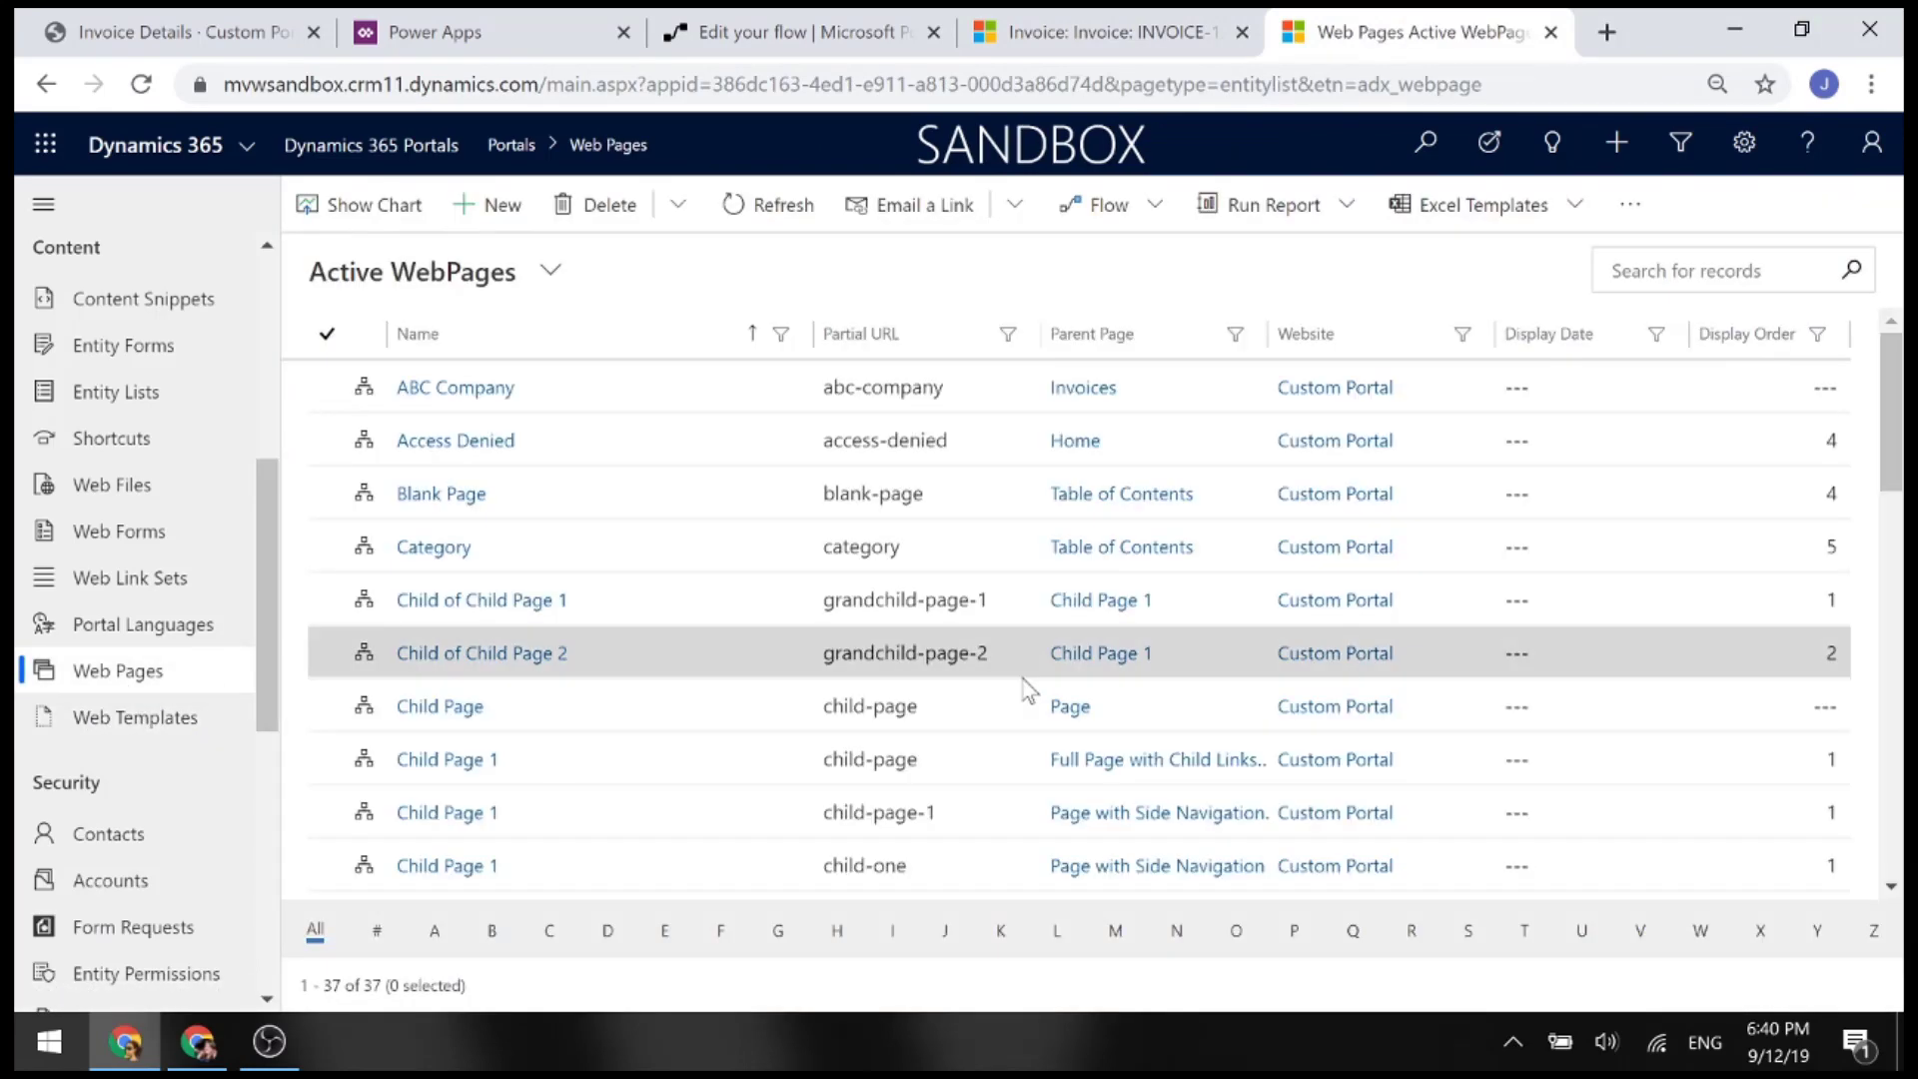
click(460, 392)
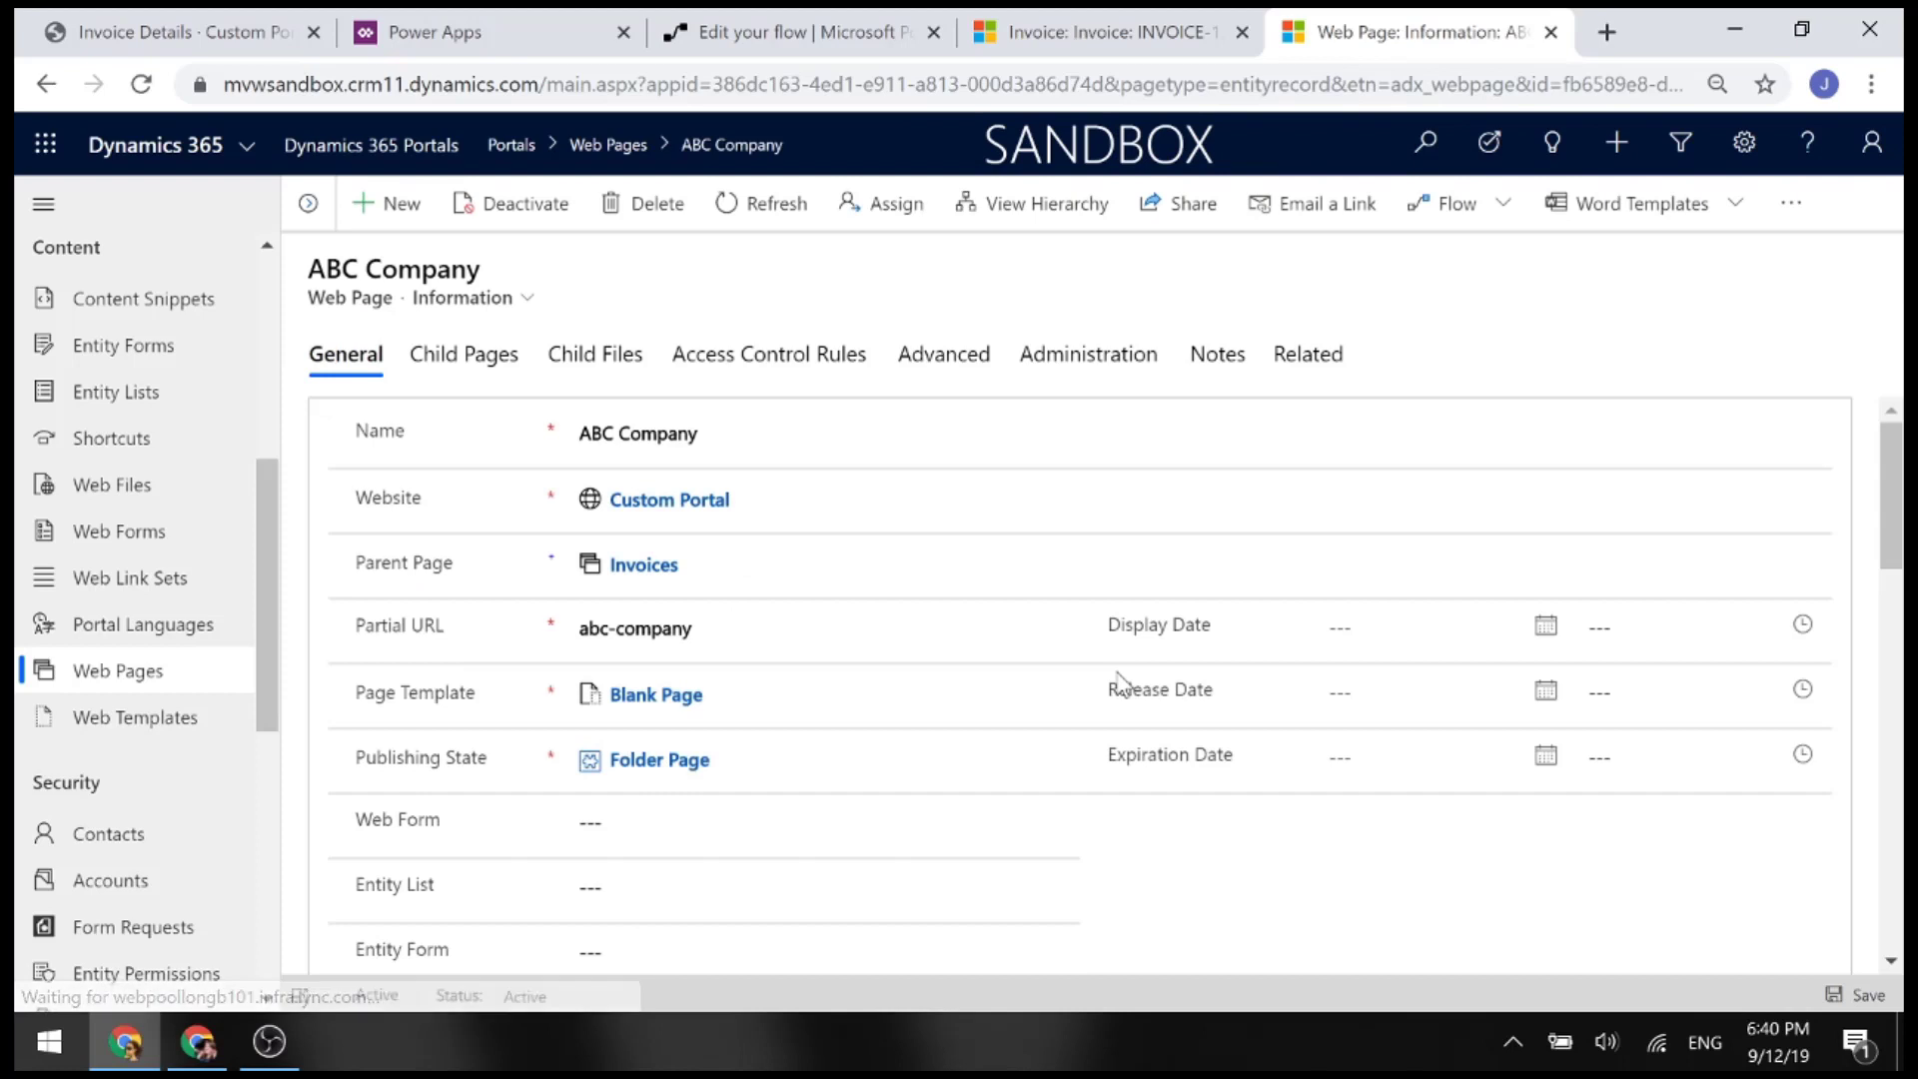
click(585, 366)
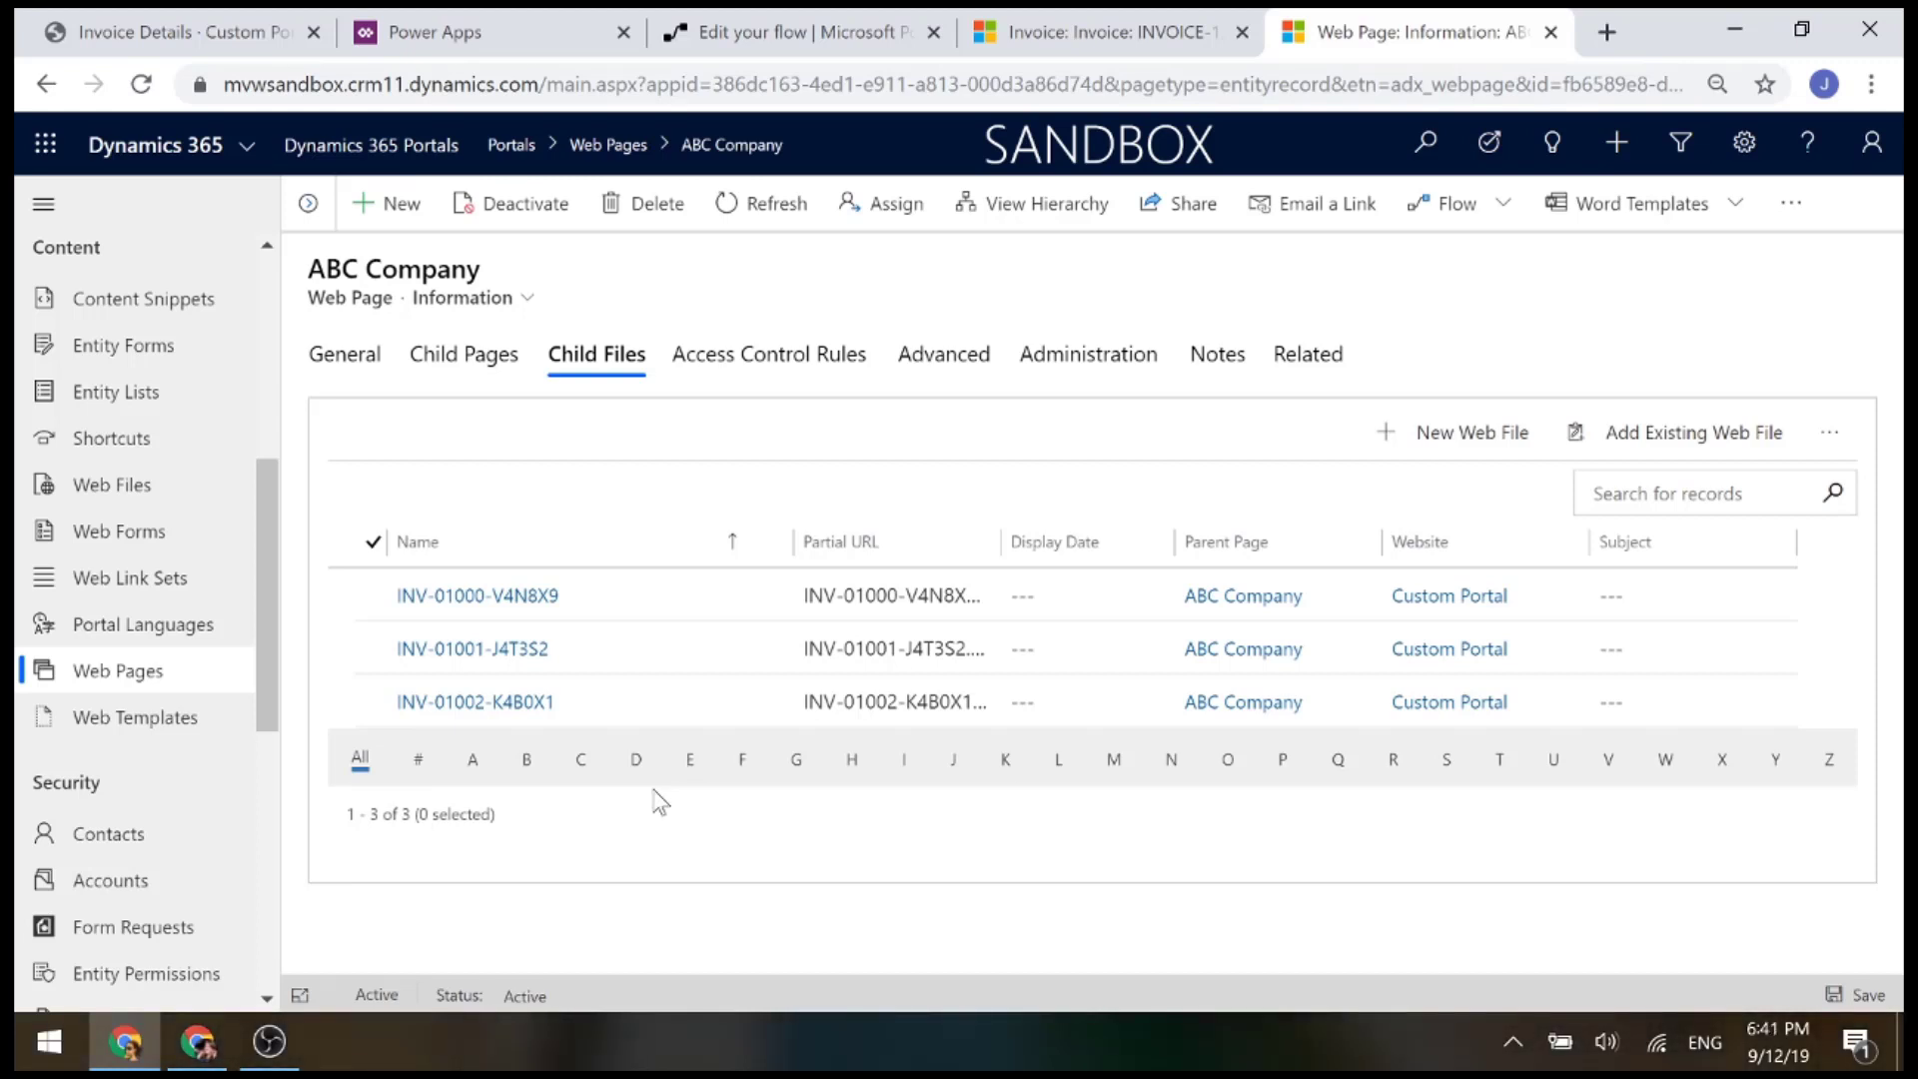
Return to the flow, expand Create Note Attached To Web File with its advanced options, and inspect the Title and Description values
click(779, 32)
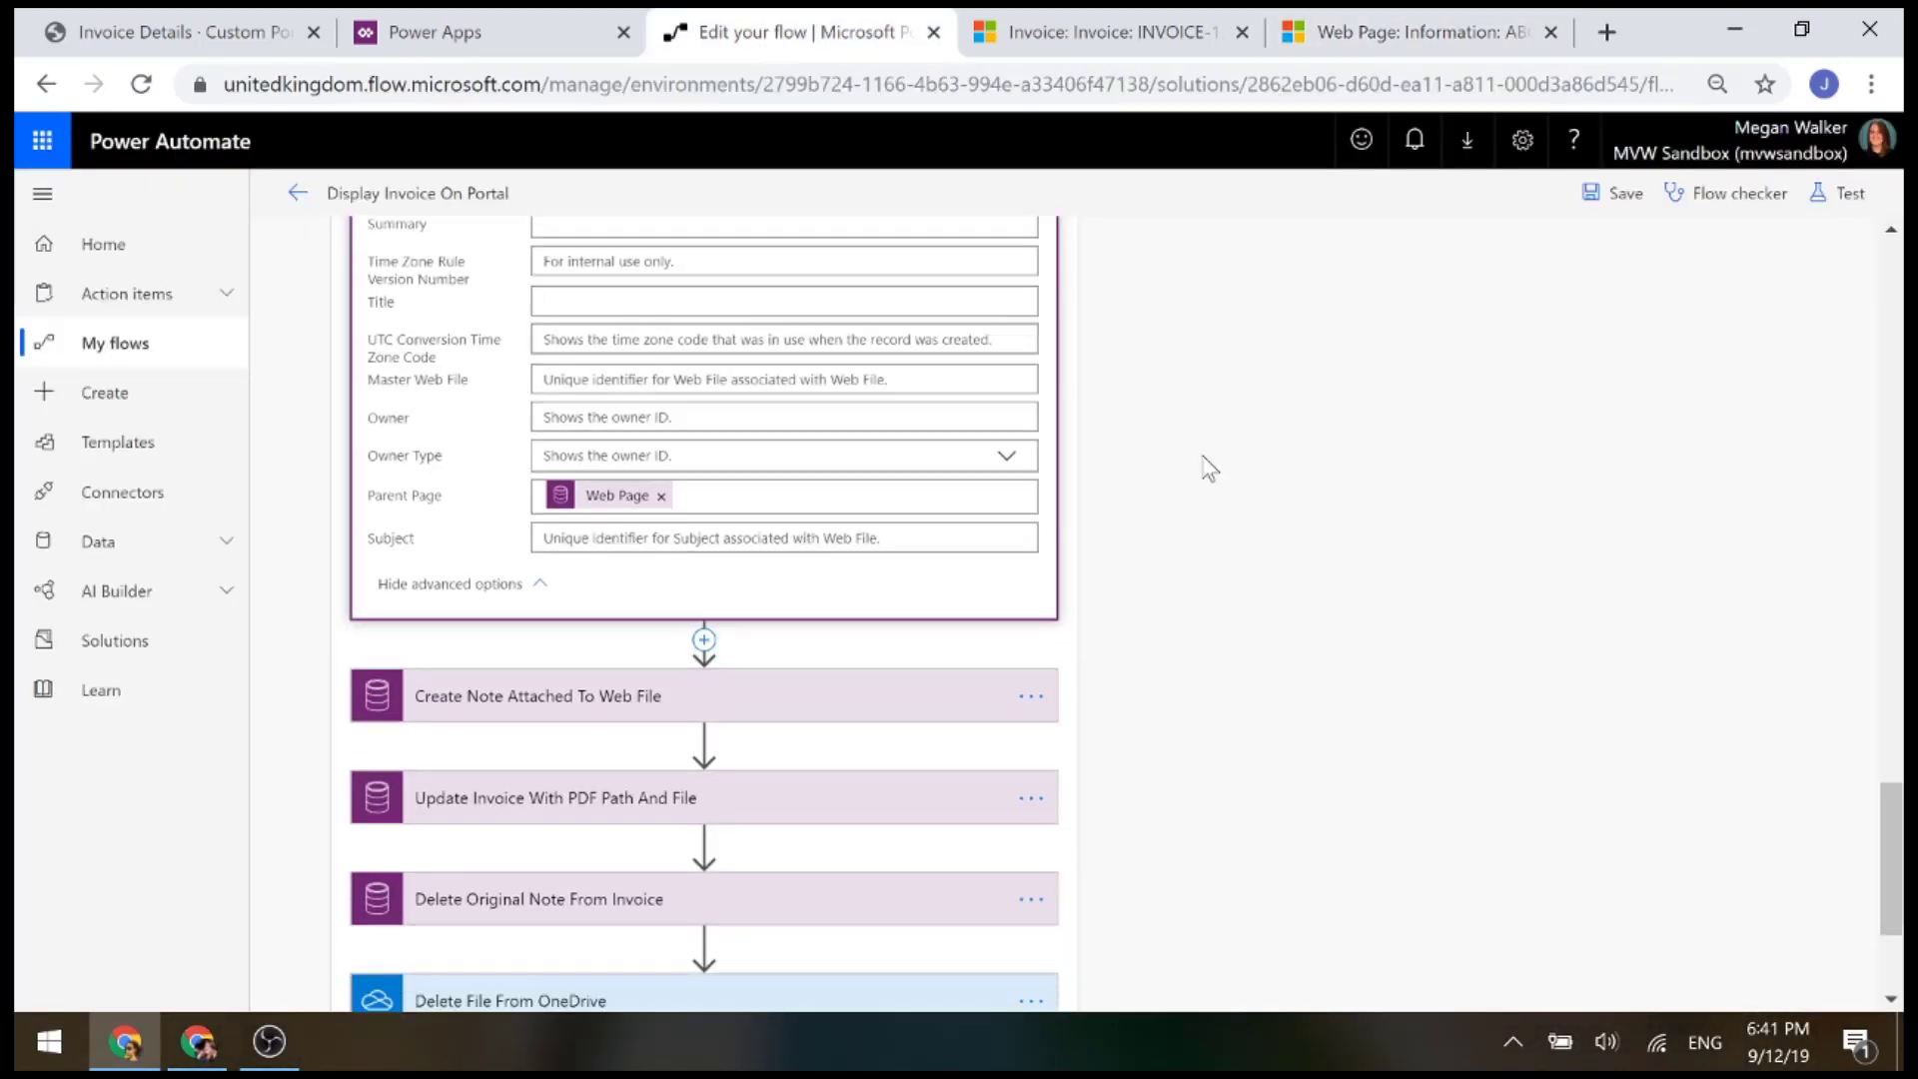
scroll(1209, 468, down, 1)
click(613, 568)
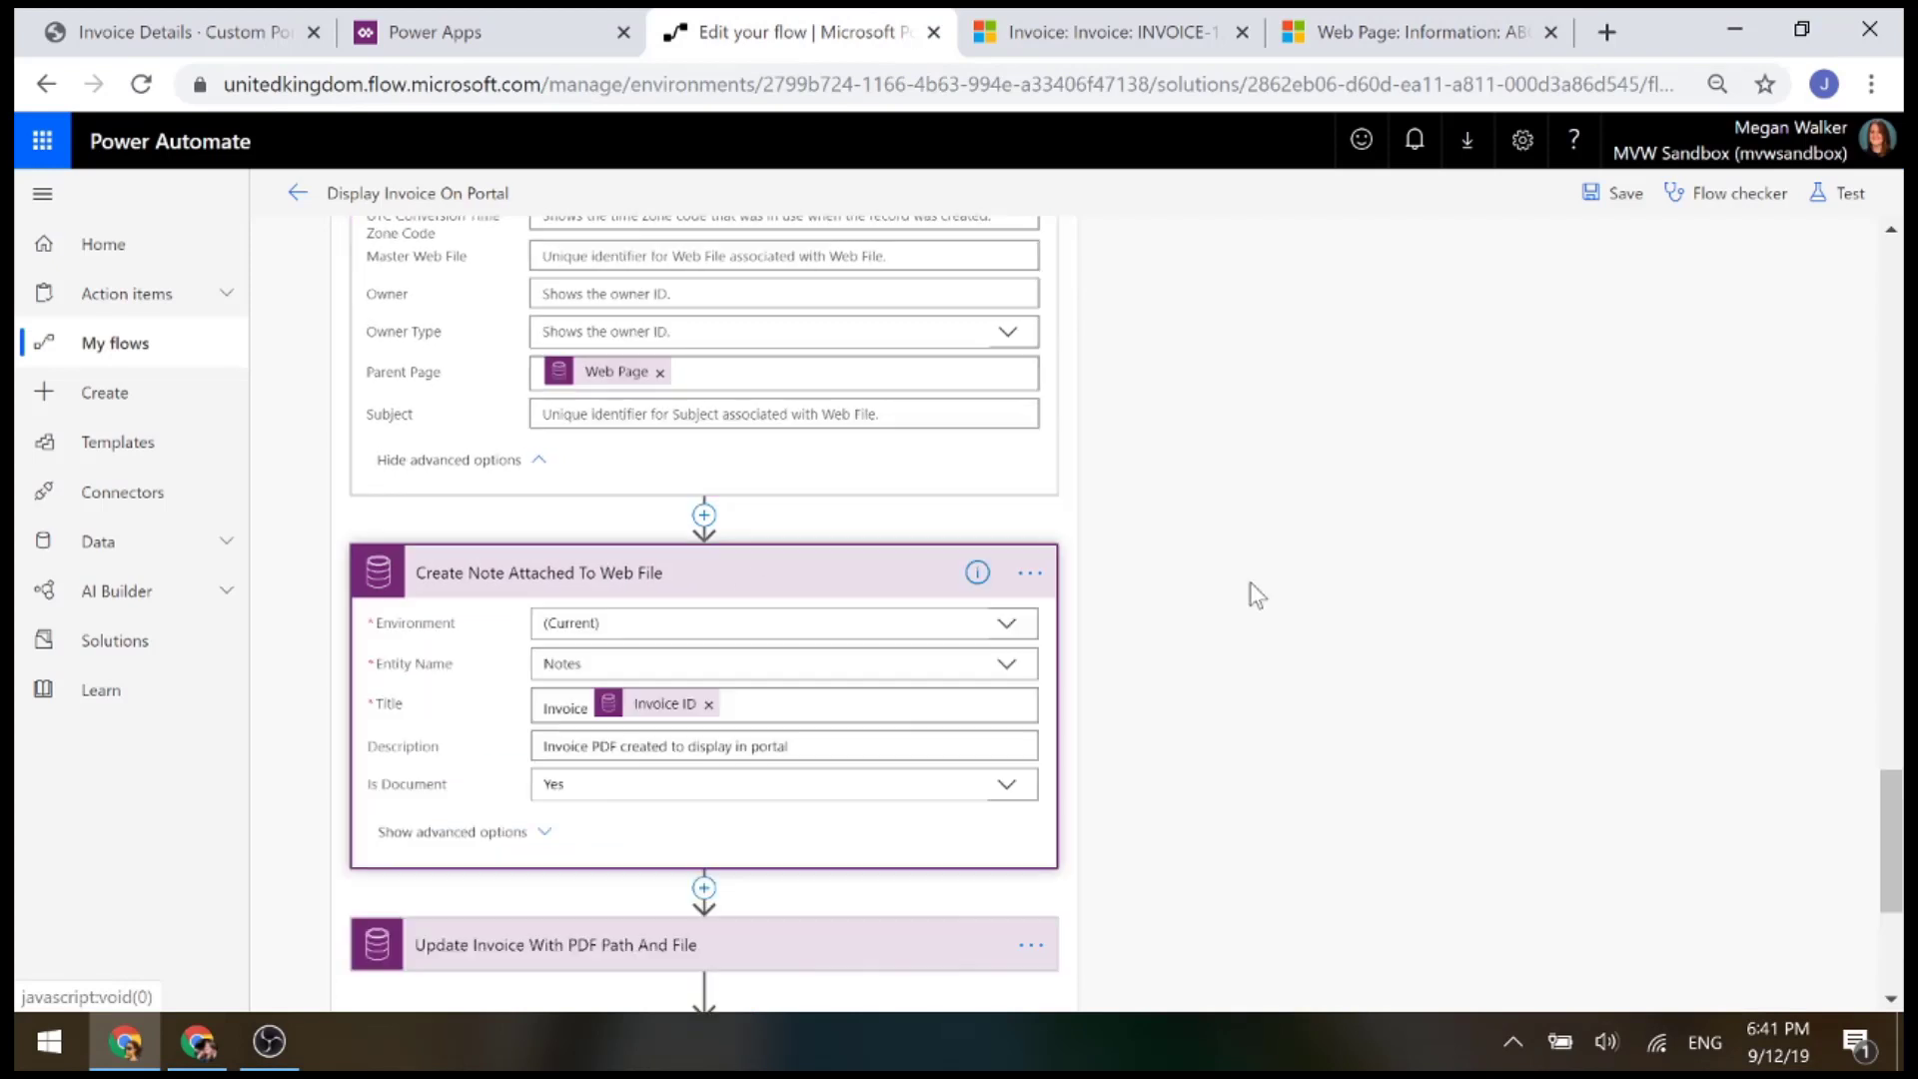
scroll(1254, 594, down, 2)
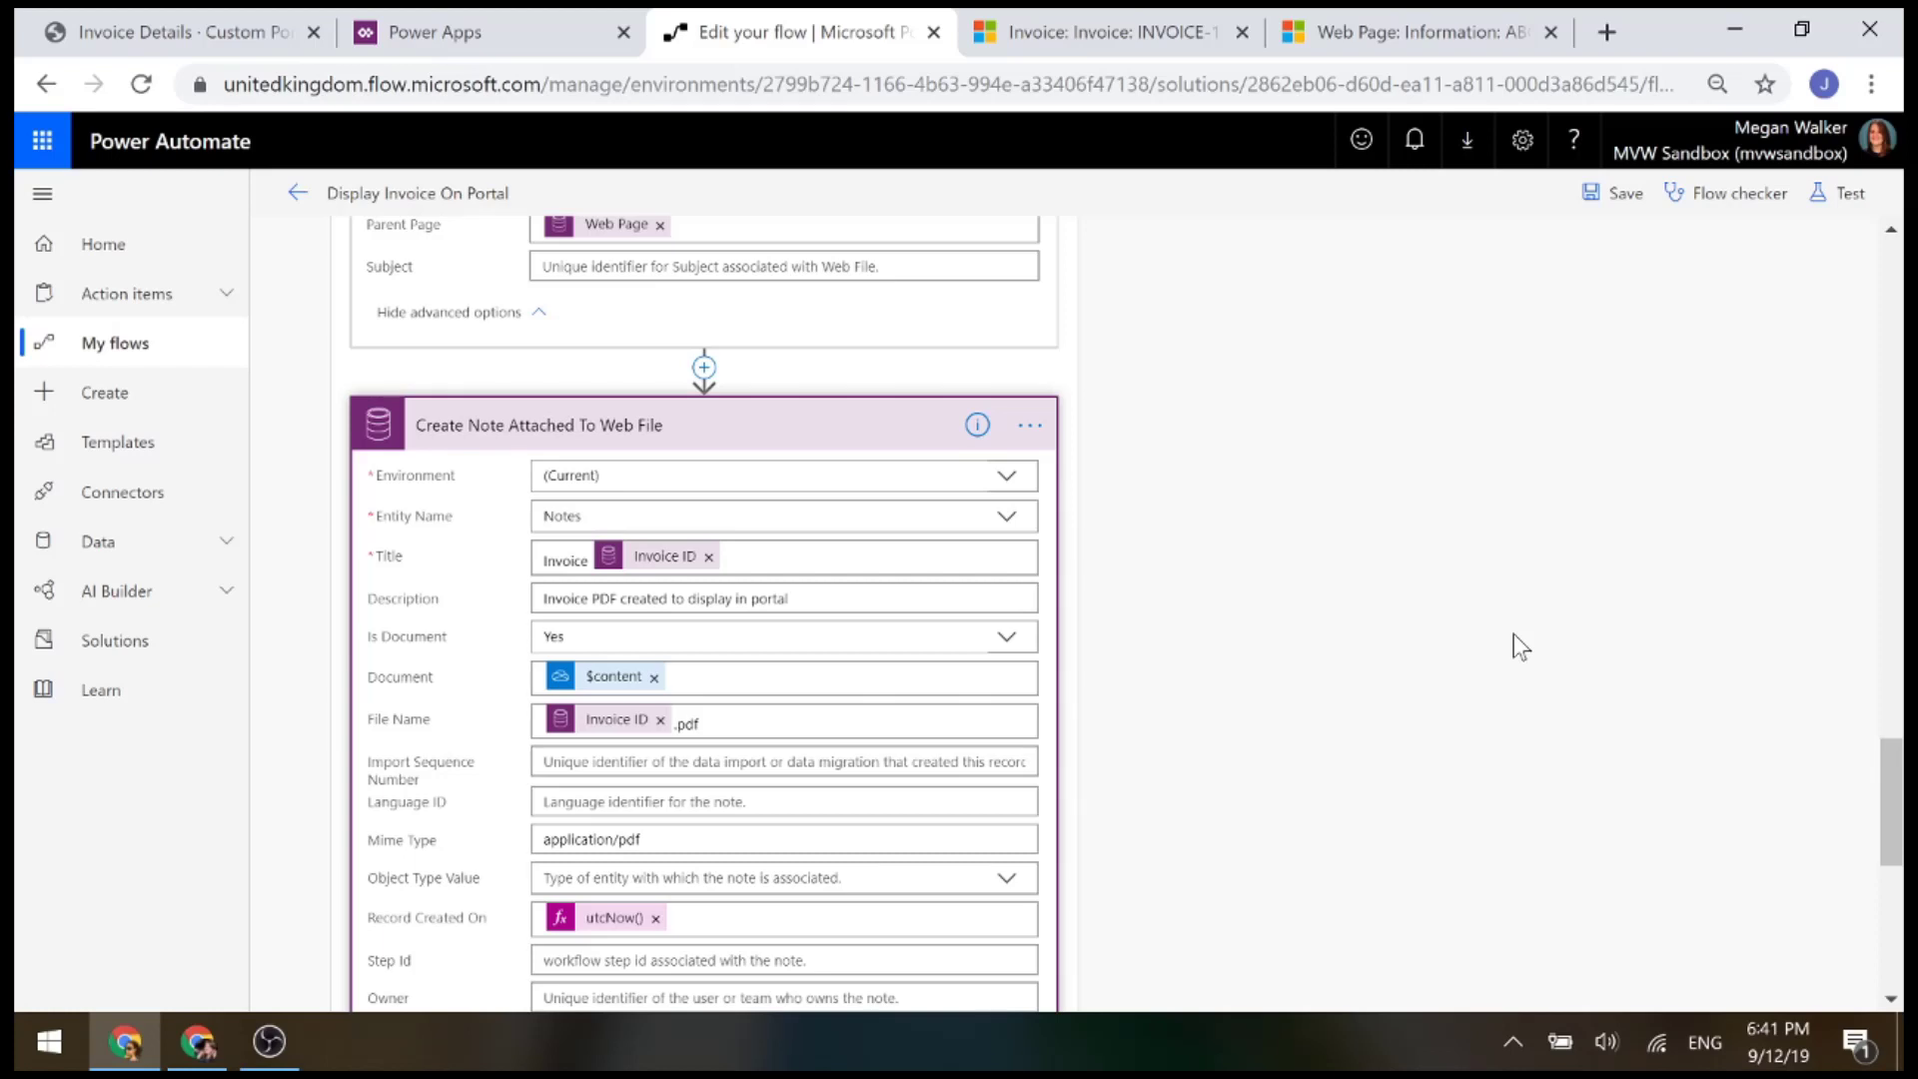
scroll(1808, 725, down, 2)
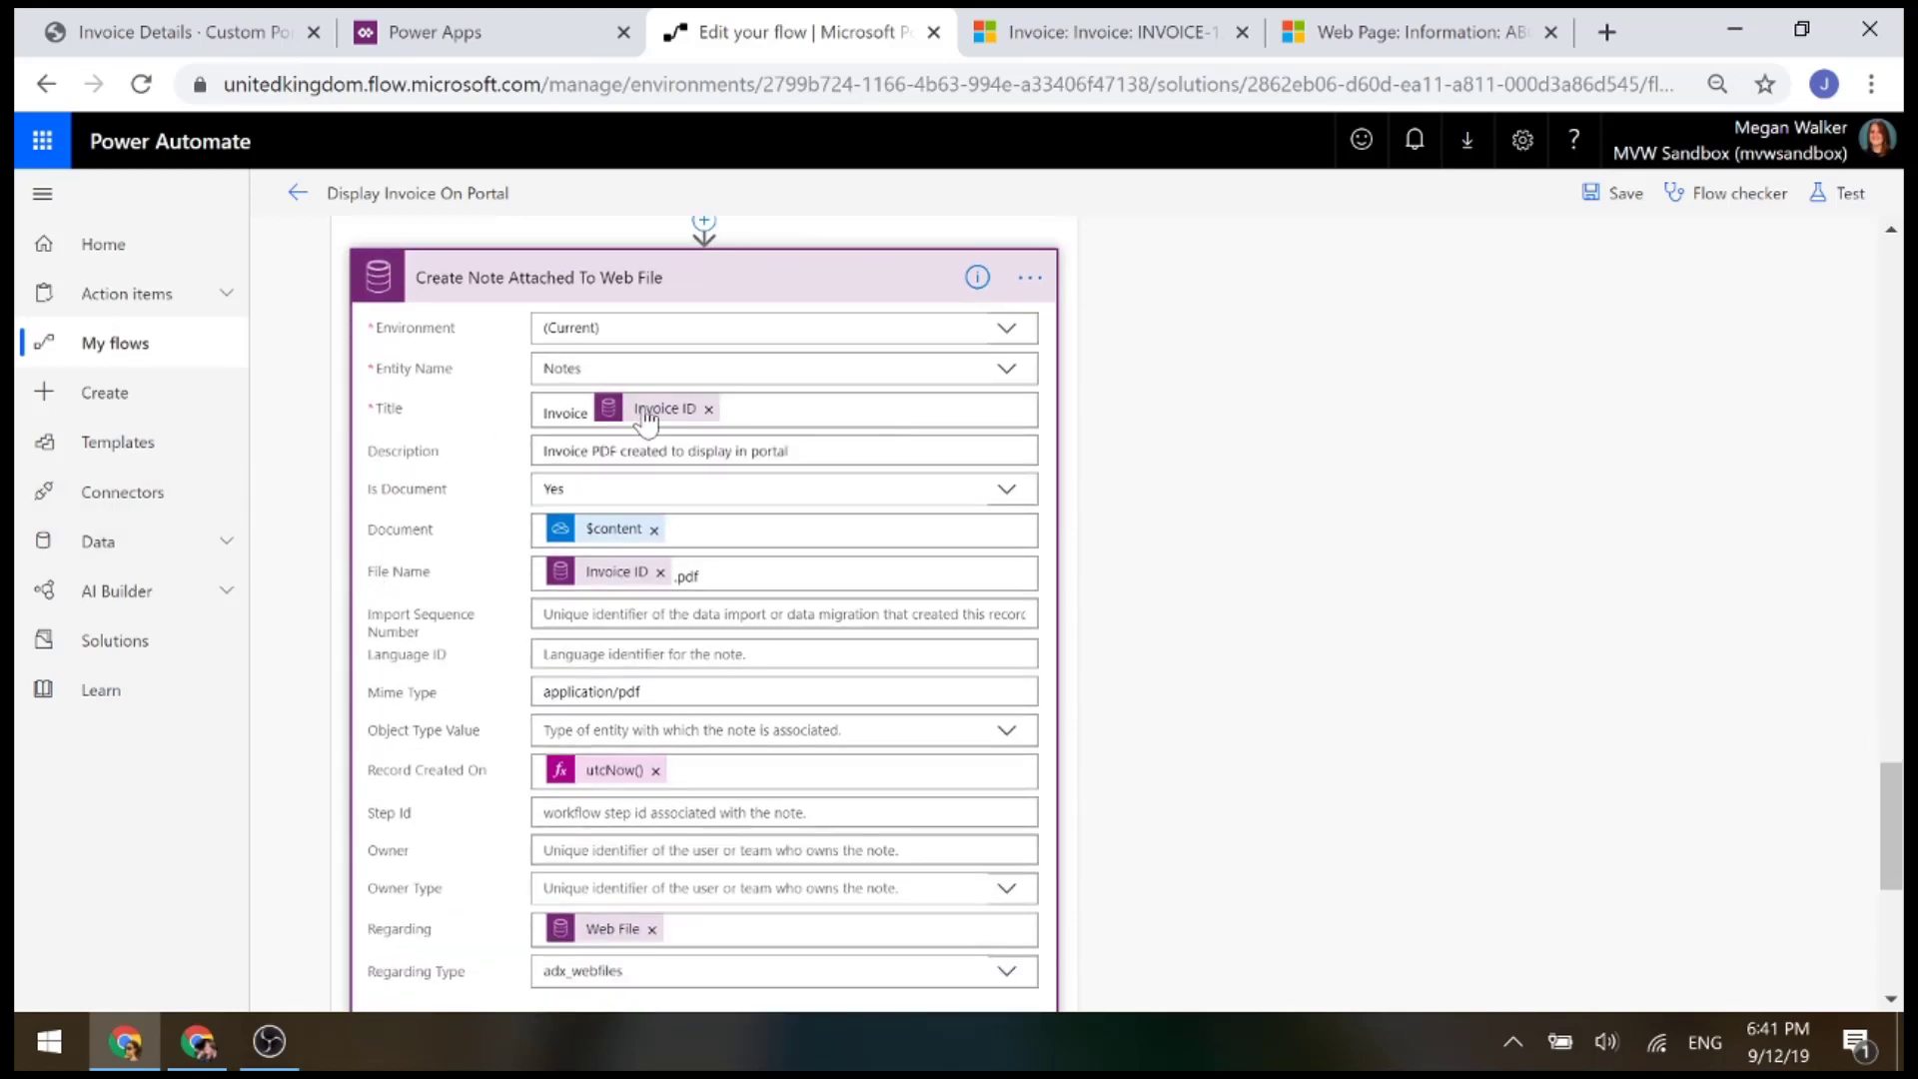
mouse_move(647, 419)
drag(791, 450, 543, 451)
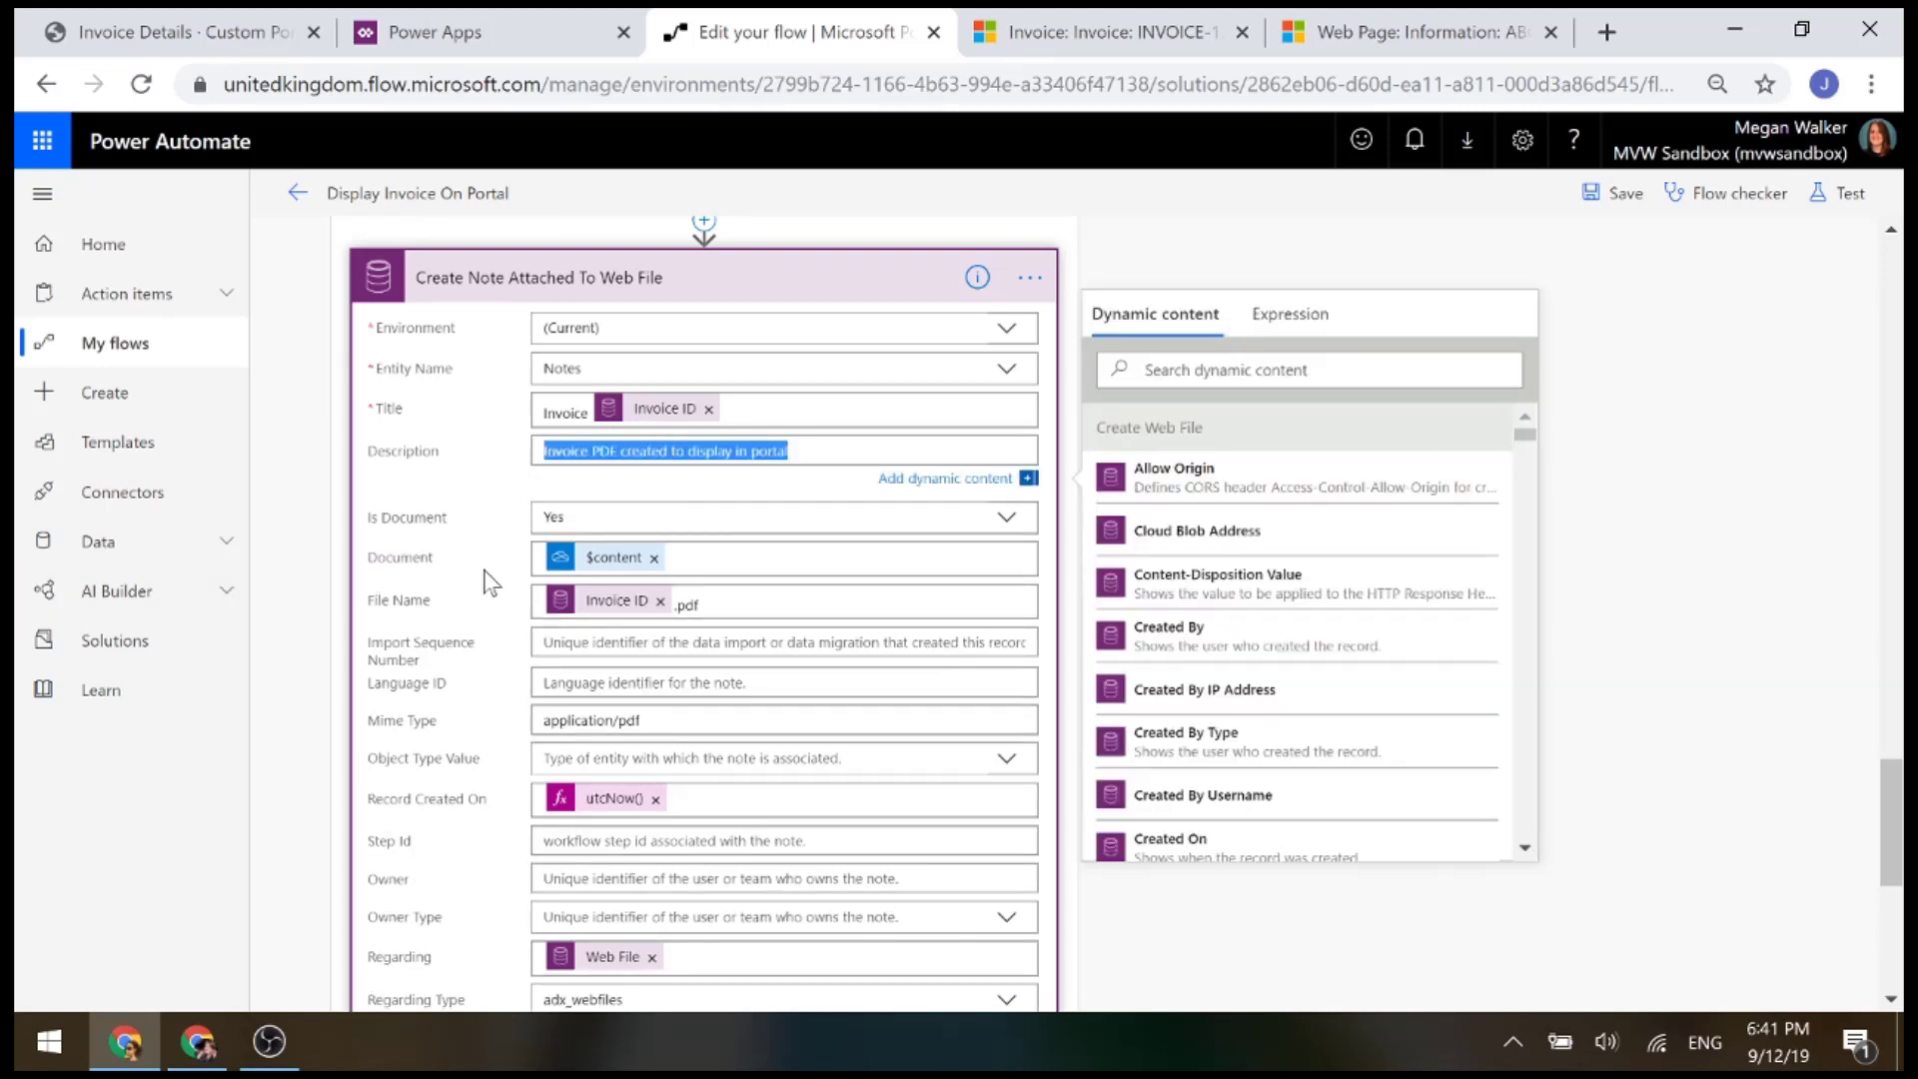
click(312, 502)
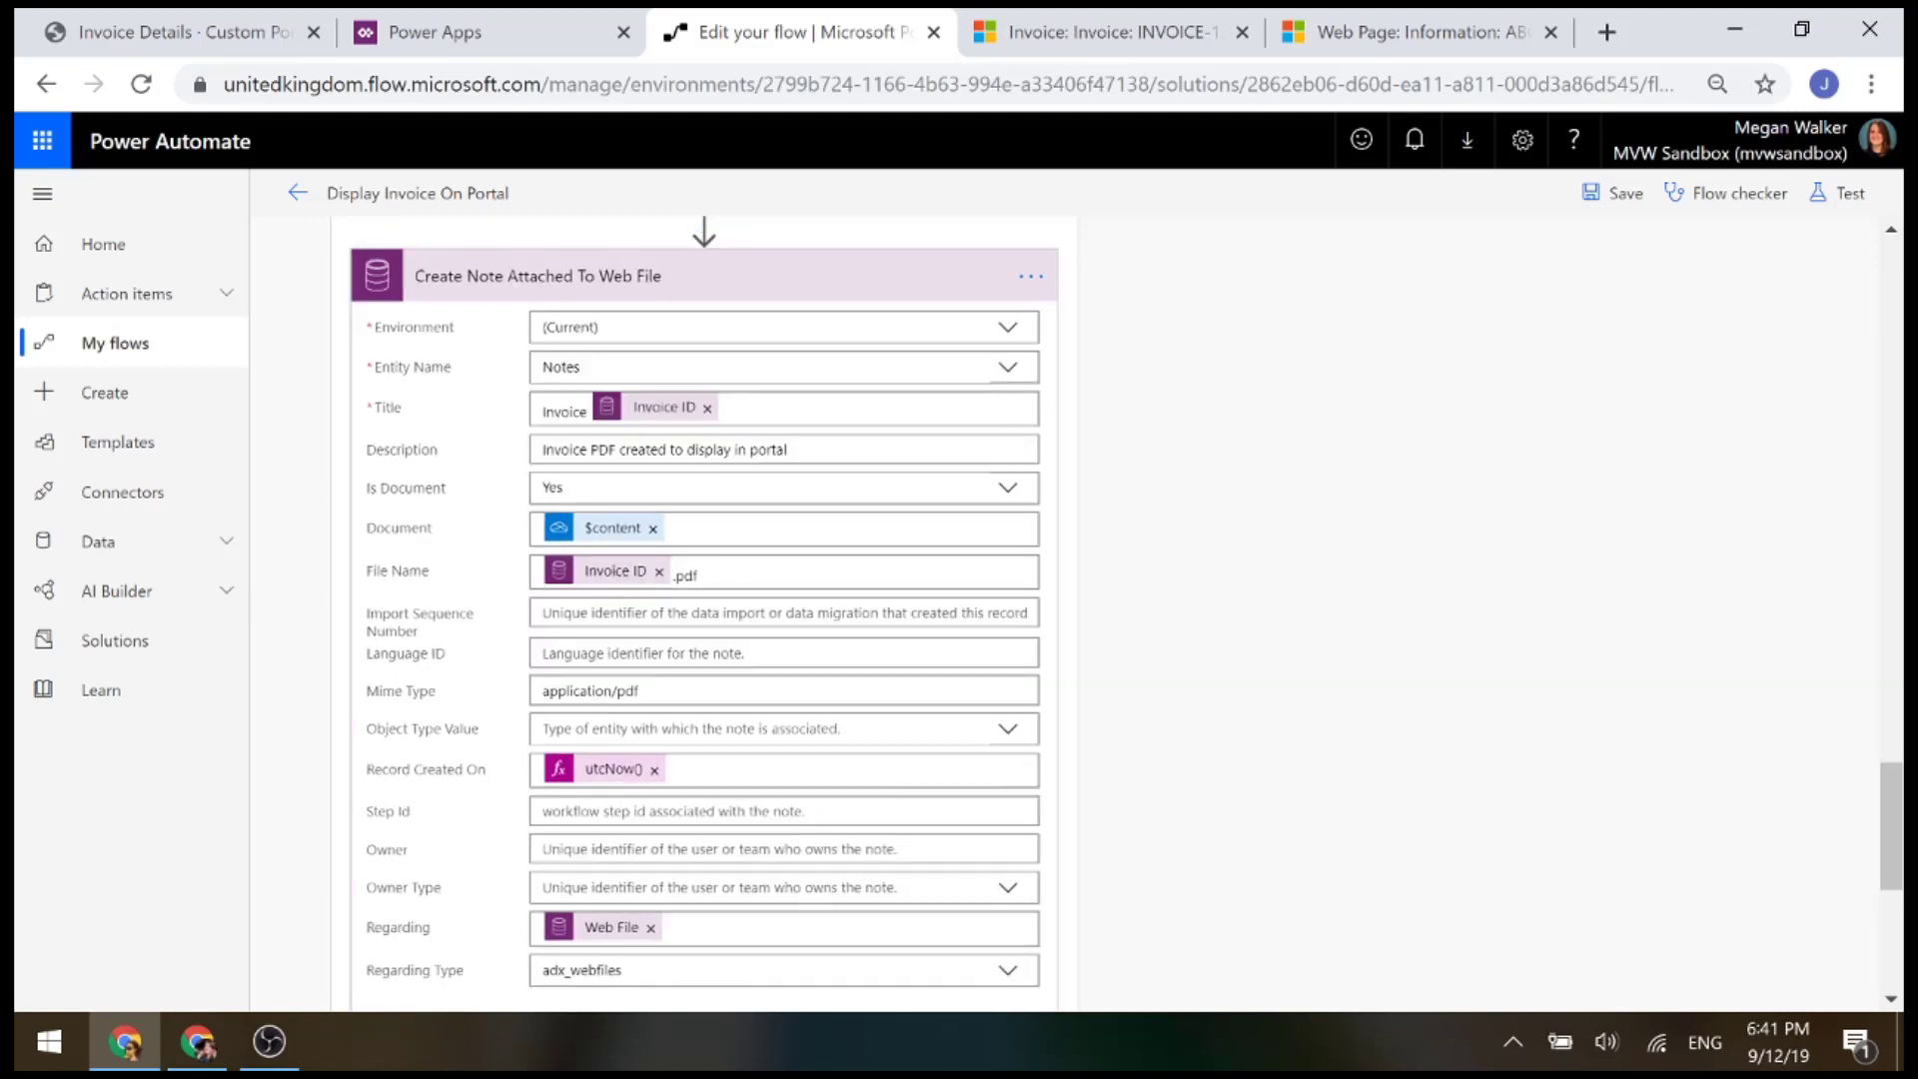
Review the note action's Document, File Name, Mime Type, Record Created On and Regarding values
scroll(799, 540, down, 2)
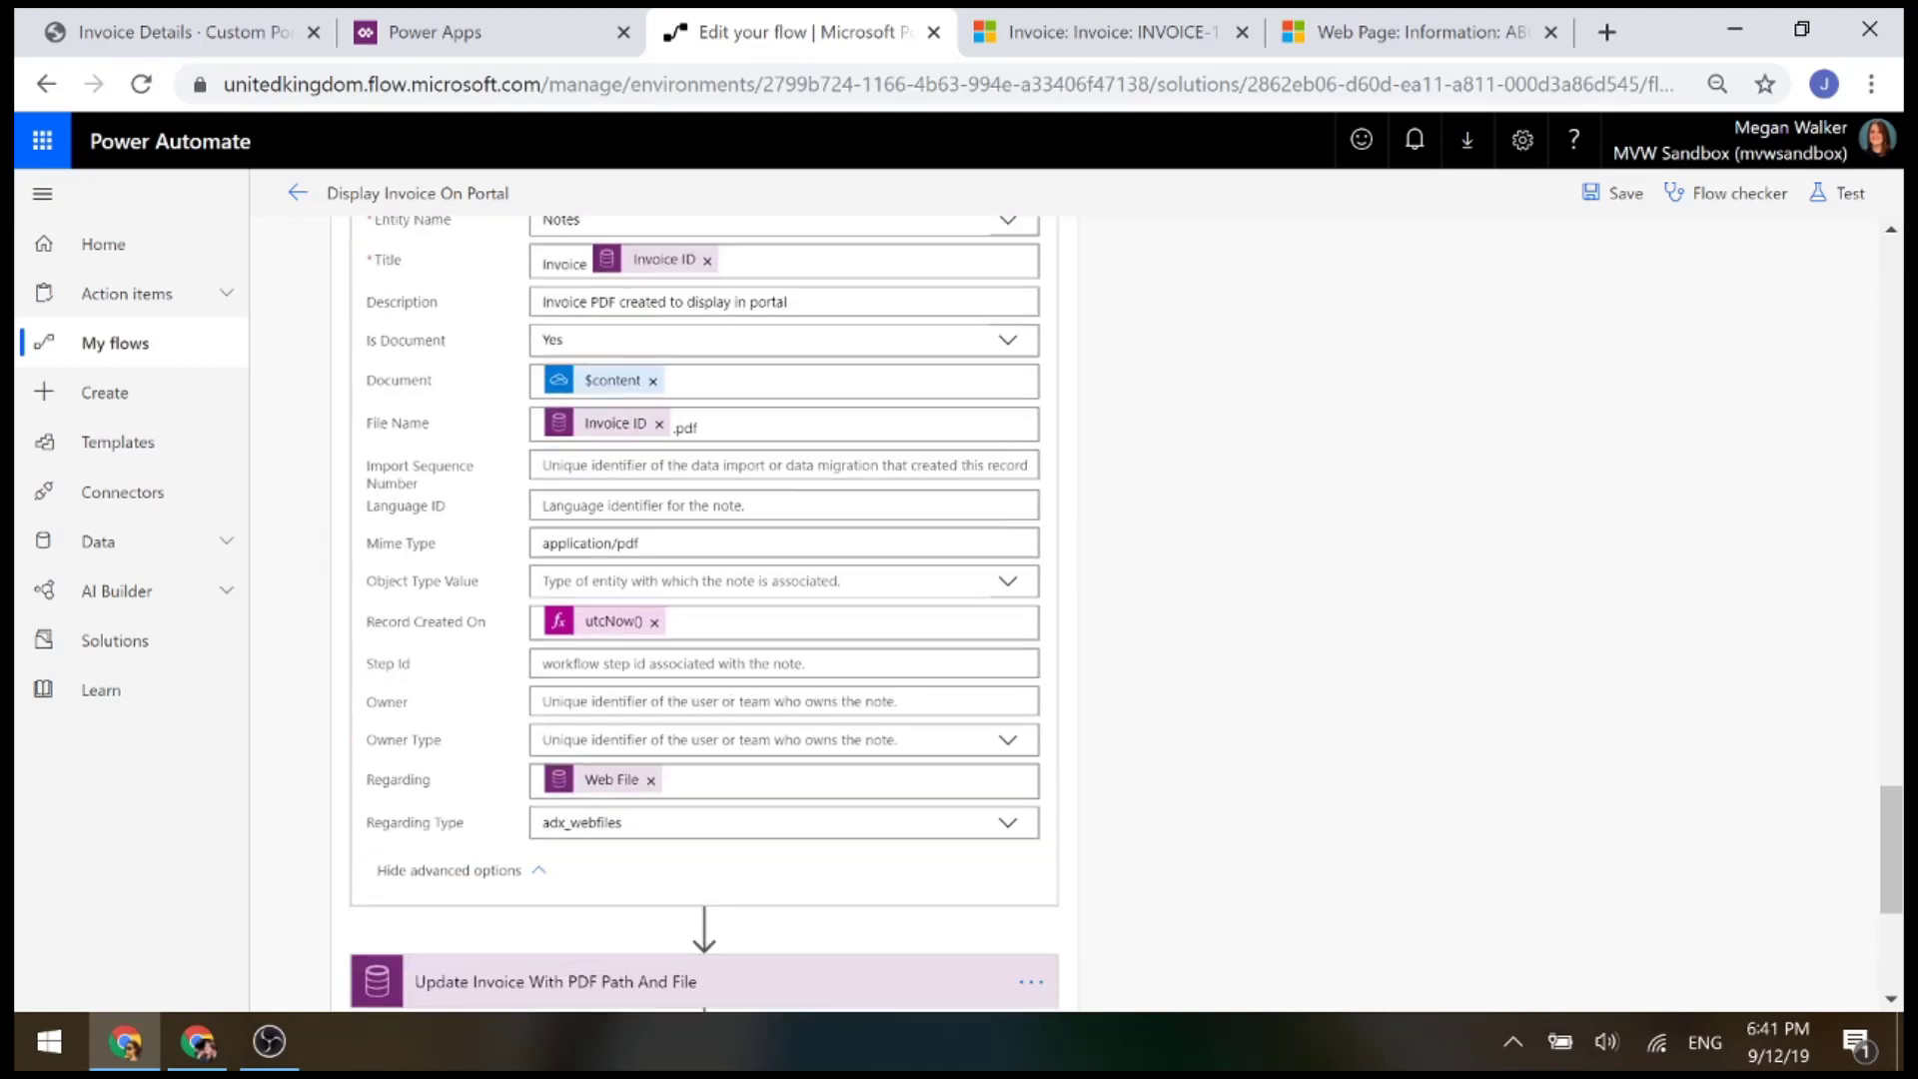
mouse_move(587, 394)
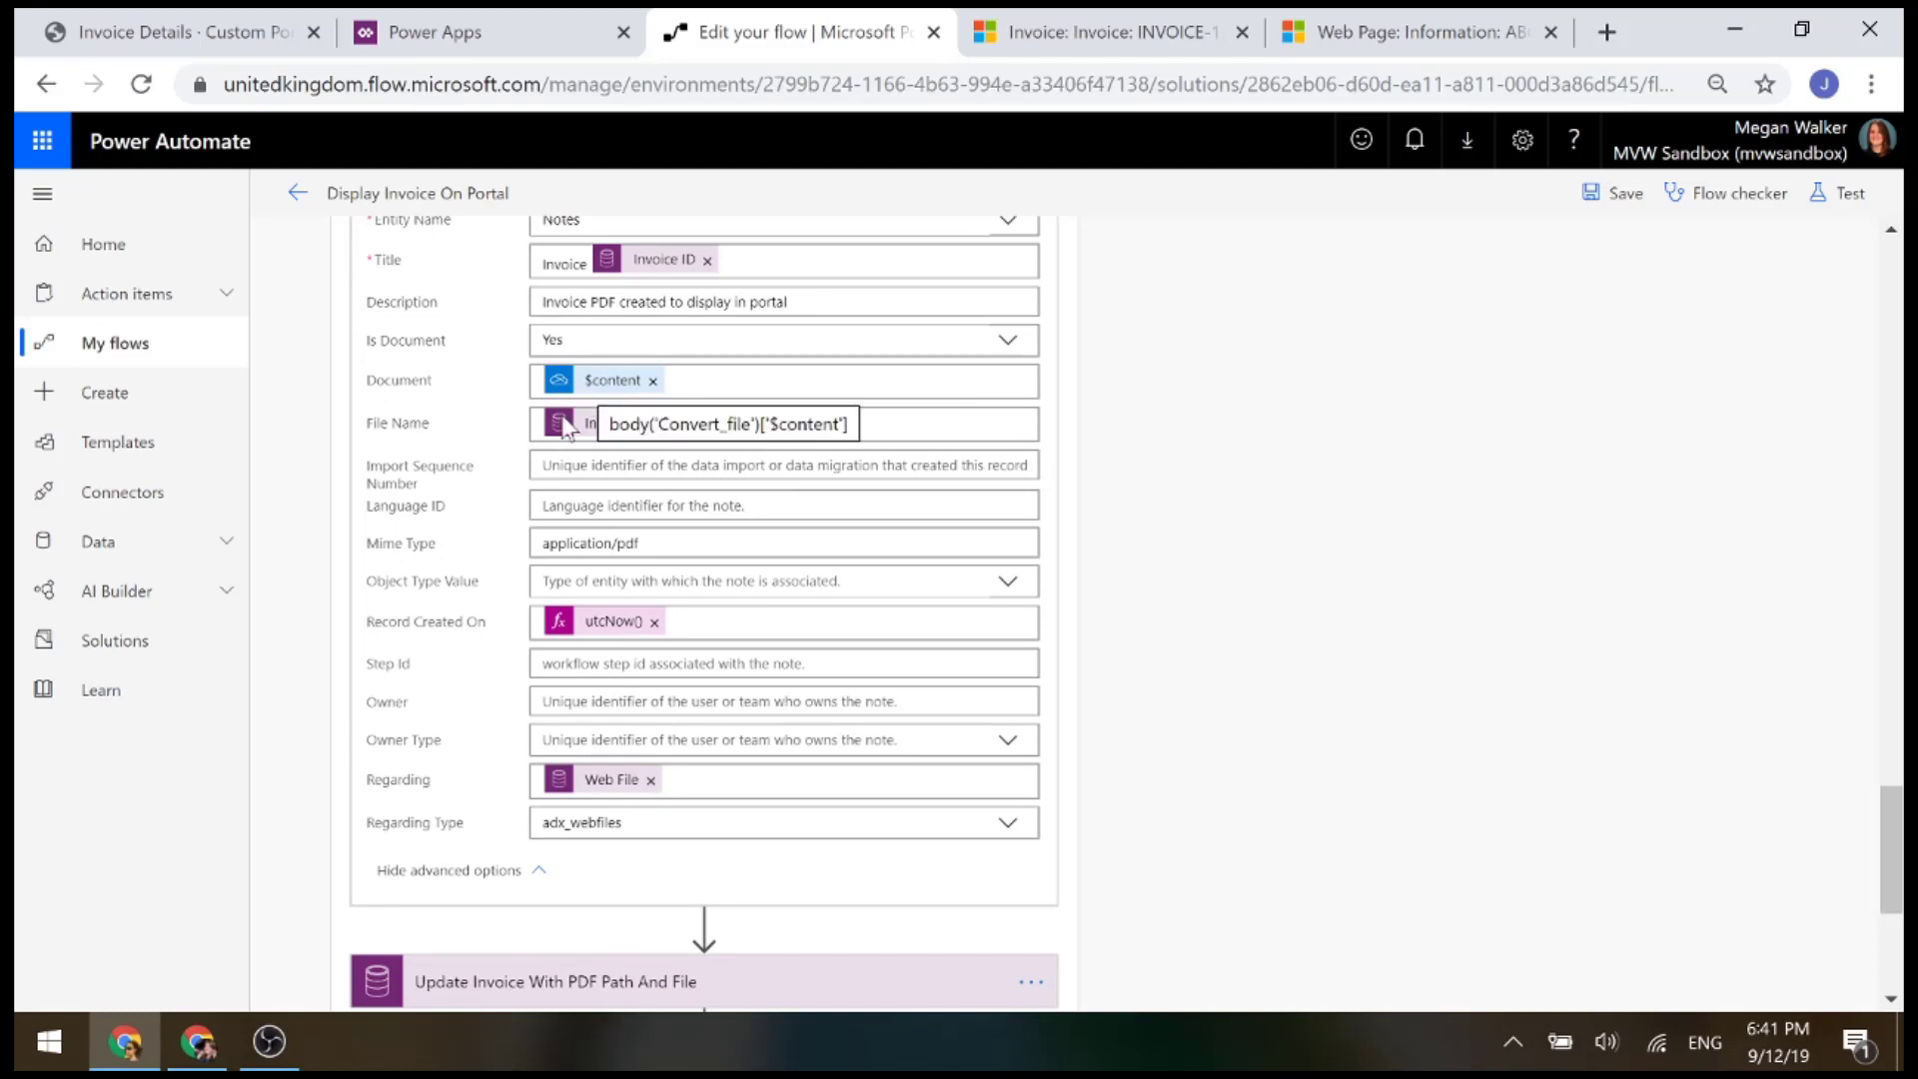
mouse_move(557, 440)
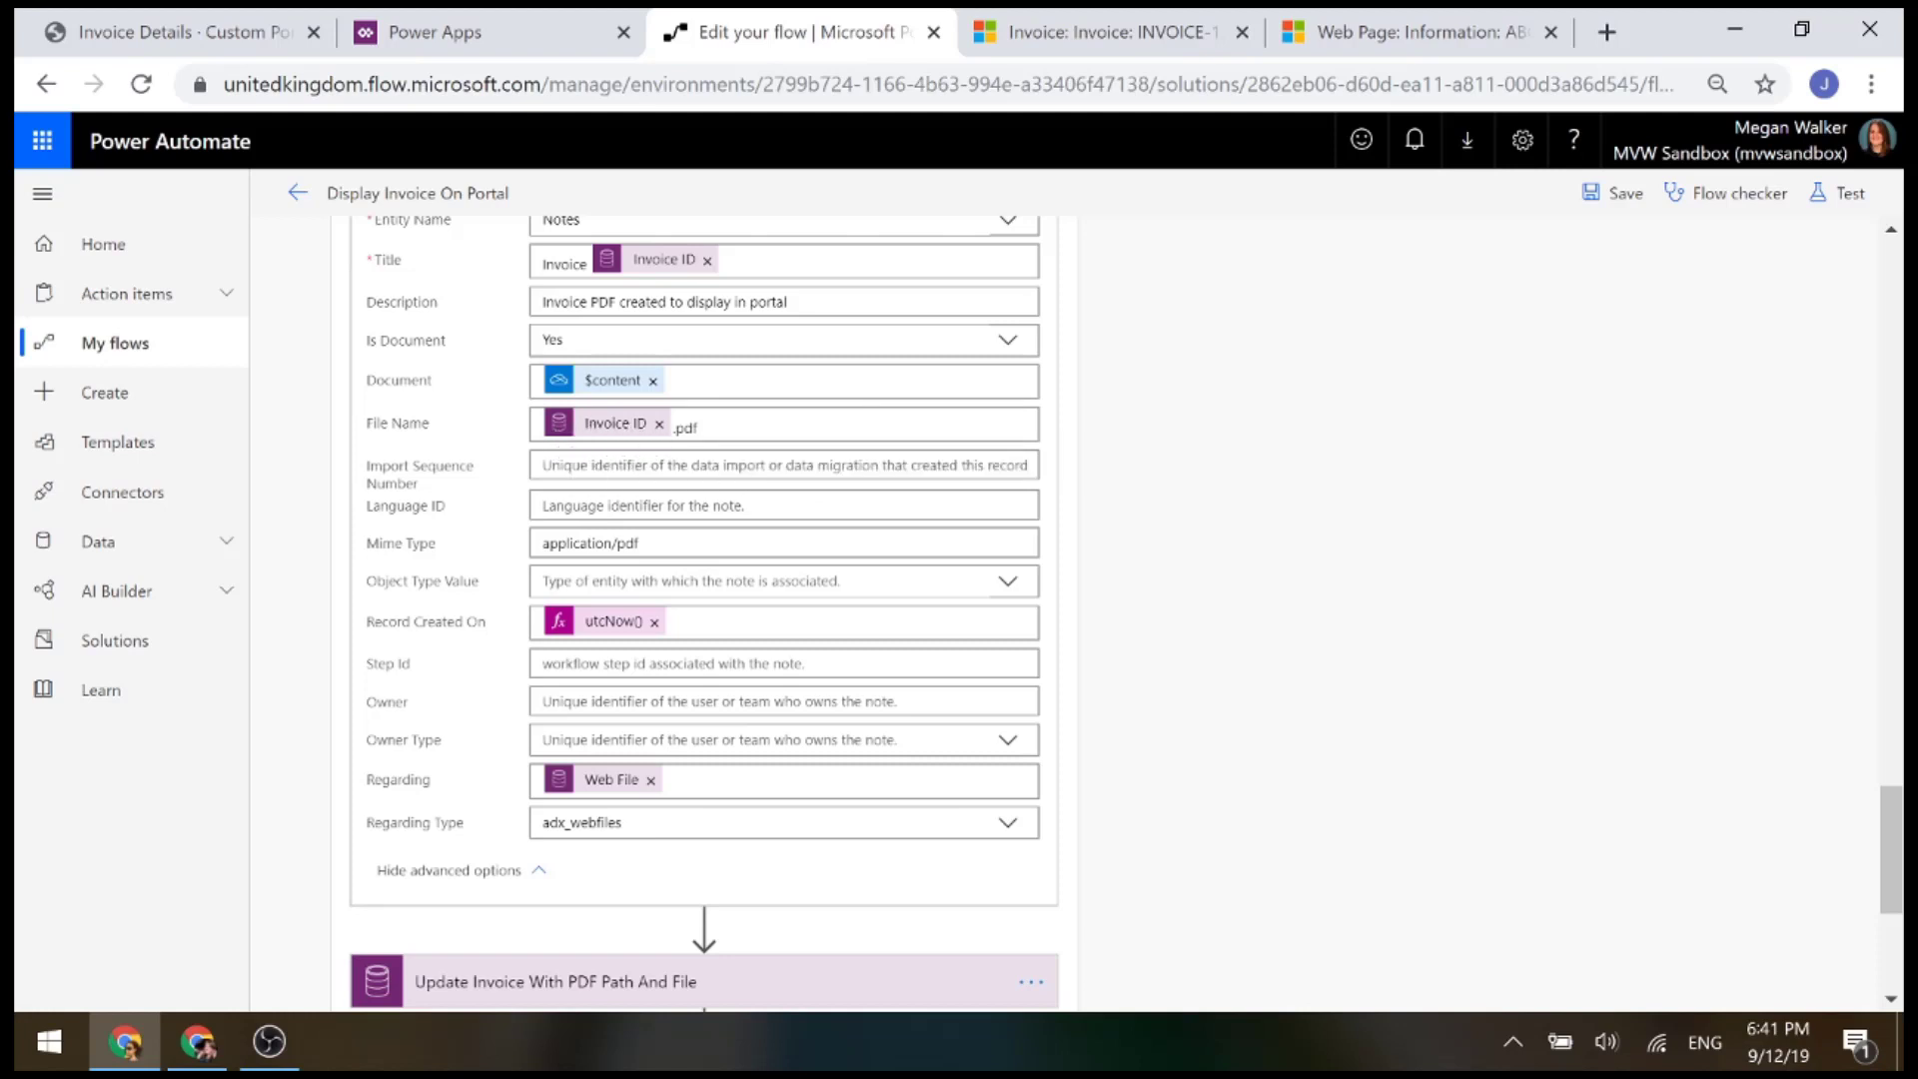
scroll(1105, 544, down, 1)
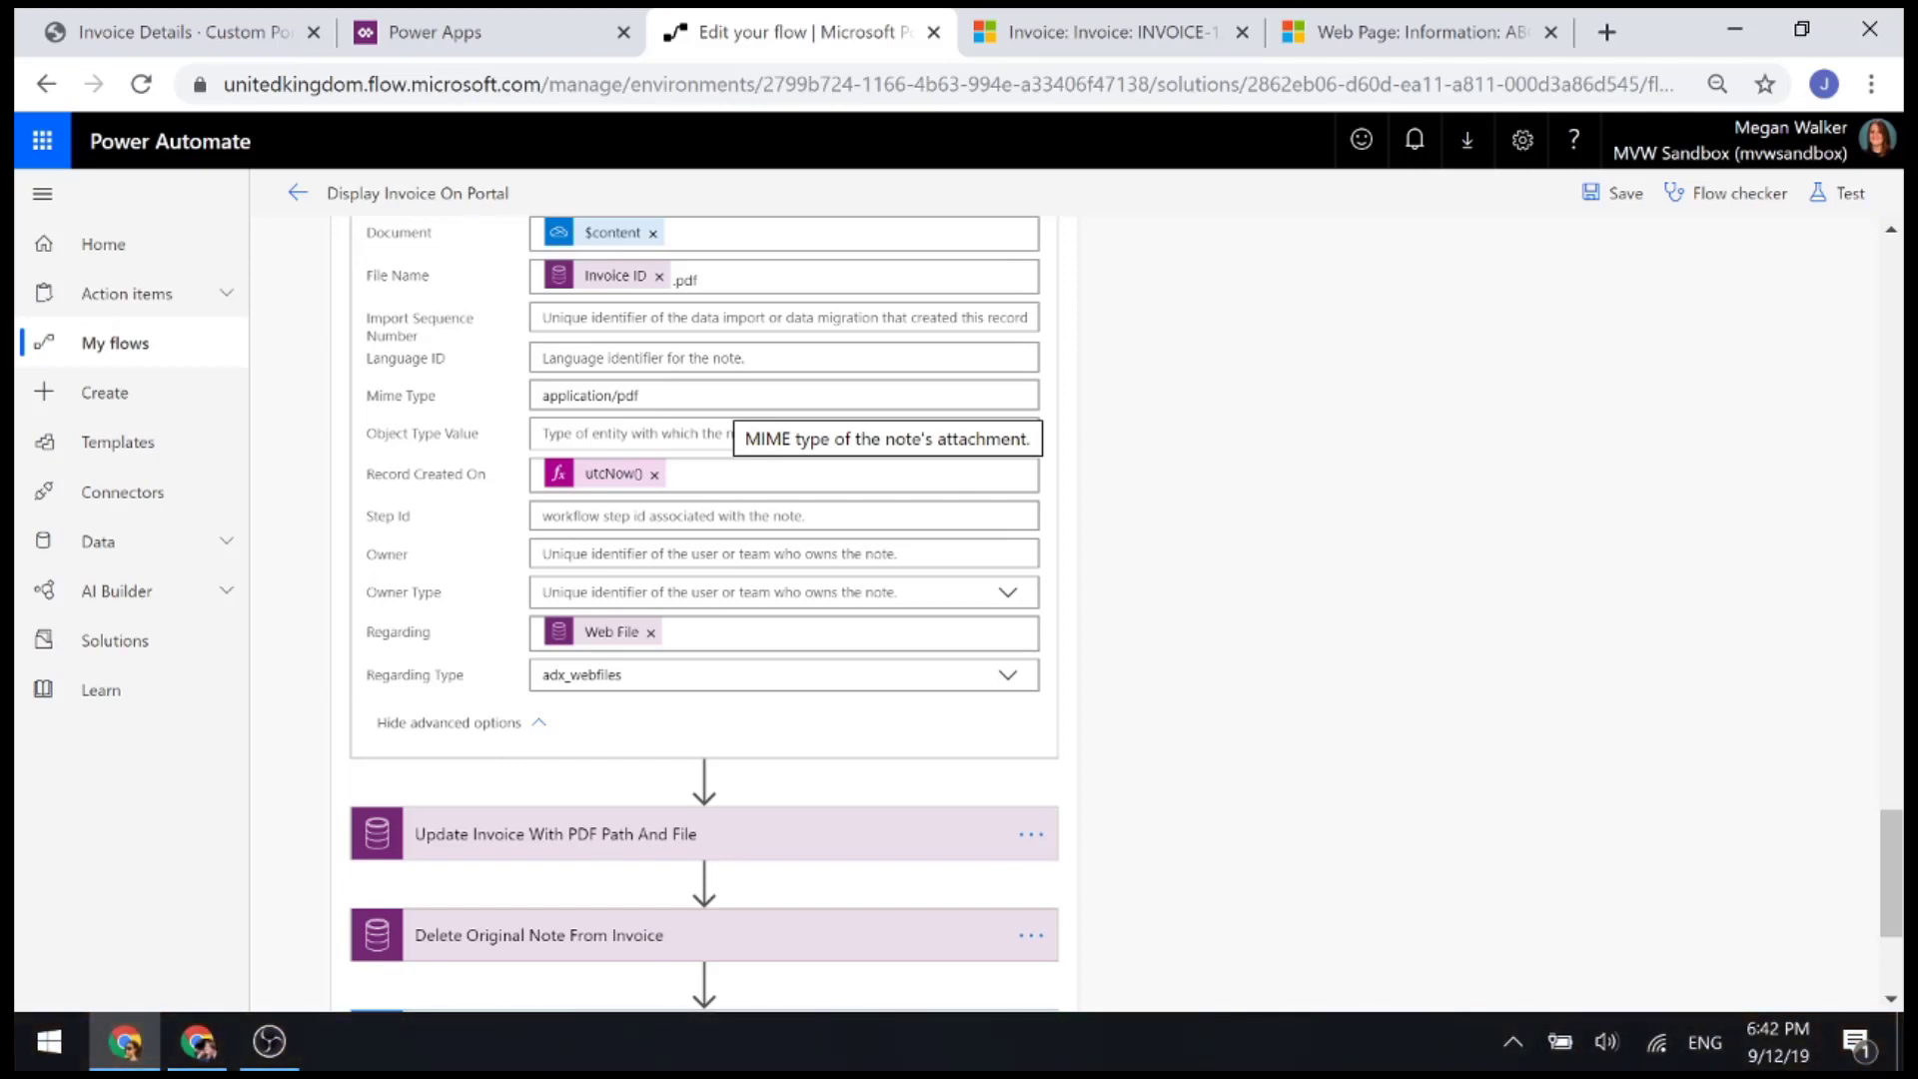
scroll(1164, 584, down, 2)
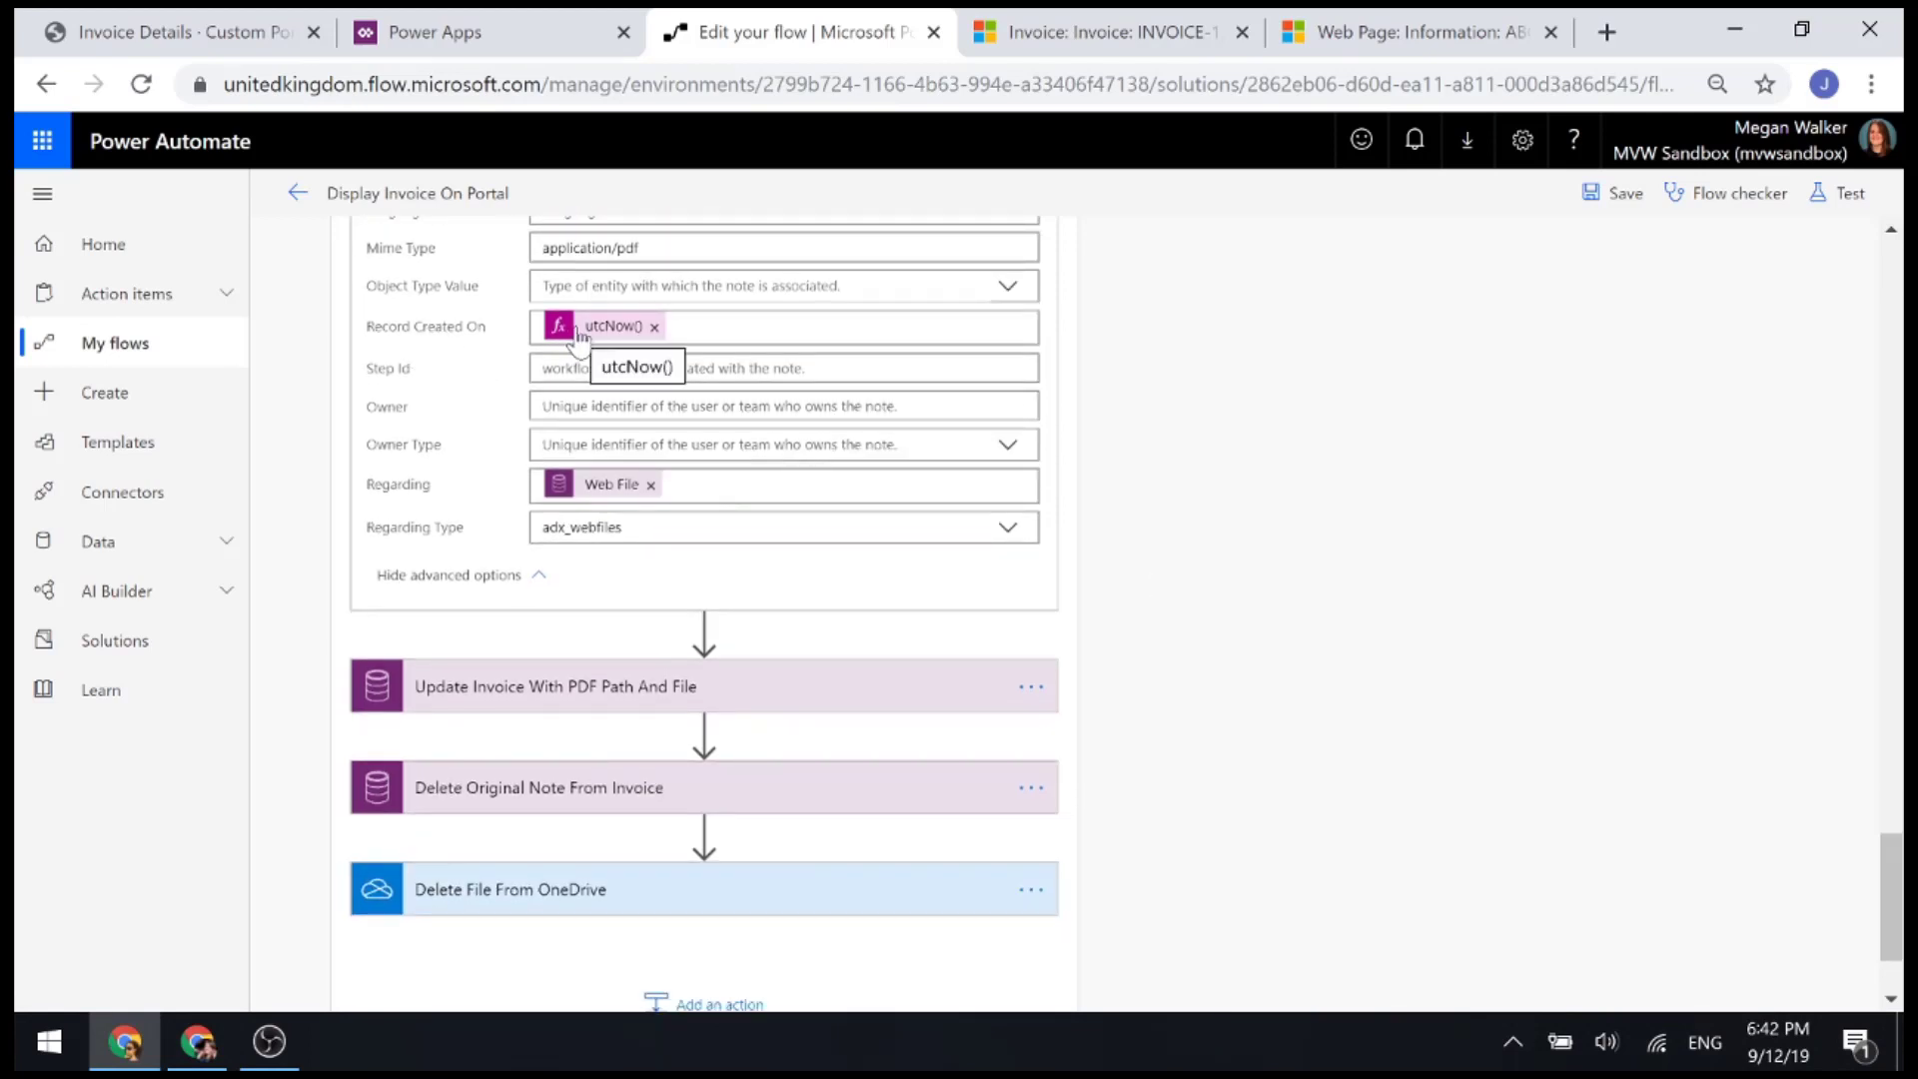
mouse_move(591, 493)
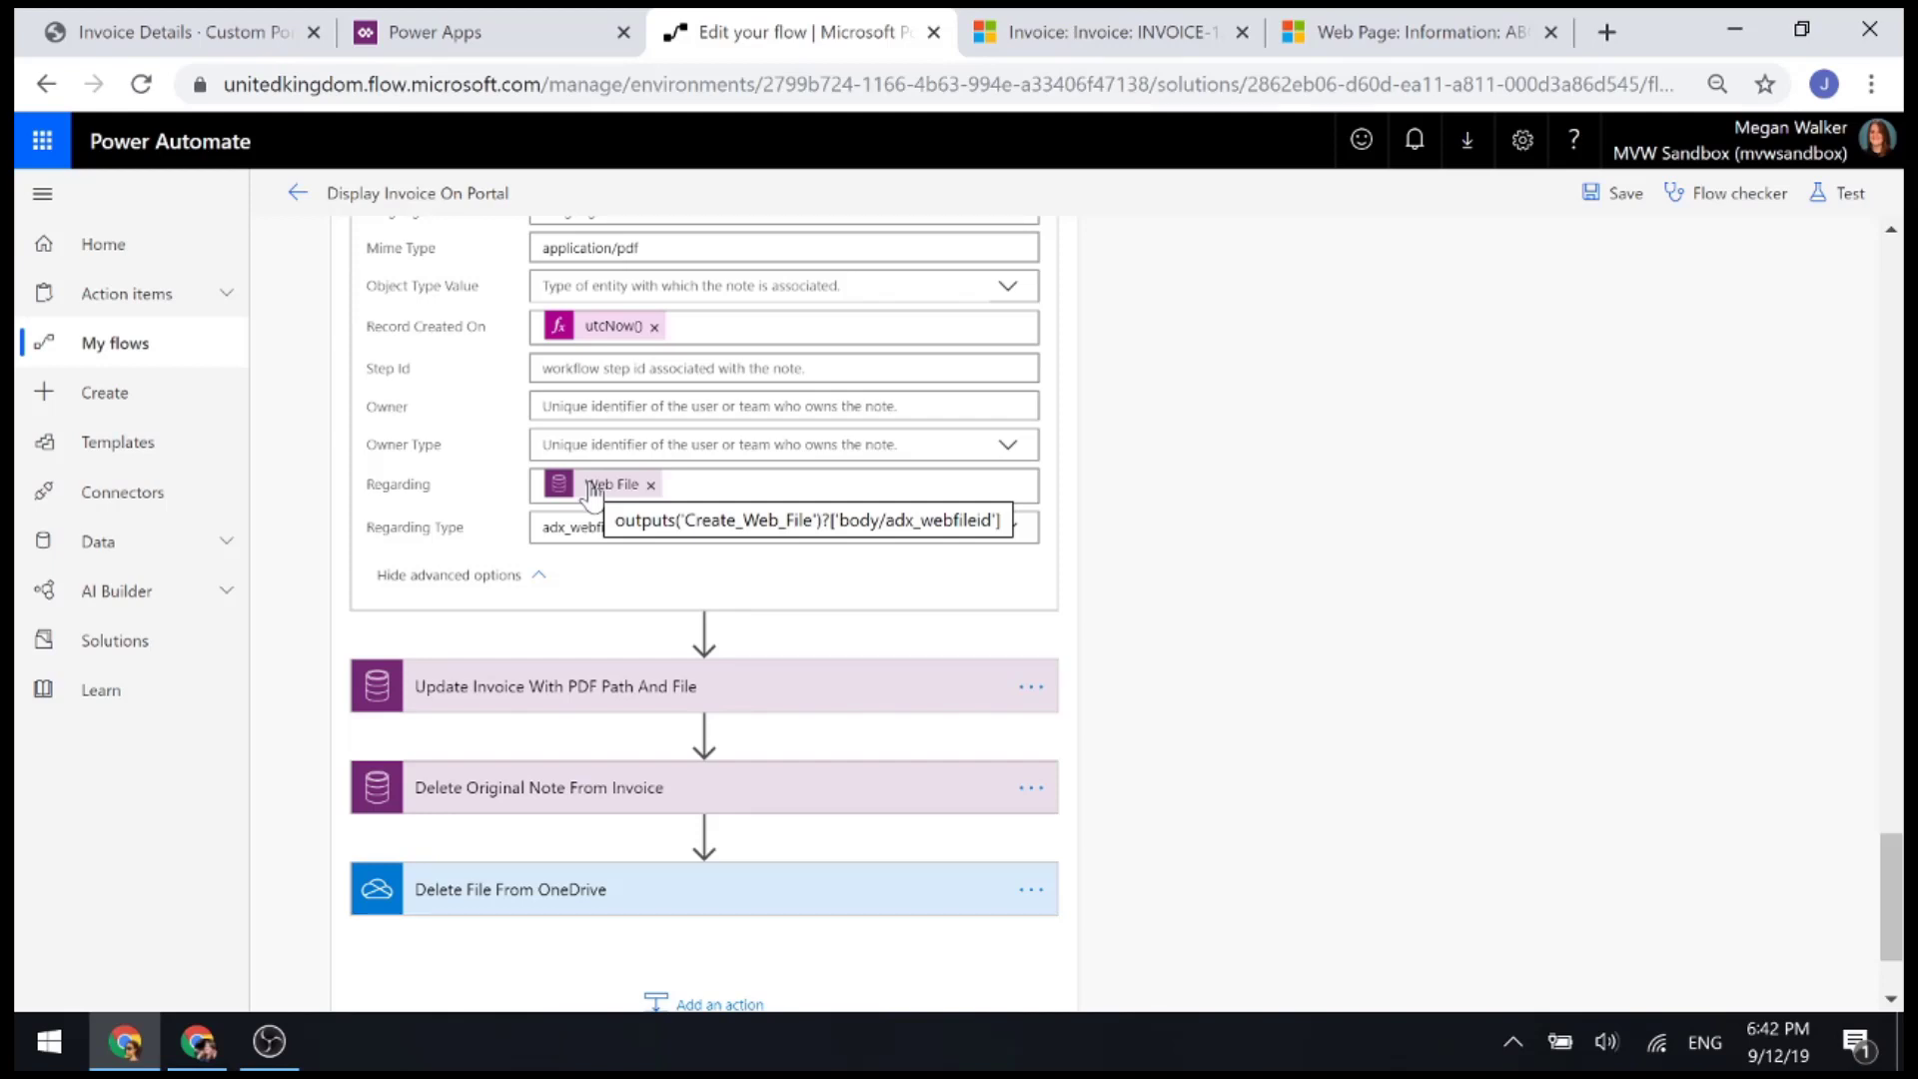
Switch to Dynamics 365, open the ABC Company page's first child web file and view its notes
click(1409, 31)
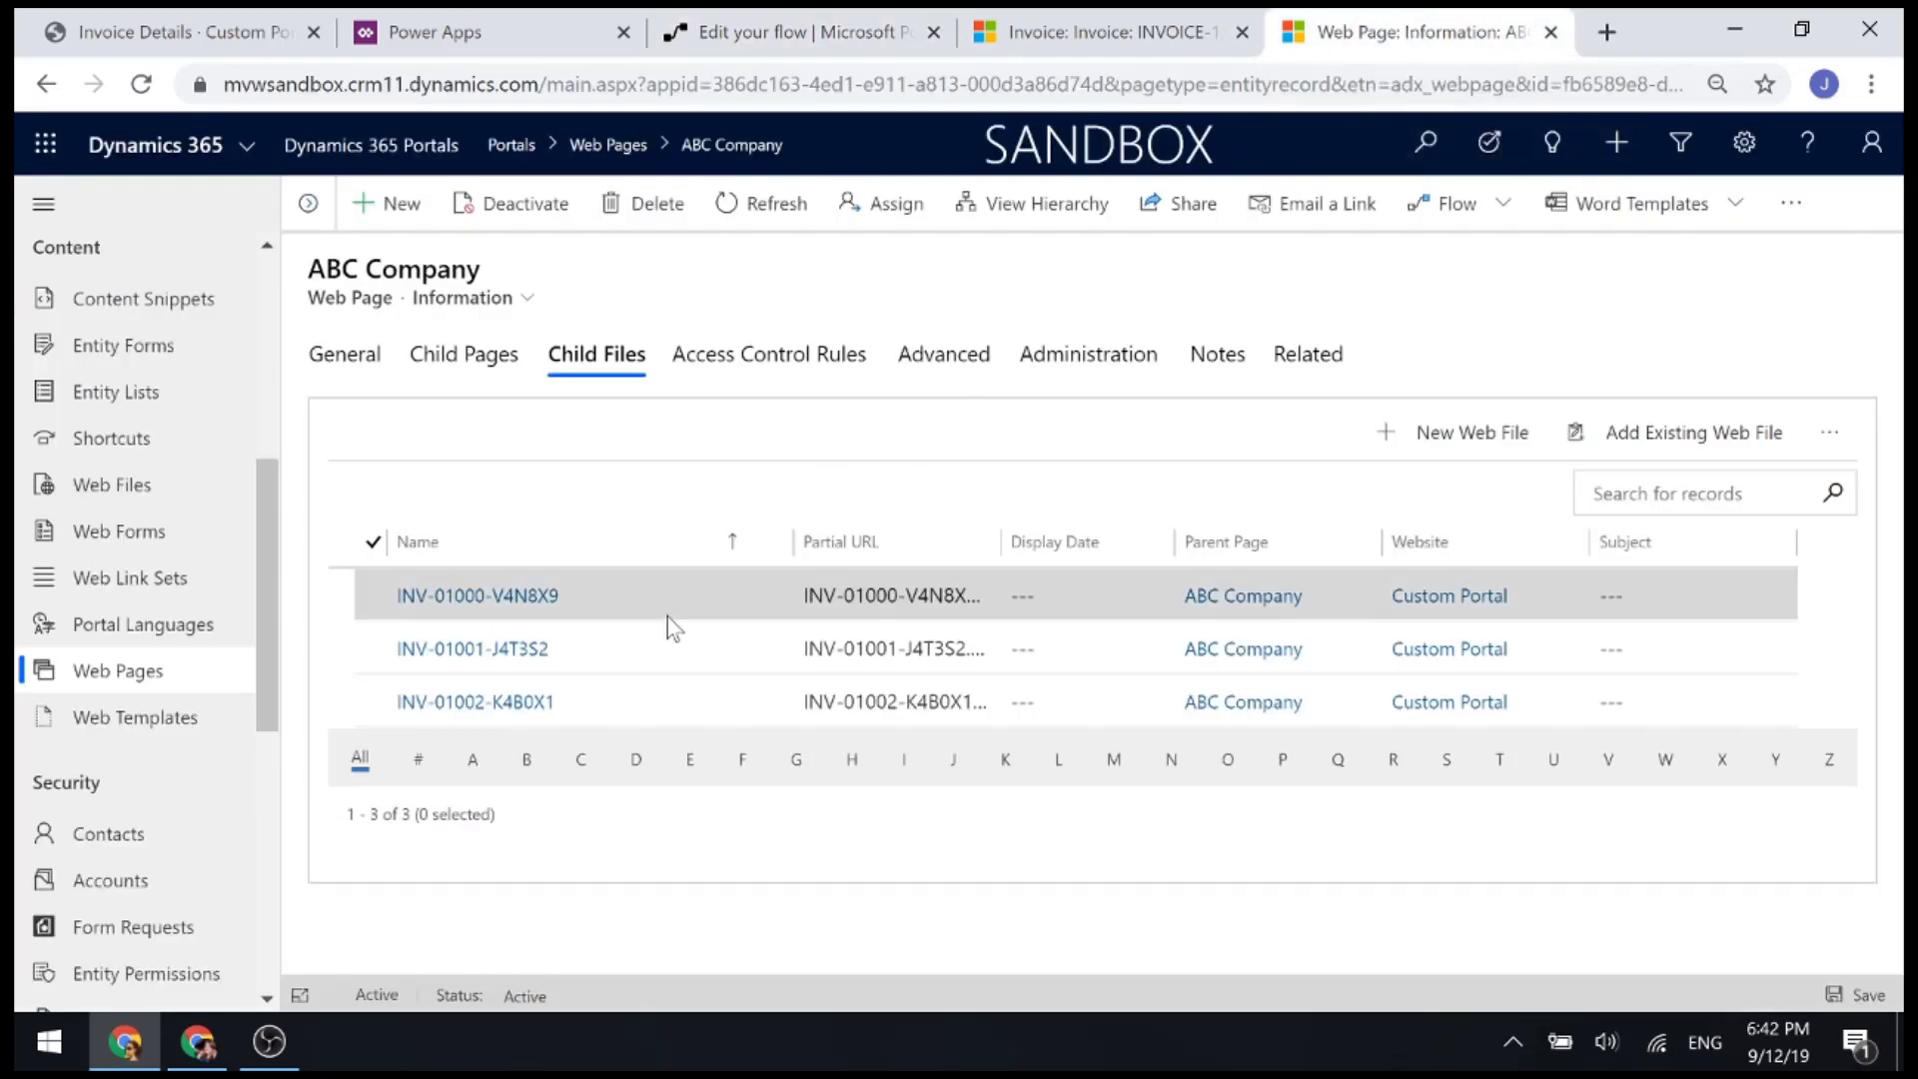
double_click(606, 597)
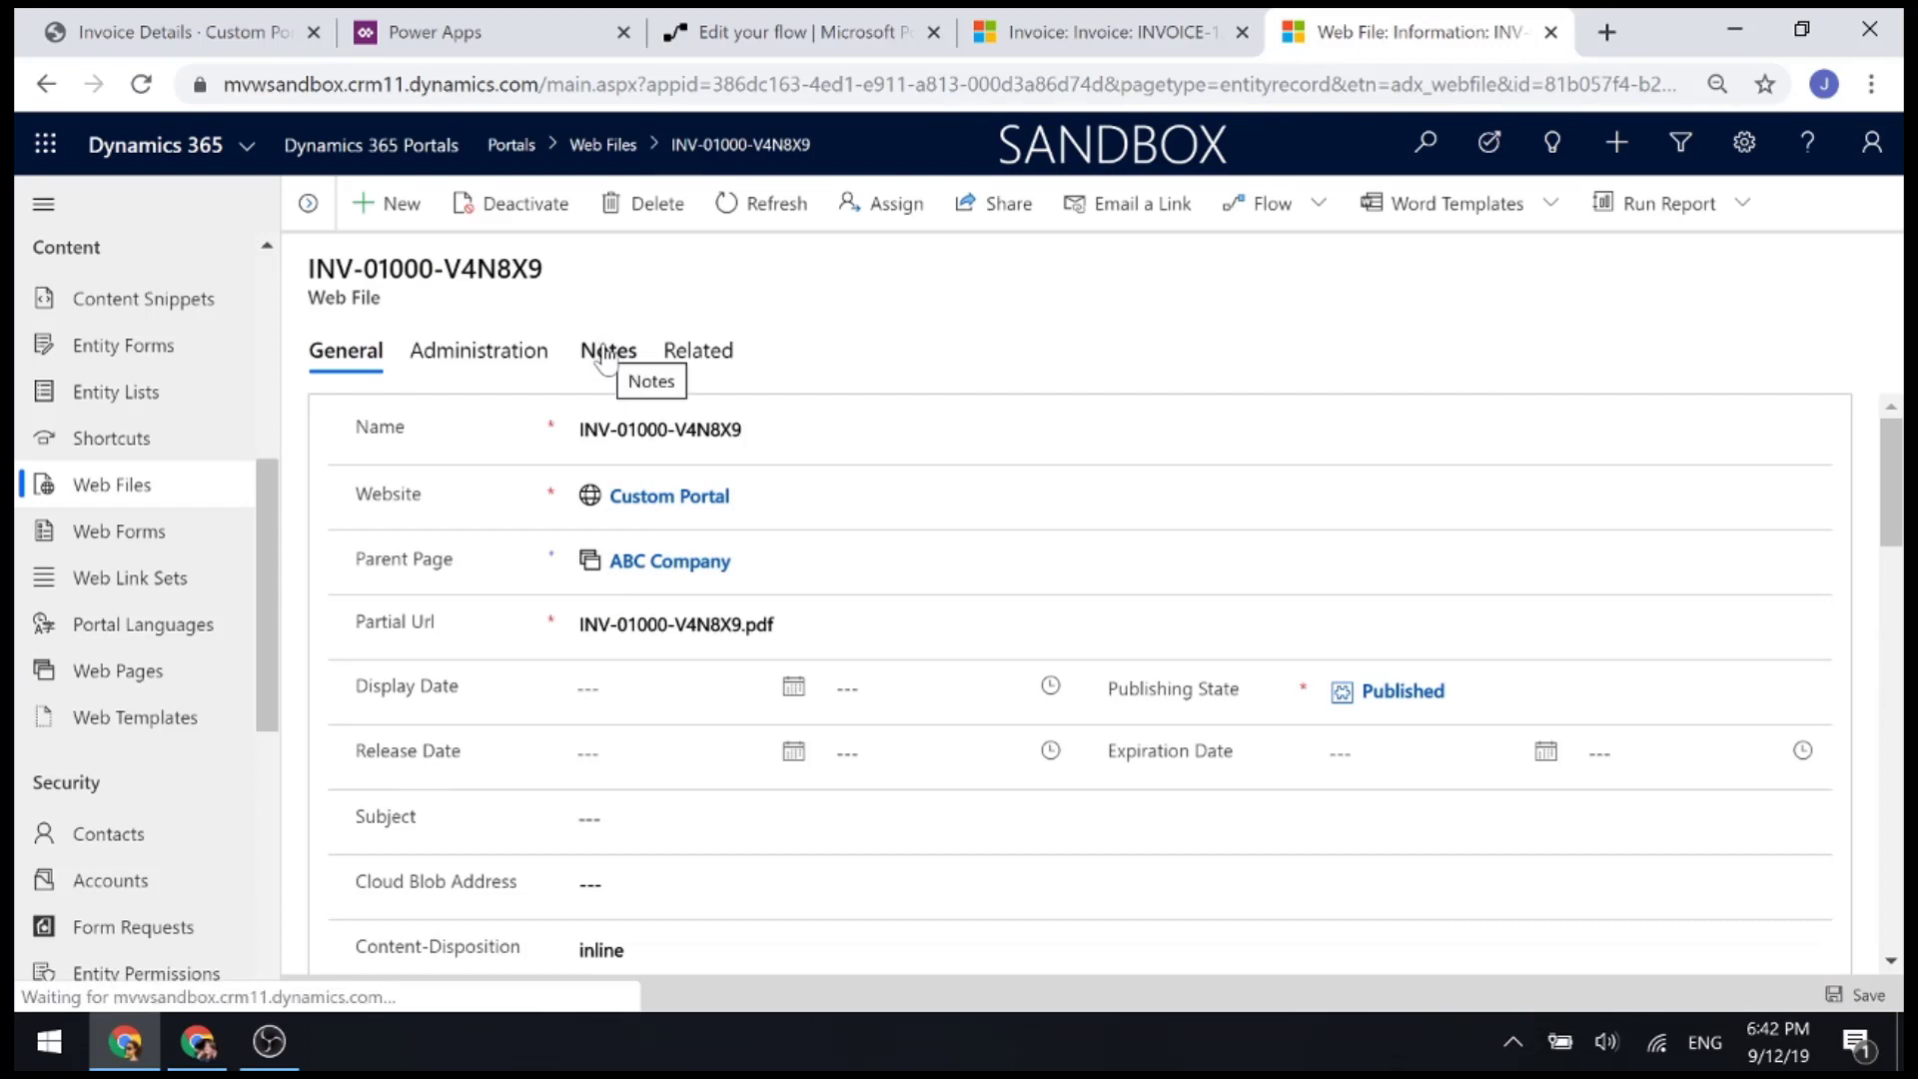
click(622, 352)
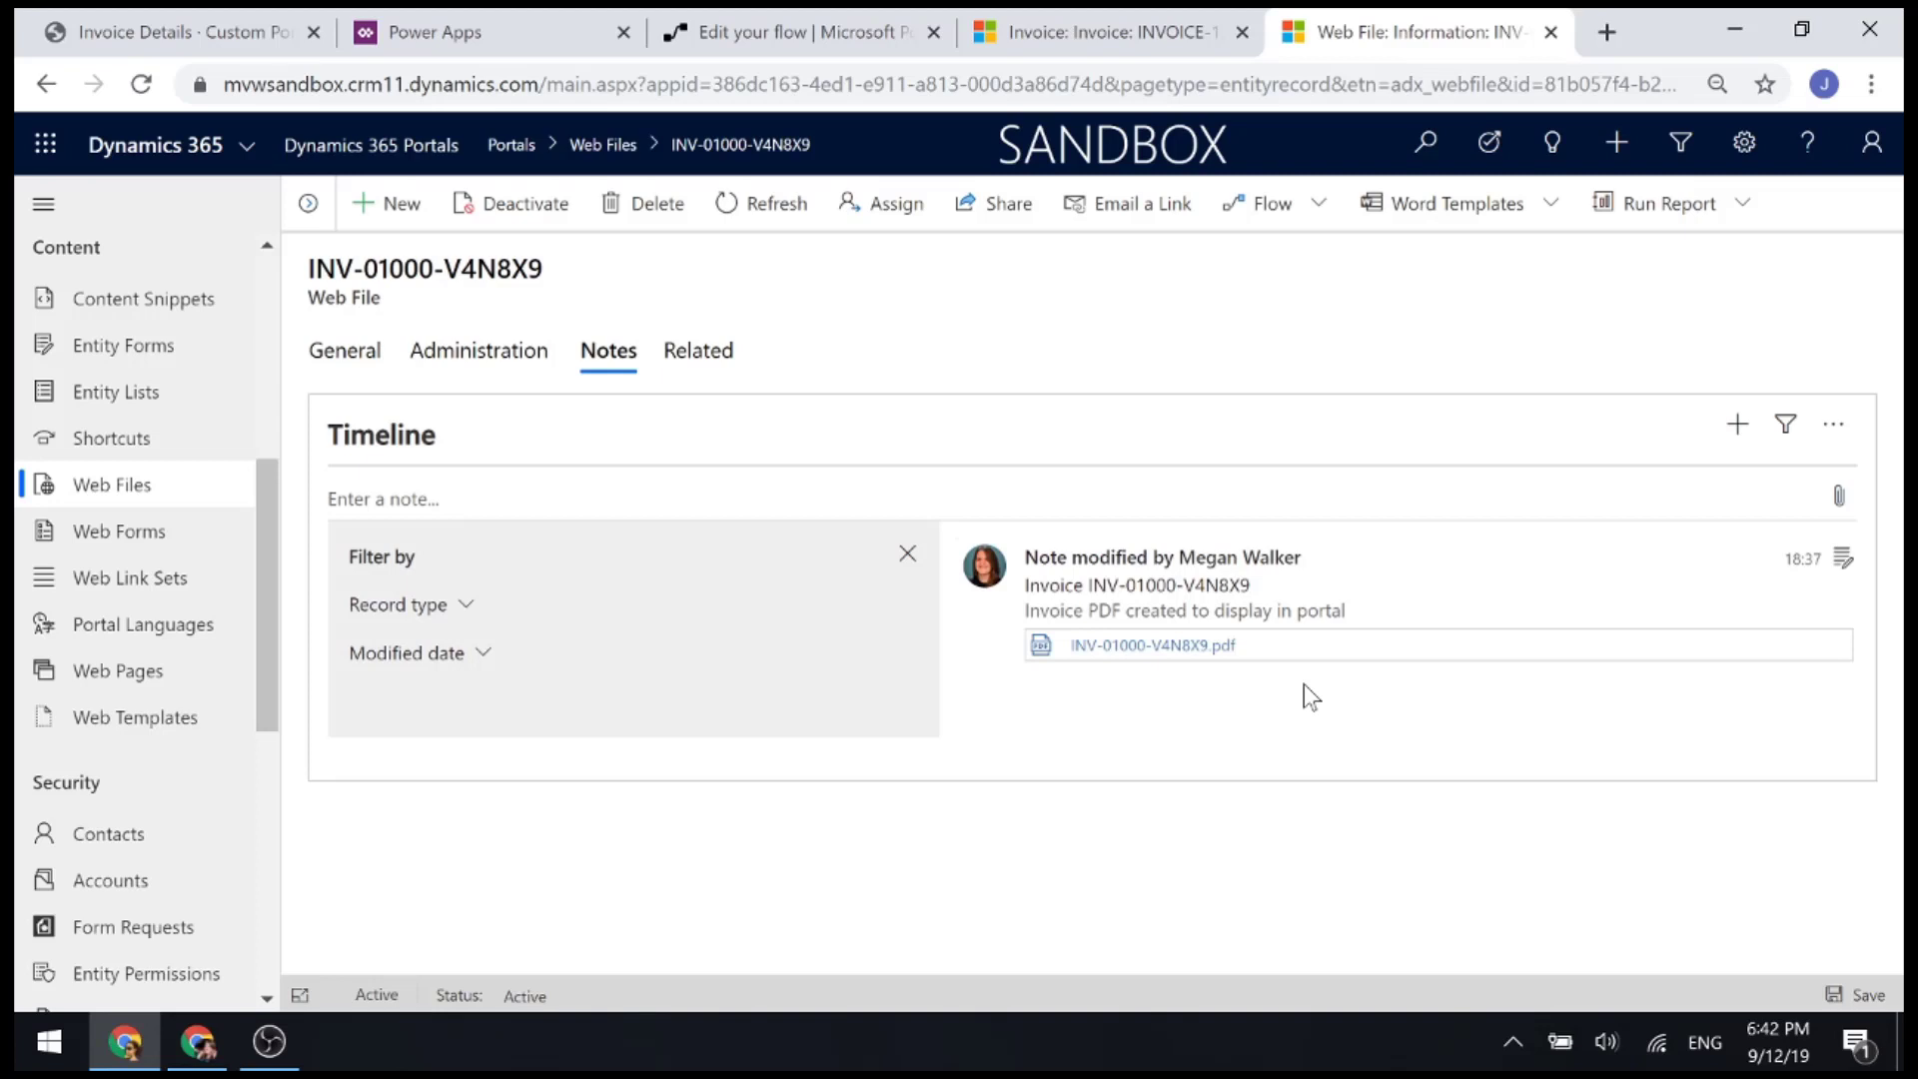
Return to the flow and expand Update Invoice With PDF Path And File, including its advanced options
click(892, 36)
scroll(1208, 604, down, 3)
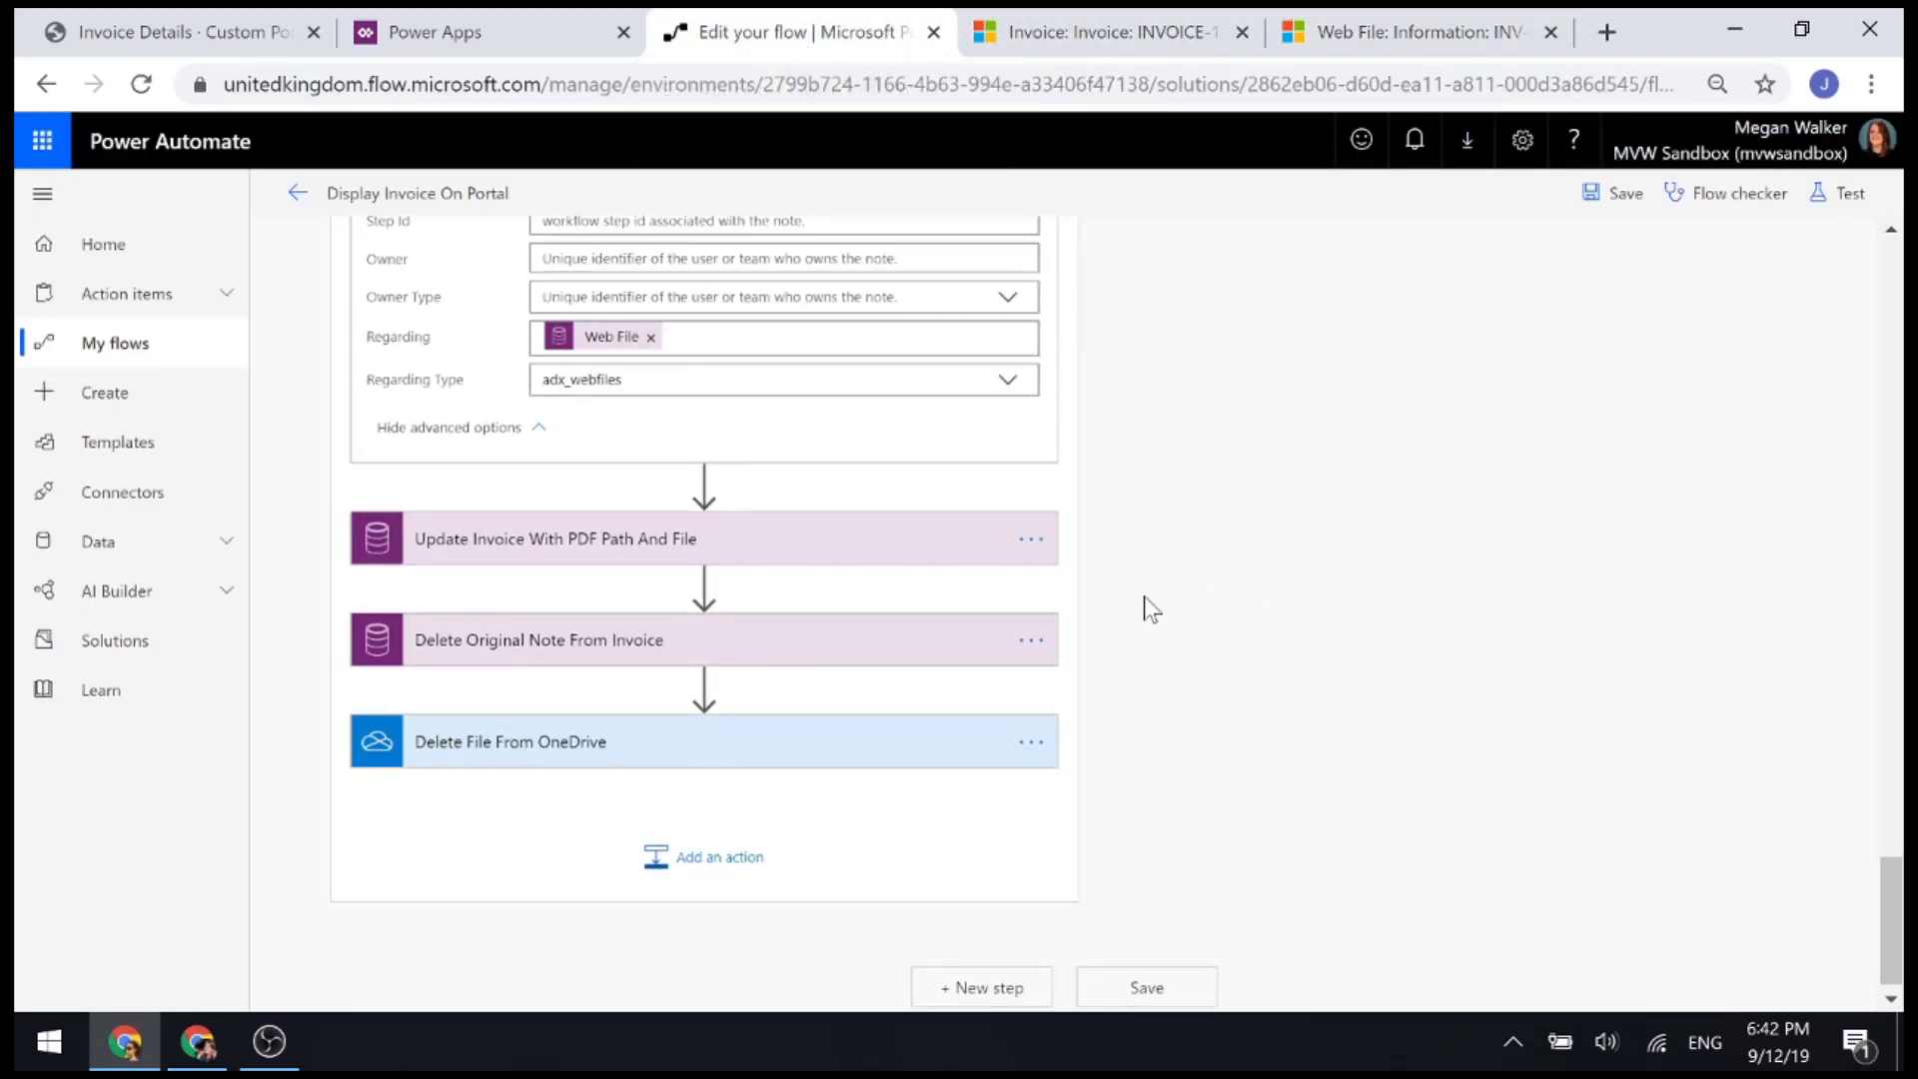
click(515, 549)
scroll(1162, 613, down, 2)
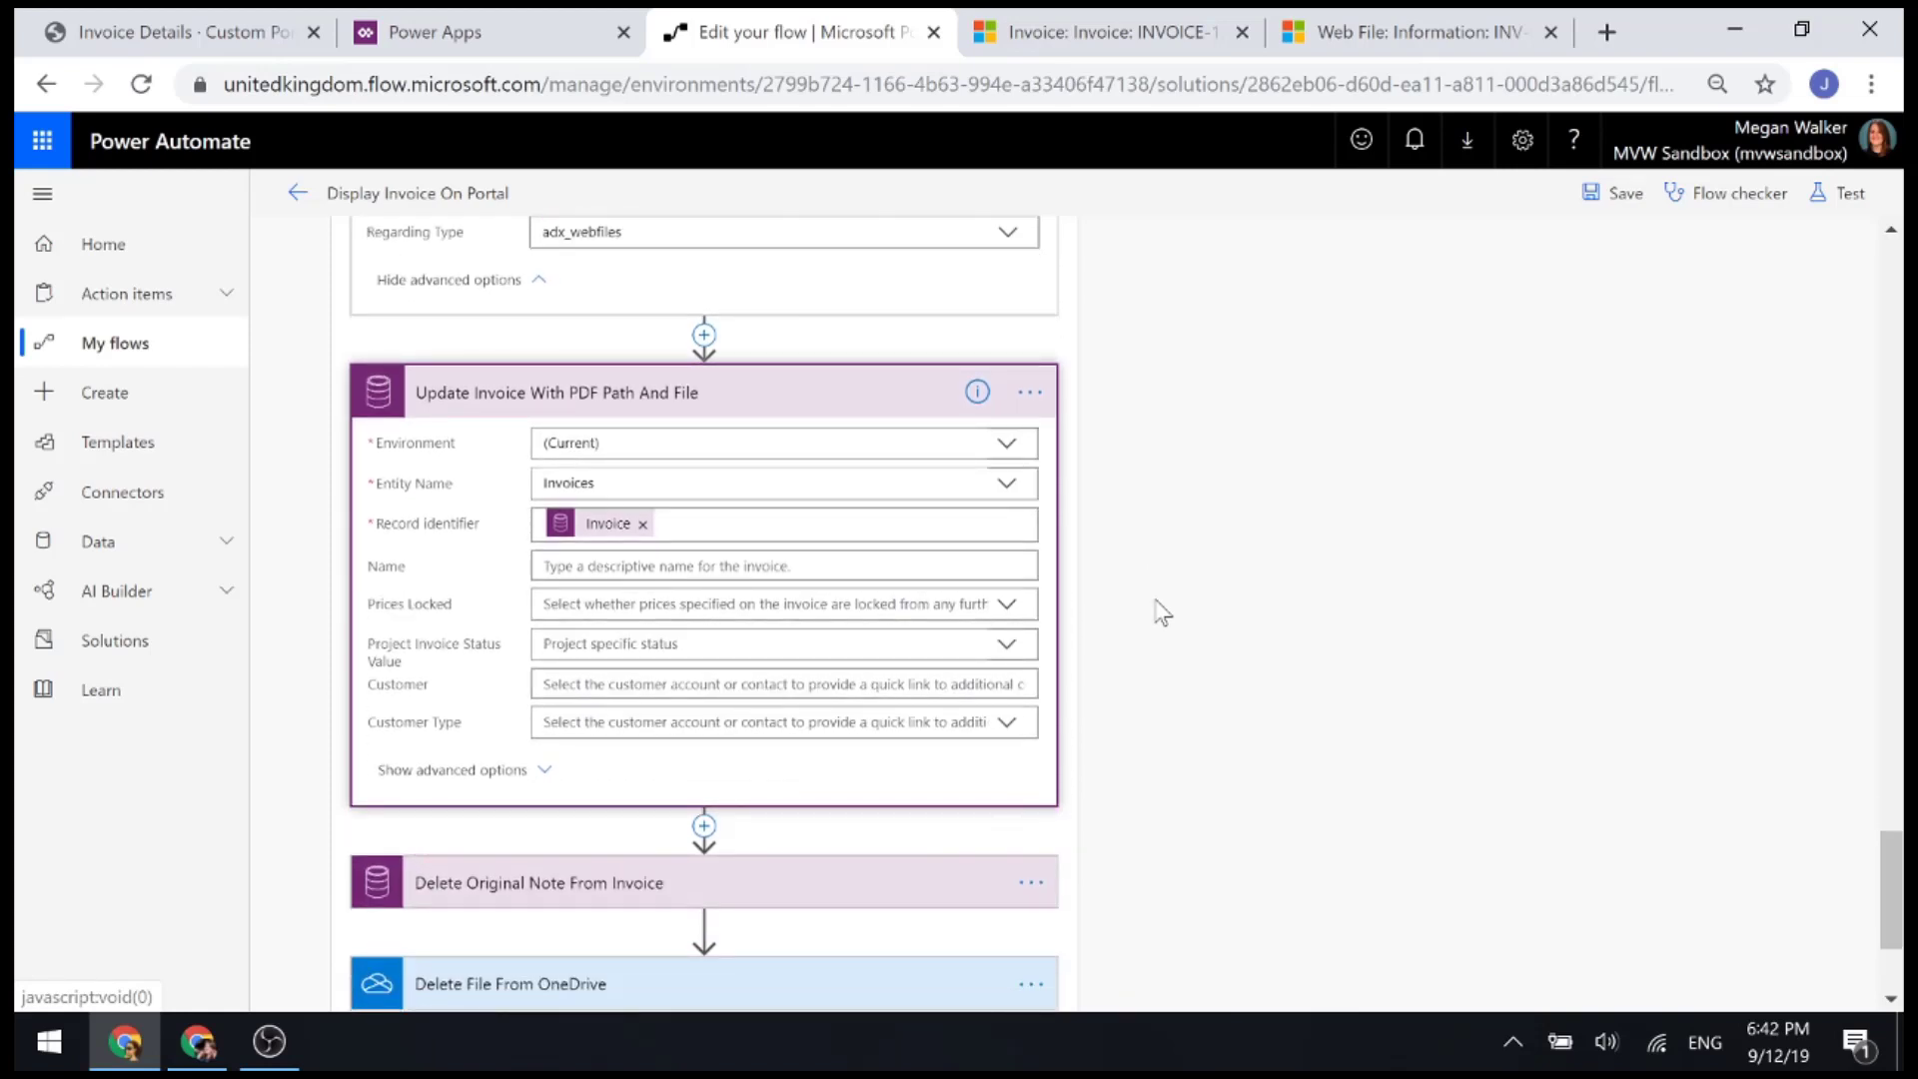
click(514, 771)
Review the invoice update's Document Path, Folder Path and Invoice File values
scroll(1239, 730, down, 7)
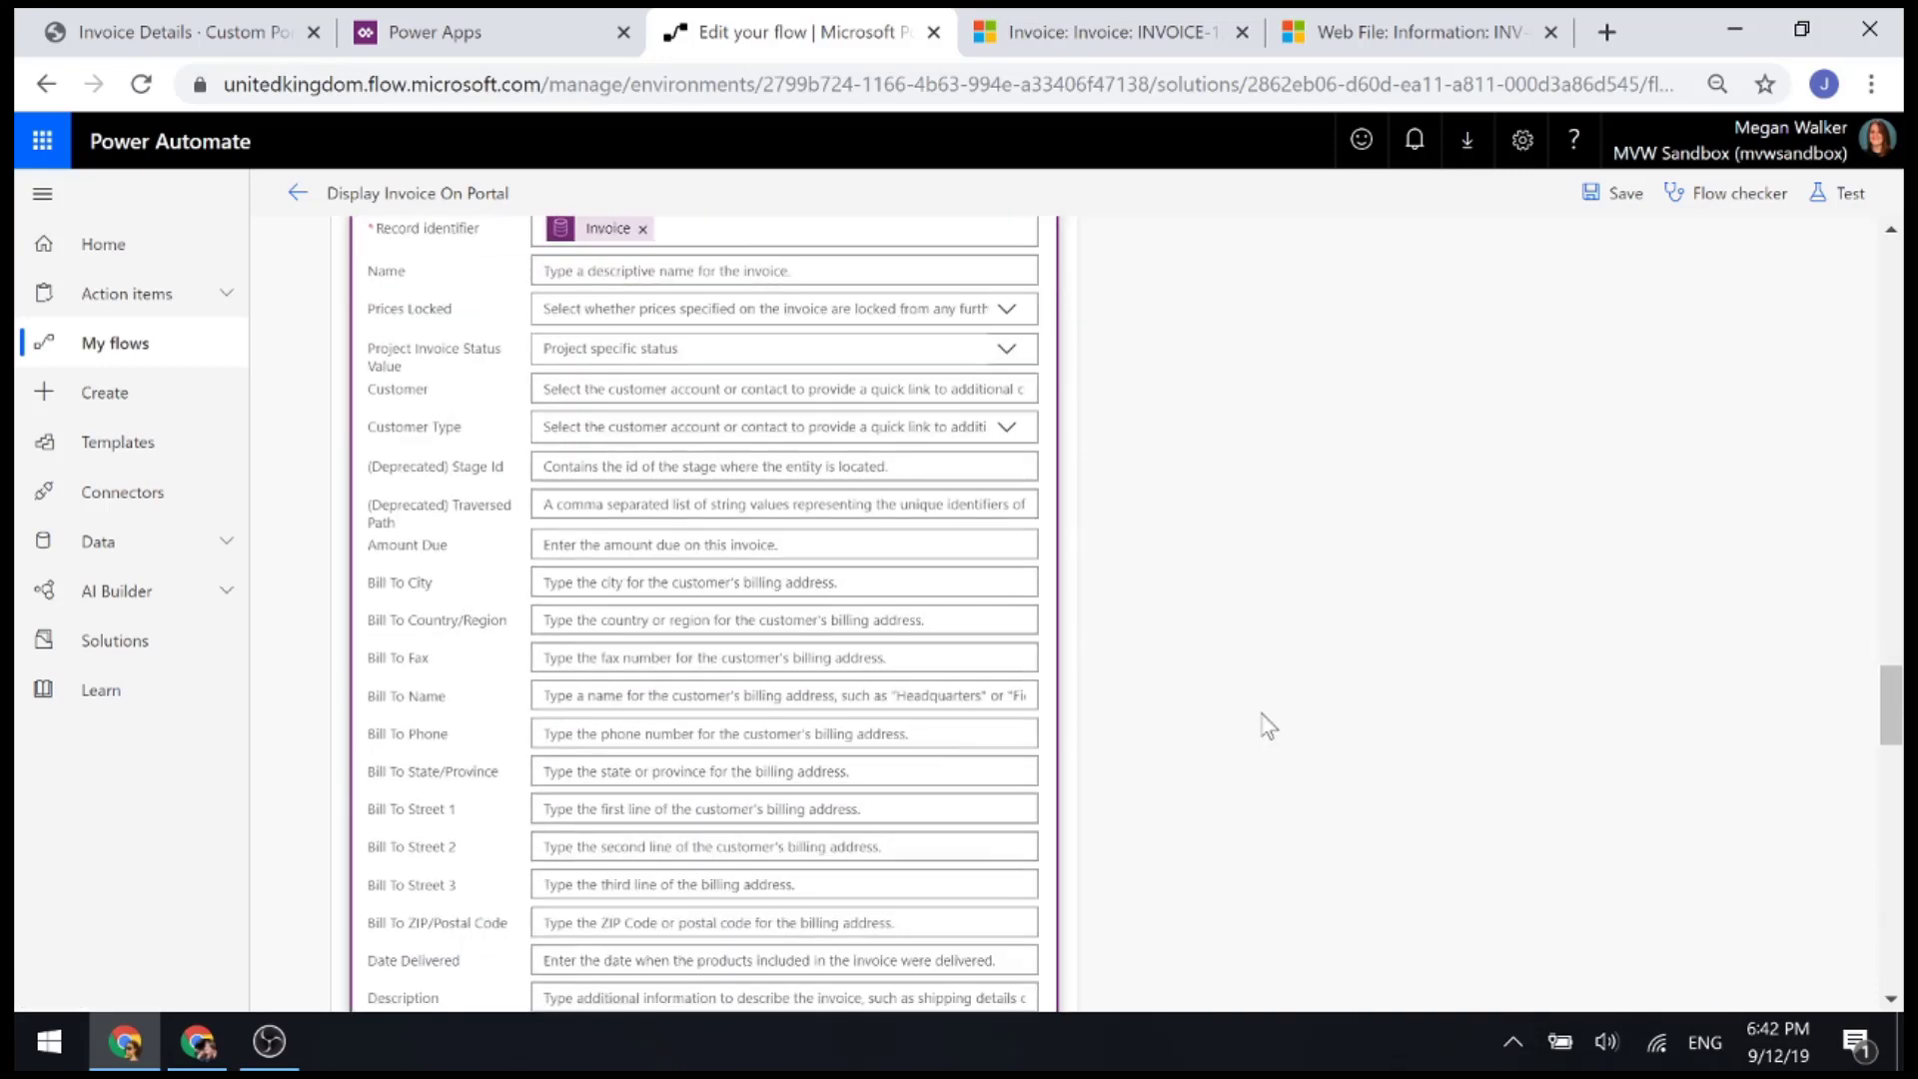
scroll(1267, 725, down, 1)
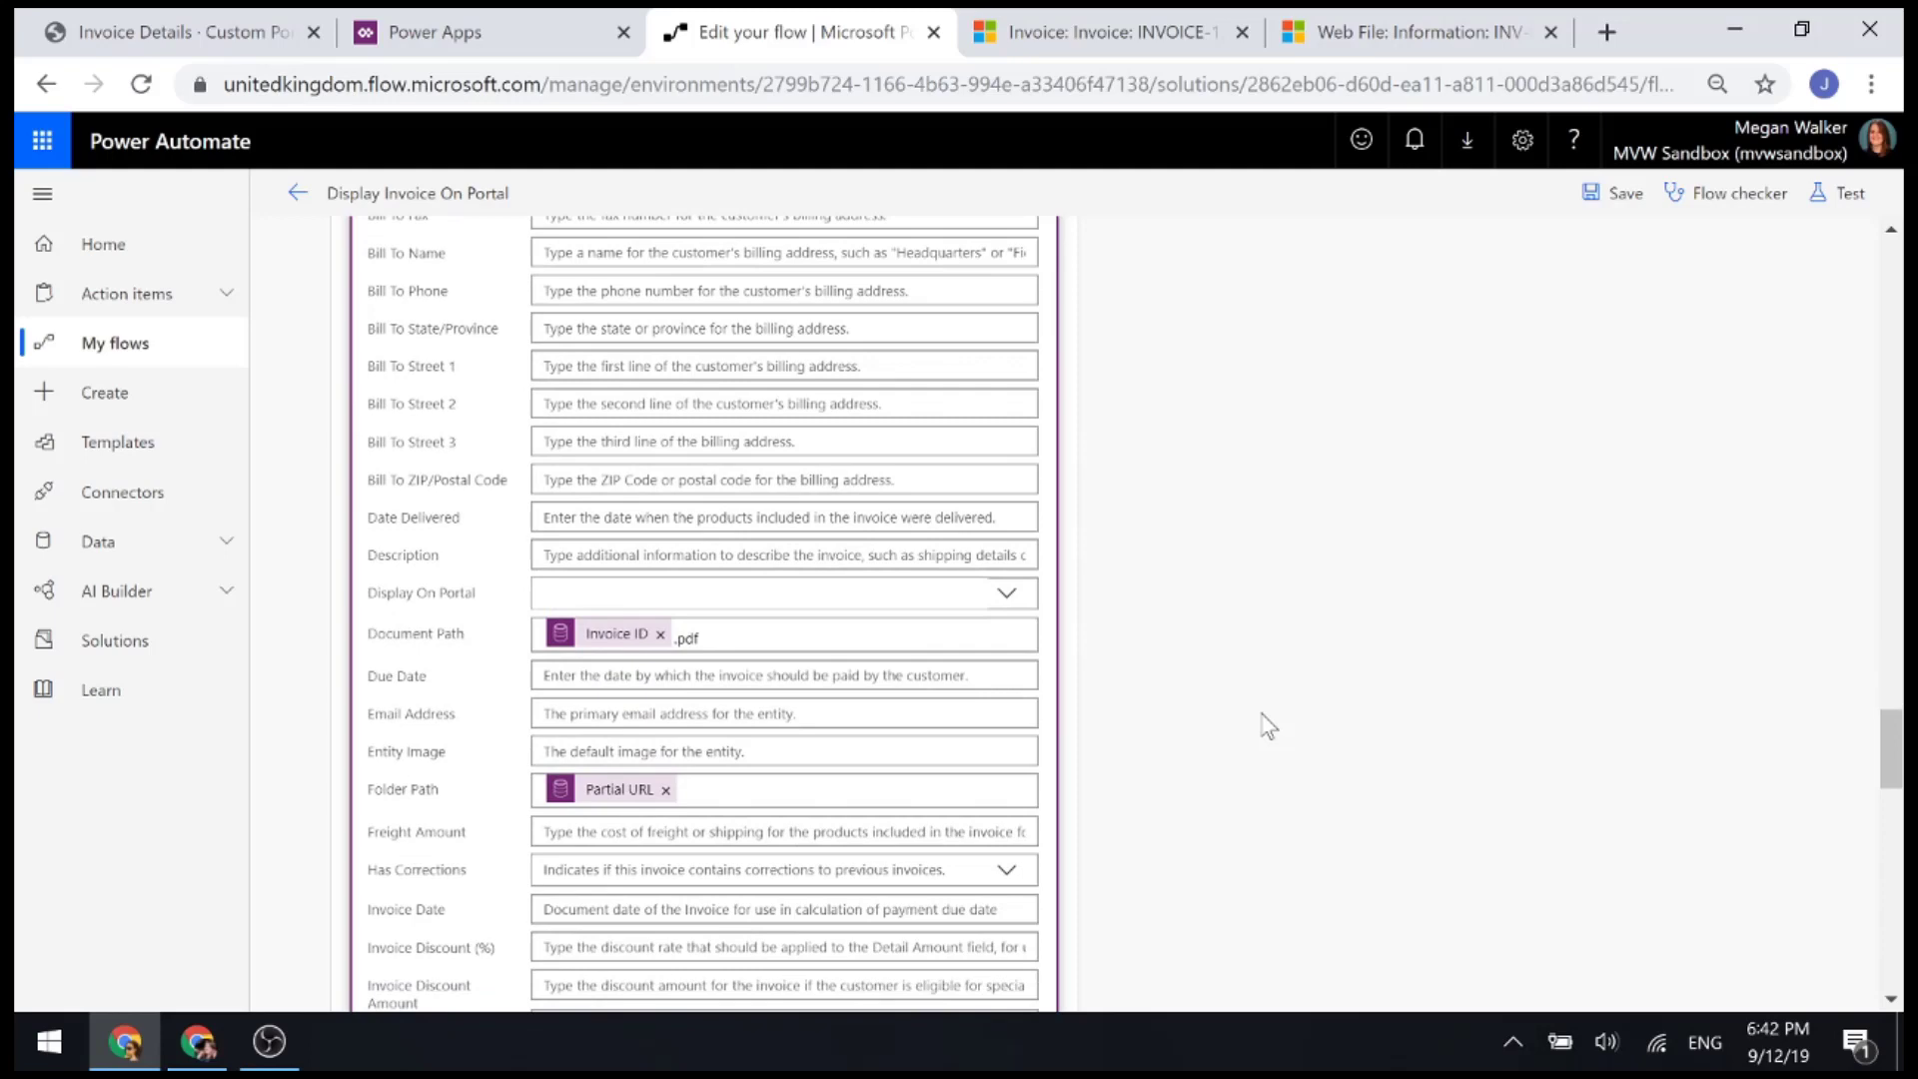
scroll(1267, 725, down, 2)
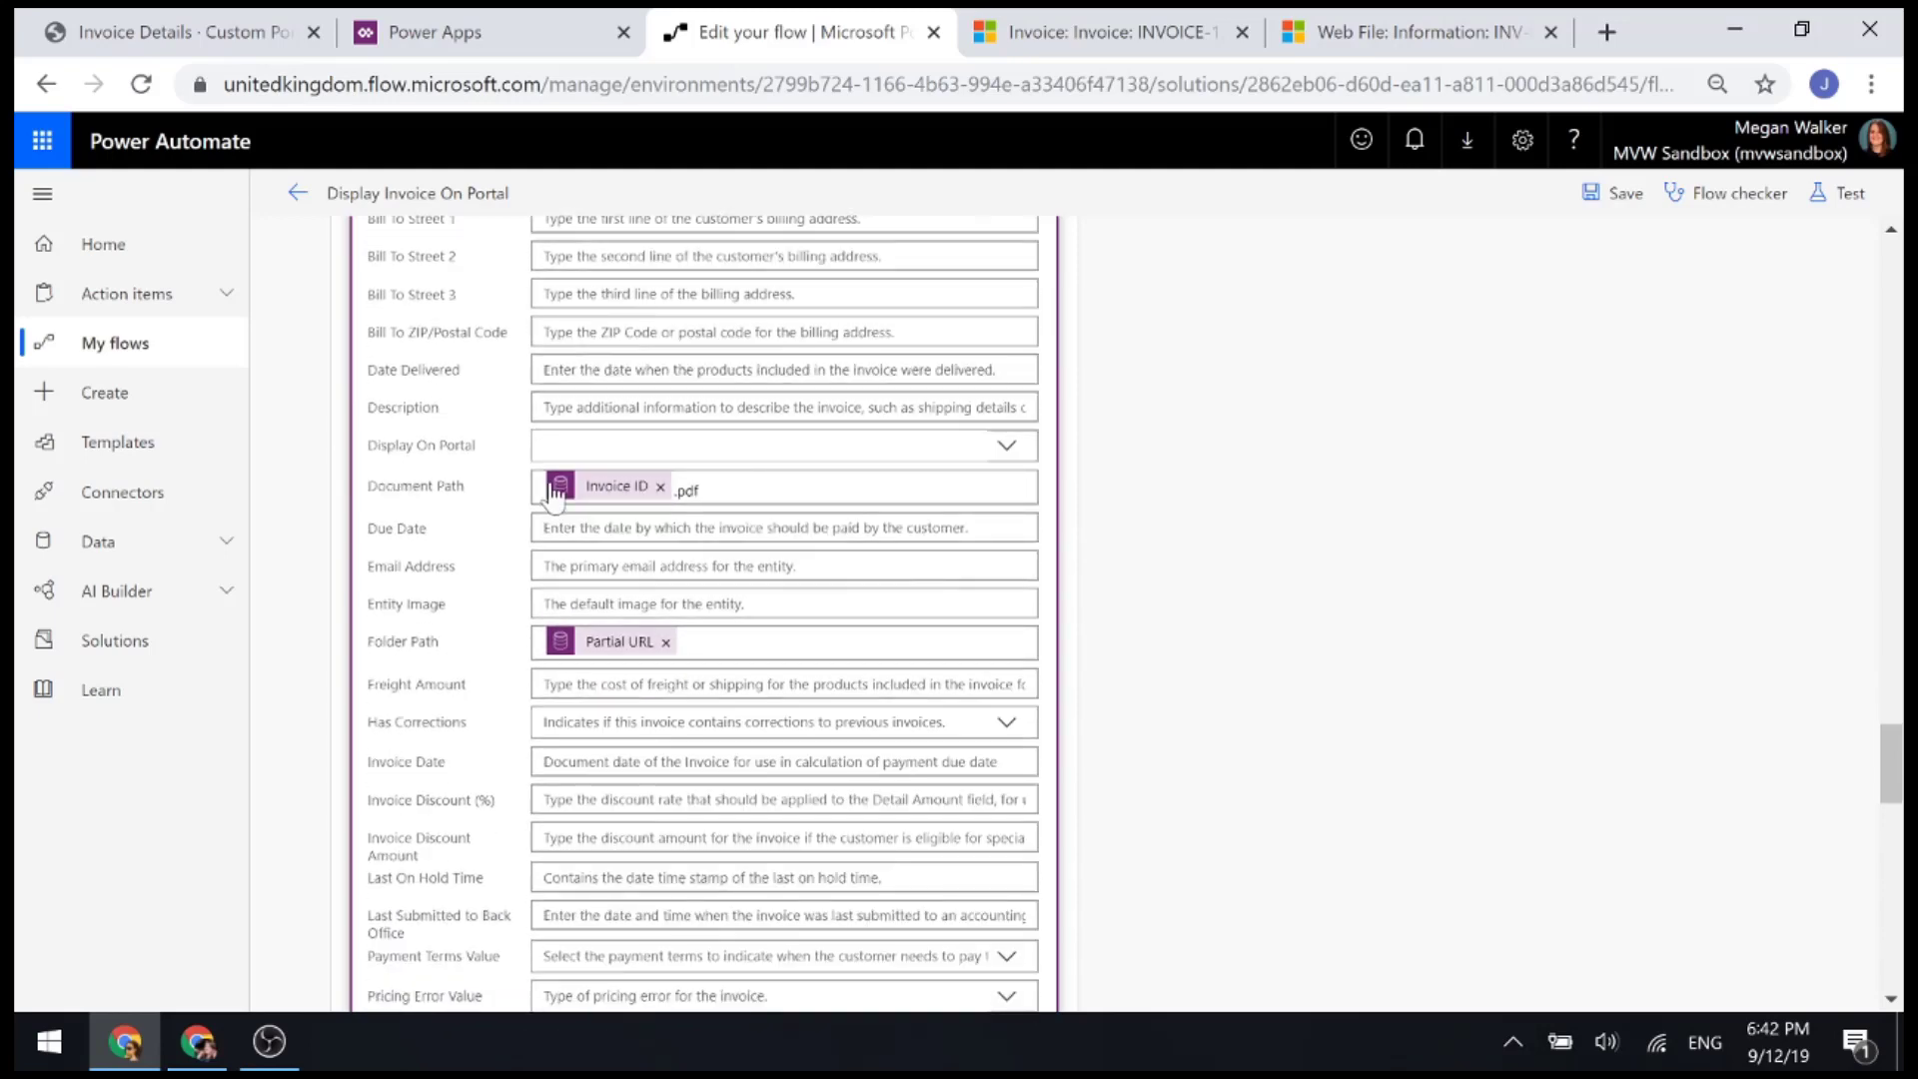
scroll(1227, 705, down, 10)
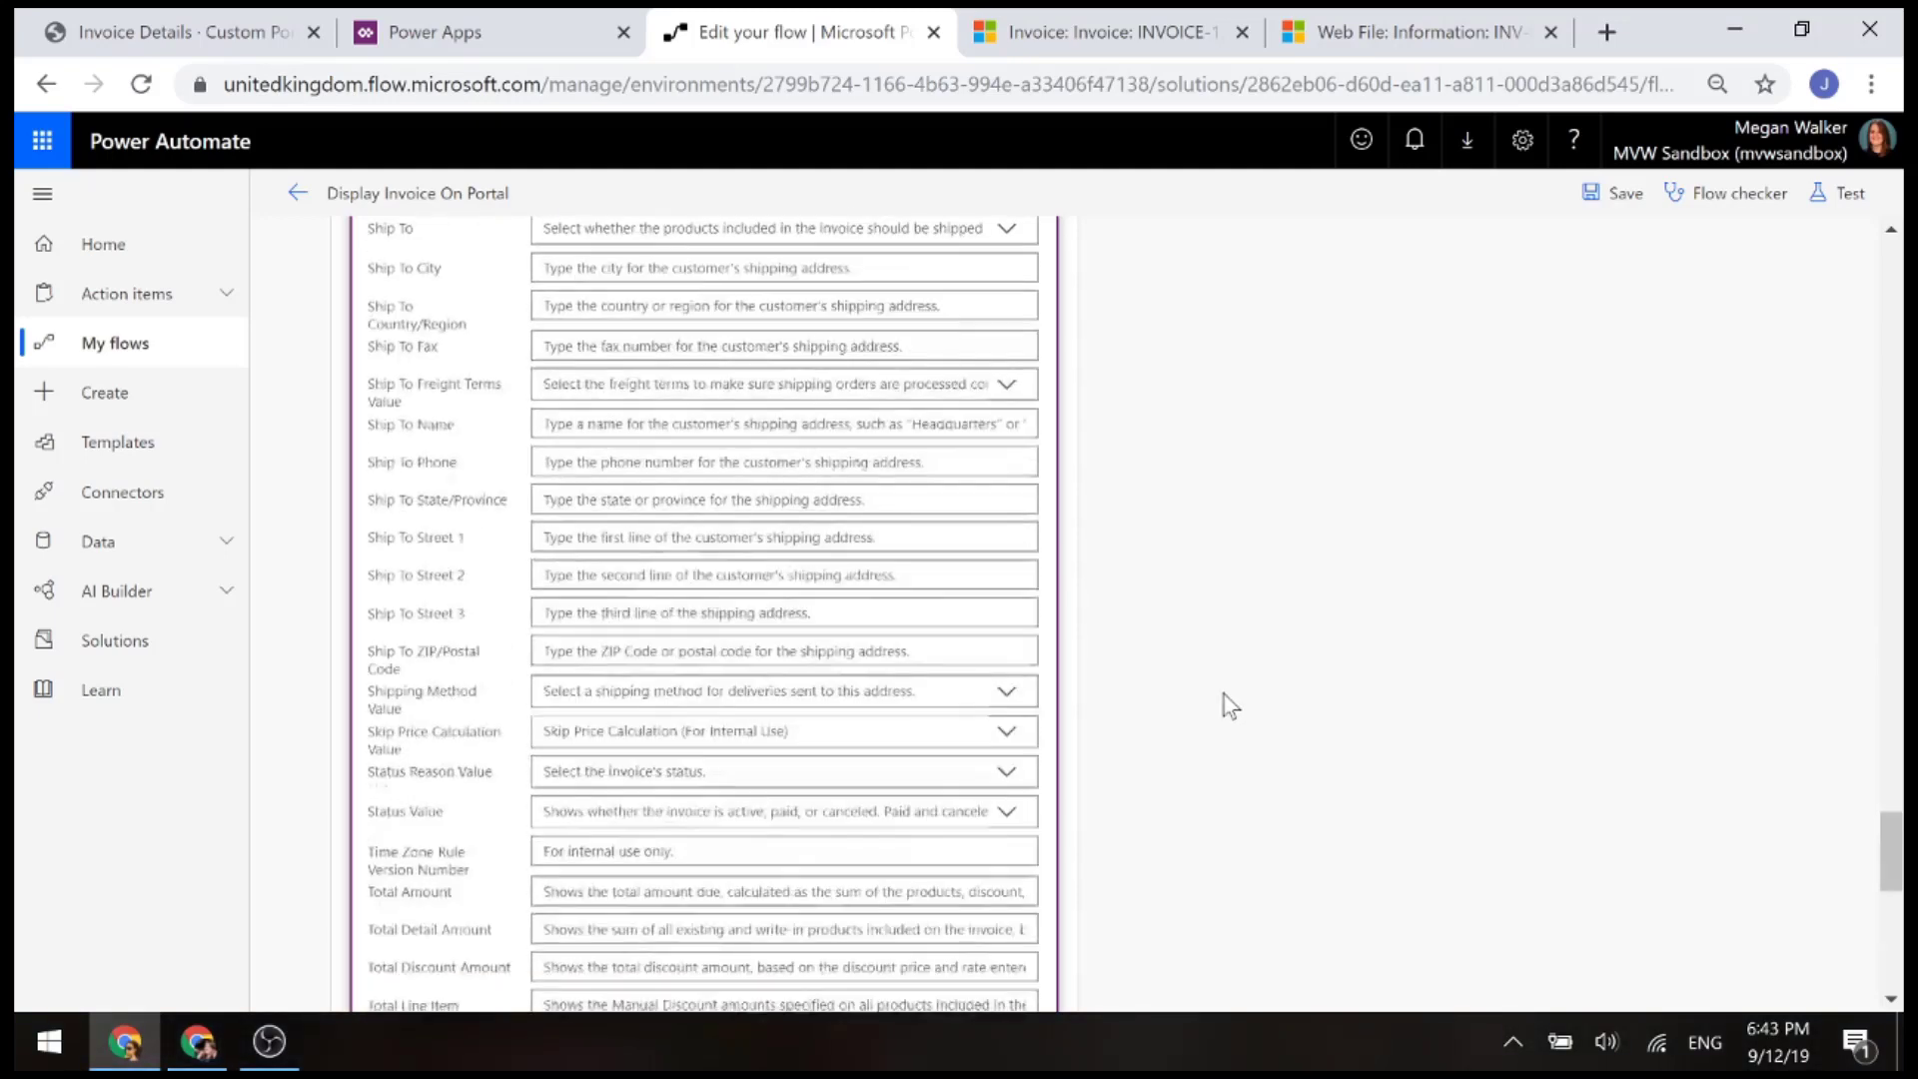
scroll(1230, 705, down, 8)
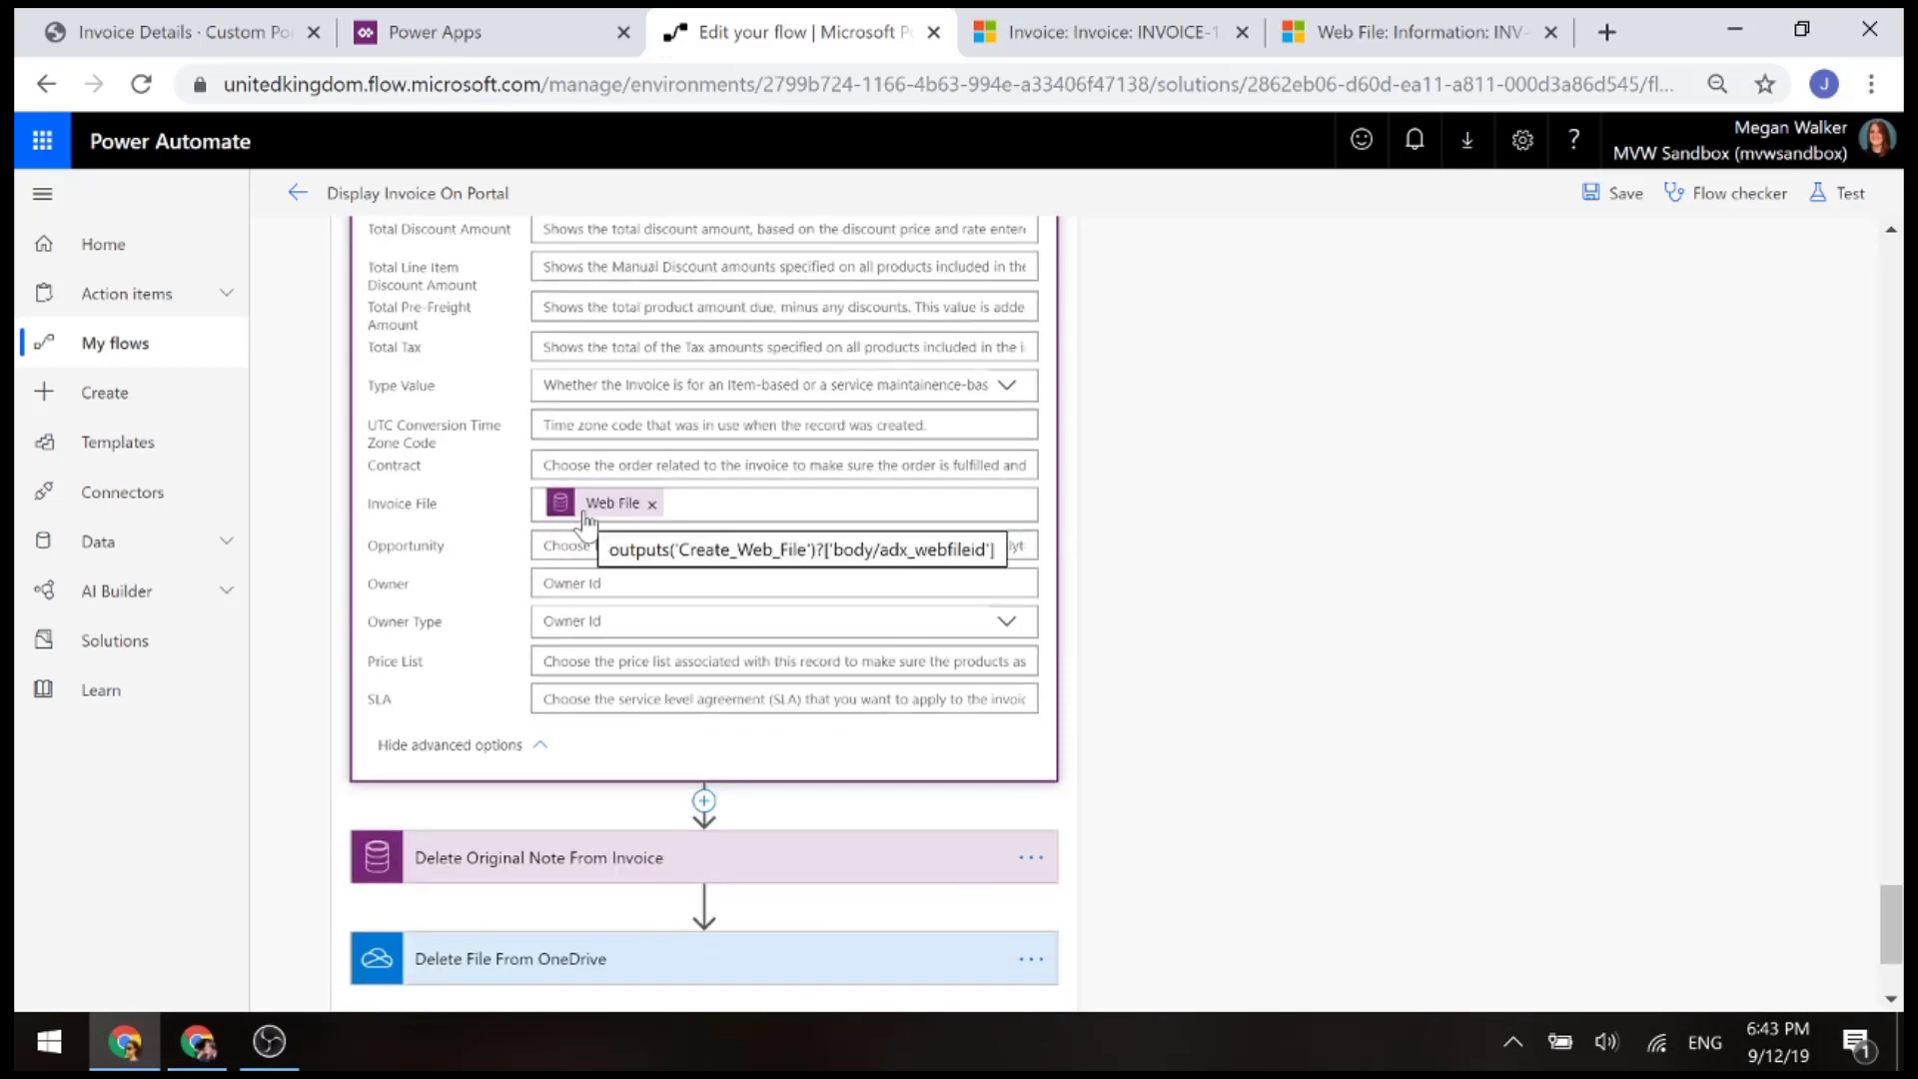
Expand Delete Original Note From Invoice and Delete File From OneDrive to inspect the Item identifier and File values
scroll(581, 549, down, 3)
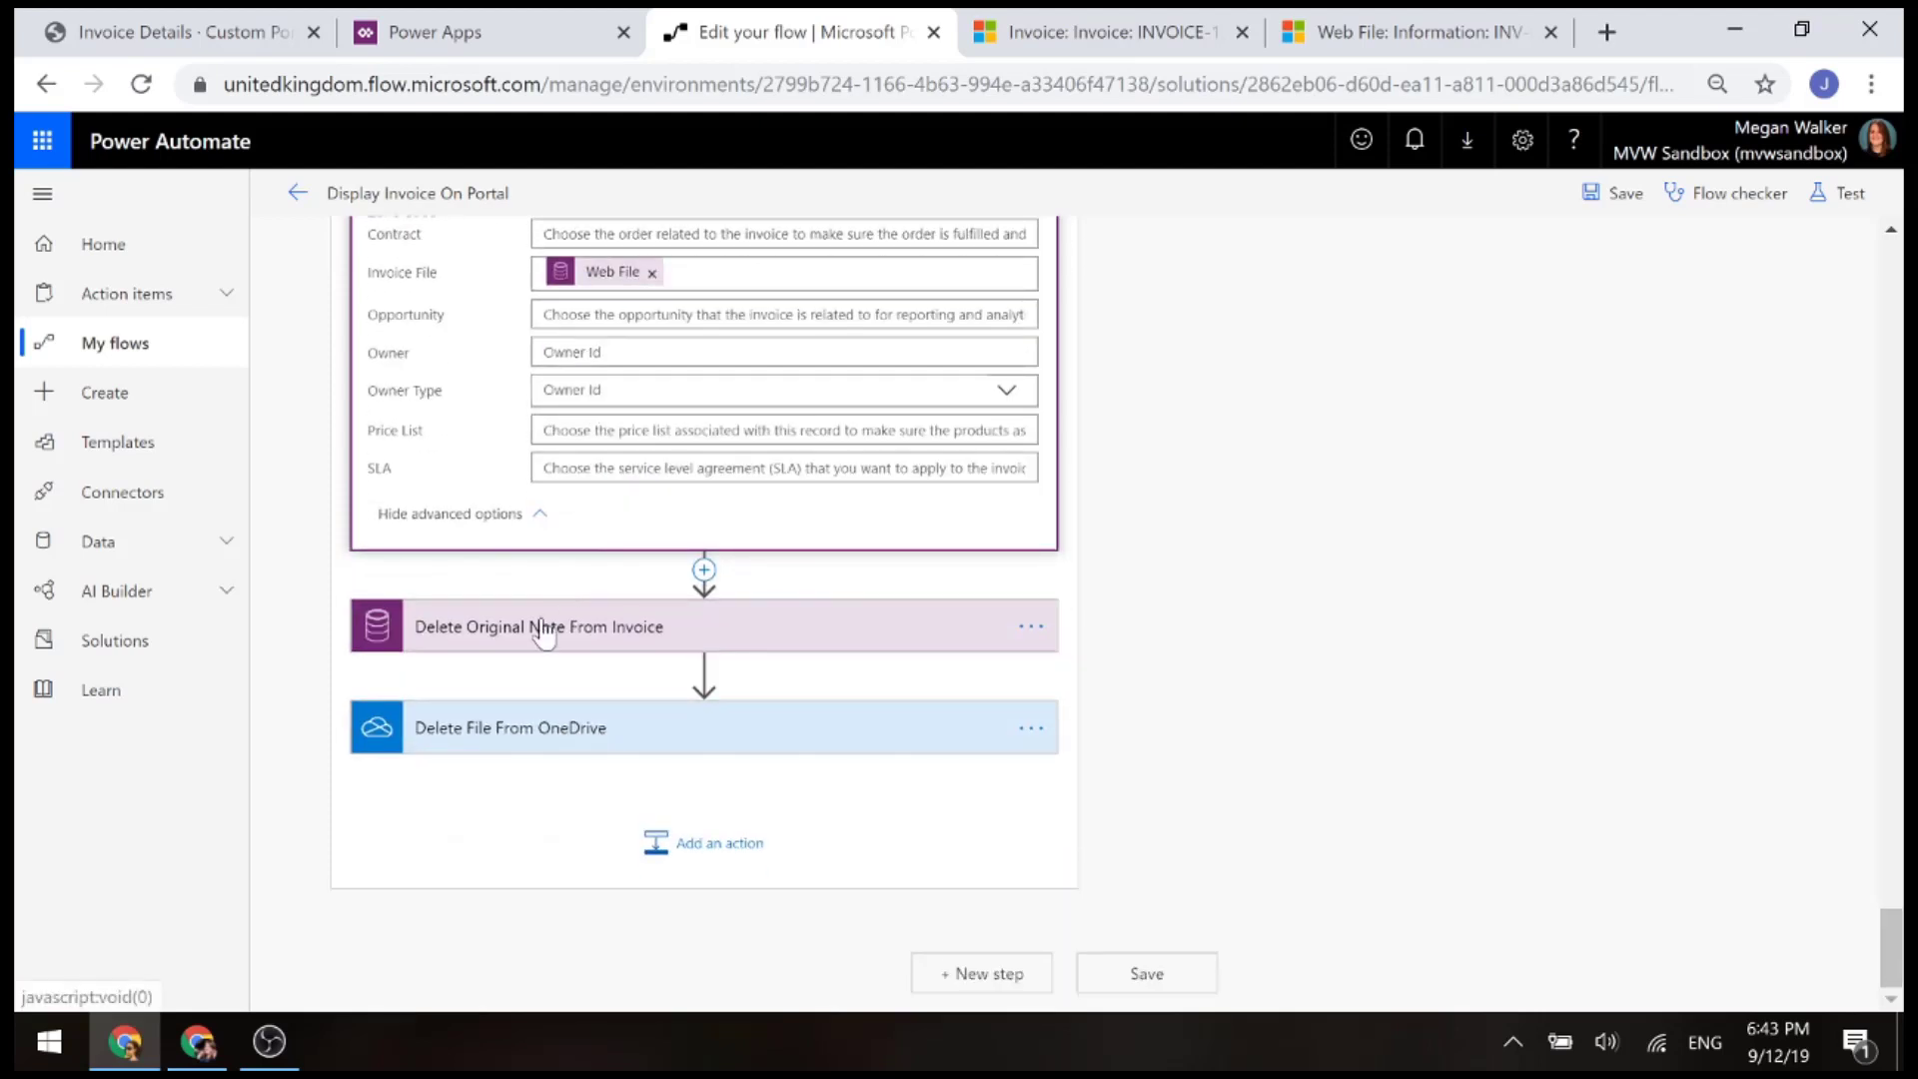
click(517, 873)
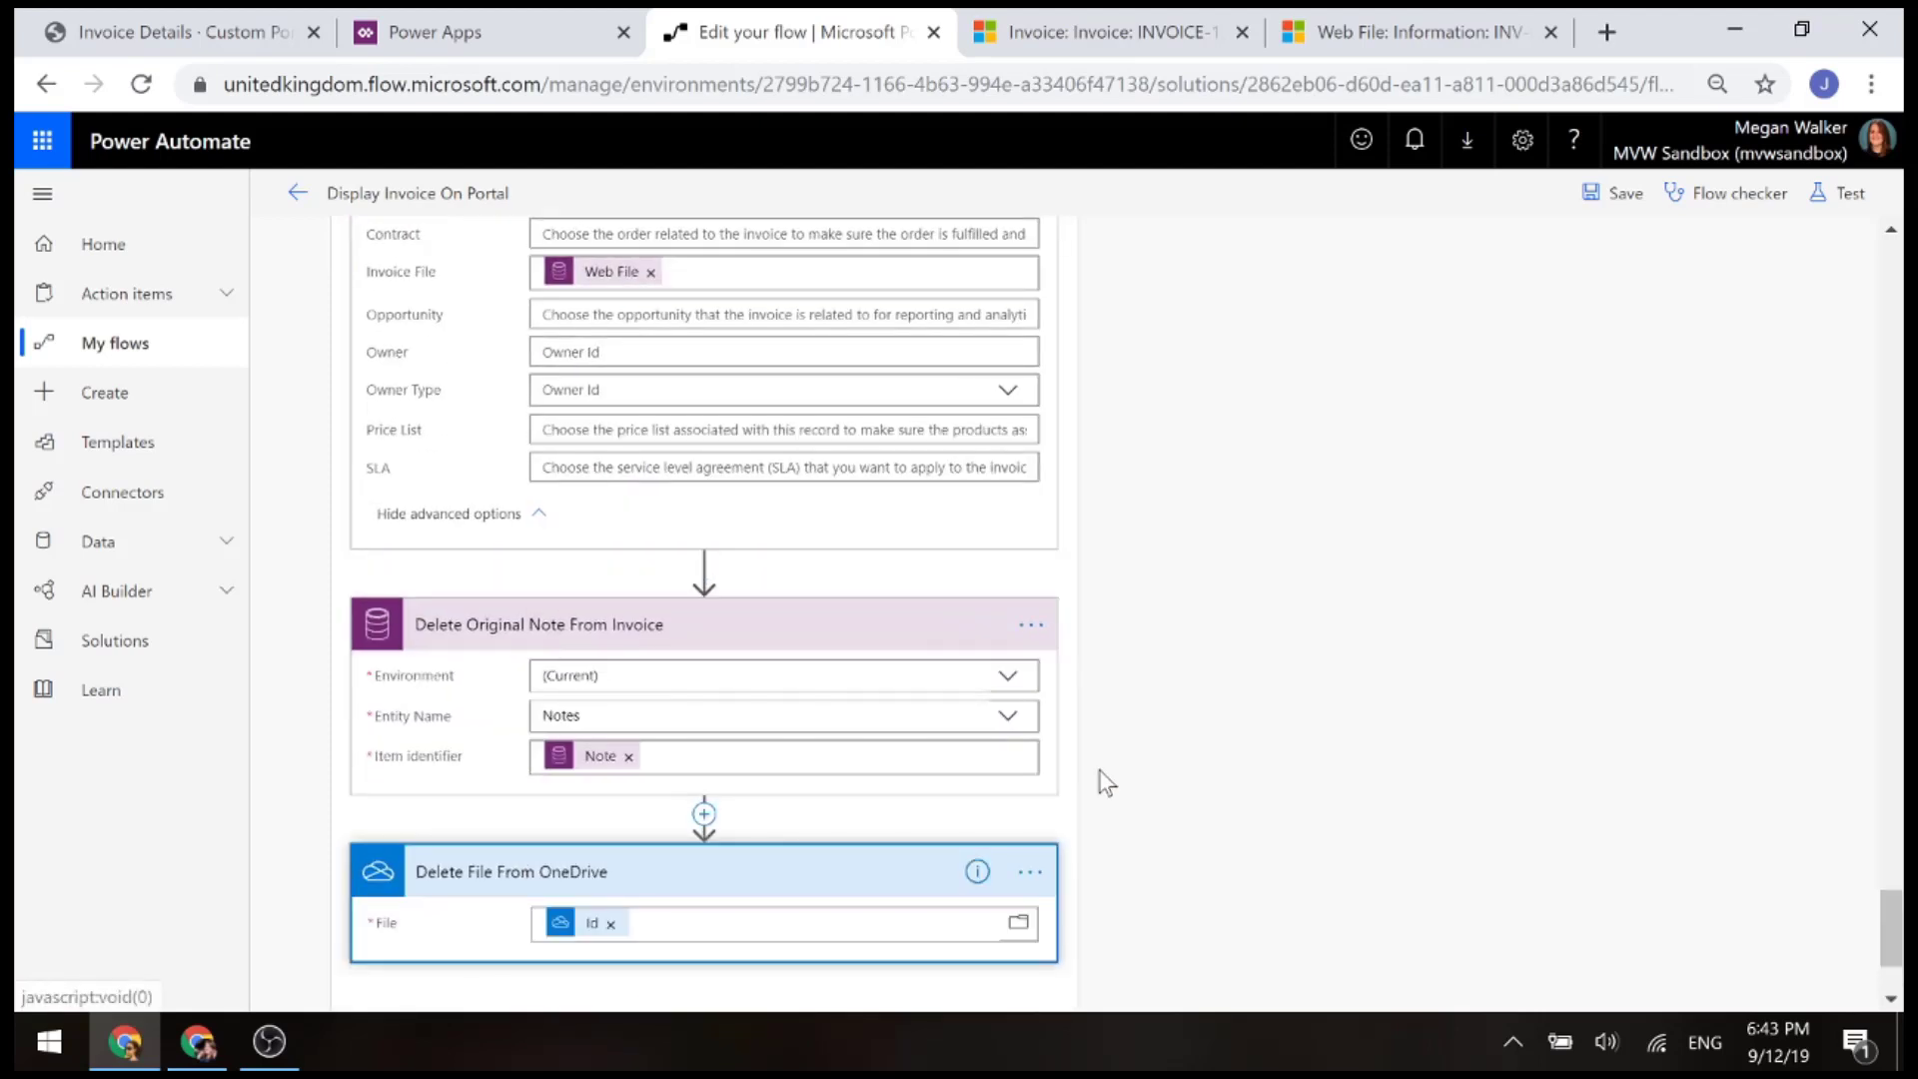
scroll(1104, 779, down, 2)
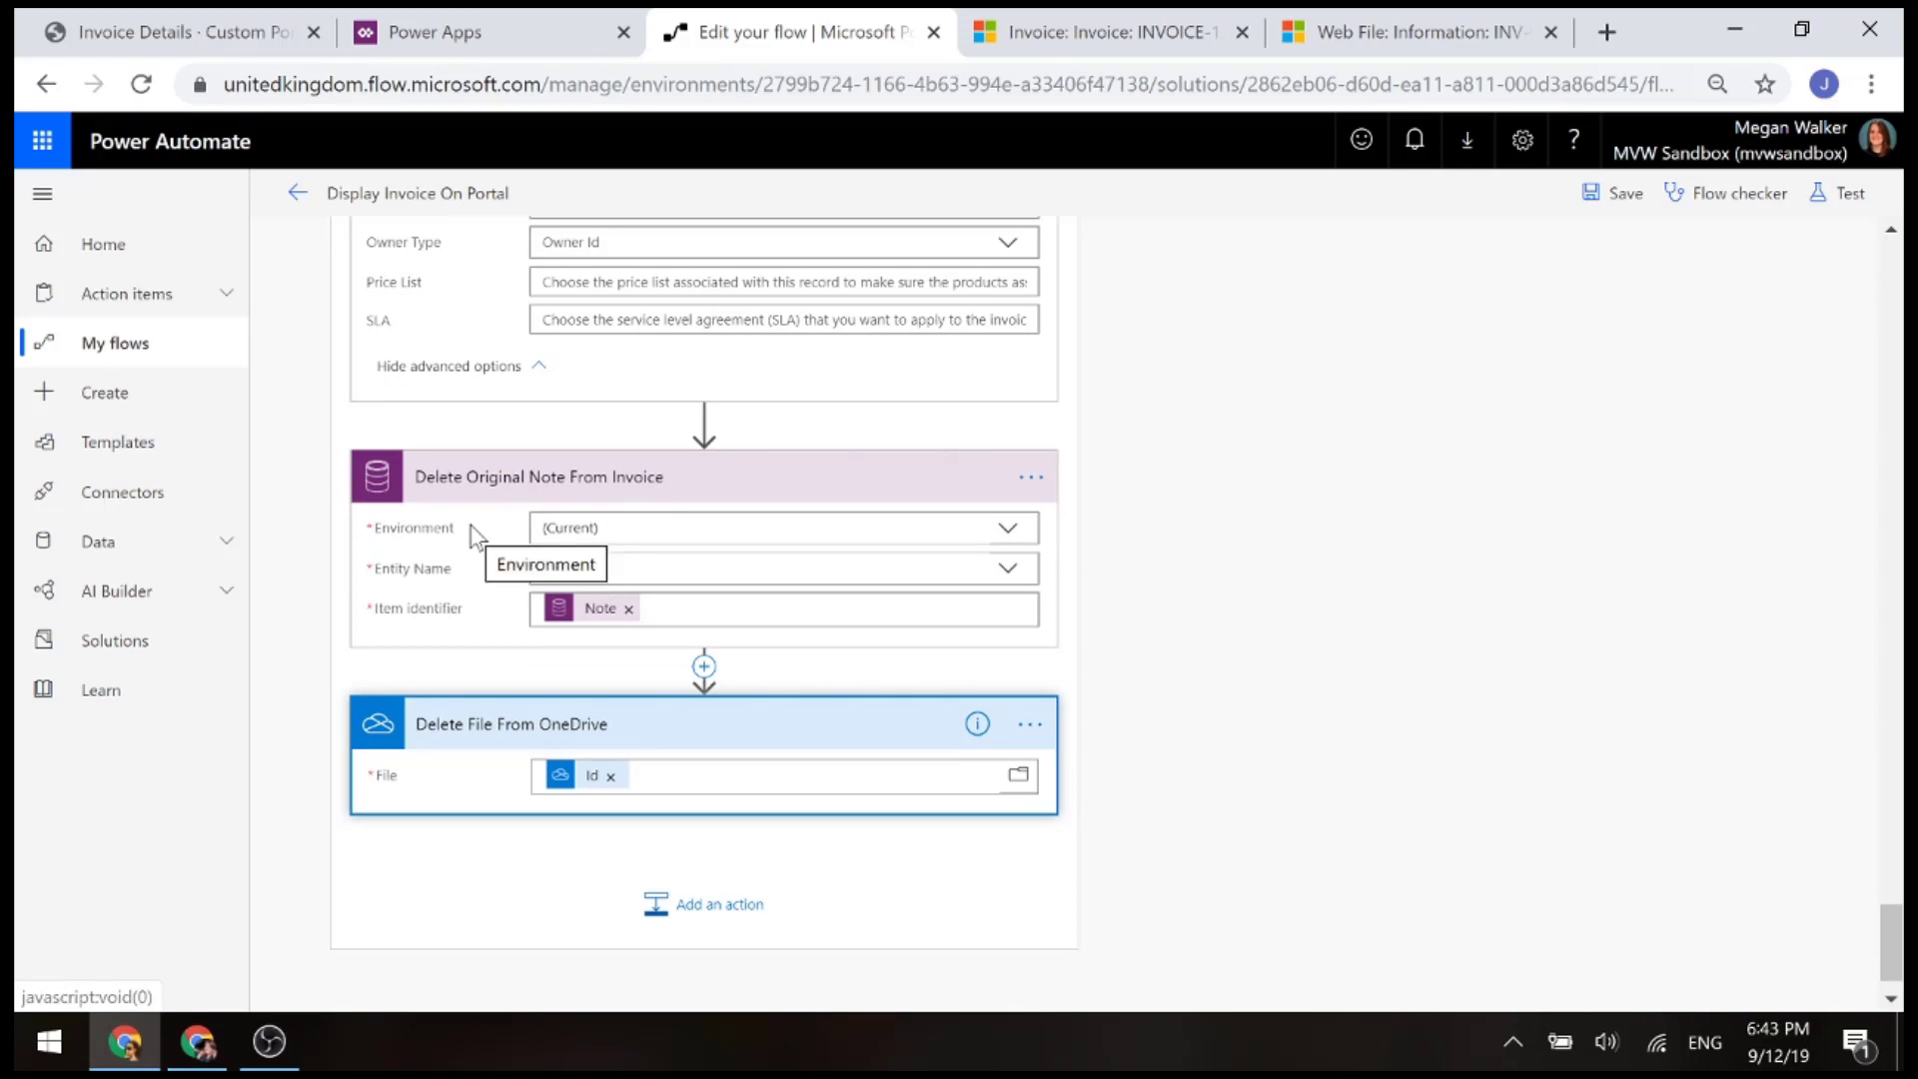
scroll(459, 619, down, 1)
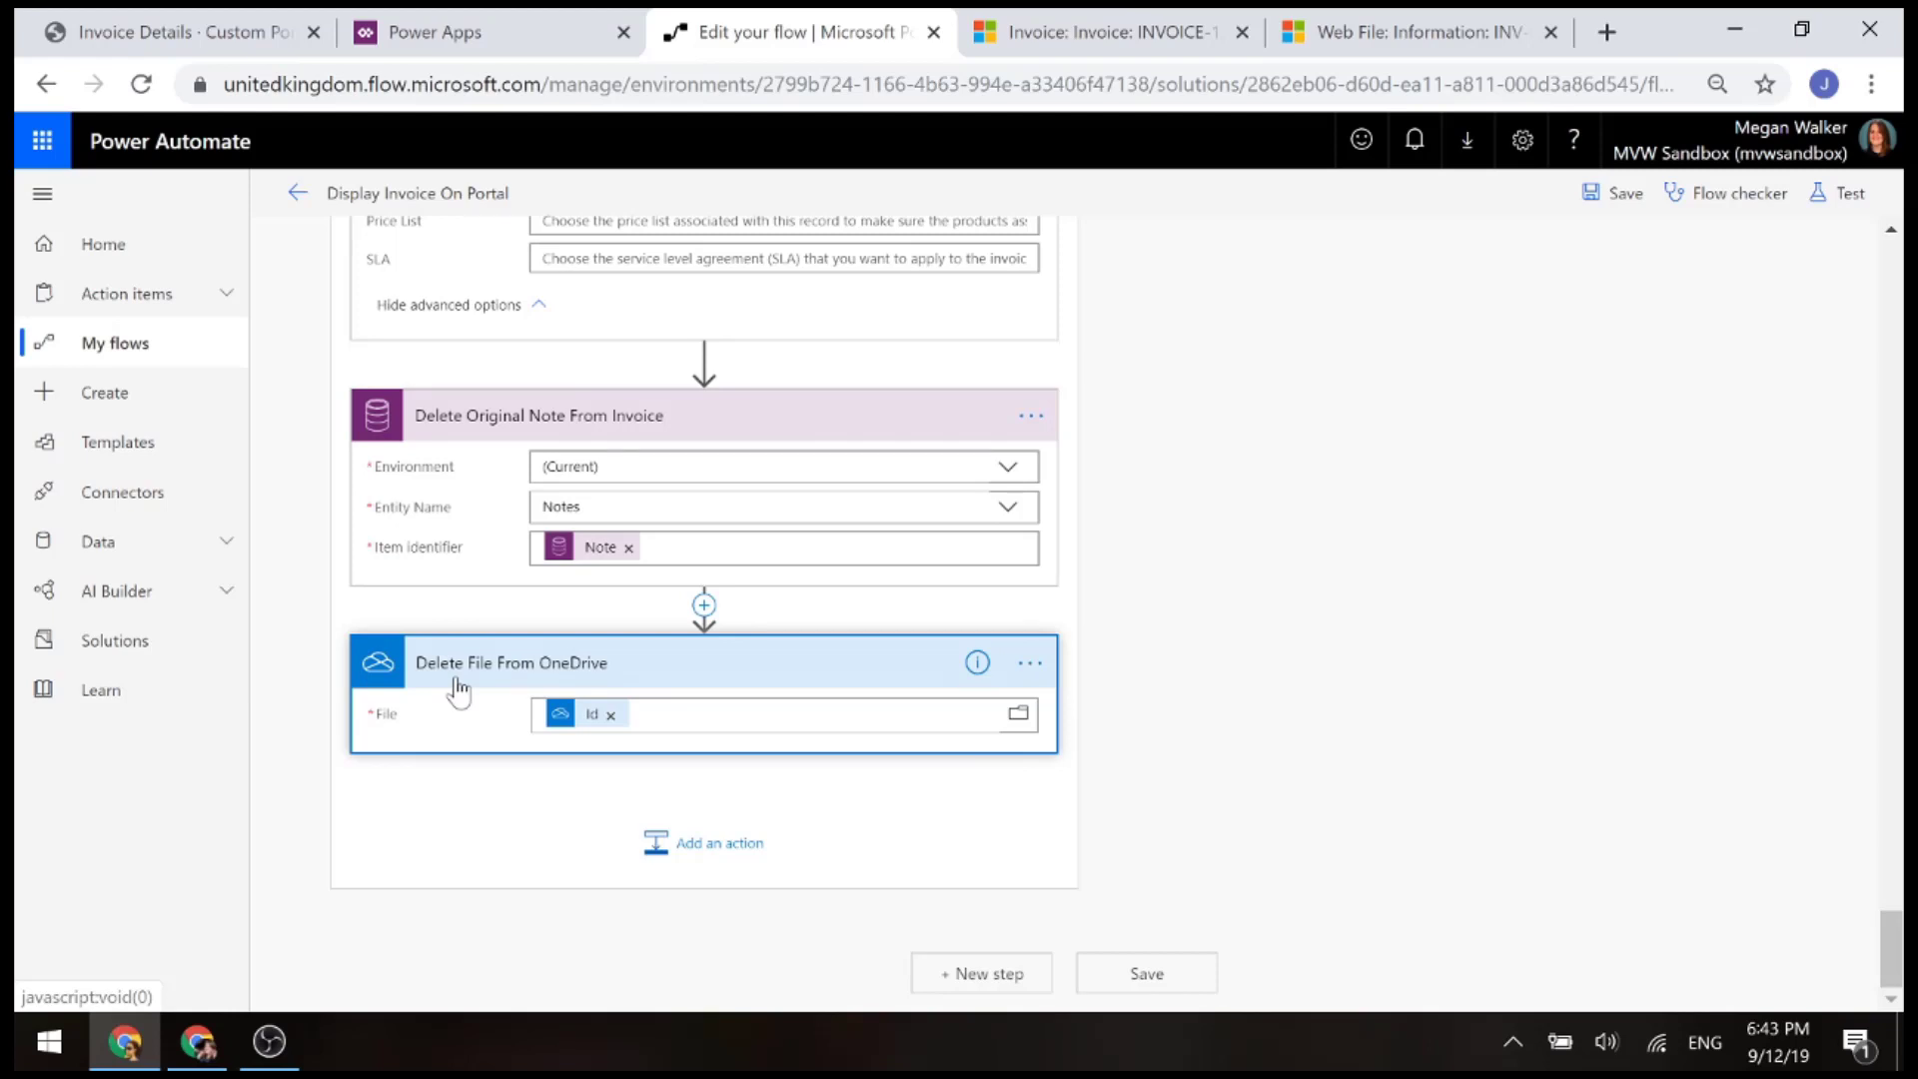
Switch to the invoice record, review its Portal Document fields and try to open the linked Invoice File record
click(1089, 31)
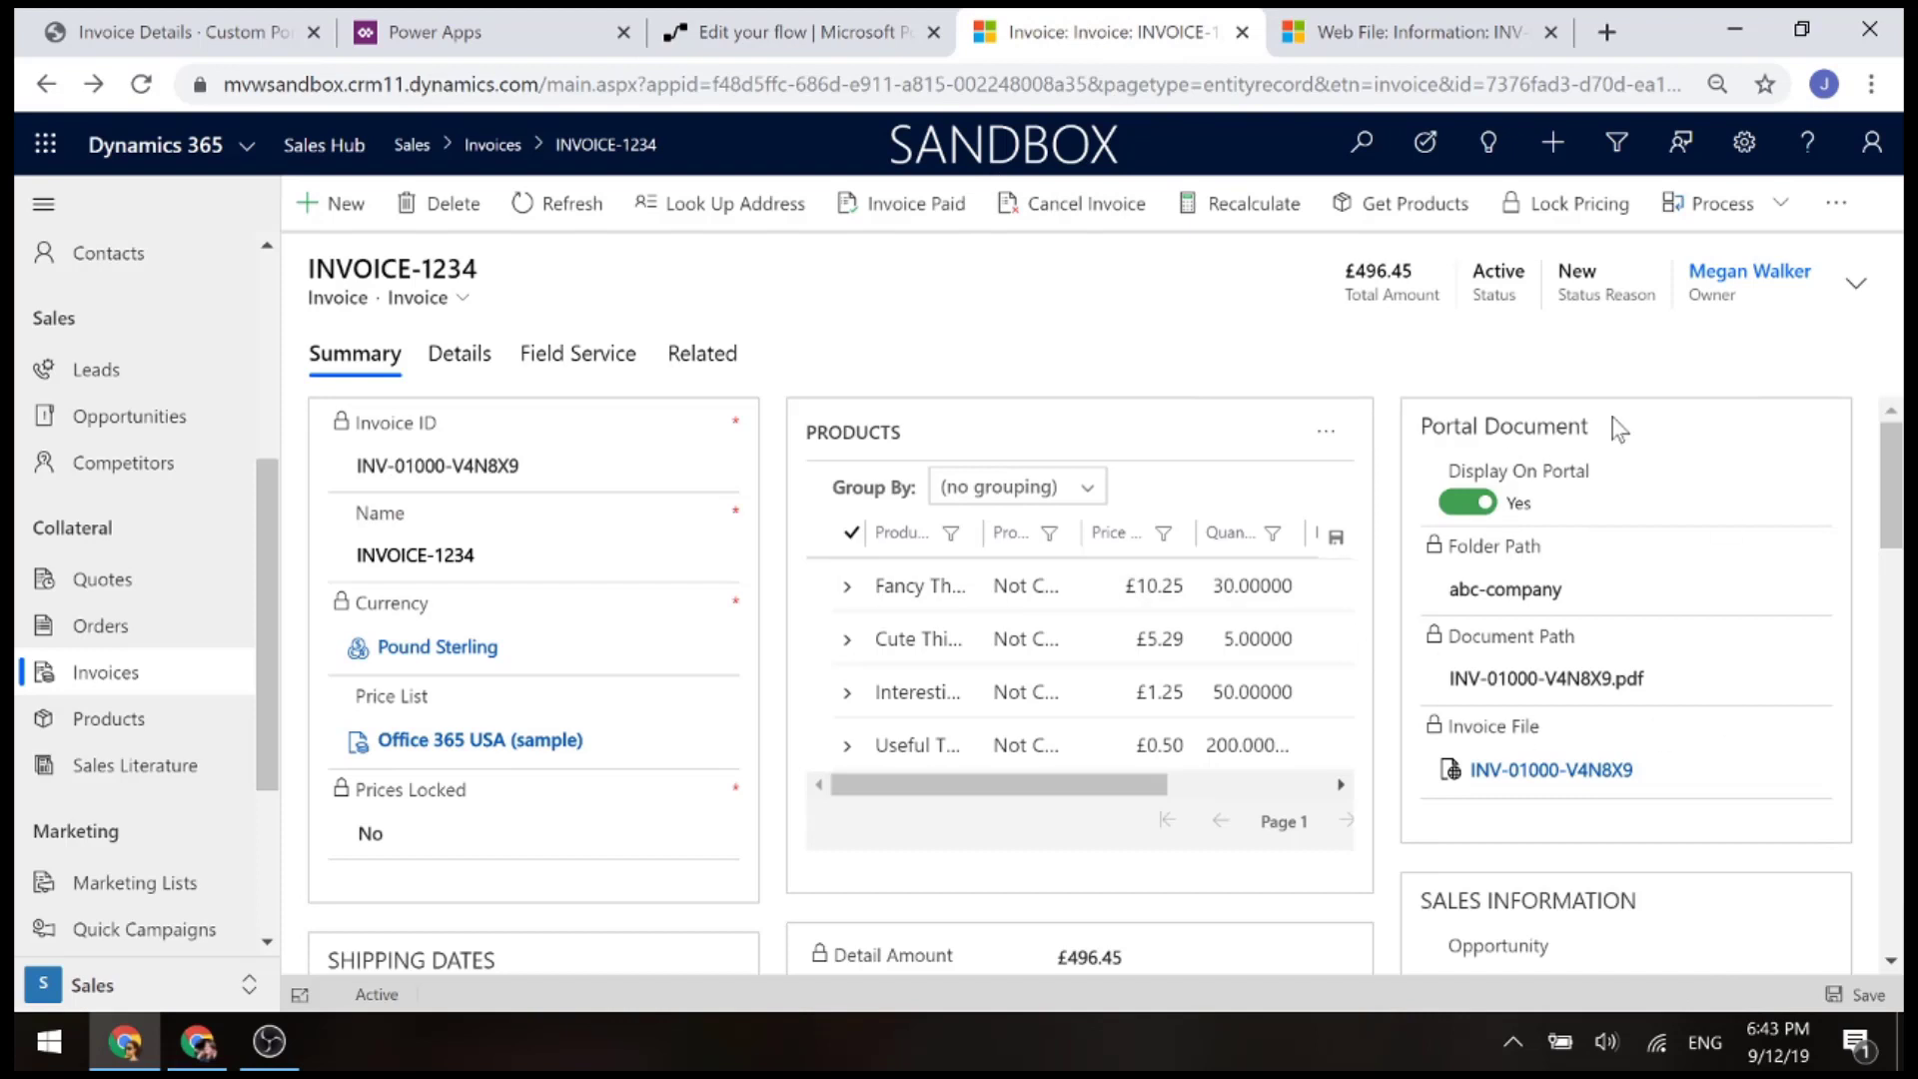
drag(1886, 464, 1895, 496)
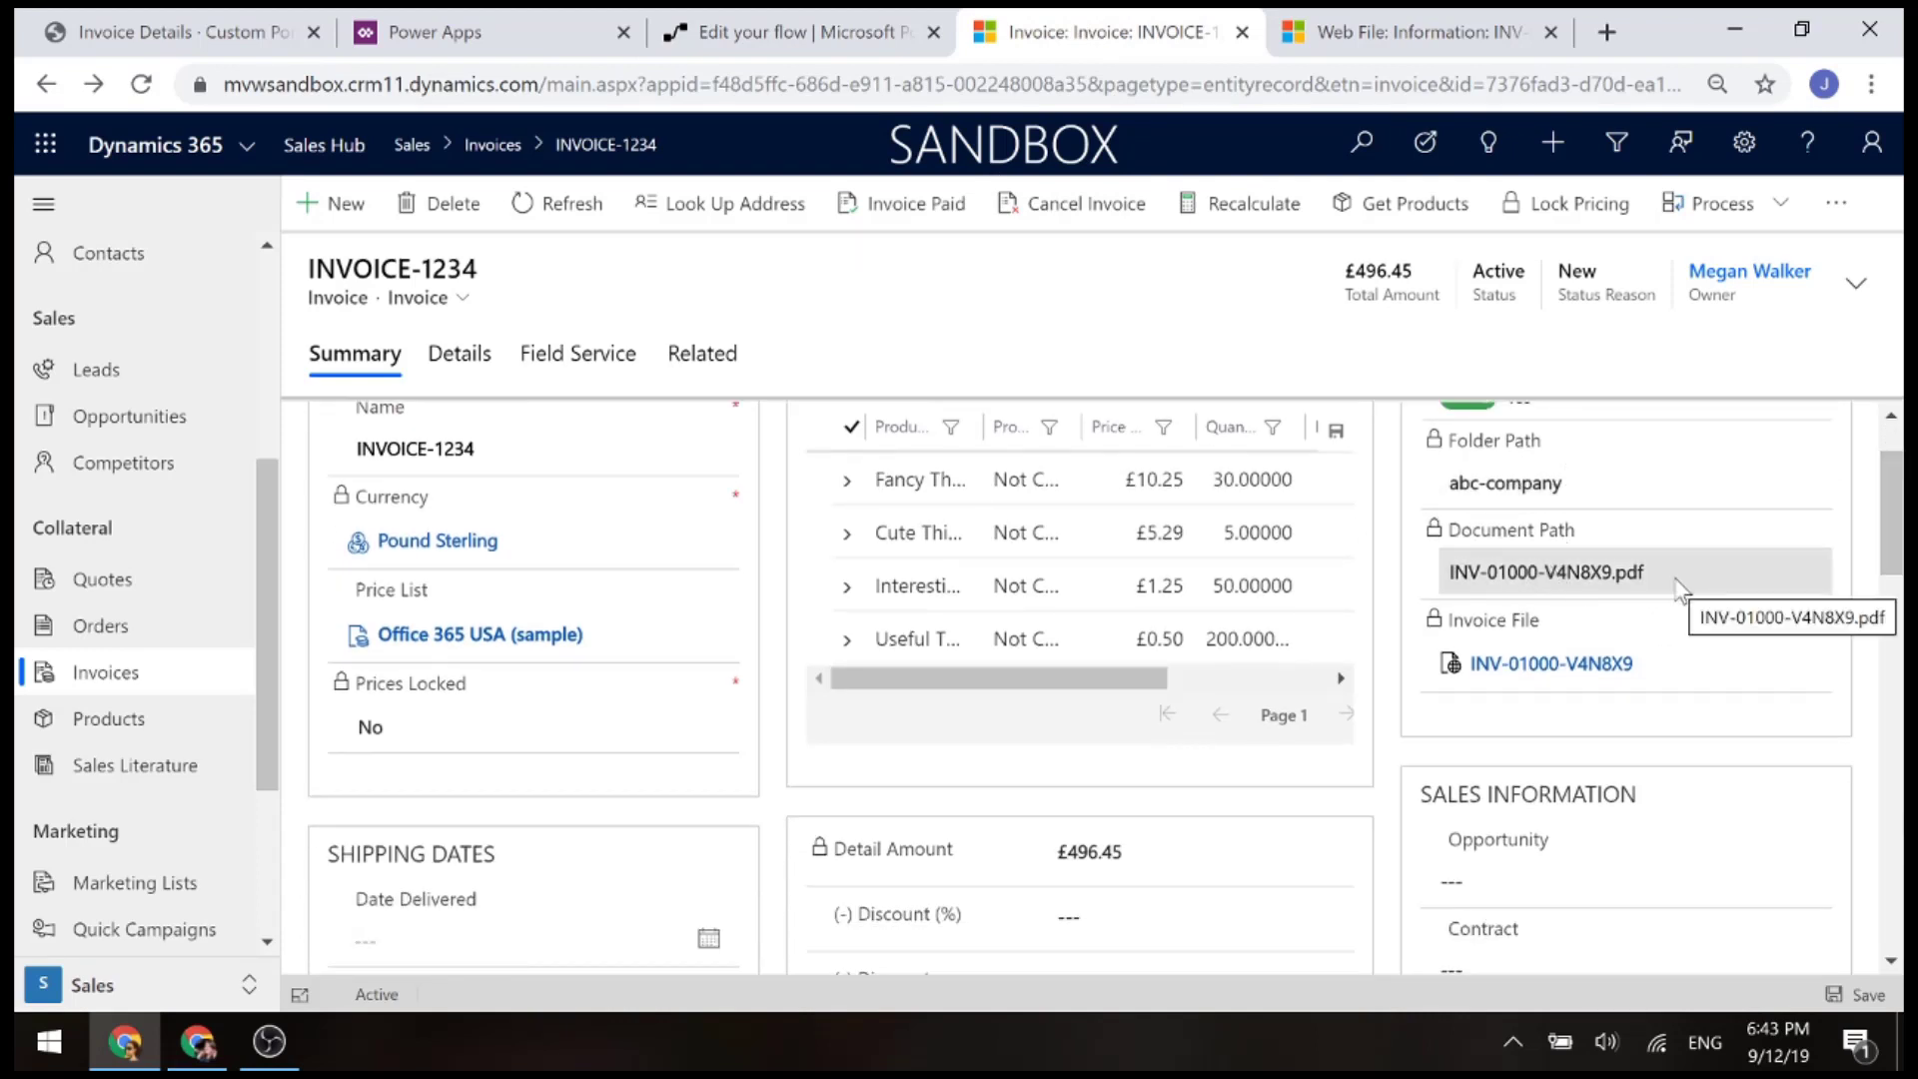
click(1541, 672)
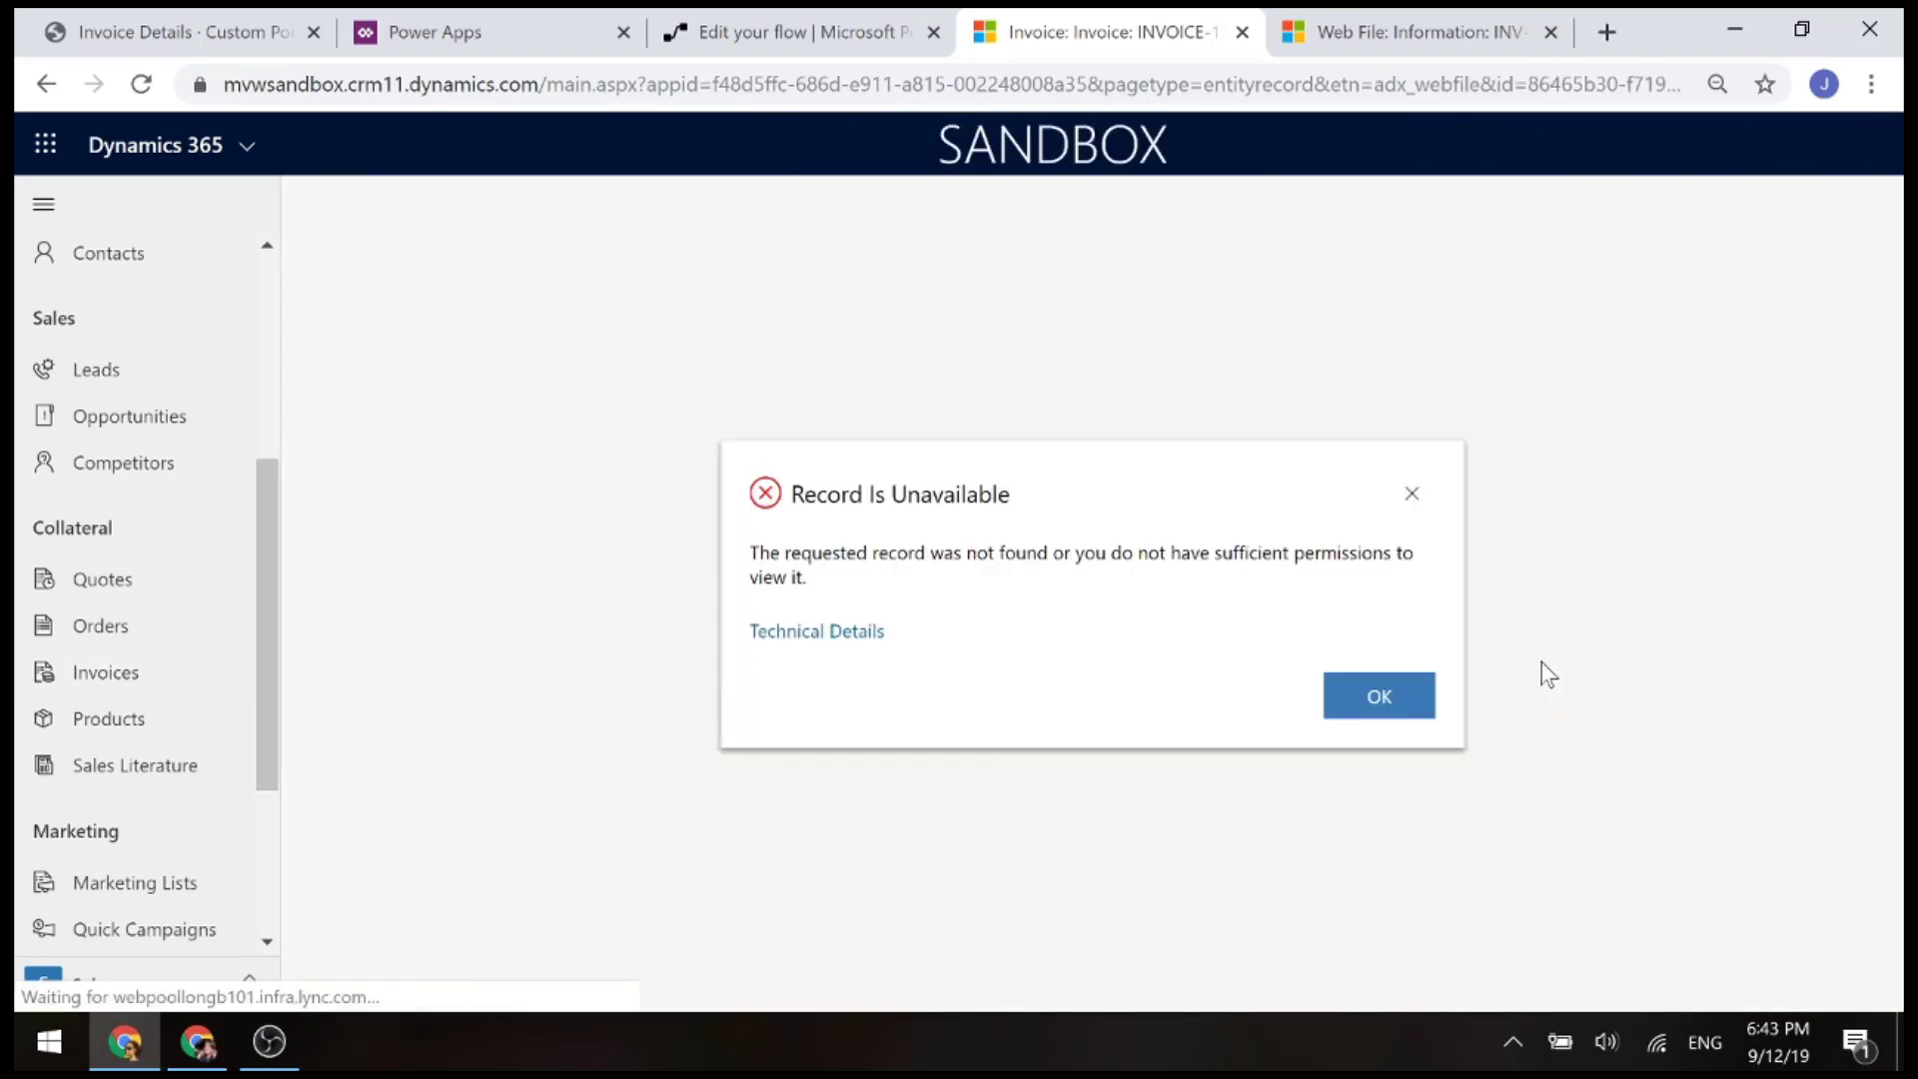
click(1357, 697)
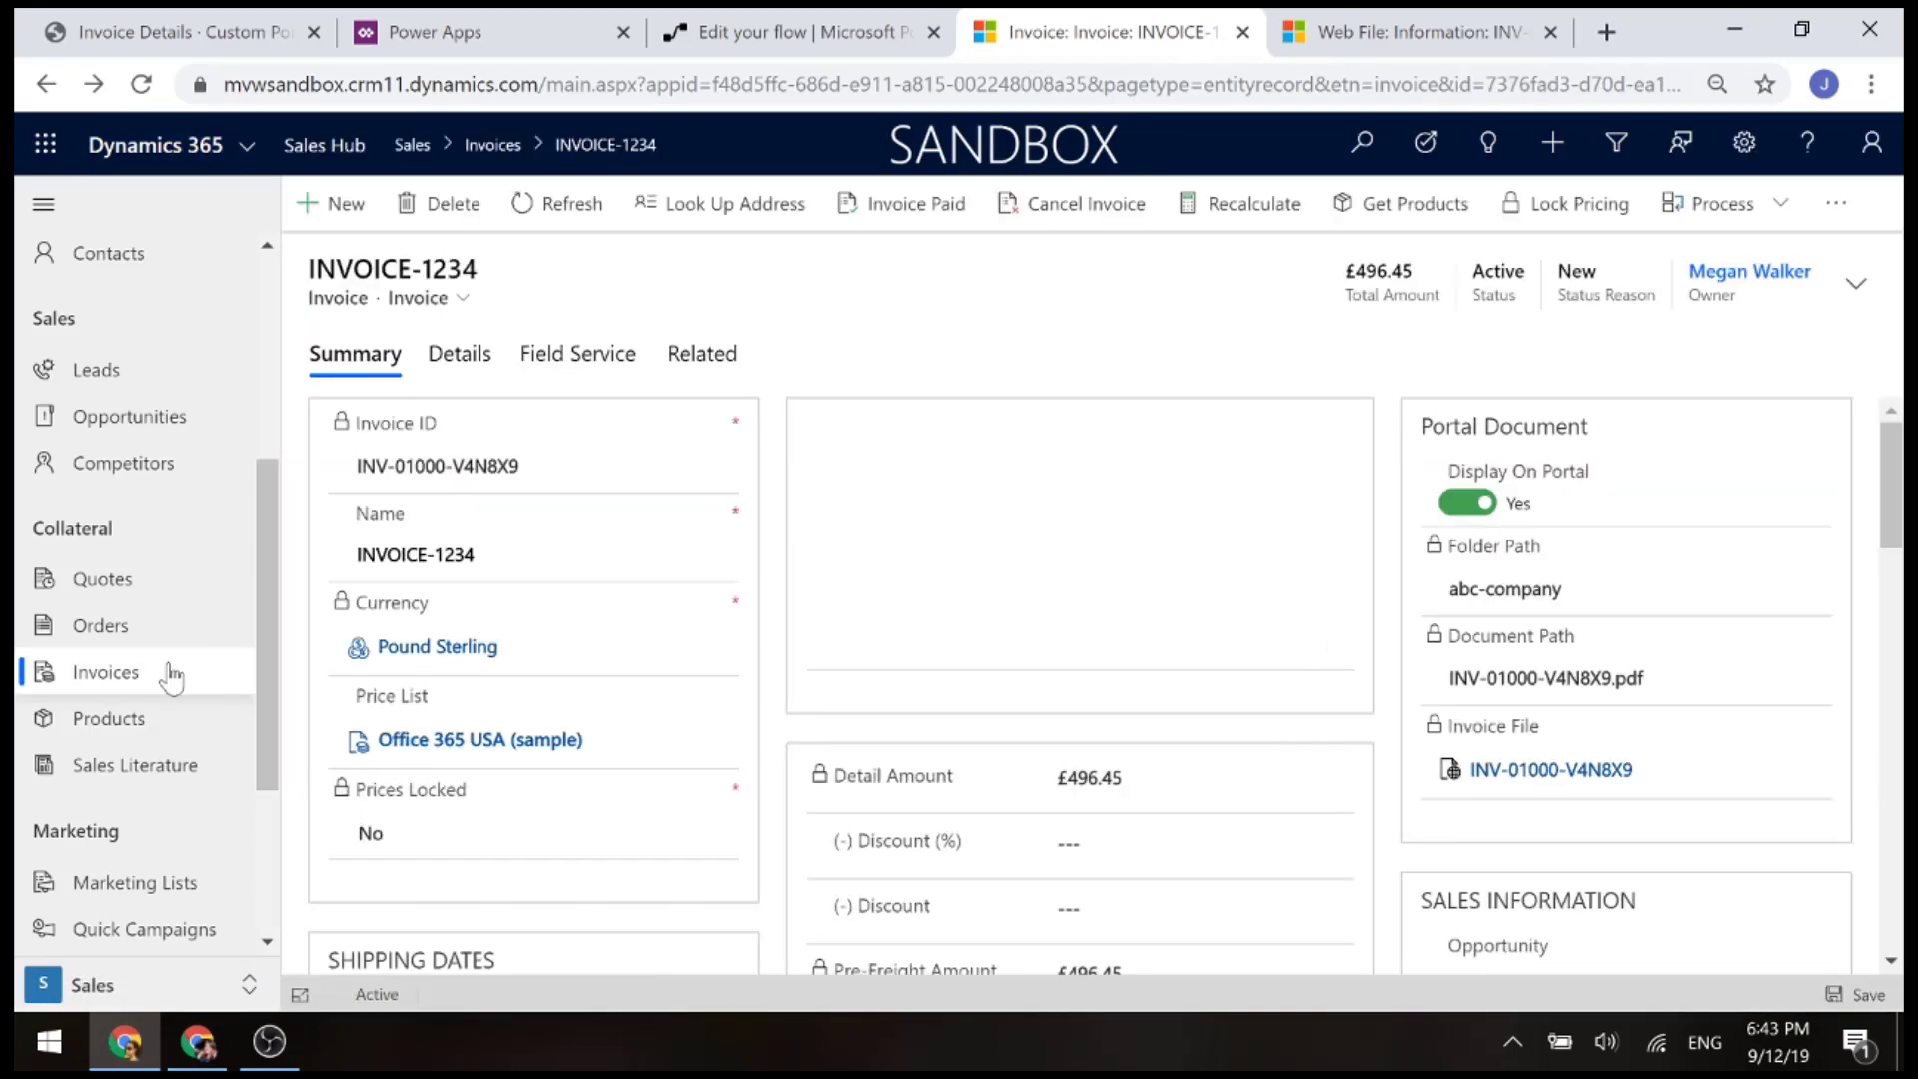
Reopen the invoice from the invoice list, open its linked Invoice File record and check the note holding the PDF
click(100, 681)
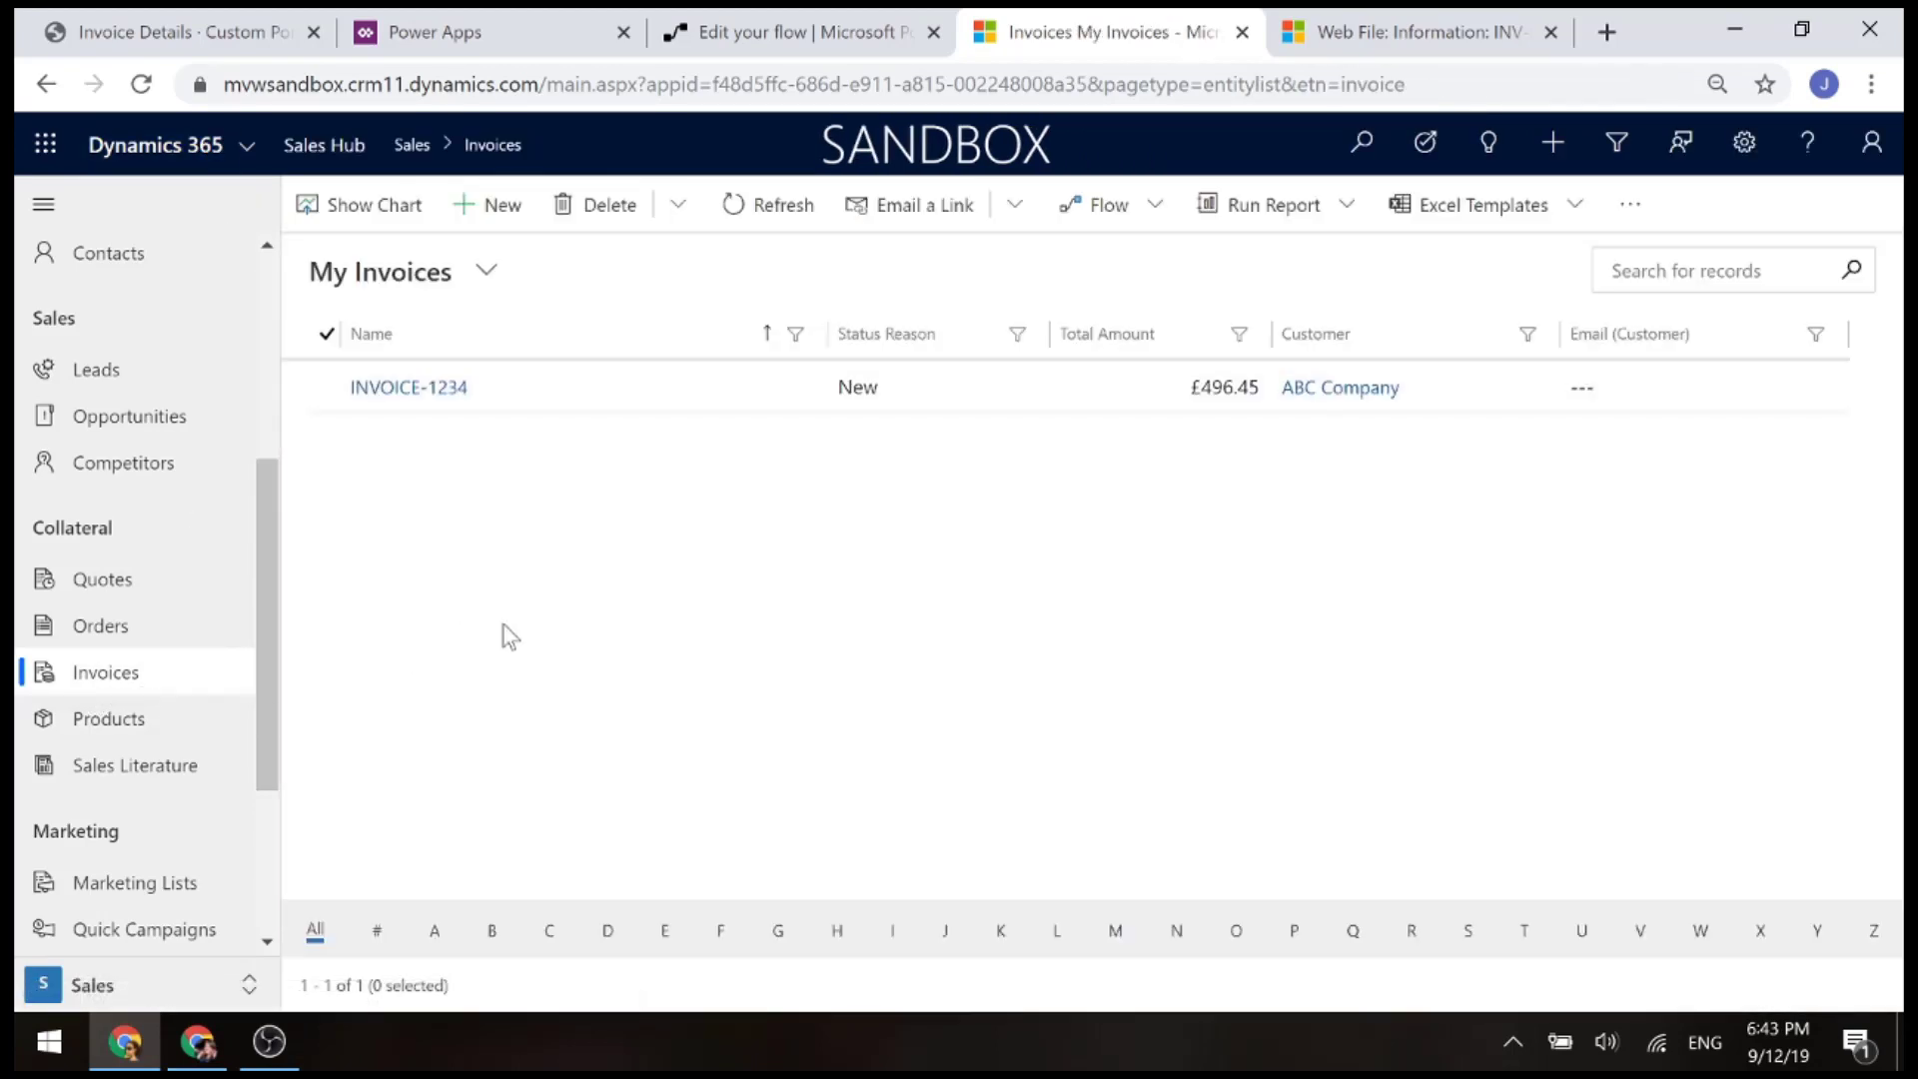
click(455, 397)
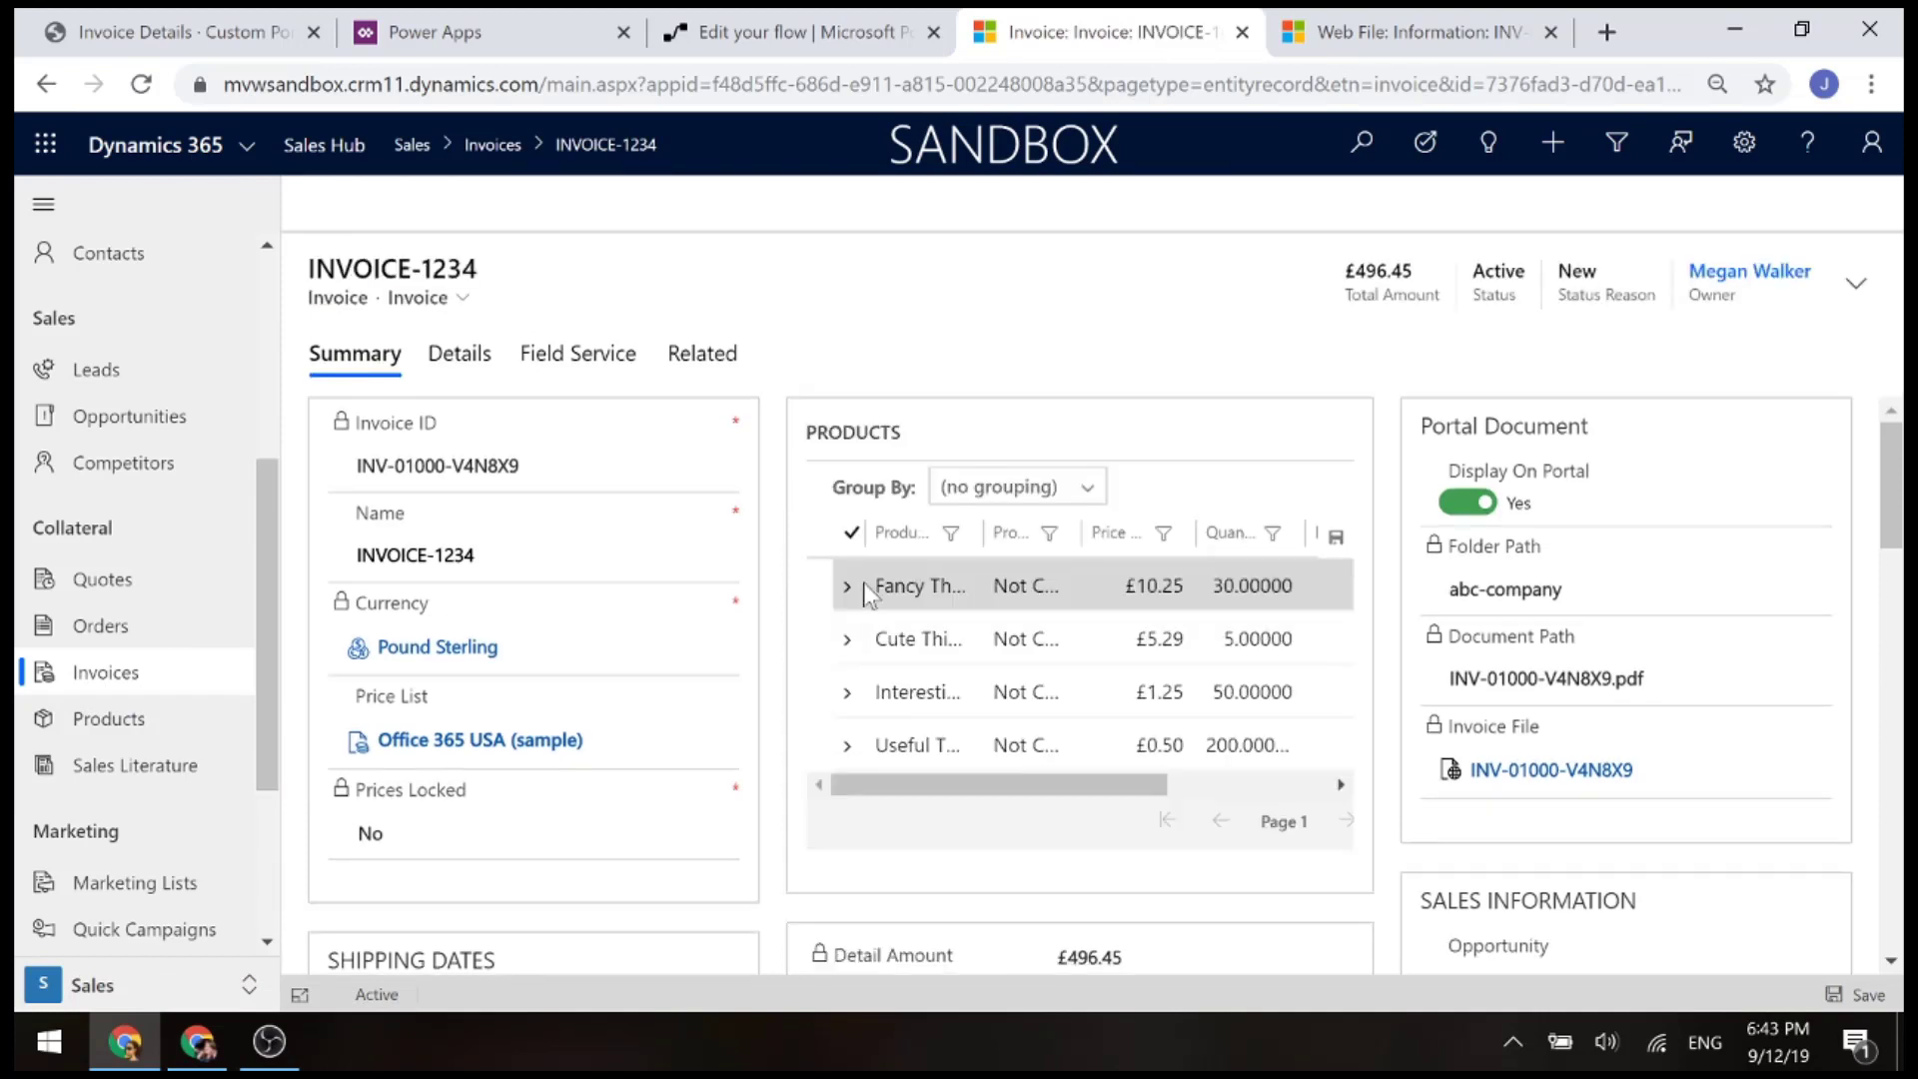
click(1529, 770)
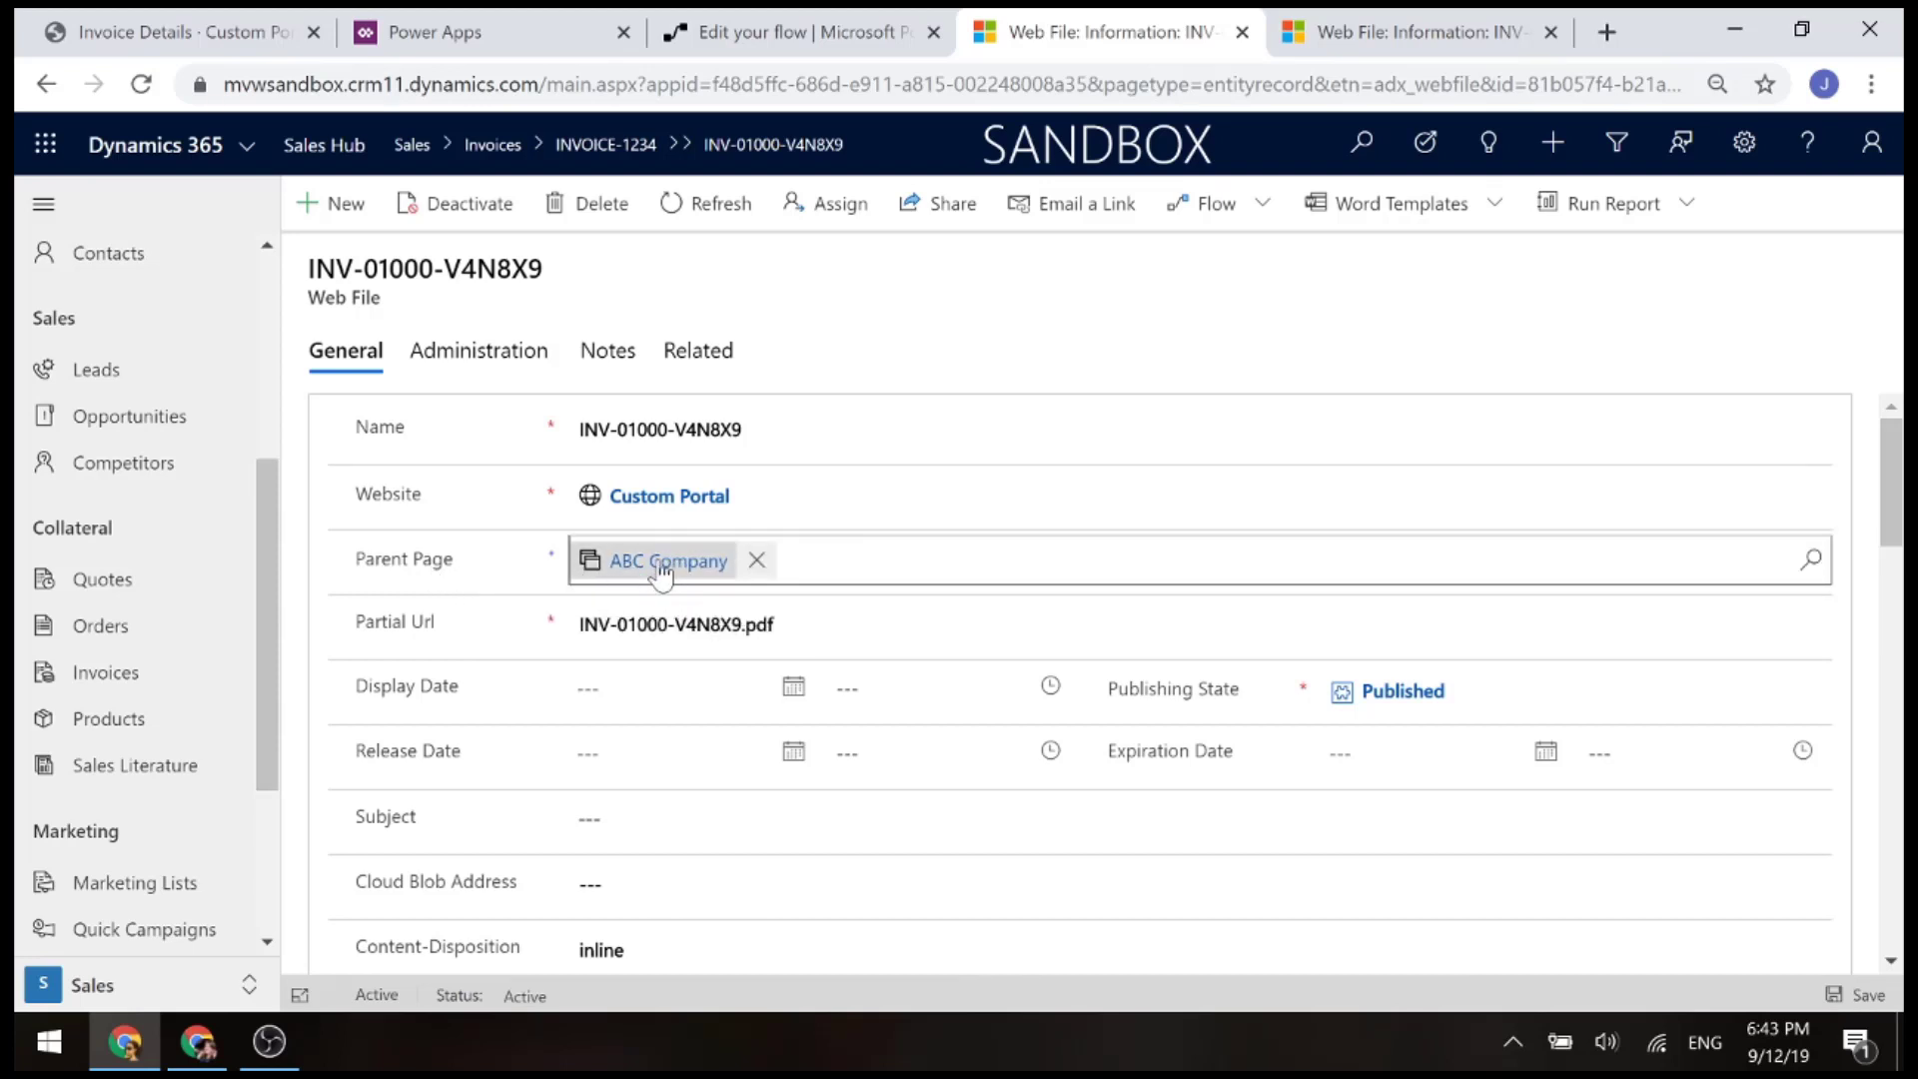
click(612, 367)
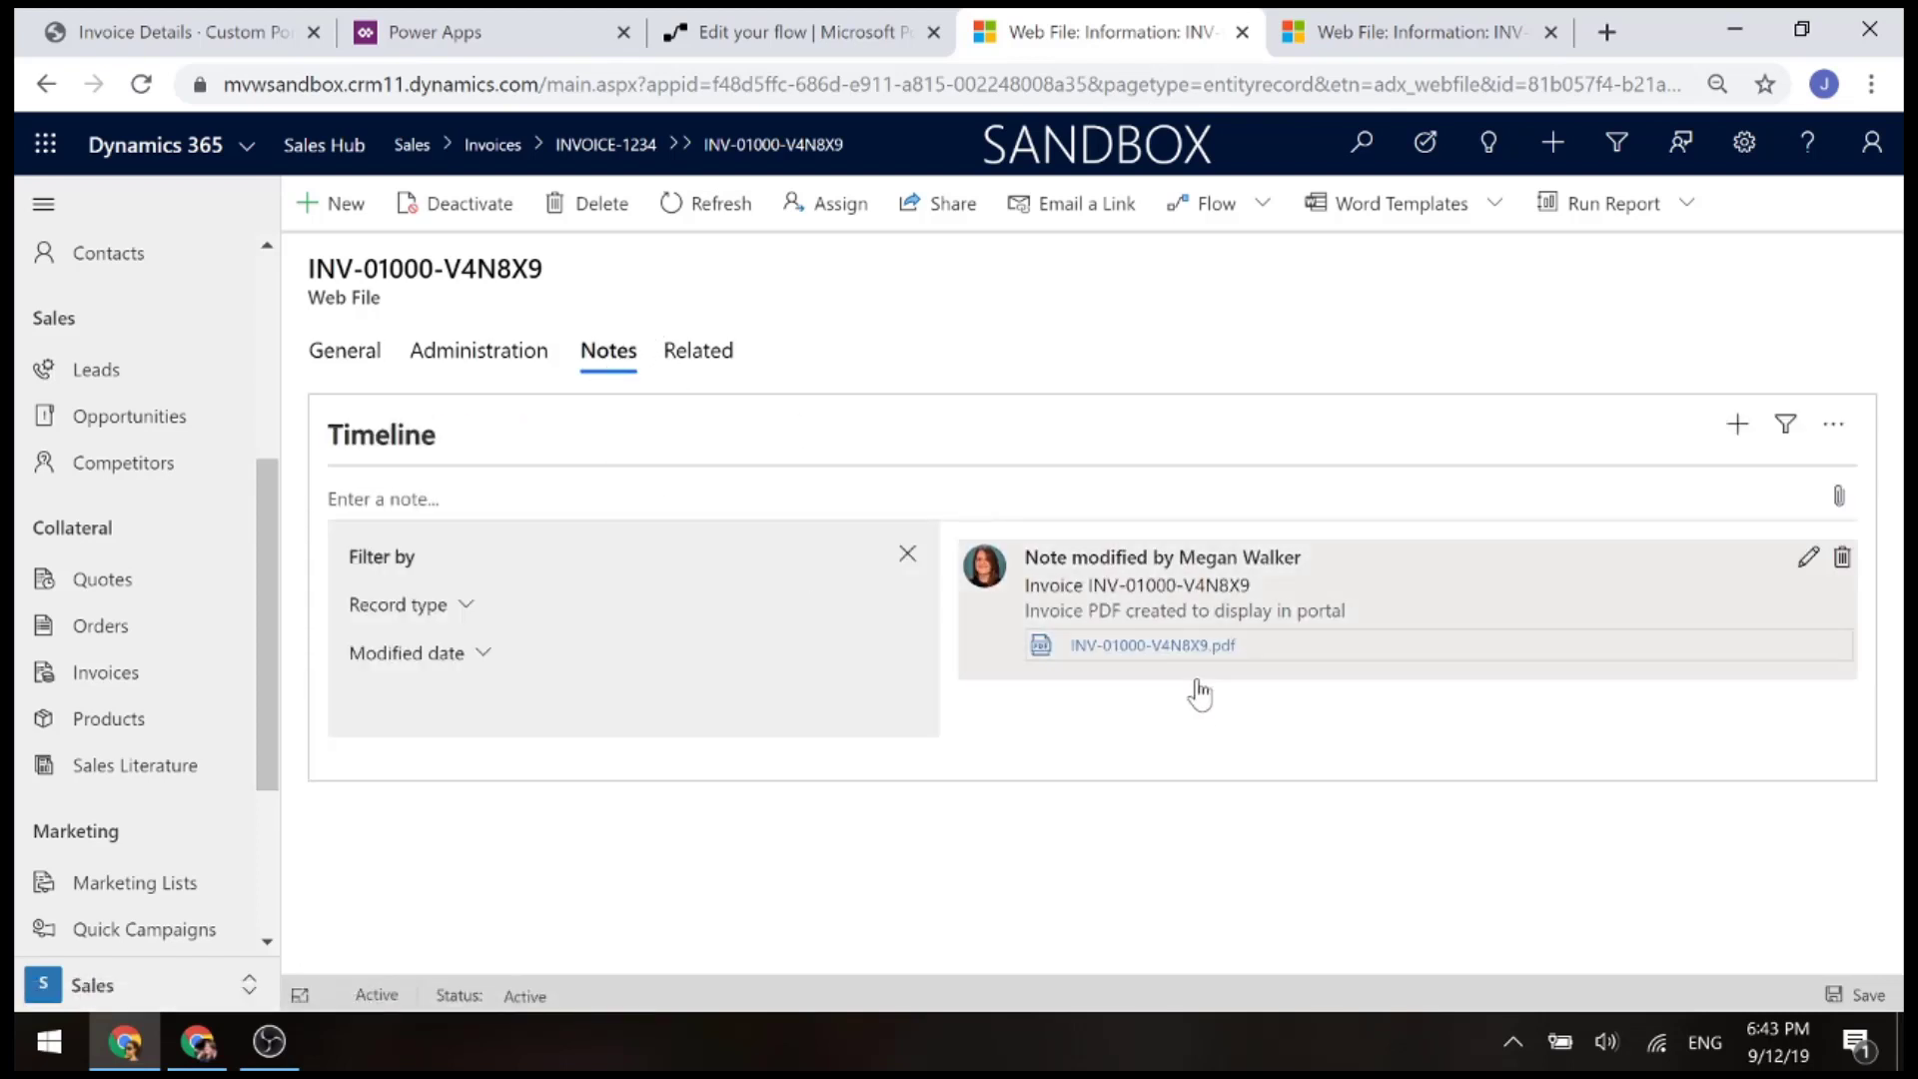
click(352, 363)
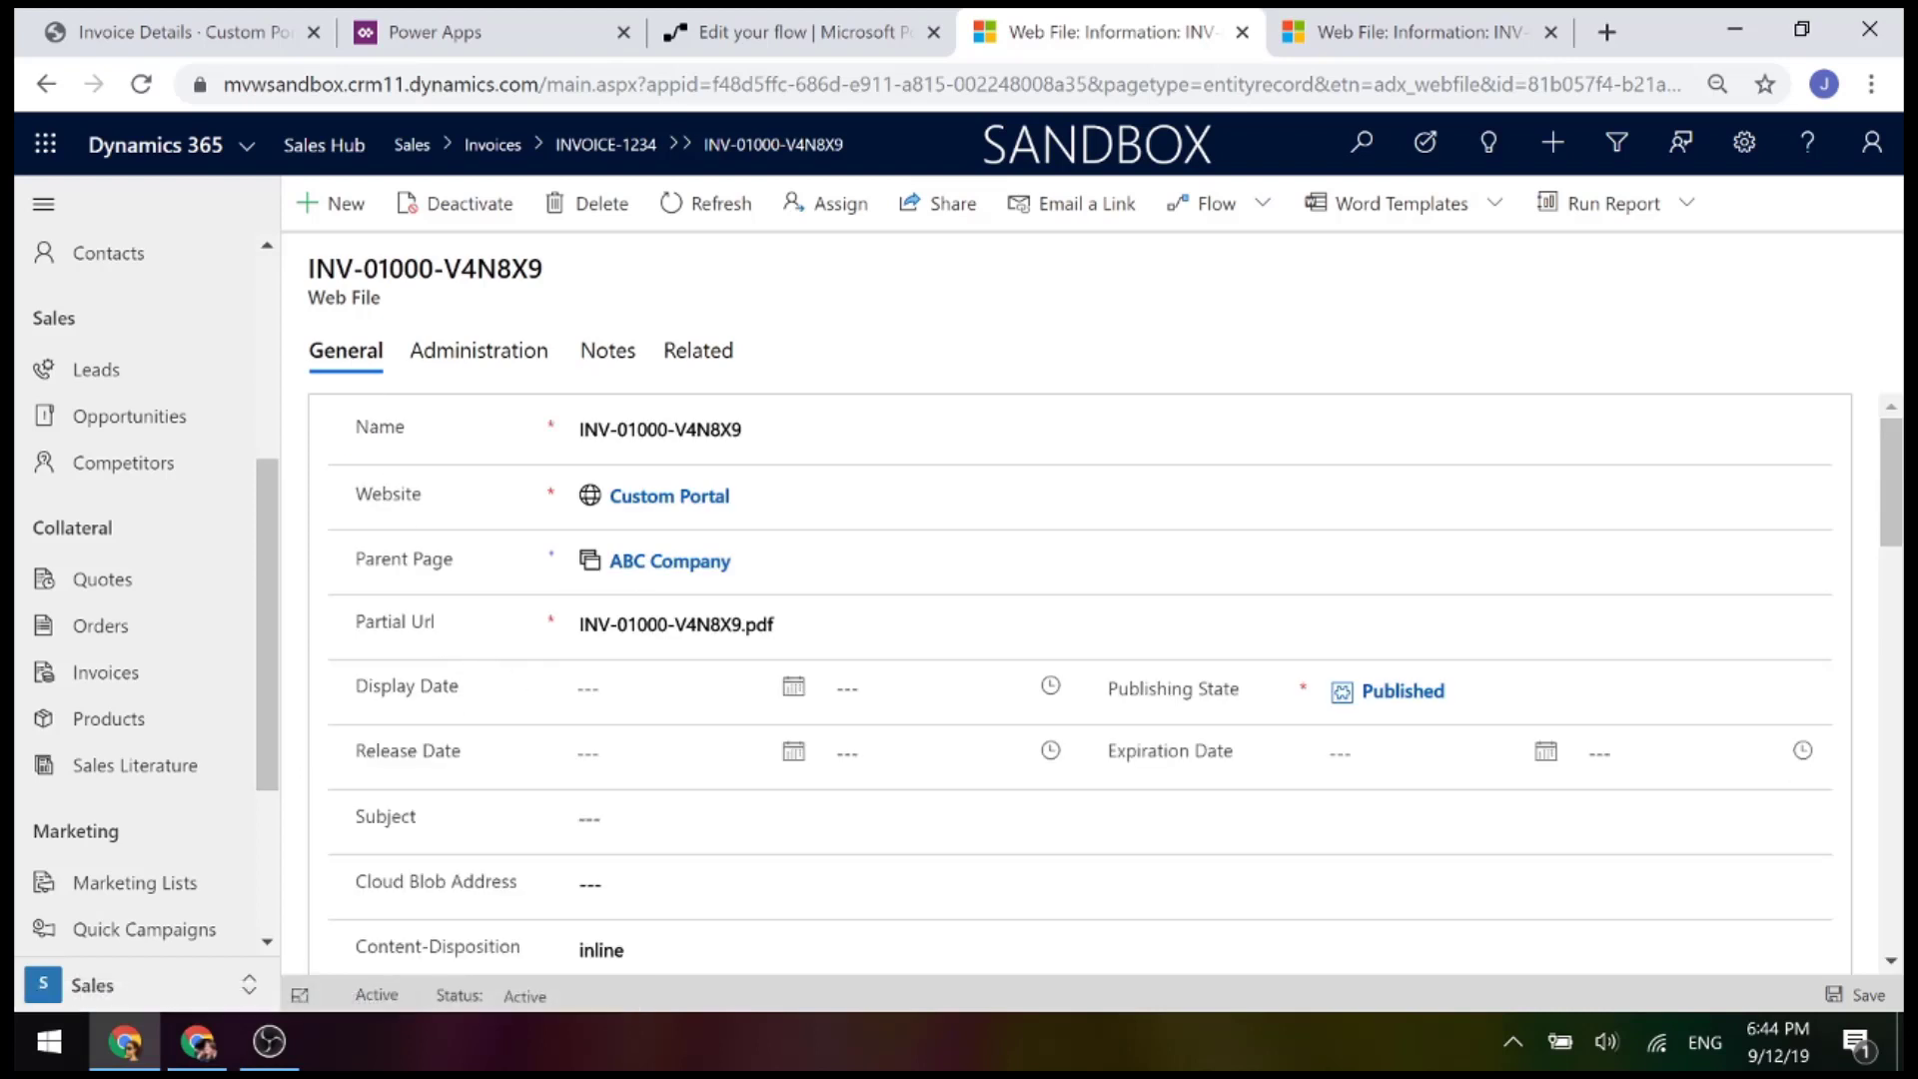
Open the web file's parent page, ABC Company, and review its child pages and child files
click(665, 540)
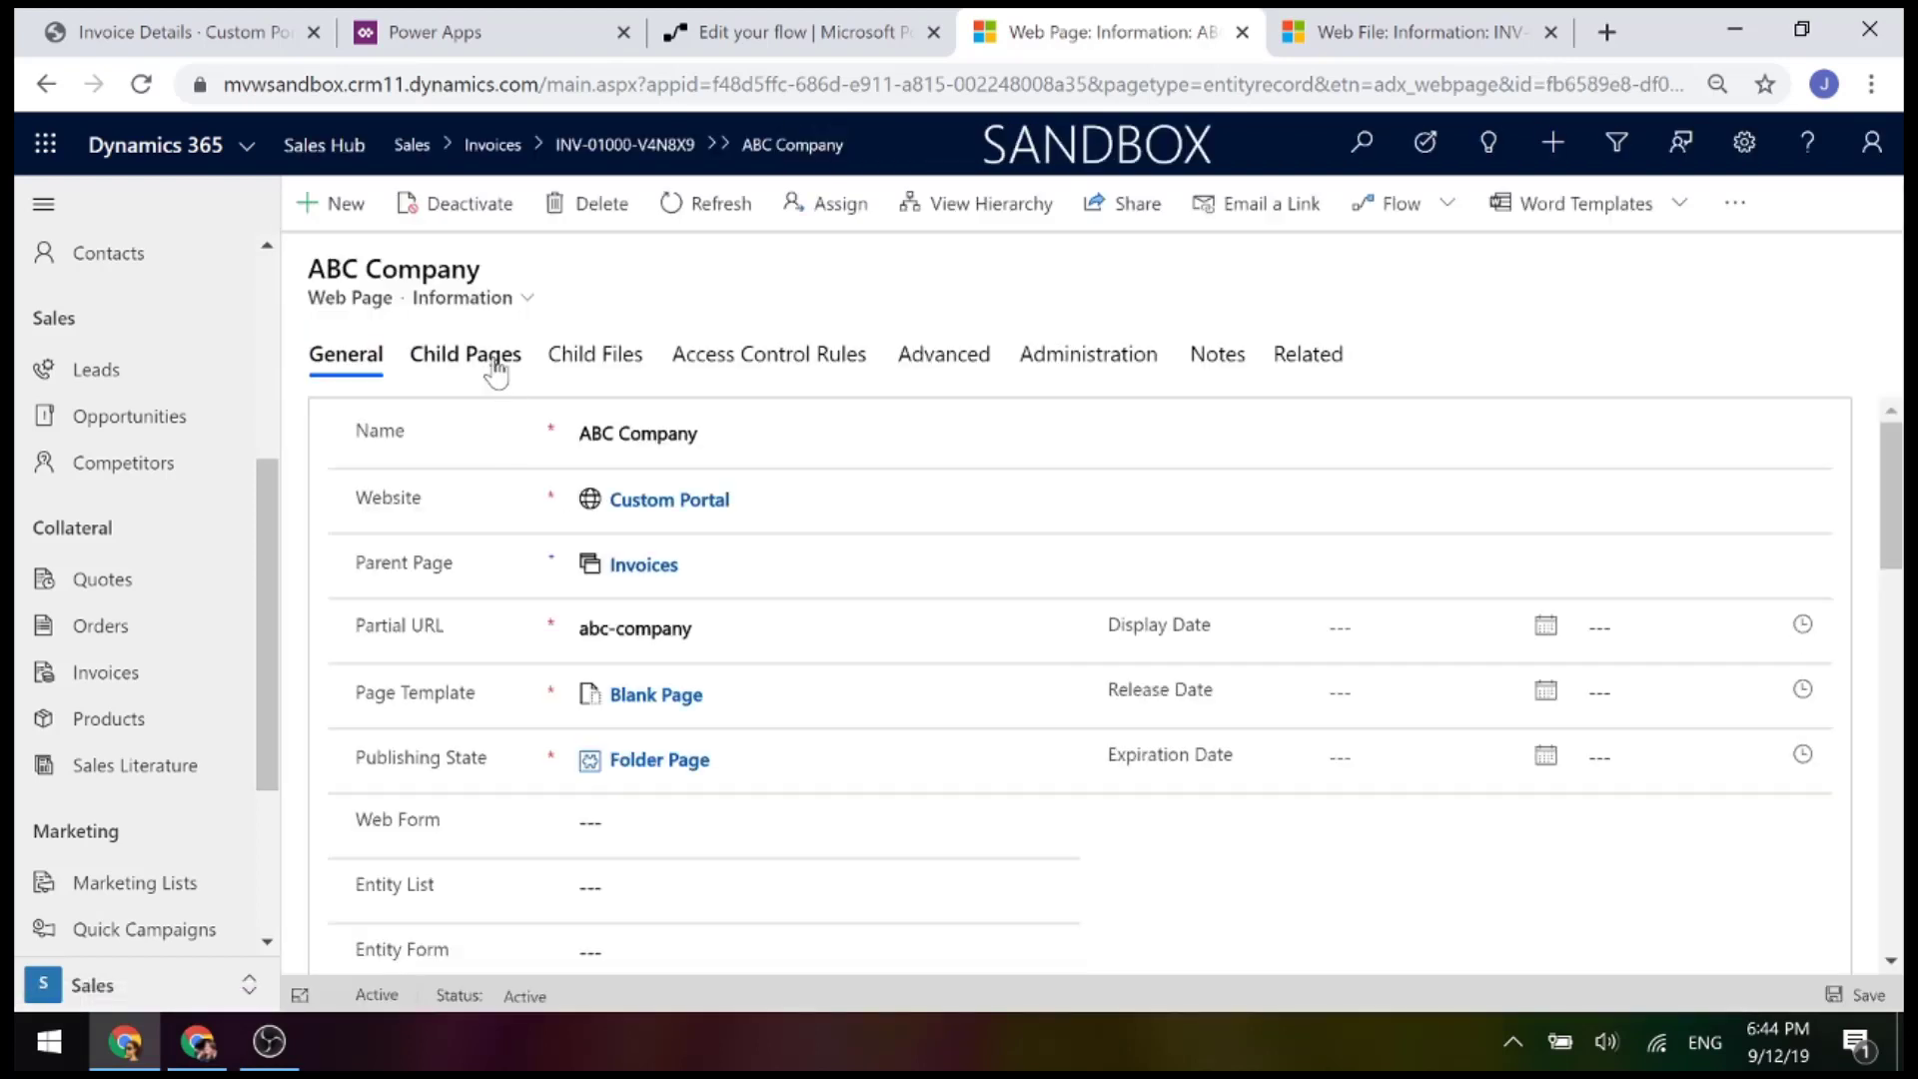
click(492, 370)
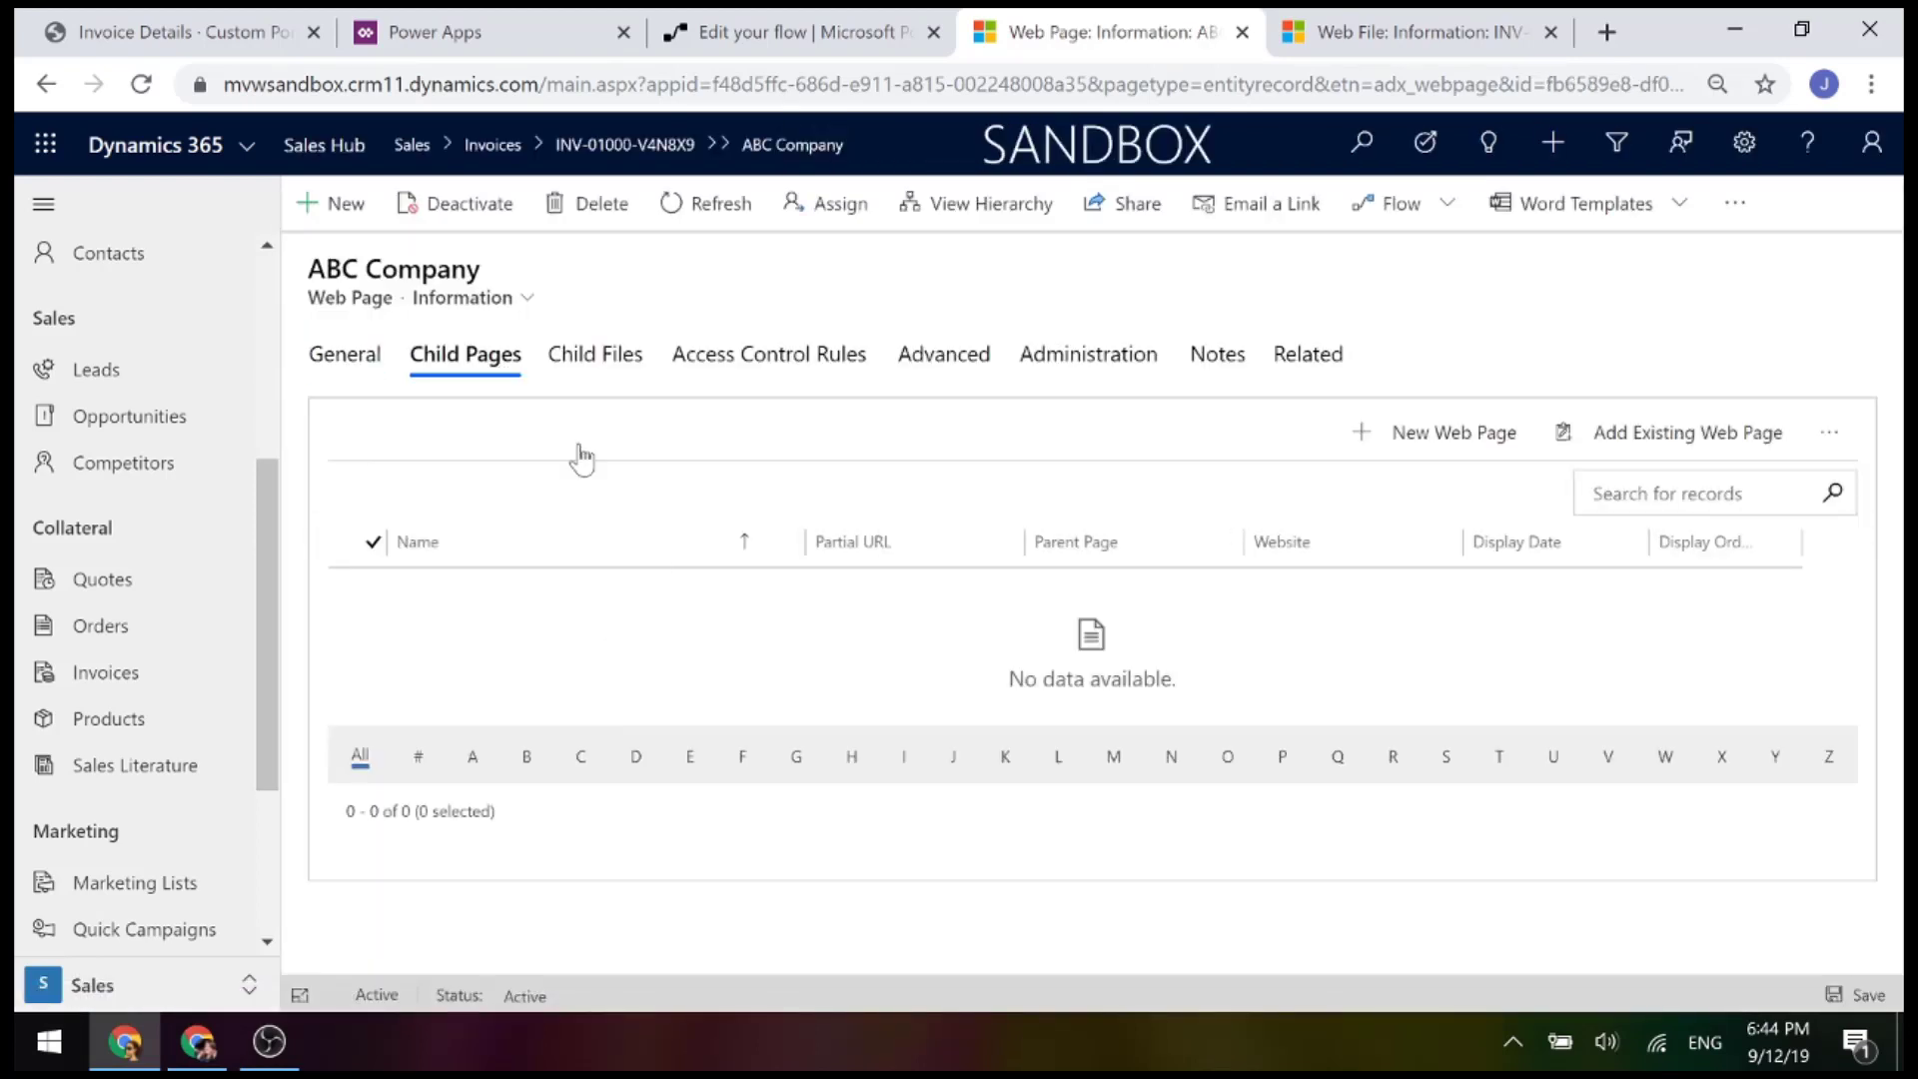
click(366, 354)
click(612, 372)
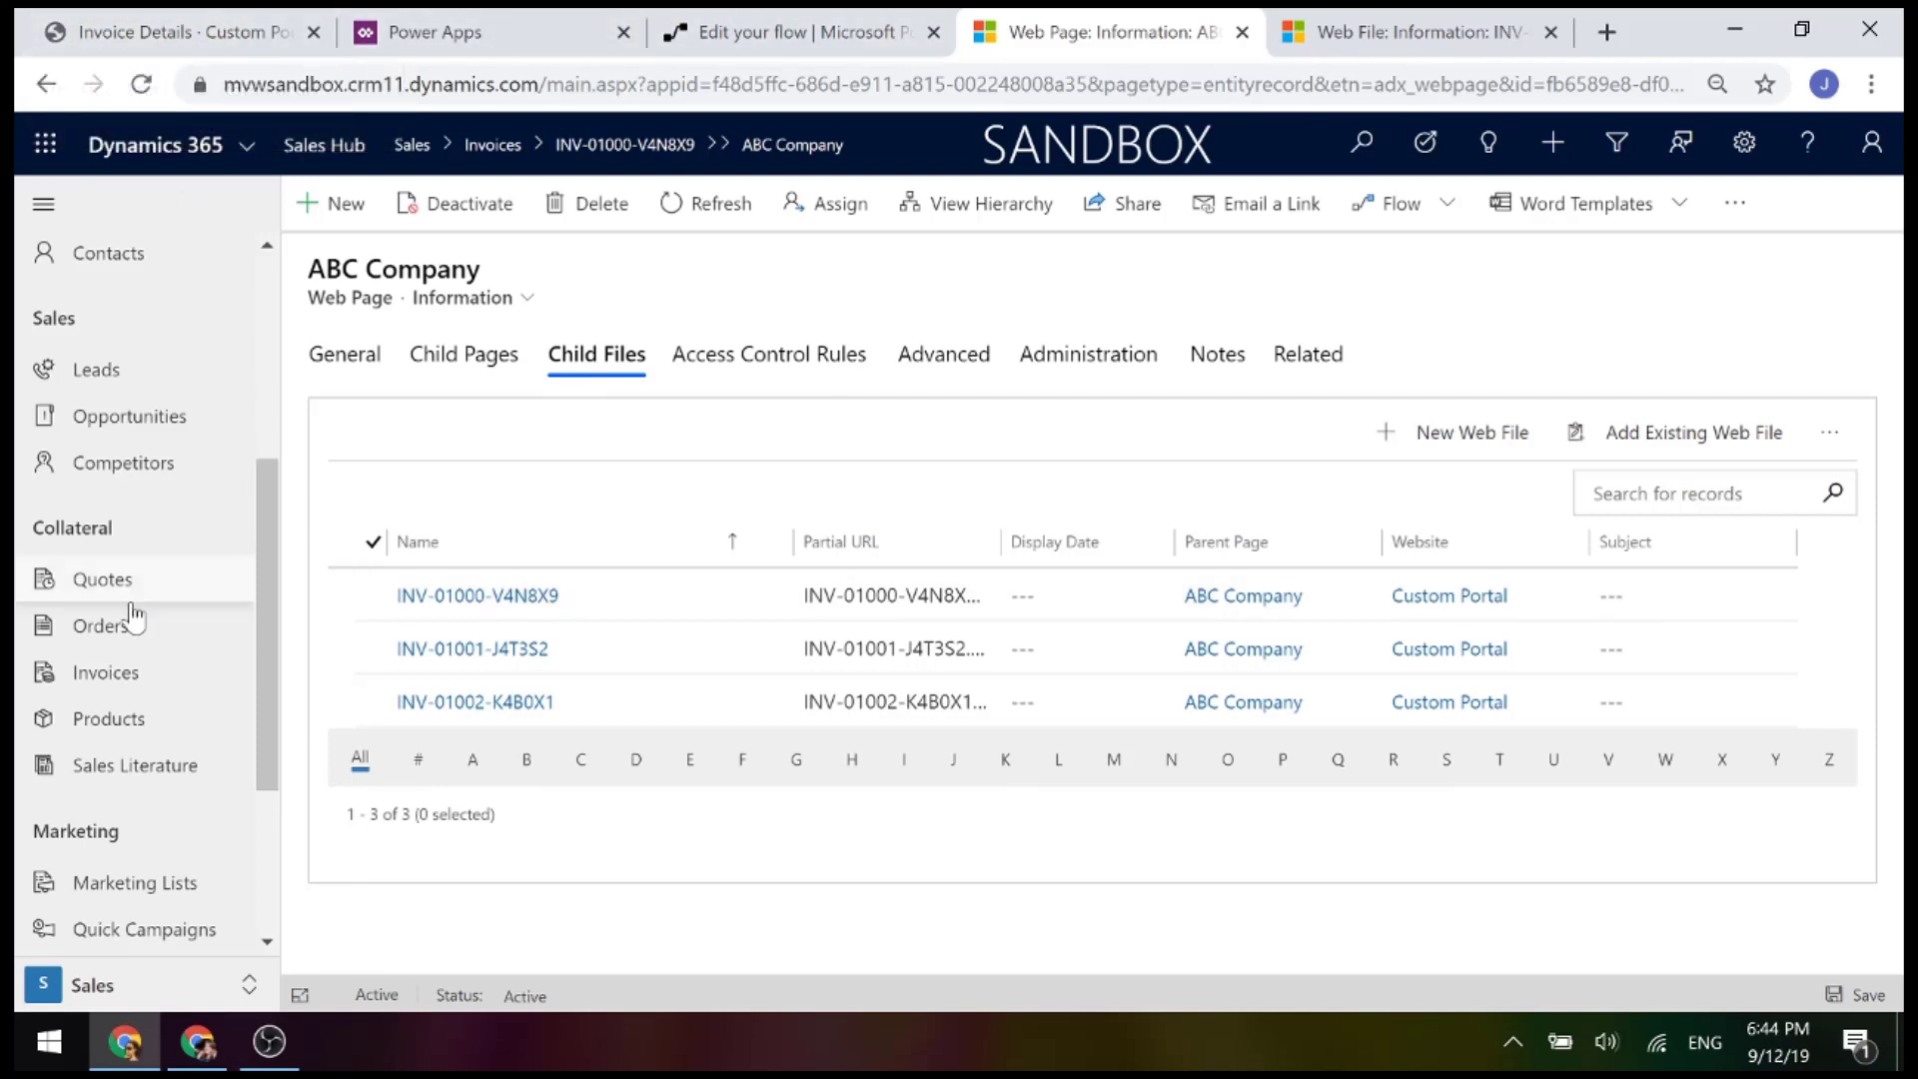
Switch to the Dynamics 365 Portals app and open the Invoice Details web template
scroll(133, 619, down, 3)
click(1419, 32)
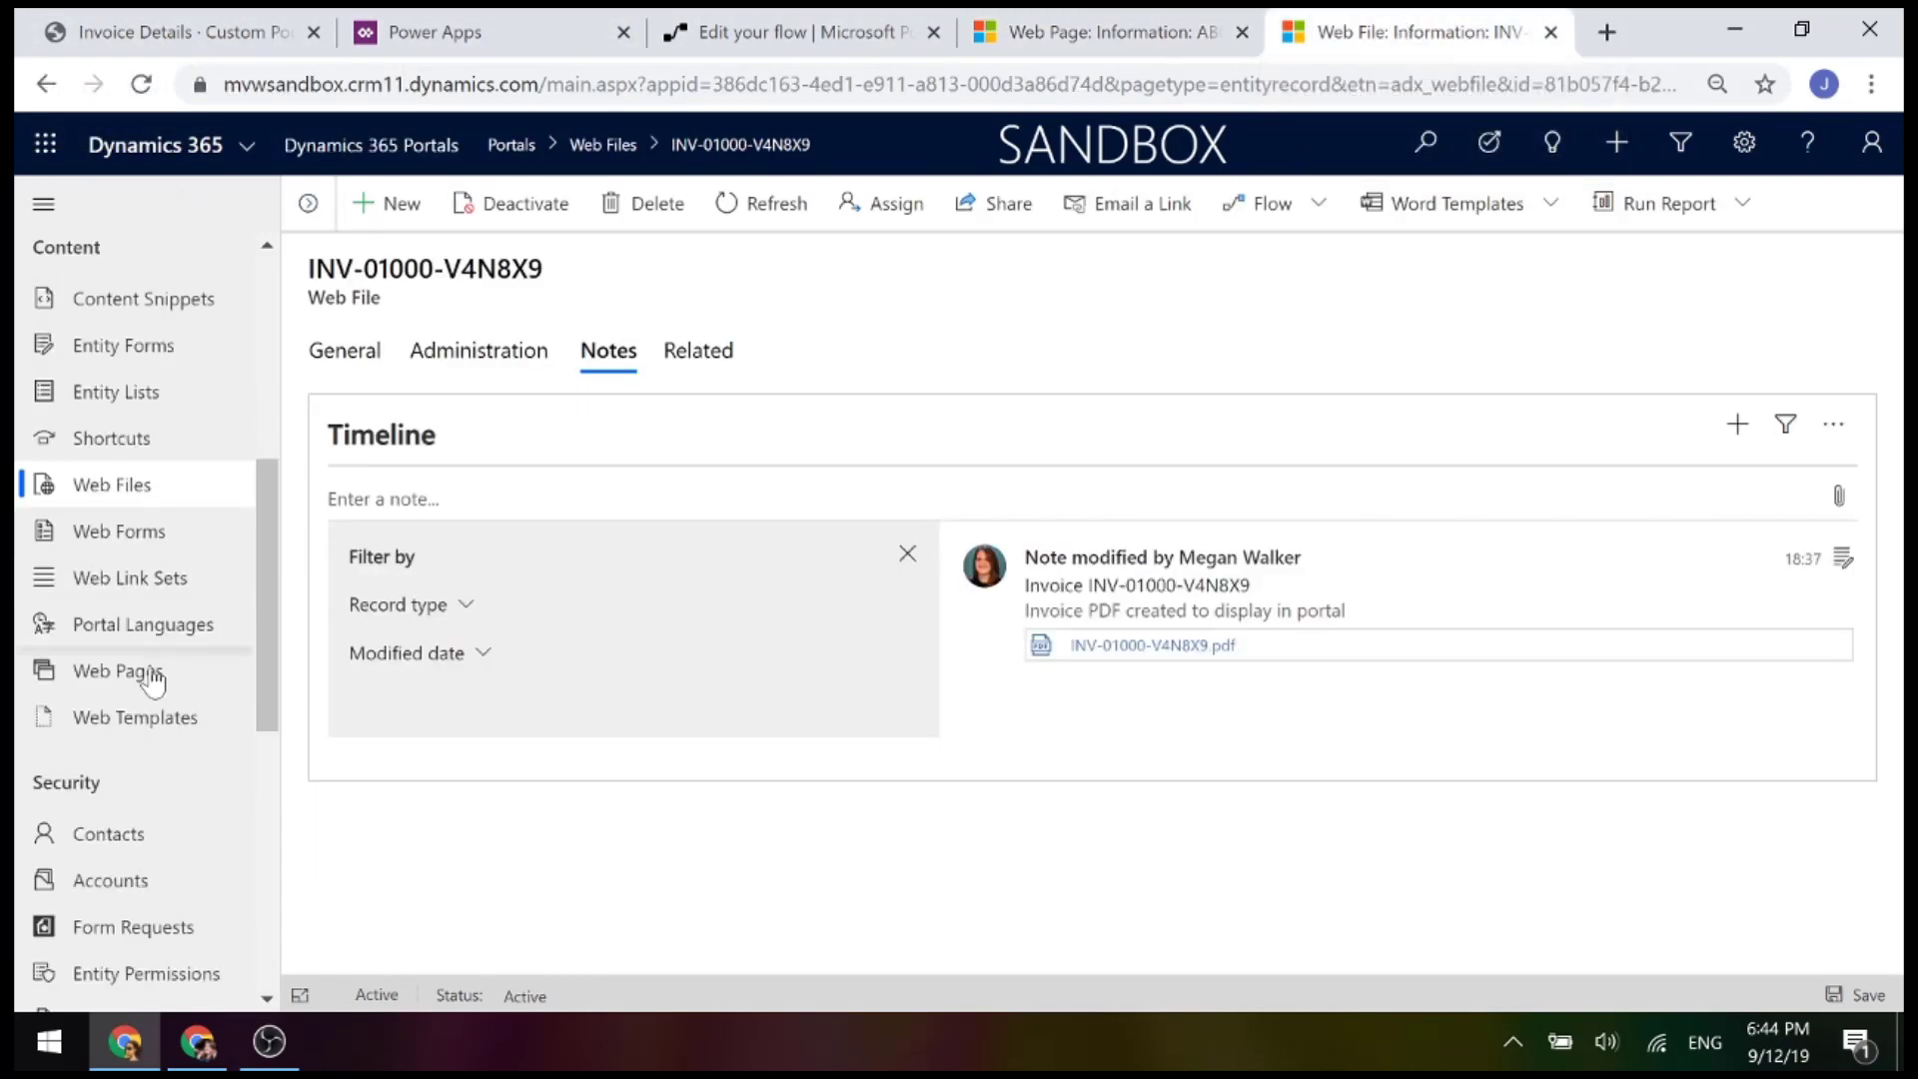
click(110, 717)
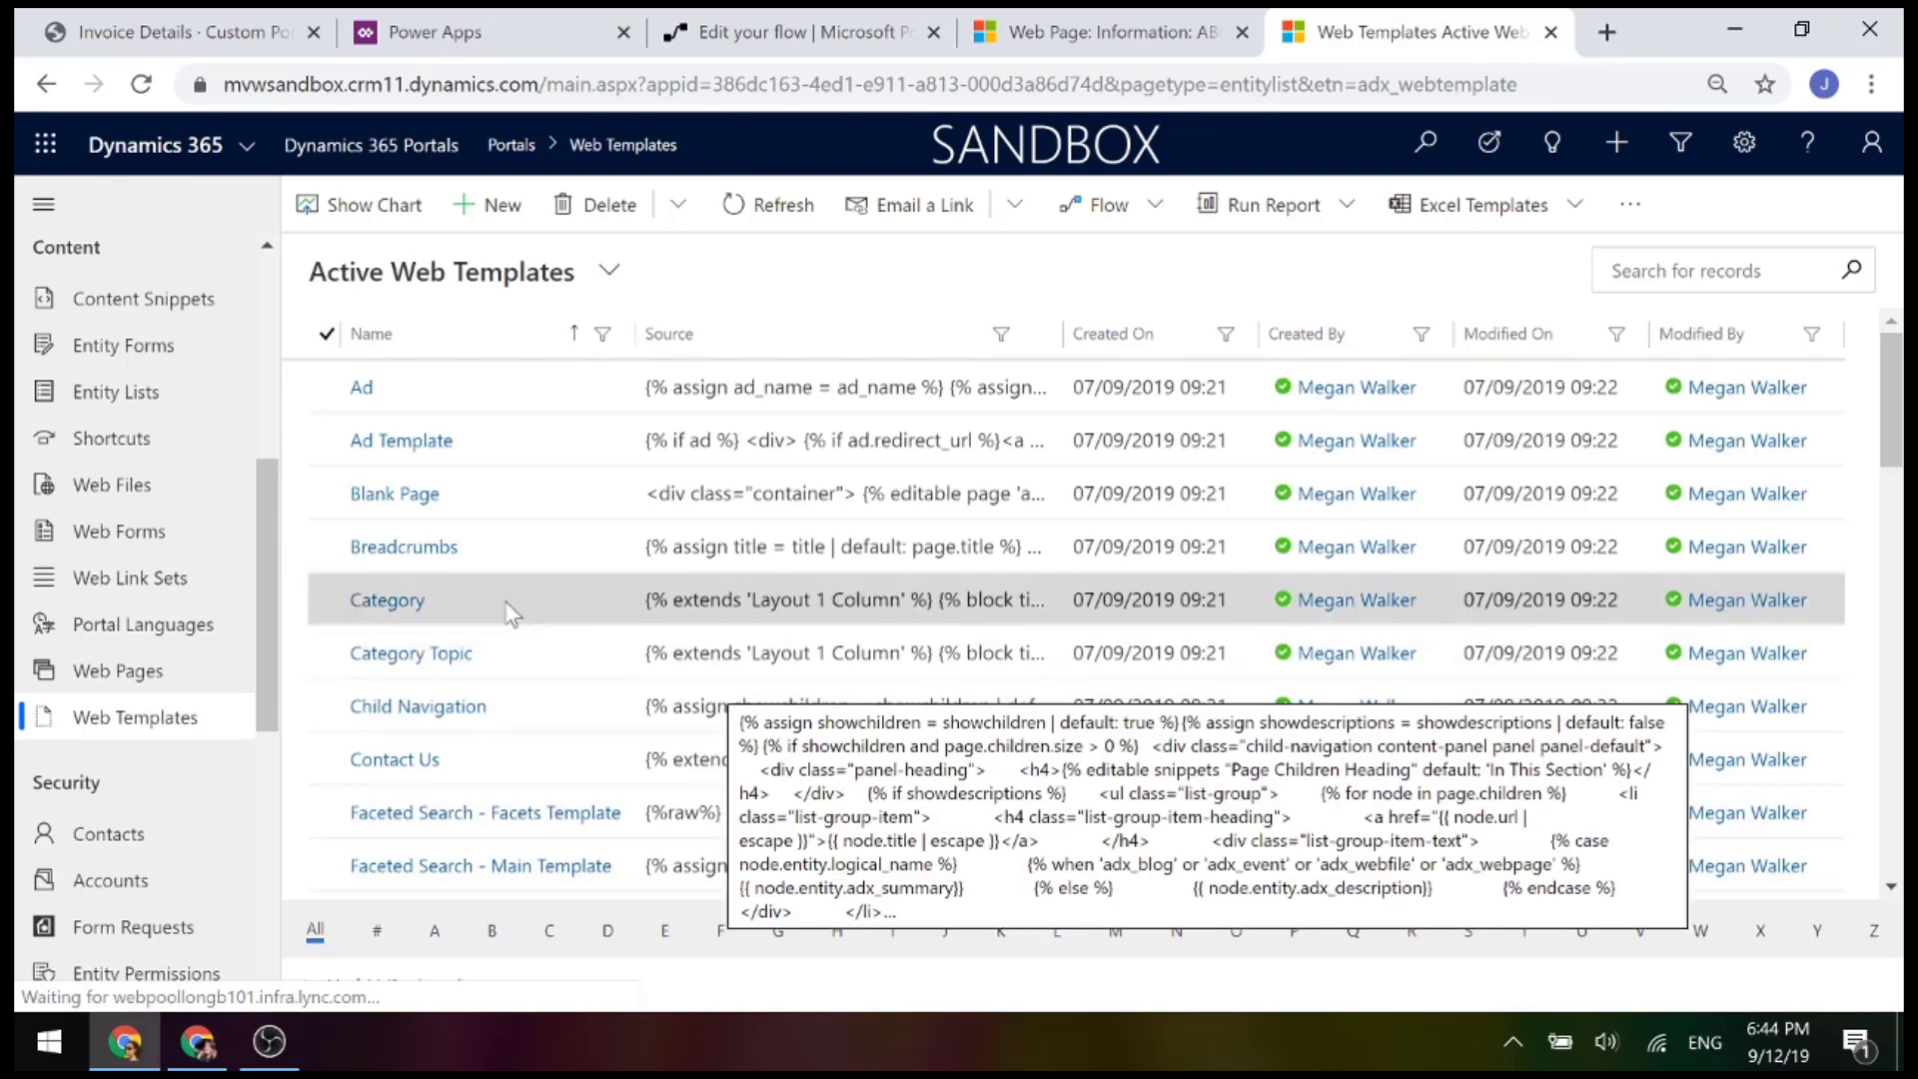
scroll(509, 611, down, 5)
scroll(506, 602, down, 3)
click(423, 602)
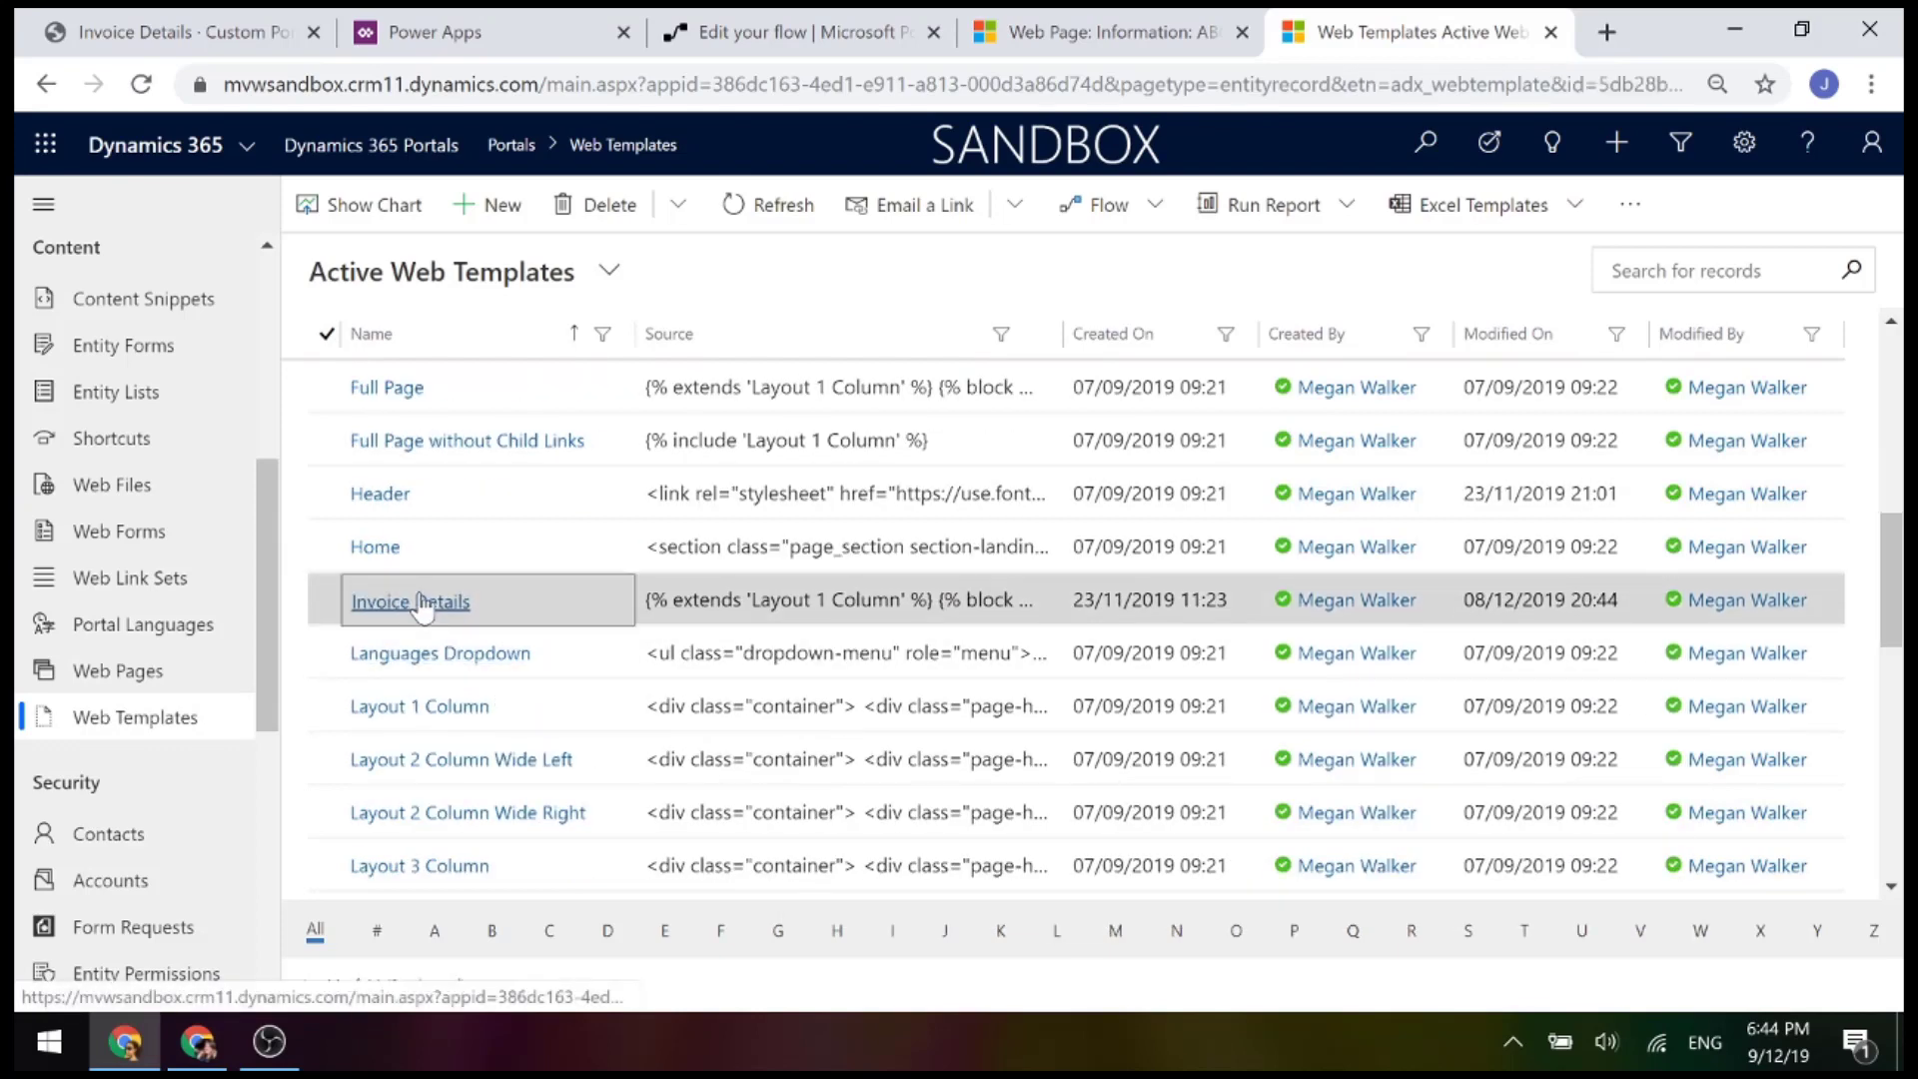
Review the template source down to the PDFObject code and highlight {{ invoice.mvw_folderpath }} in the embed path
scroll(1096, 620, down, 5)
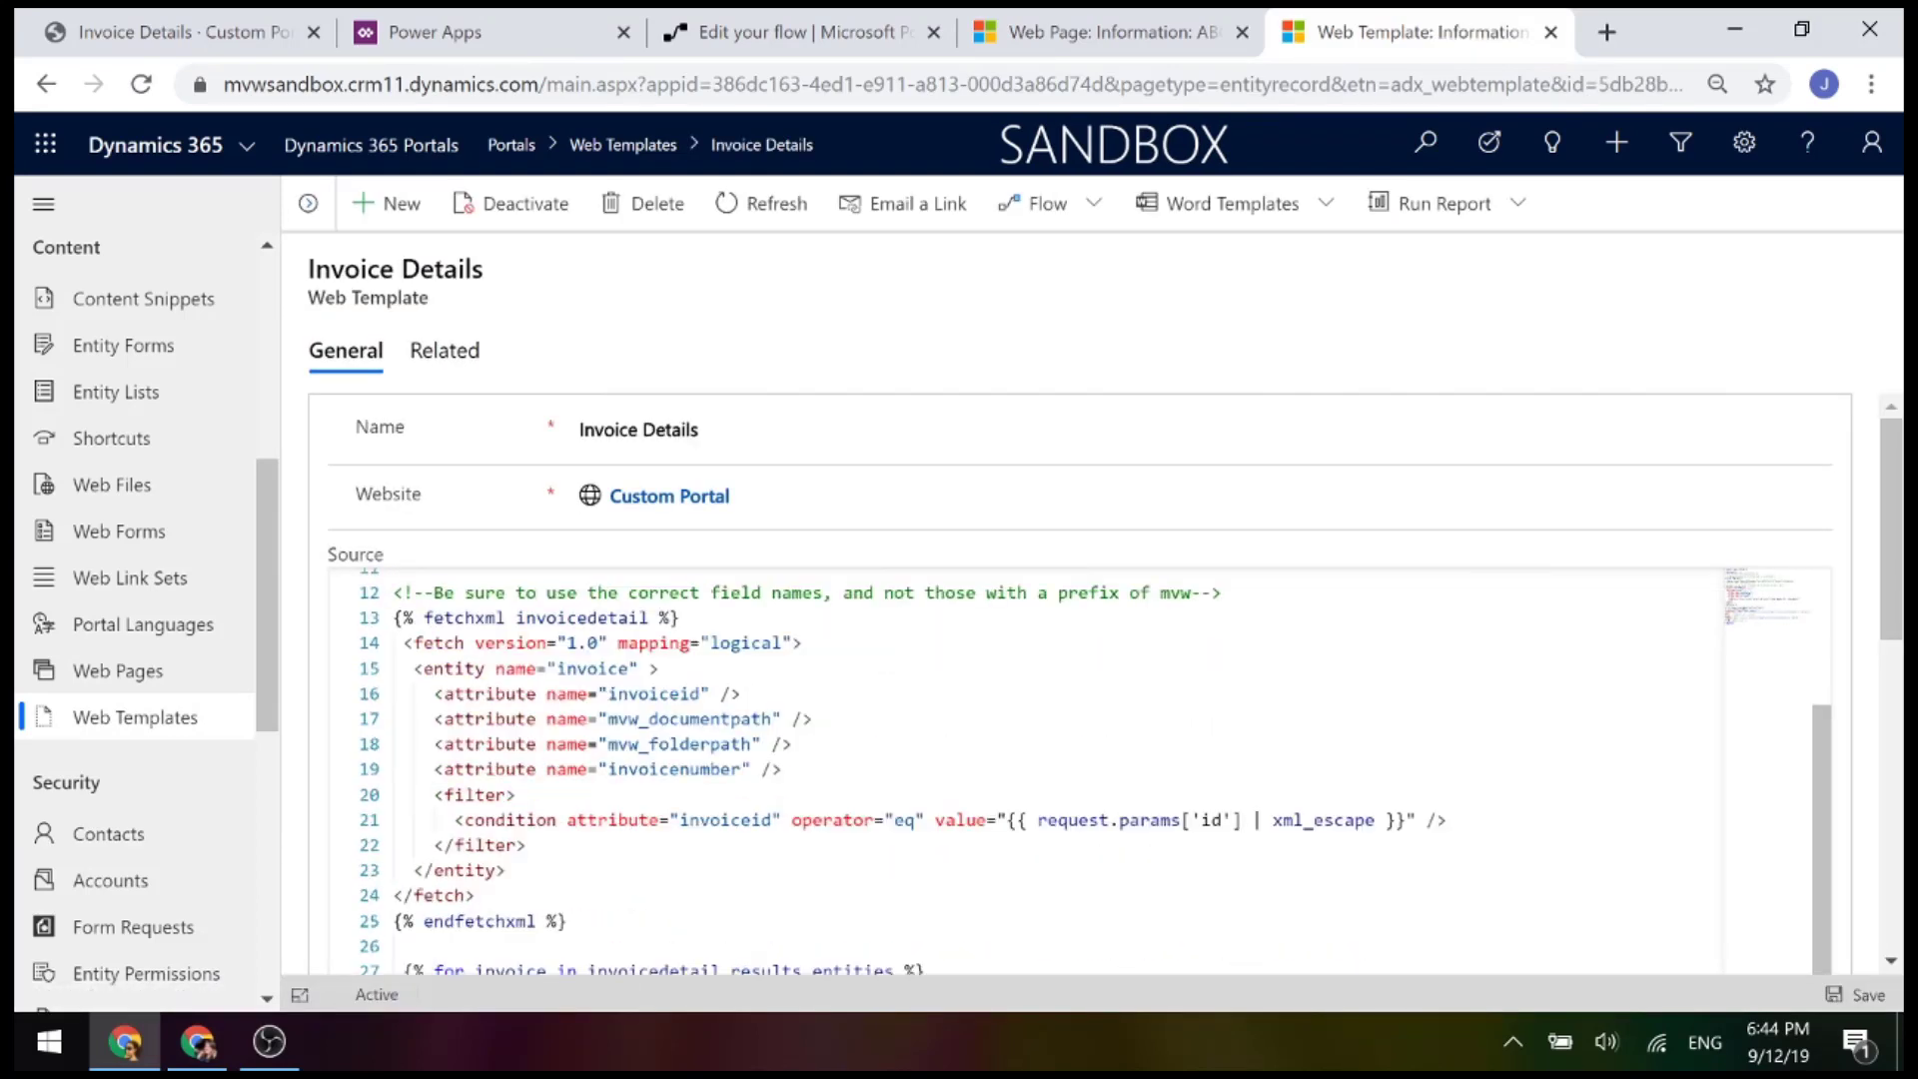
scroll(1781, 676, down, 4)
scroll(1738, 676, down, 2)
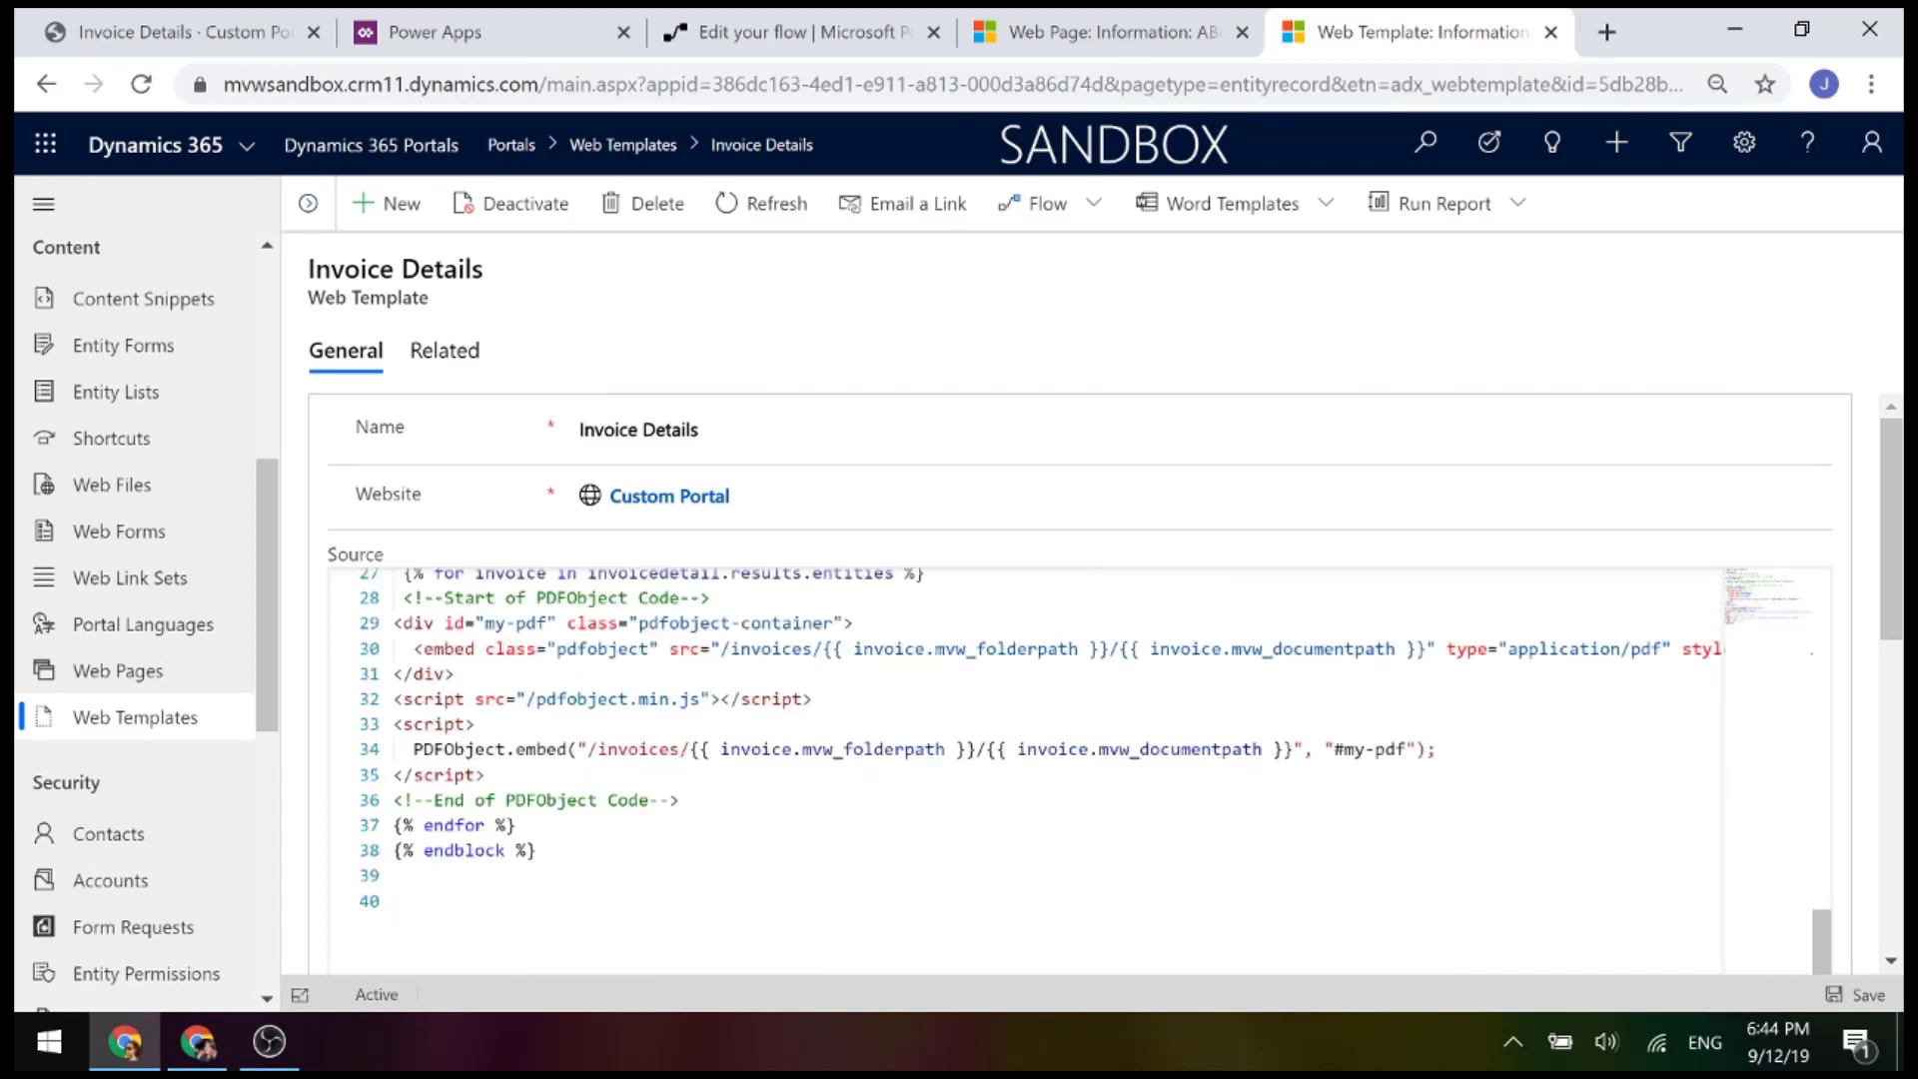
drag(822, 648, 1107, 650)
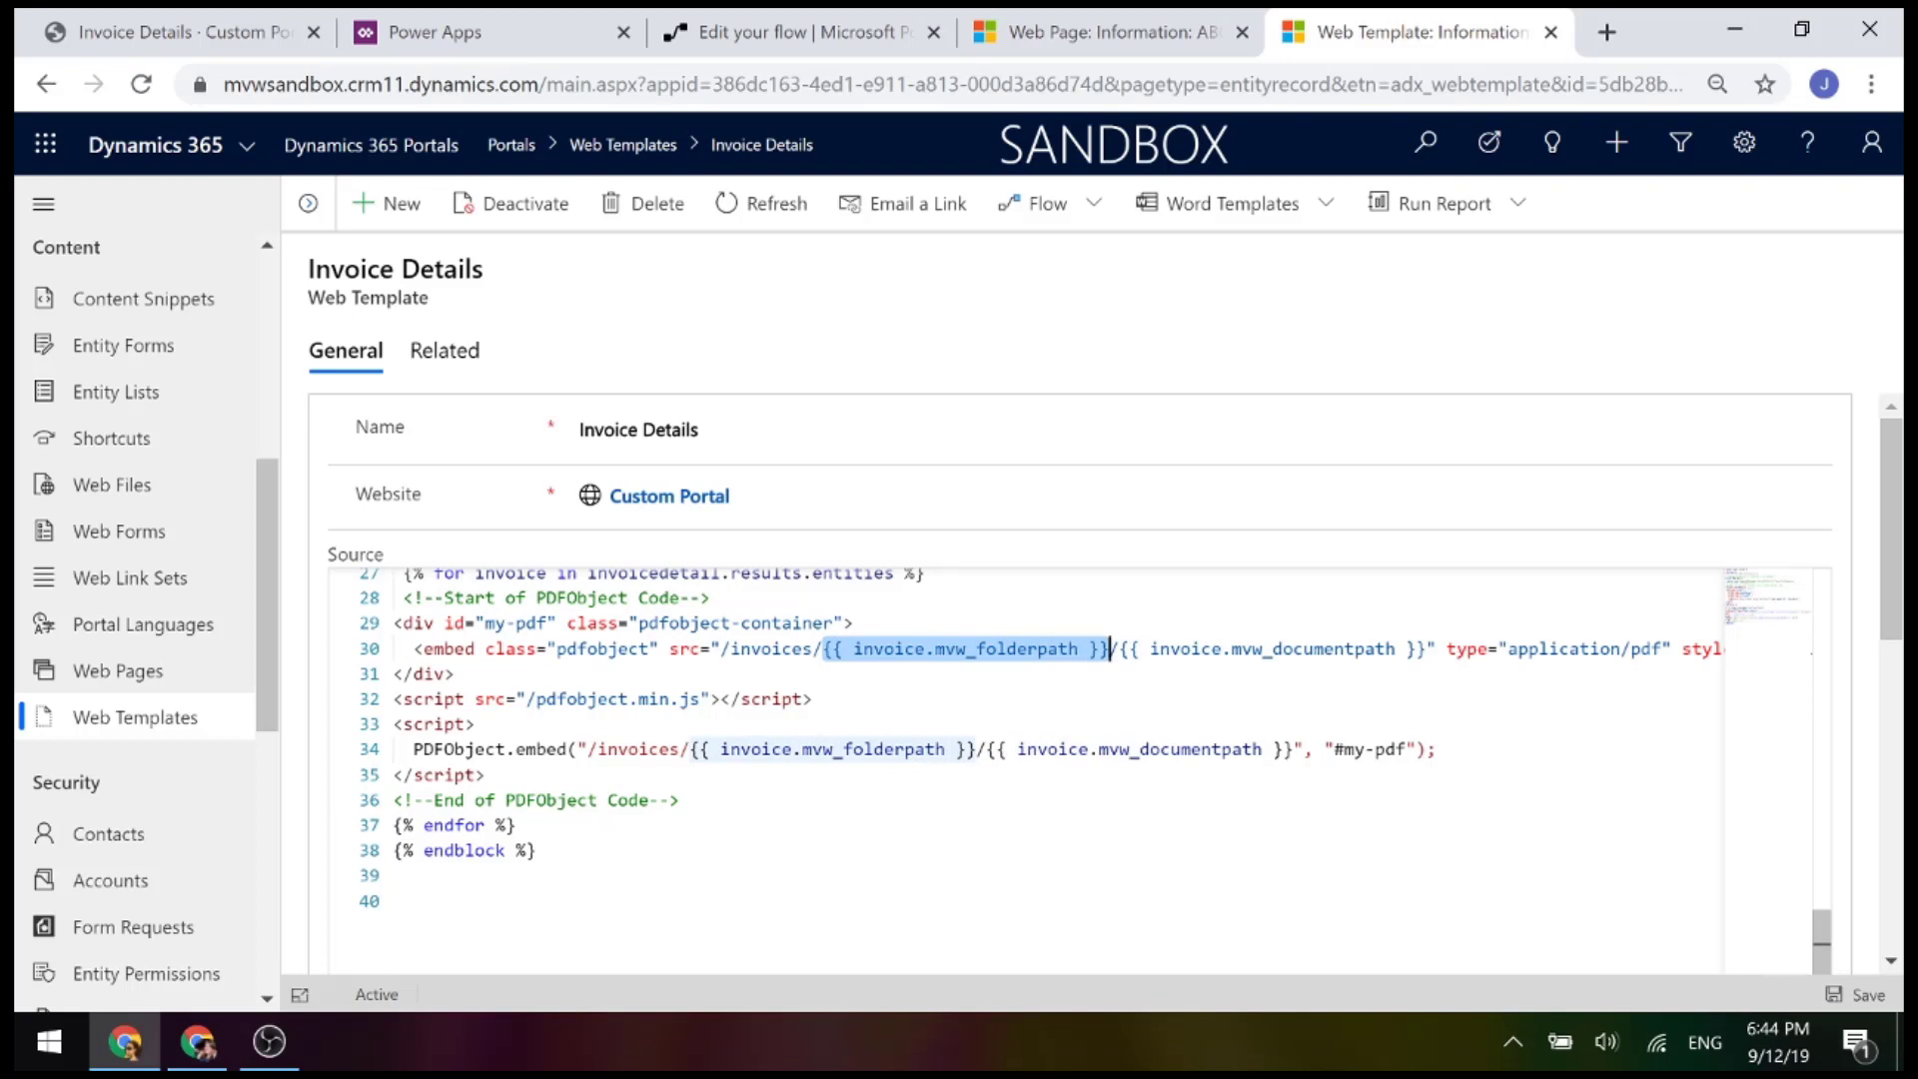
Switch to the portal's Invoice Details page and view the embedded invoice PDF
click(175, 32)
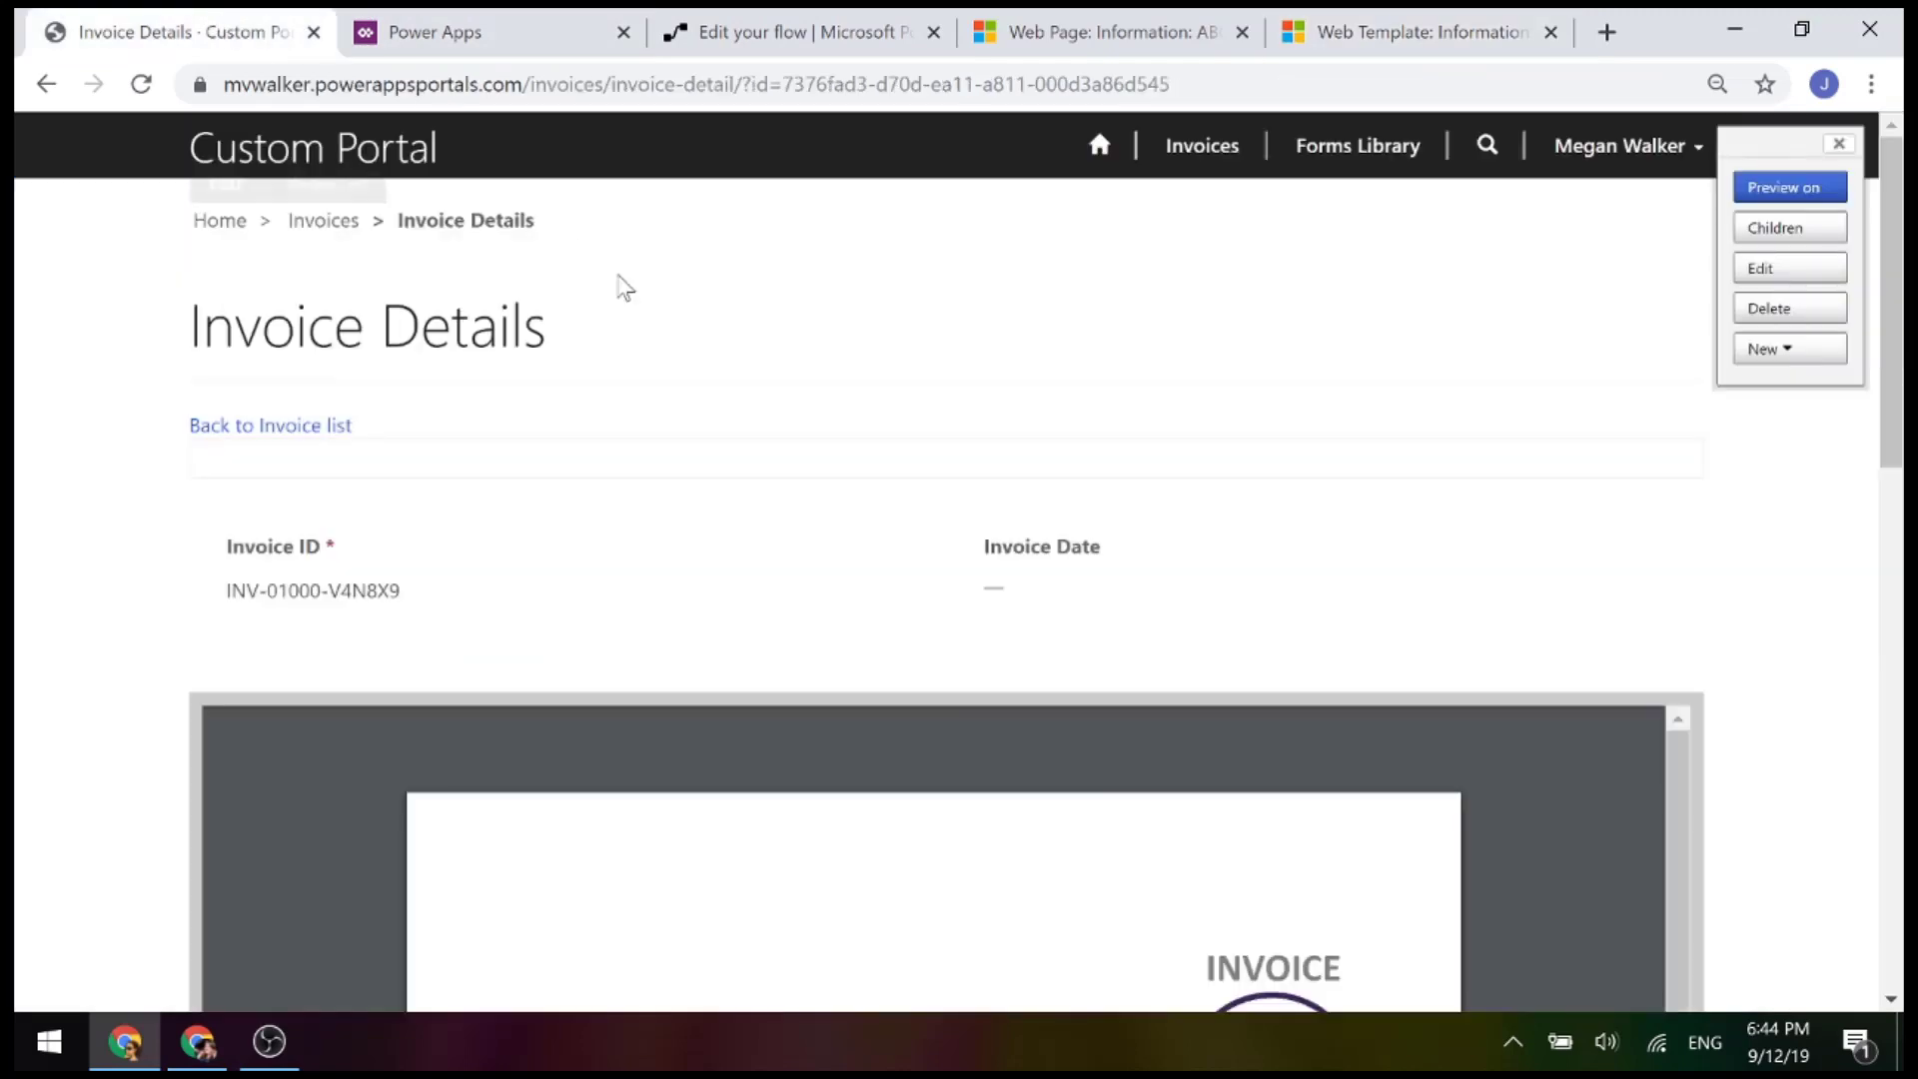
scroll(1591, 500, down, 2)
scroll(1591, 501, down, 3)
scroll(1618, 509, down, 2)
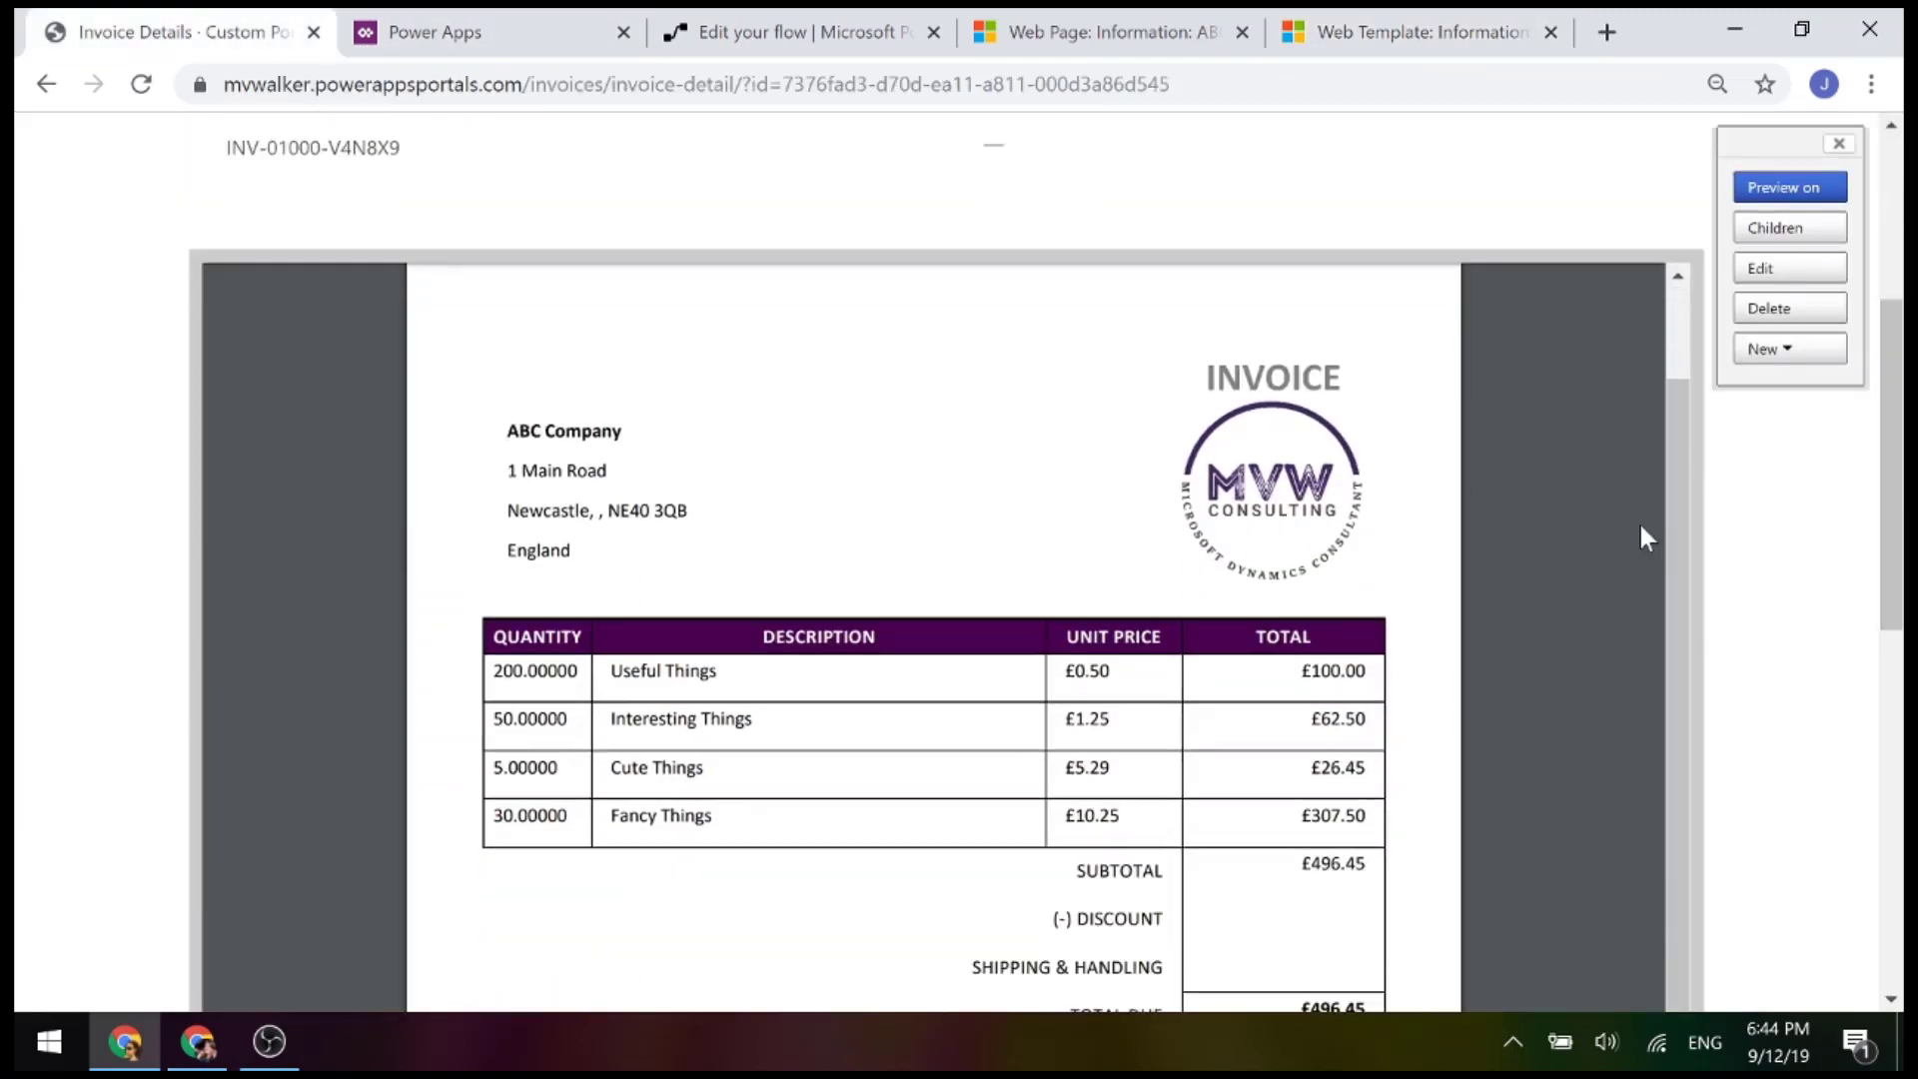